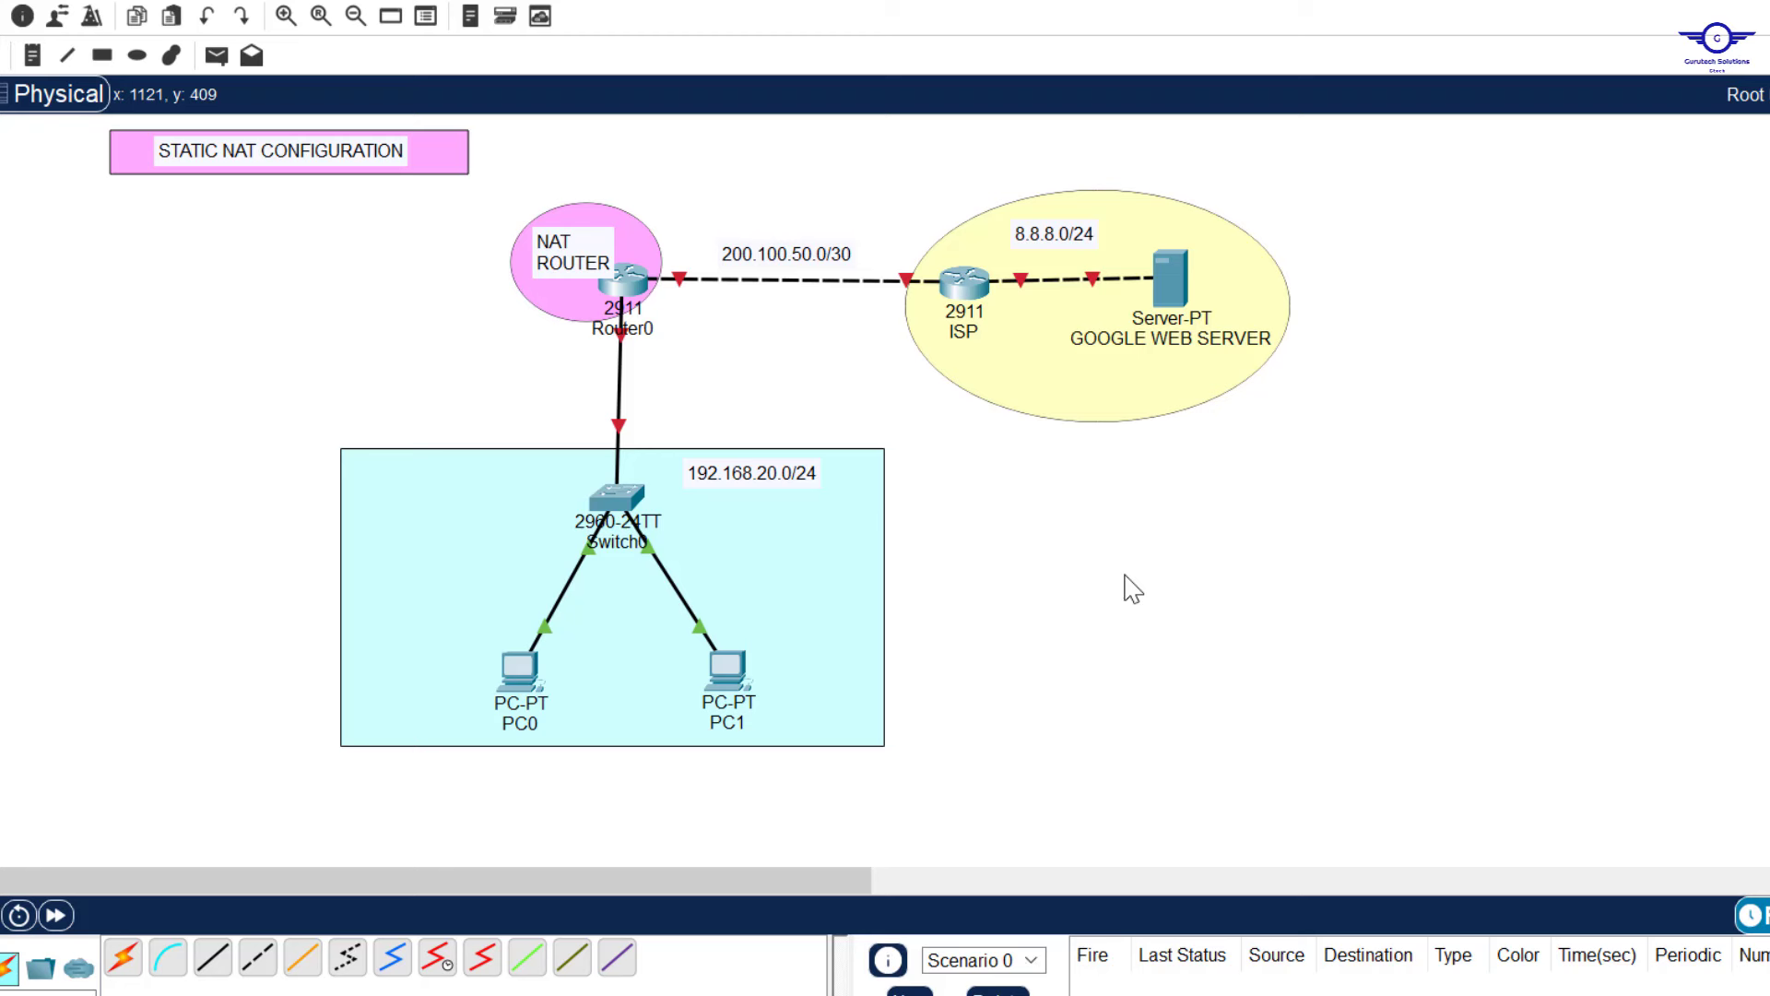
Examine the LAN and ISP sections of the topology and the static NAT steps in config-guide.txt in Notepad.
drag(320, 401, 913, 841)
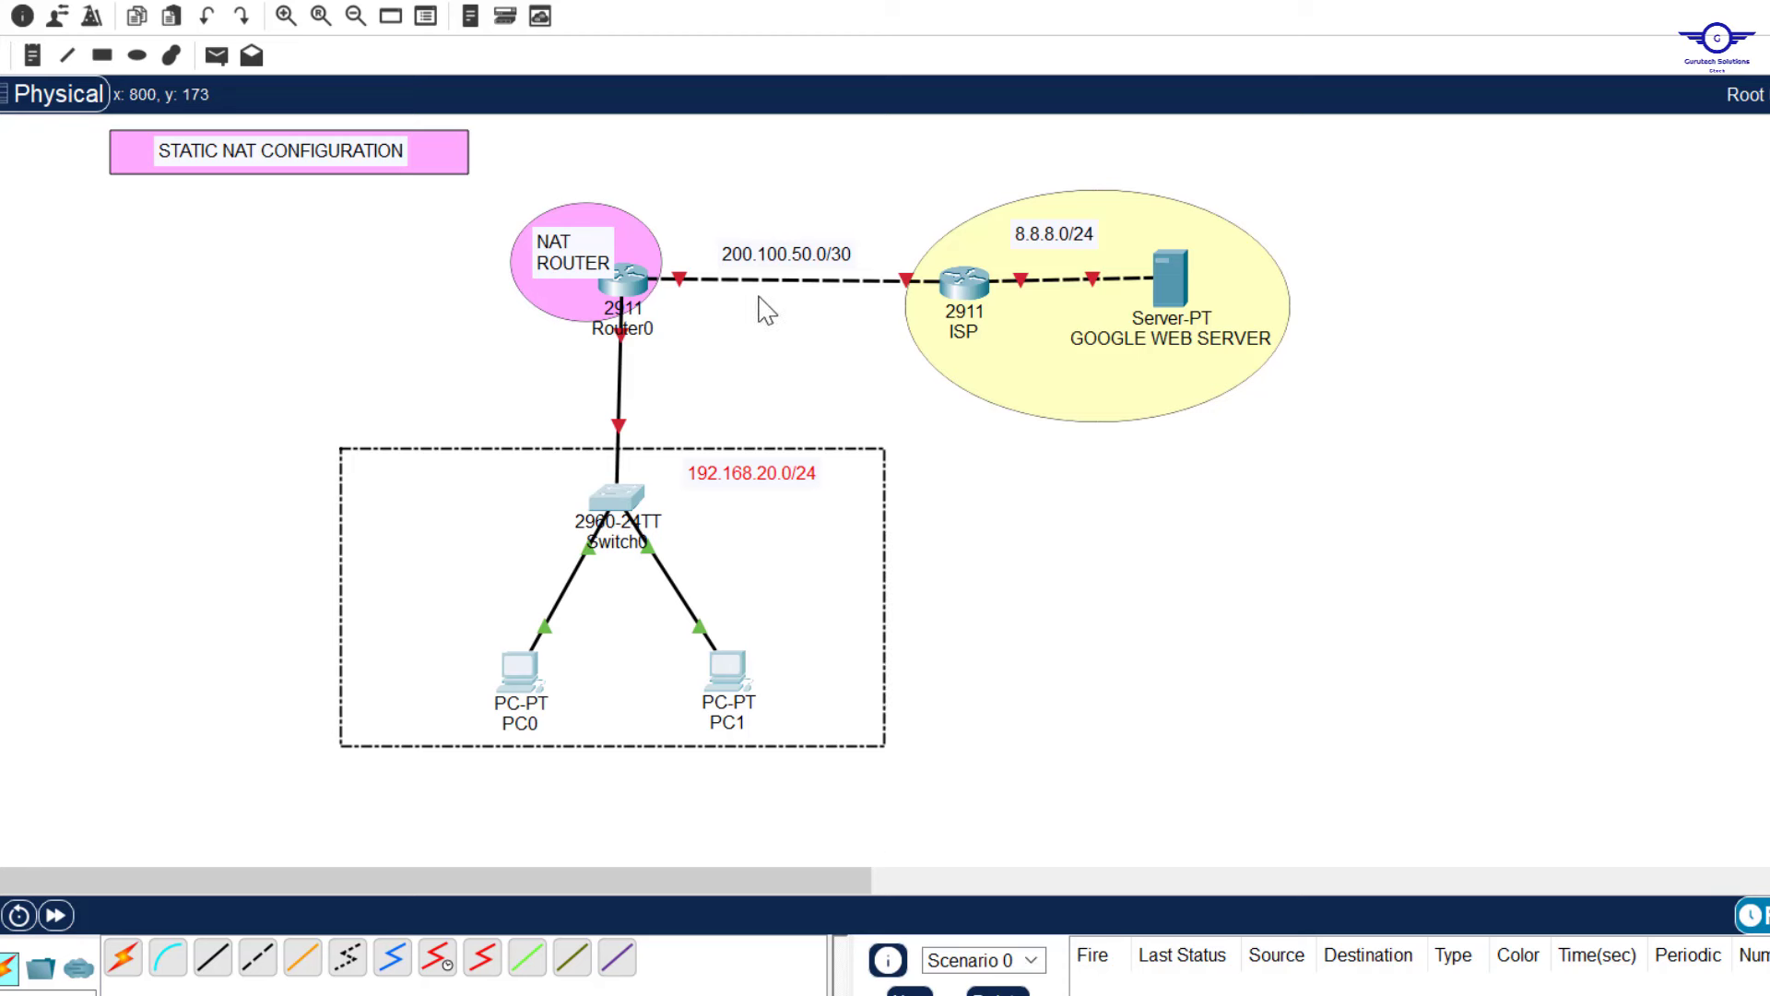
drag(726, 191, 1341, 401)
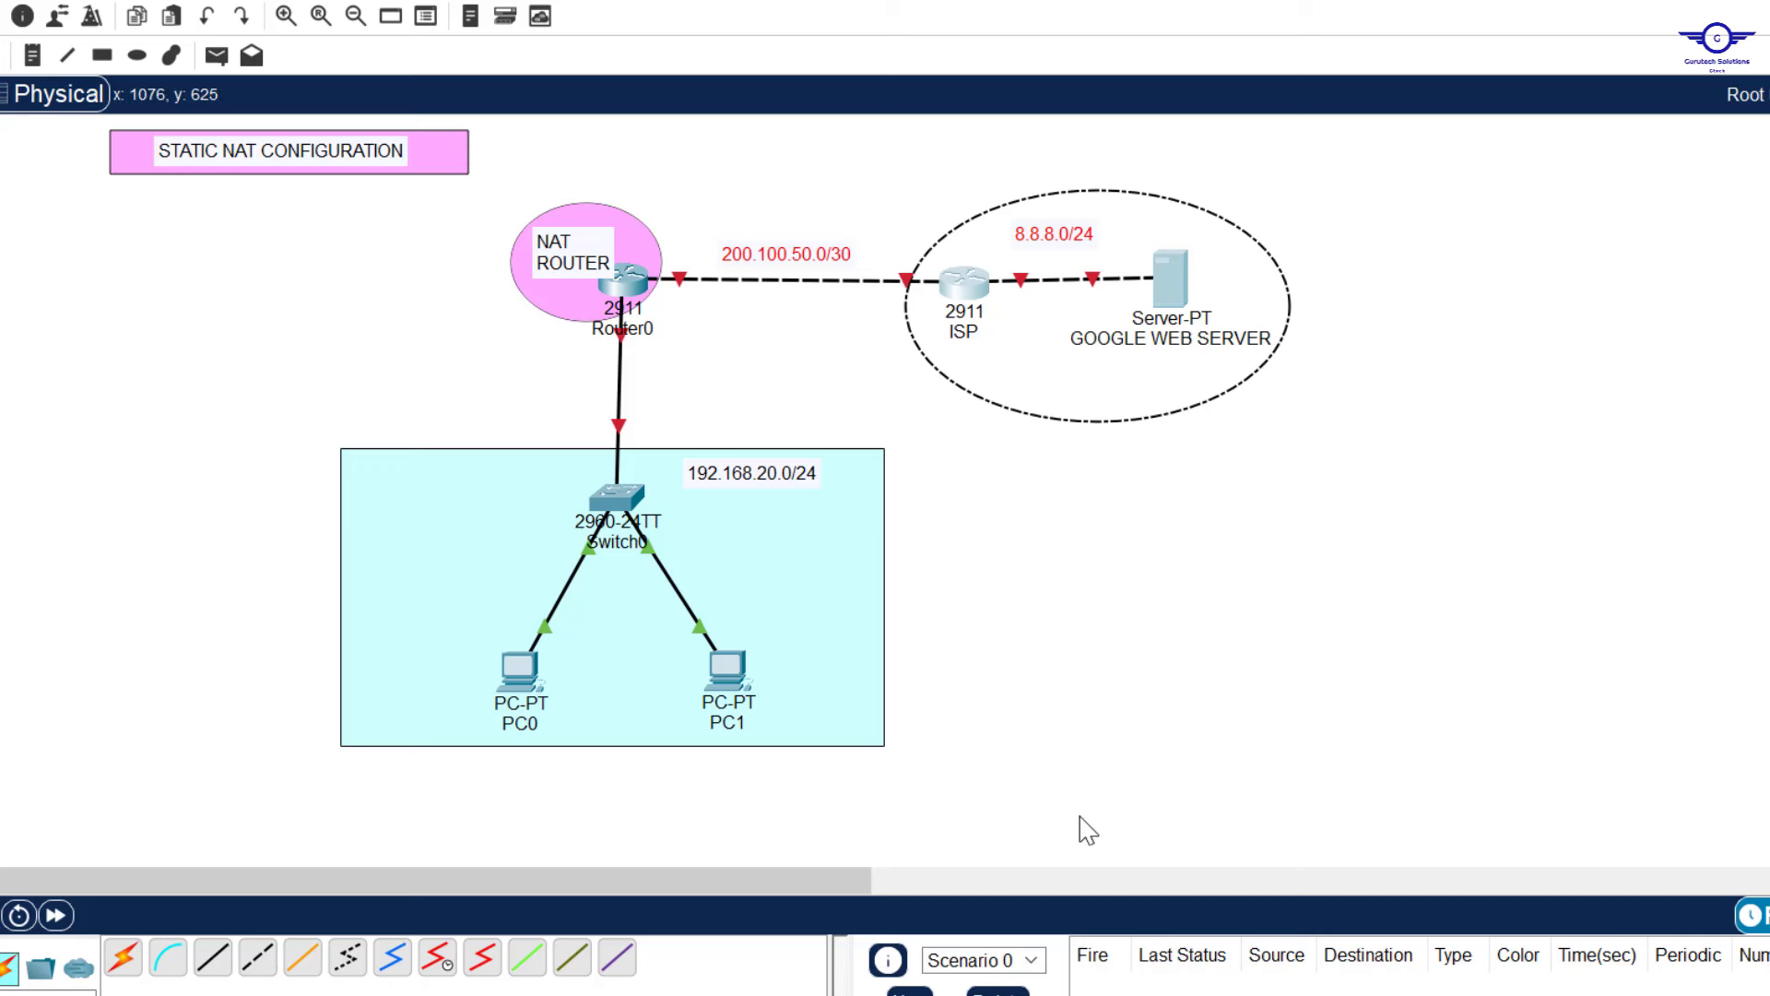
key(alt+Tab)
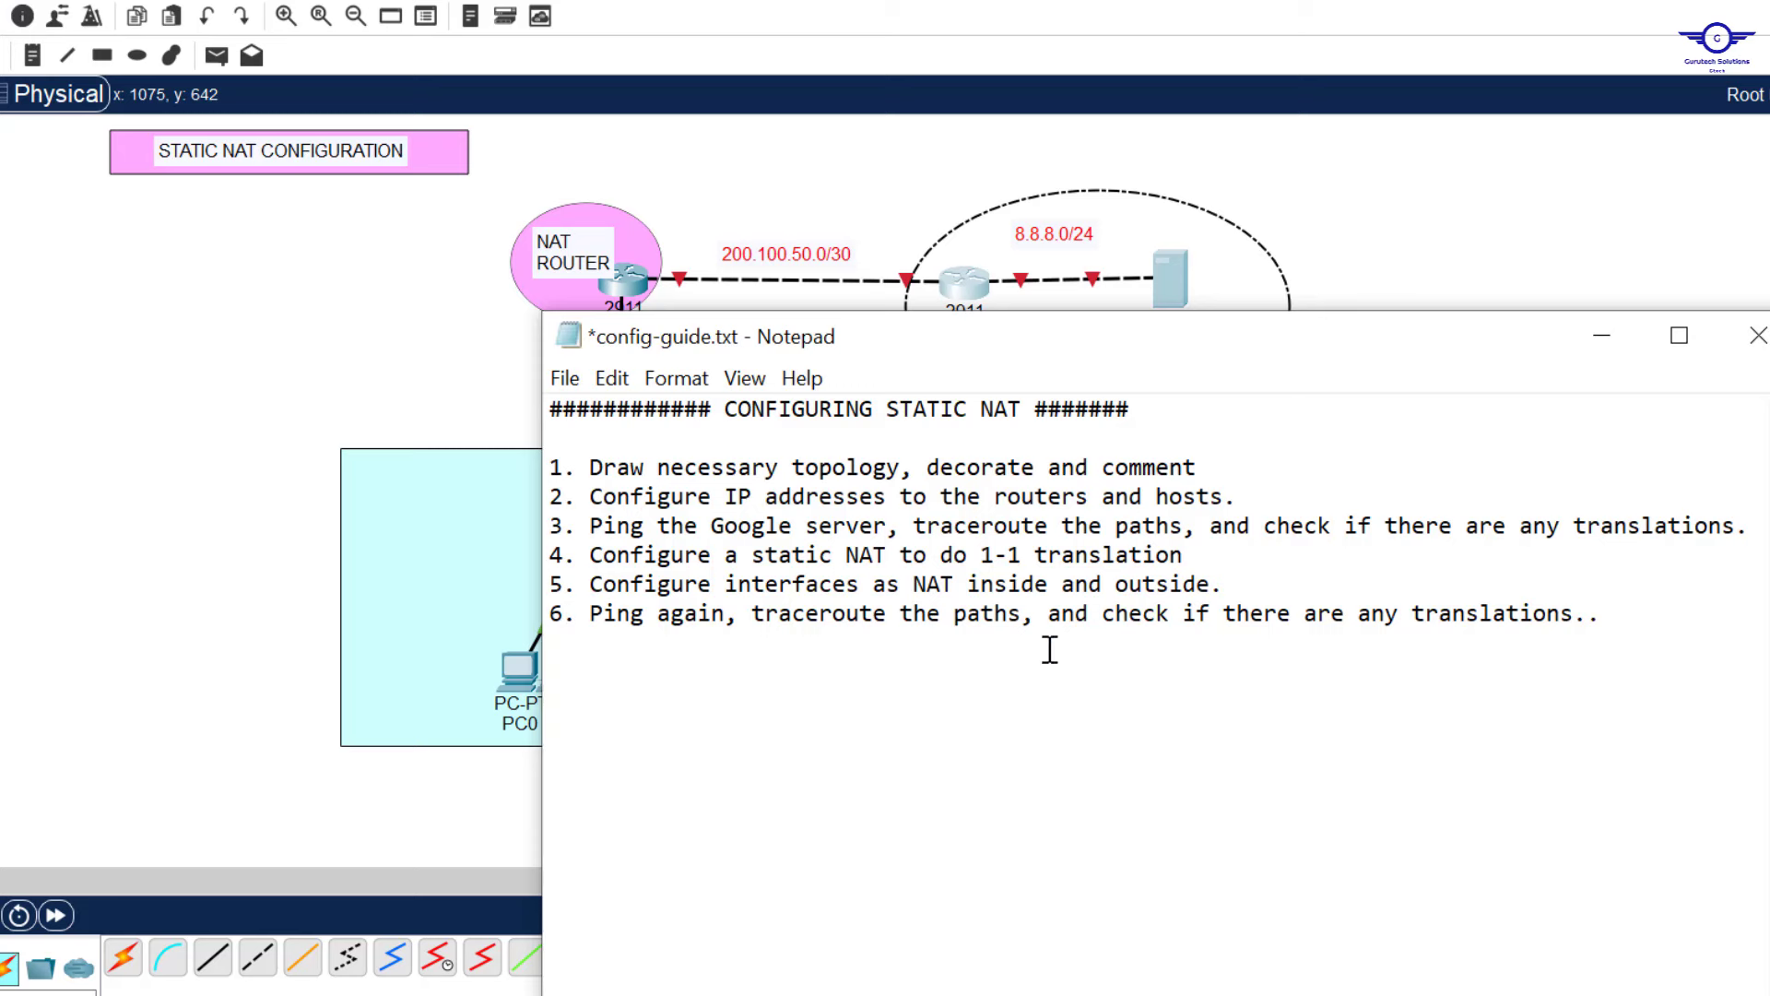
drag(1153, 360, 1056, 358)
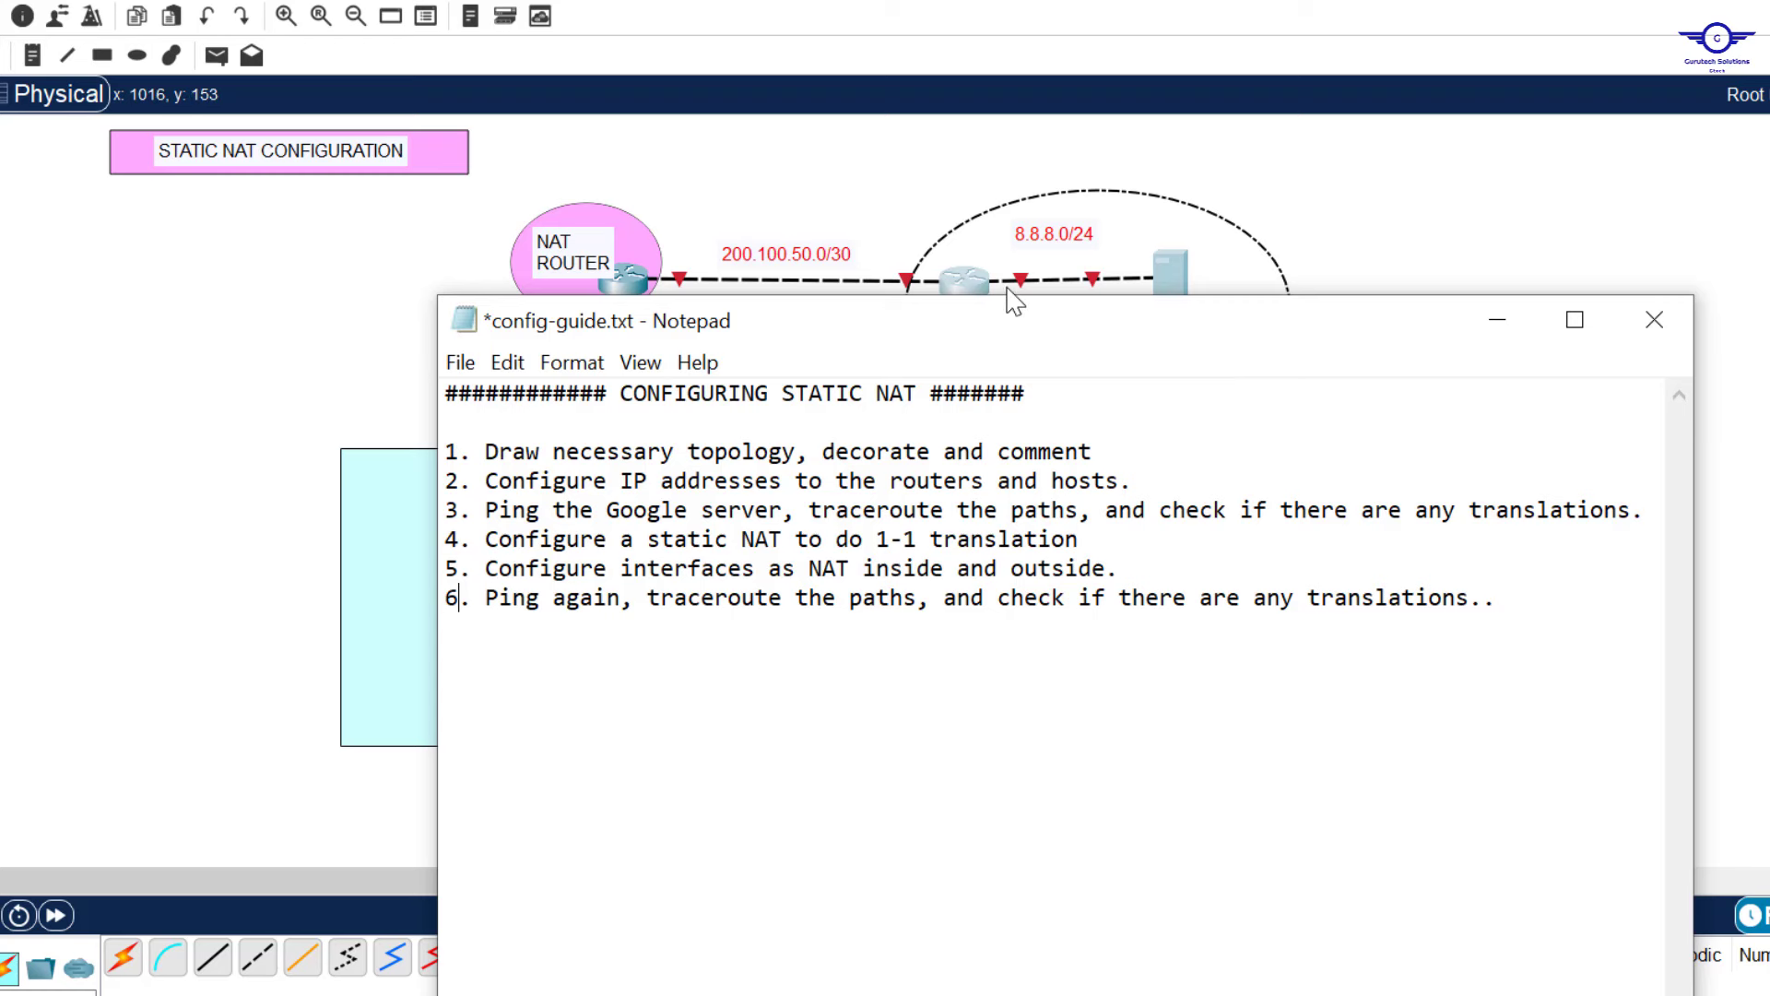
click(879, 158)
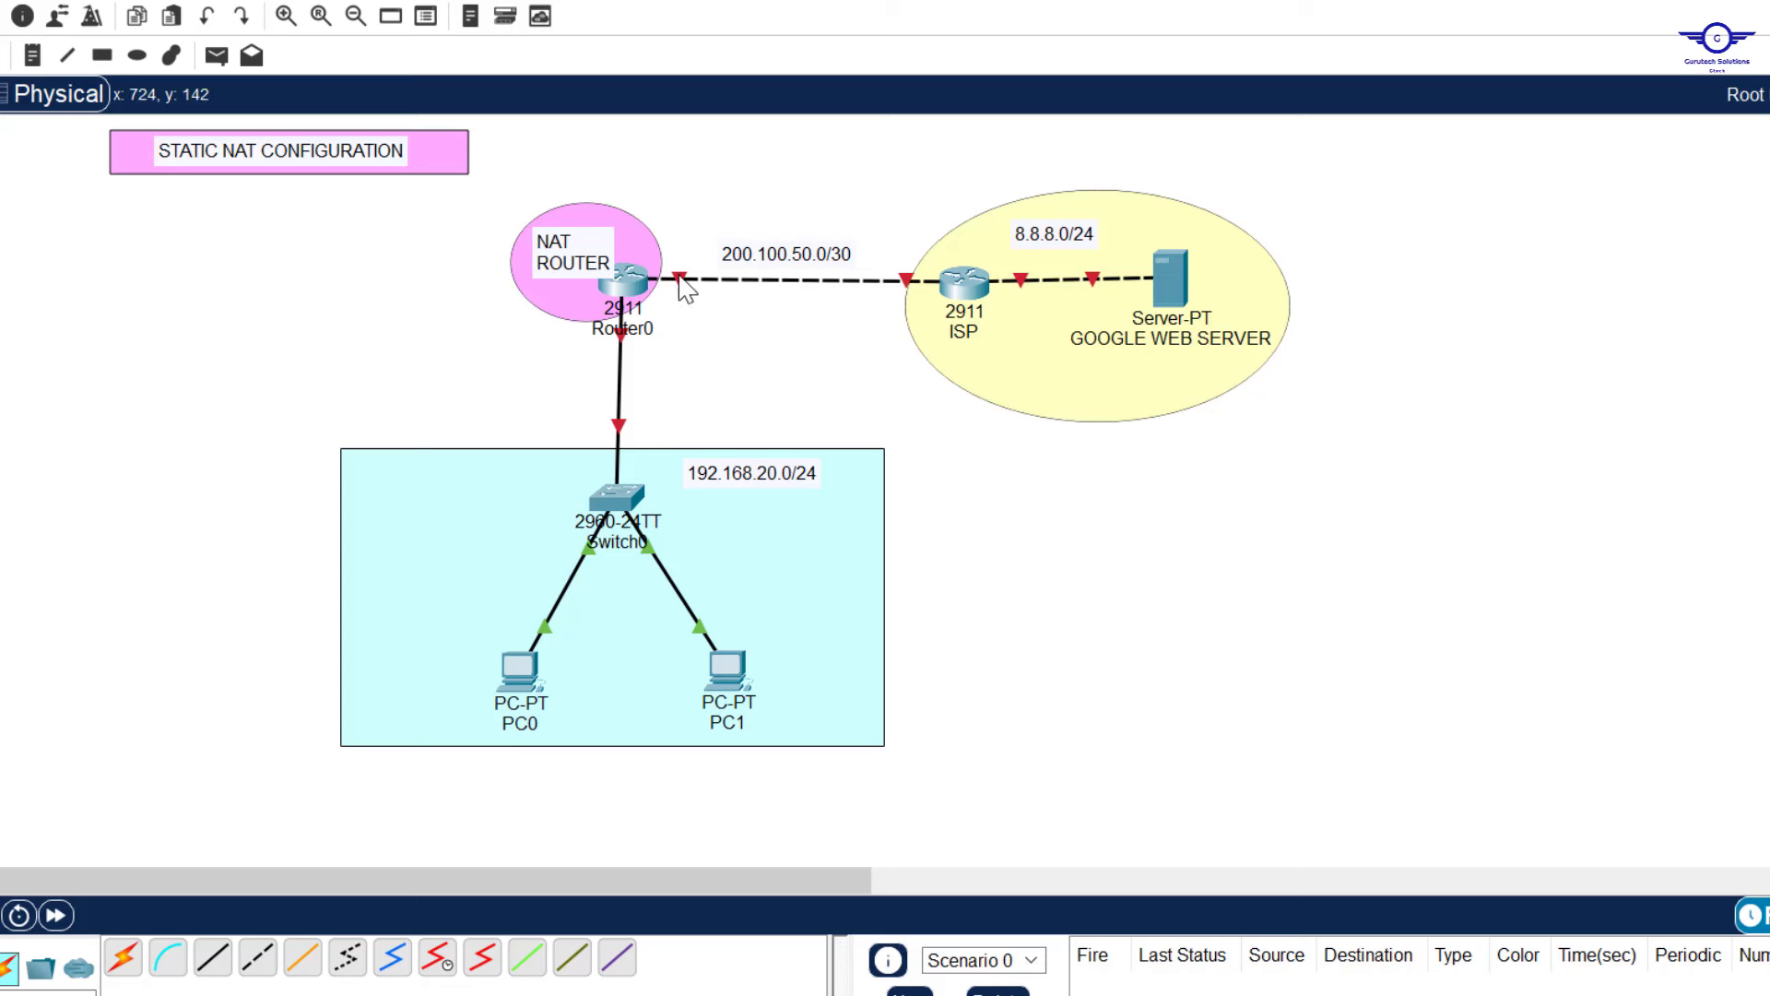
Slightly reposition the 200.100.50.0/30, 192.168.20.0/24 and 8.8.8.0/24 network labels beside their links in Packet Tracer.
mouse_move(682, 288)
drag(799, 264, 812, 262)
mouse_move(743, 487)
mouse_down()
mouse_move(773, 487)
mouse_move(739, 485)
mouse_up()
drag(1036, 250, 1039, 249)
click(797, 346)
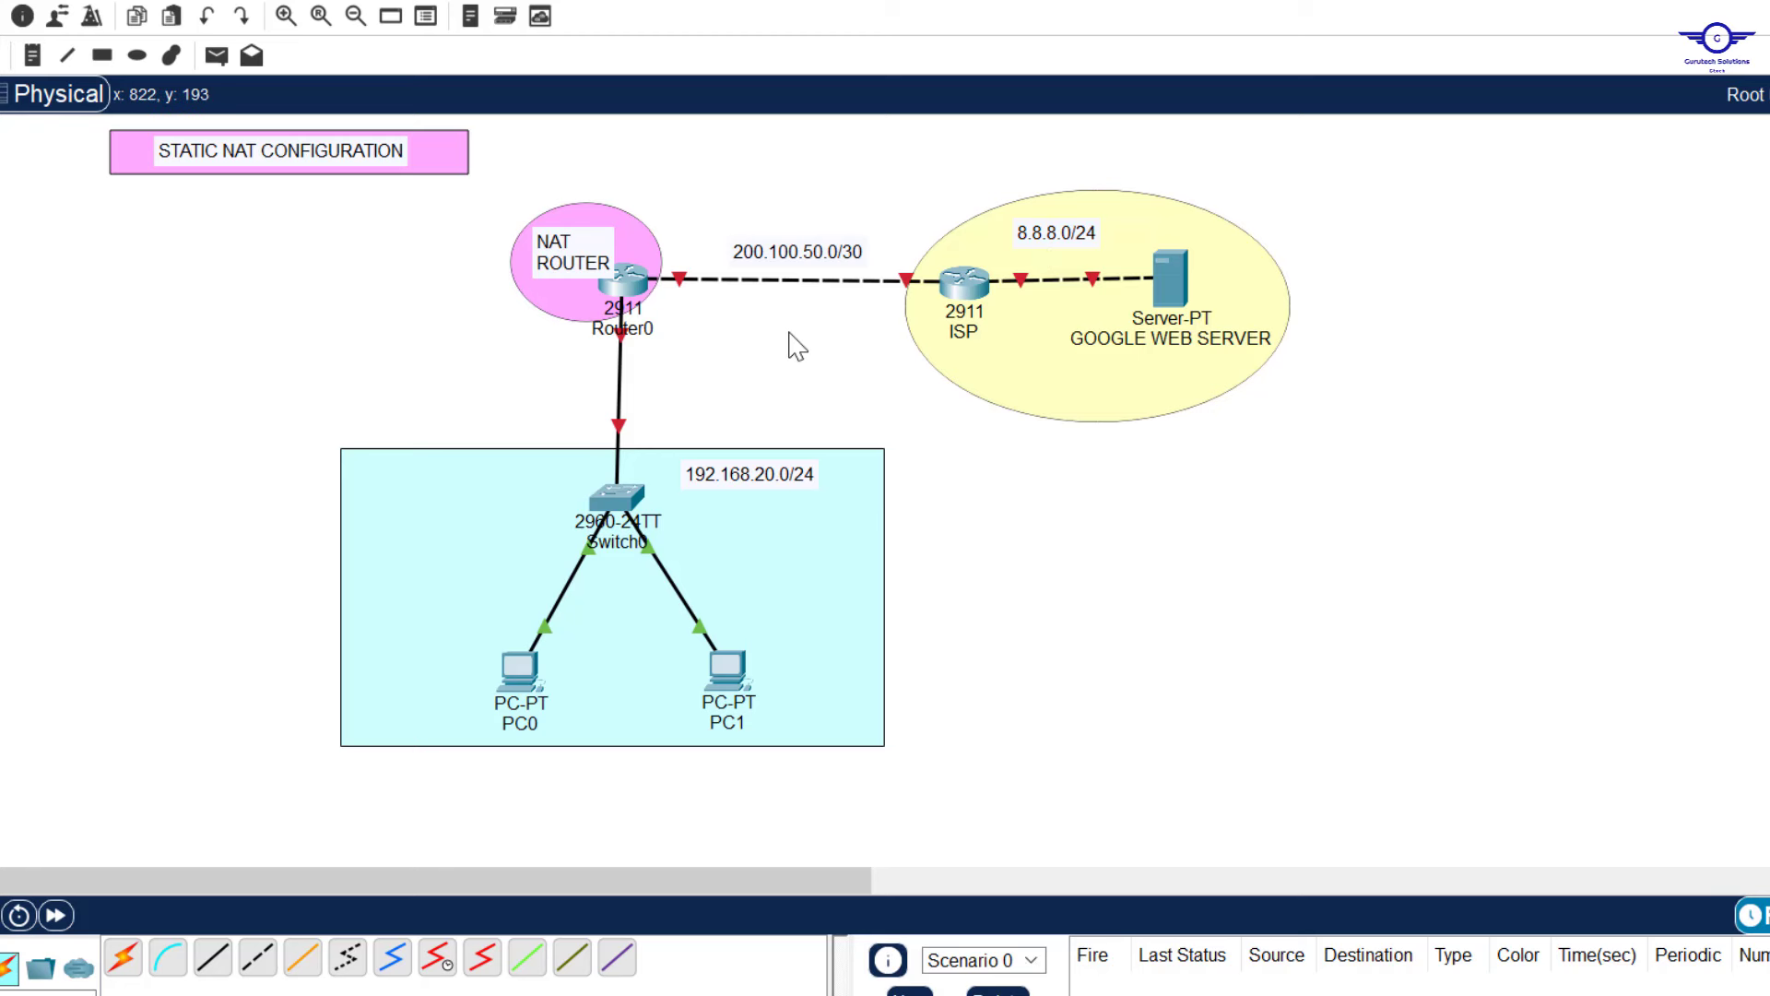
drag(746, 185, 1370, 414)
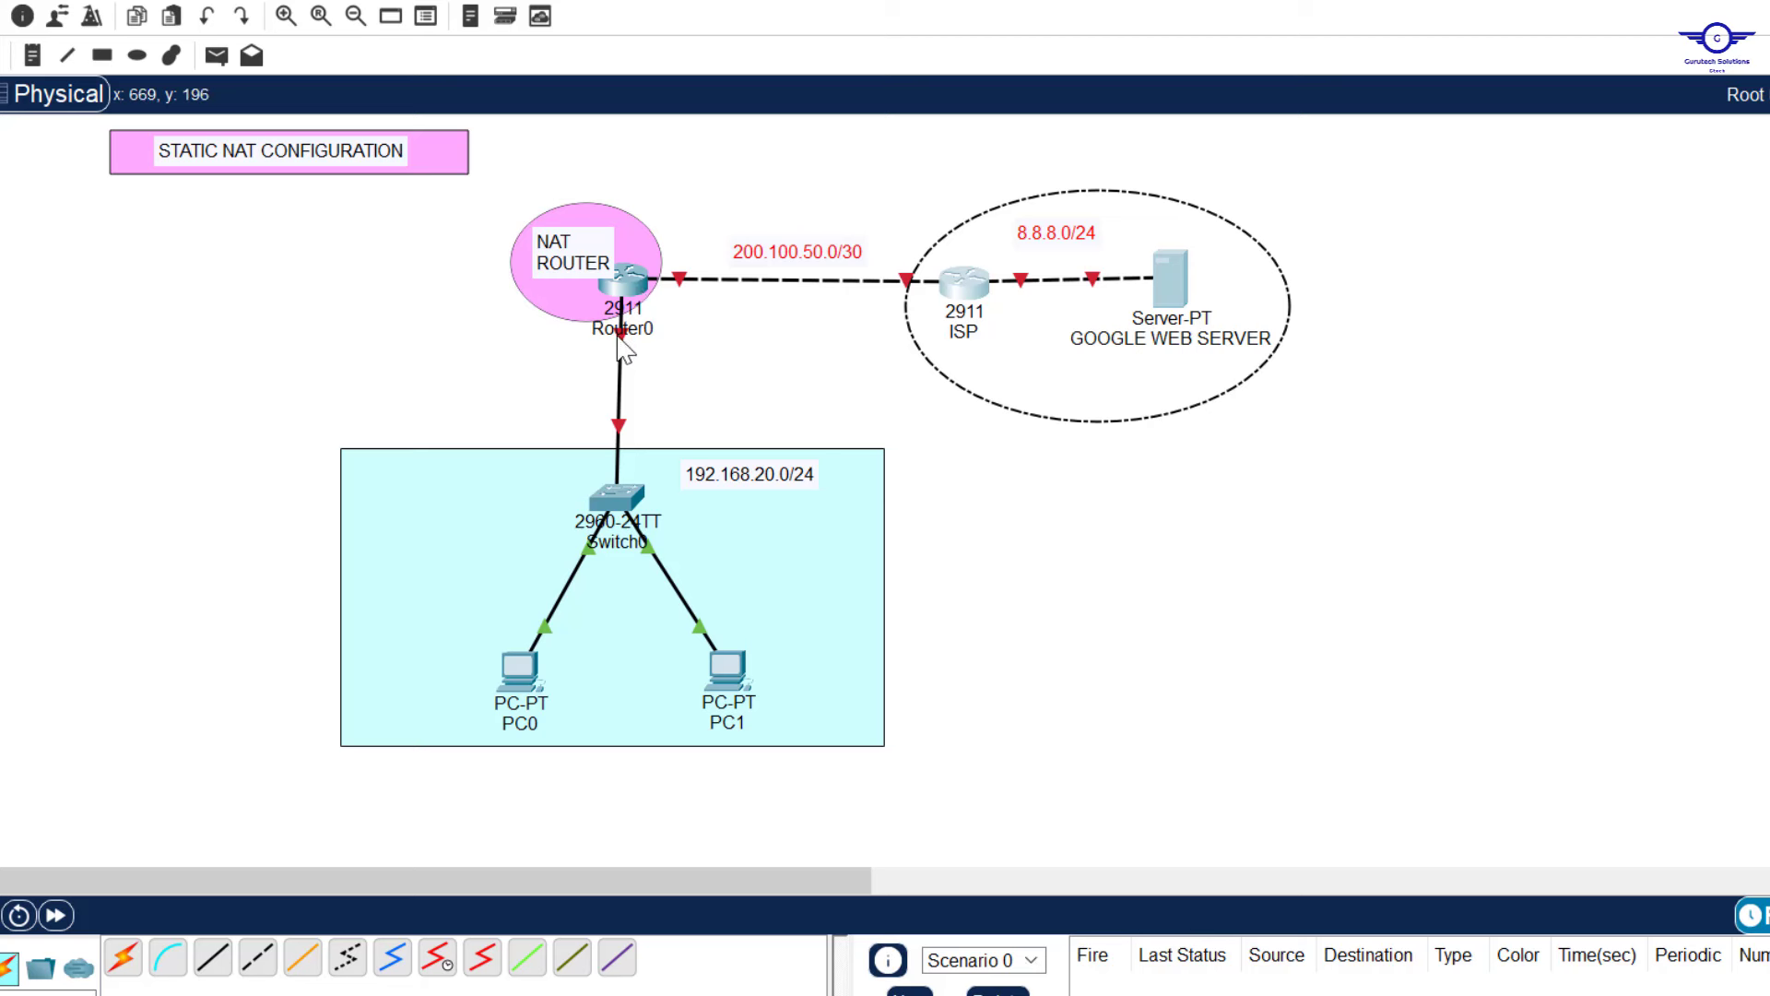
Turn on Router0's GigabitEthernet0/1 and give it the address 192.168.20.1 with mask 255.255.255.0.
click(627, 277)
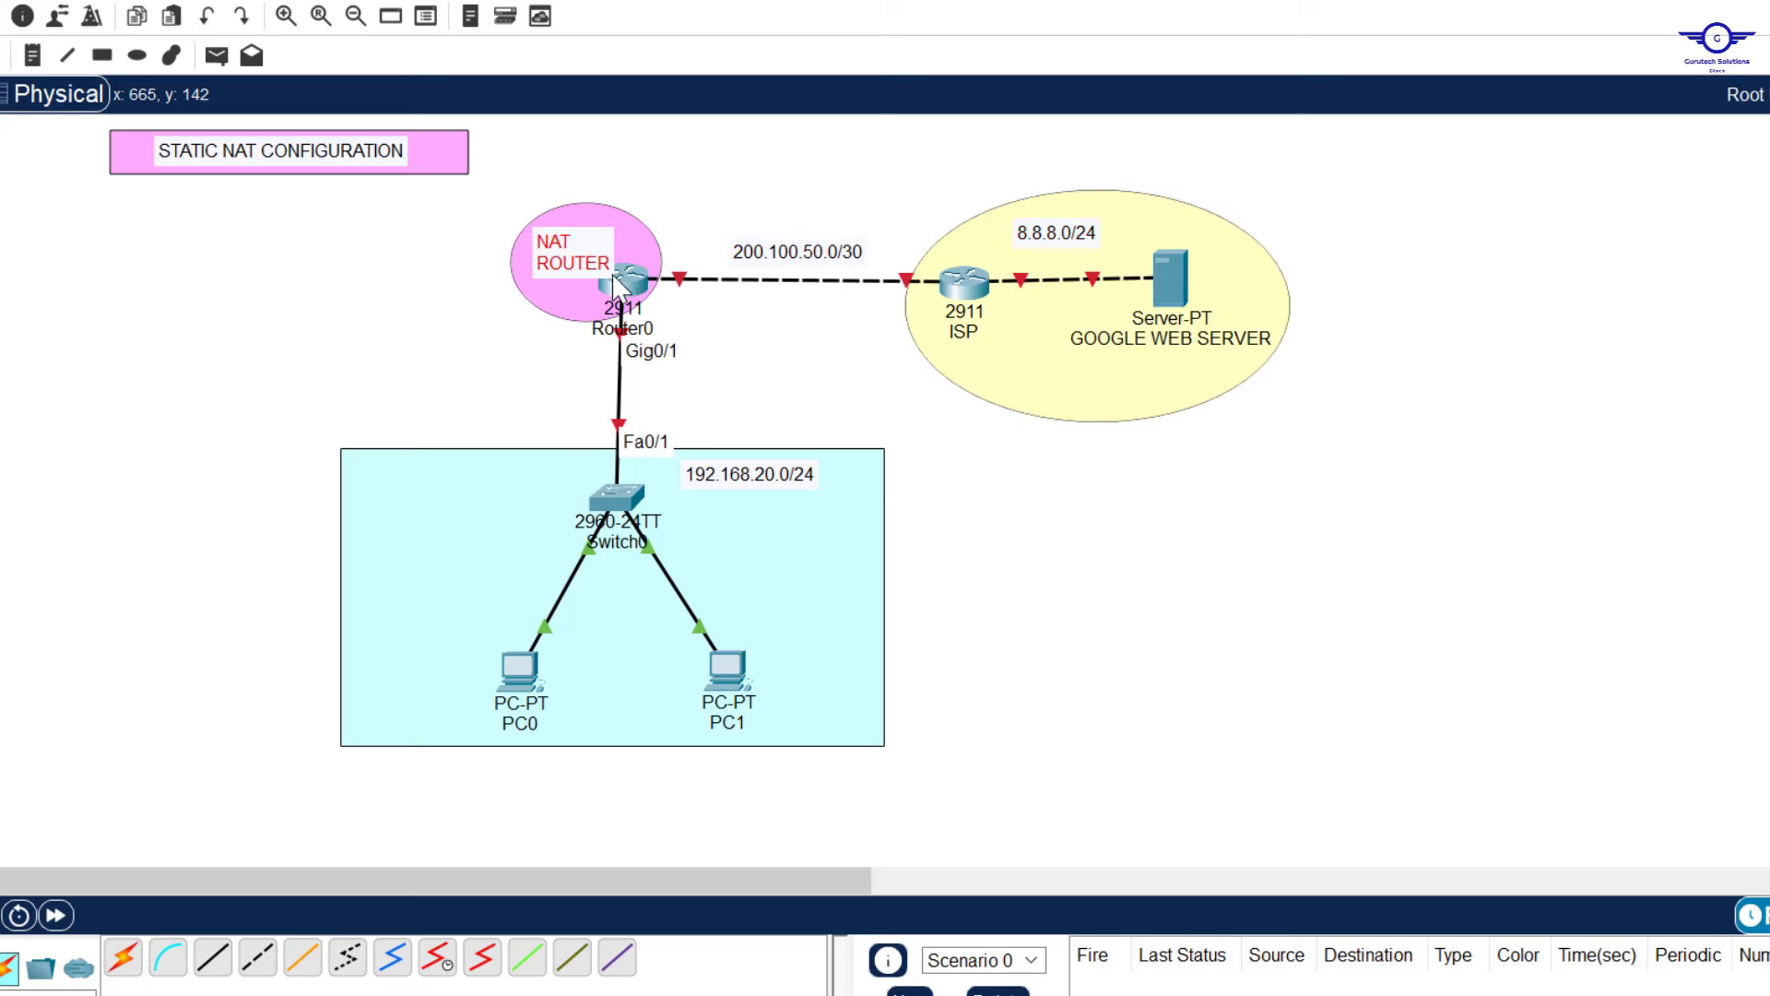
click(733, 359)
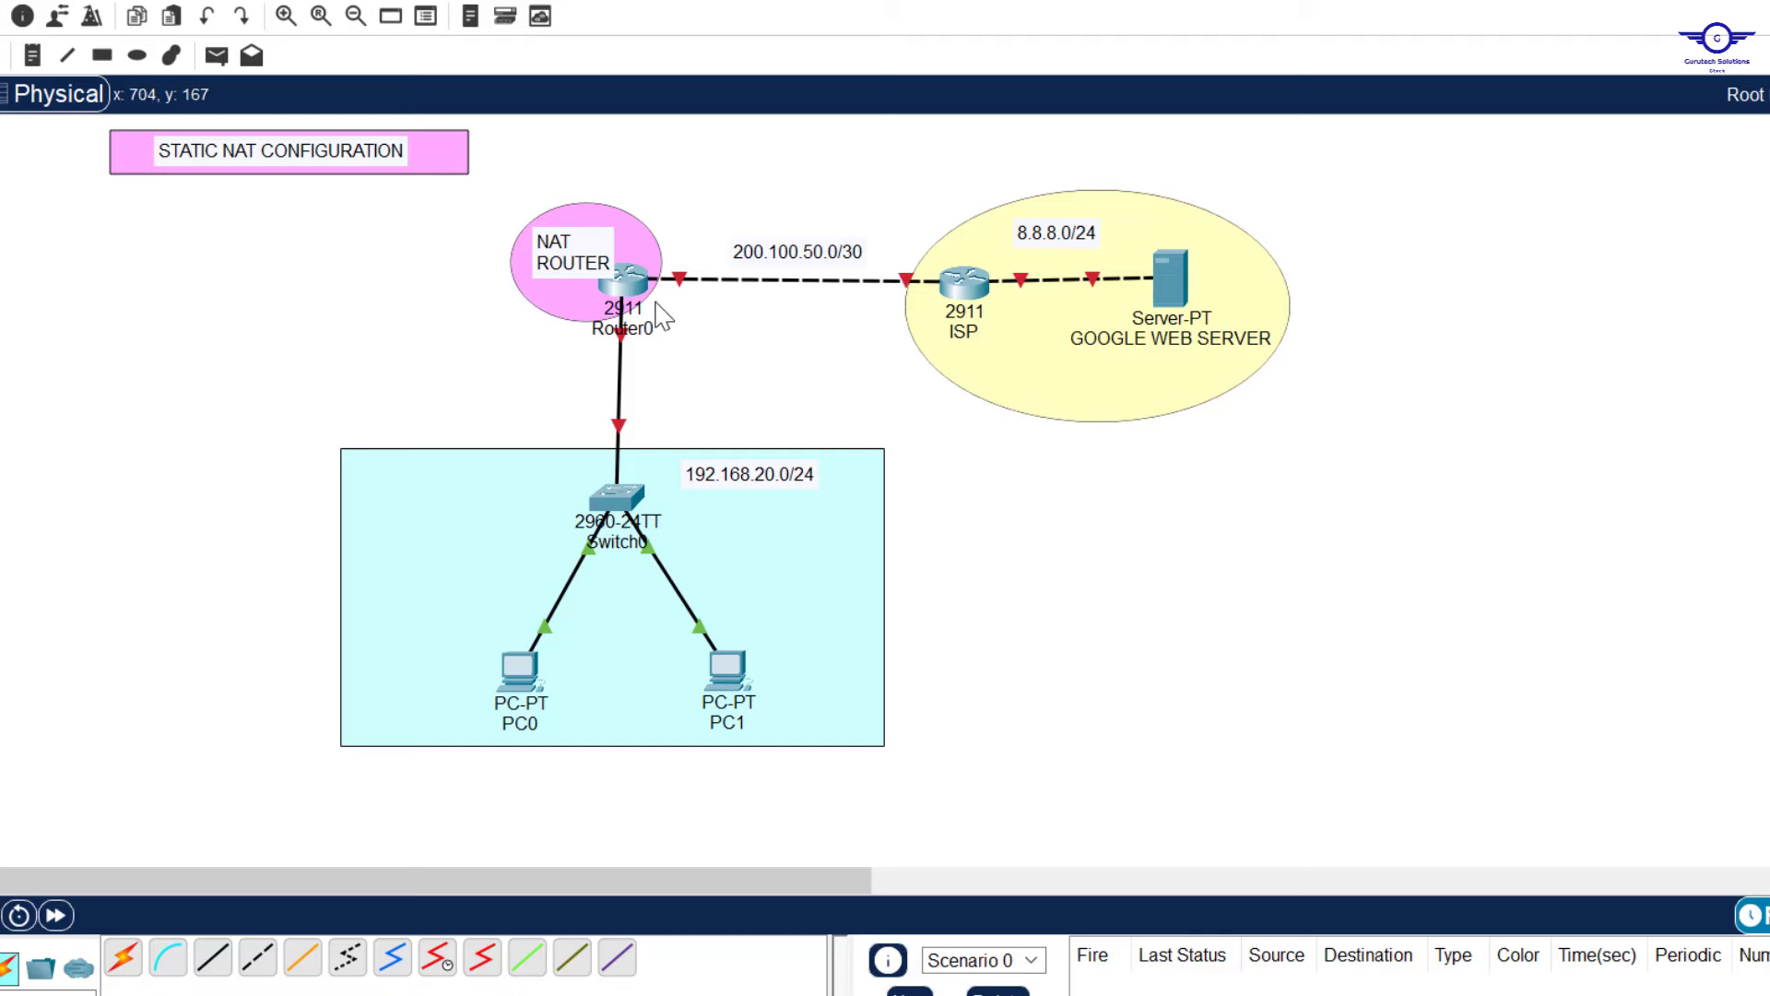
click(627, 284)
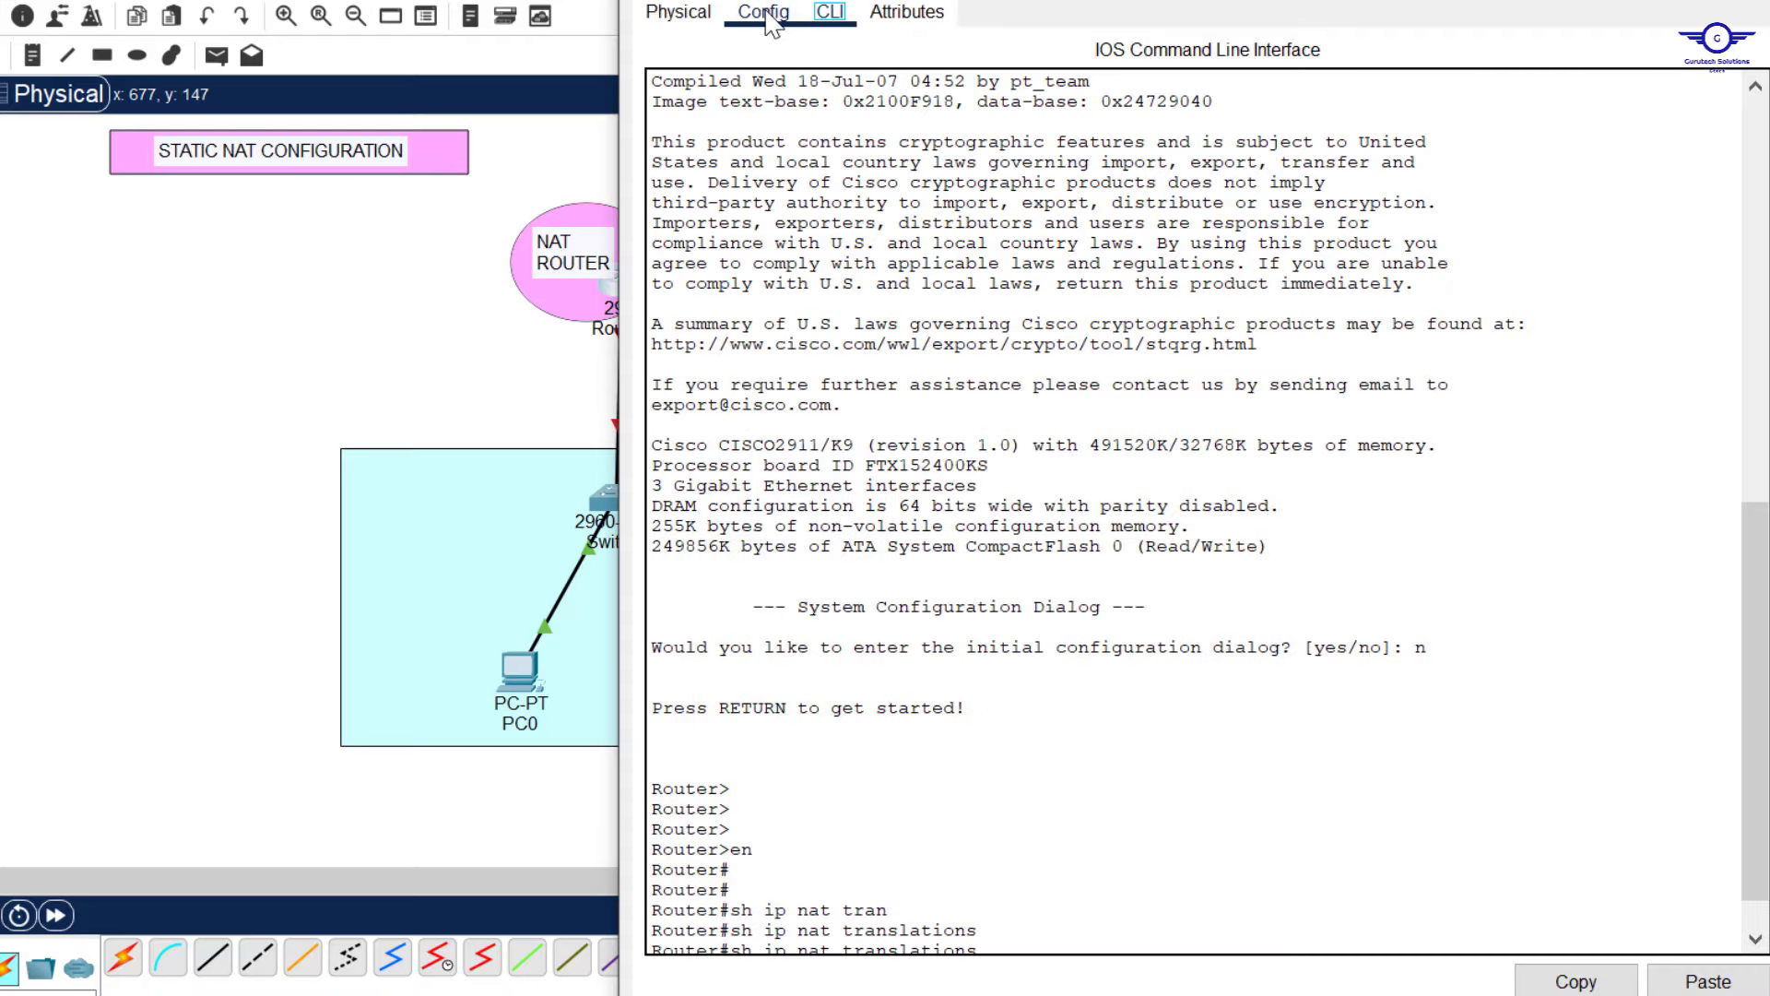
click(764, 13)
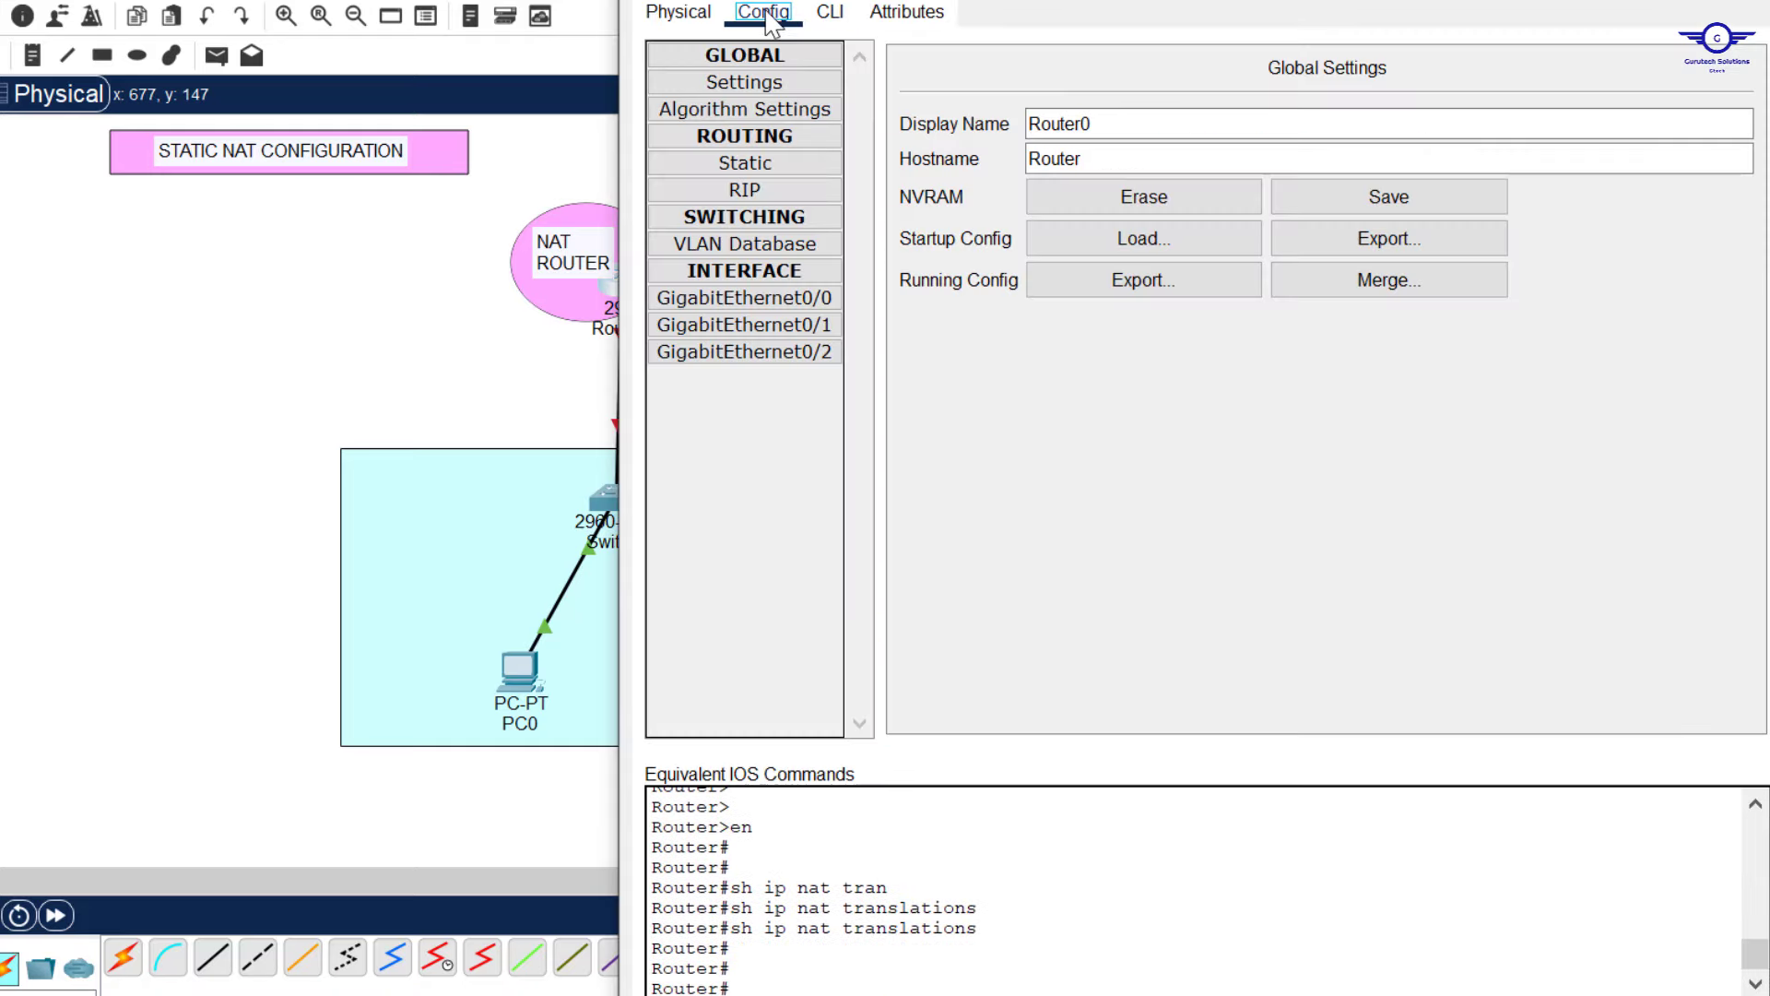
click(797, 332)
click(1386, 238)
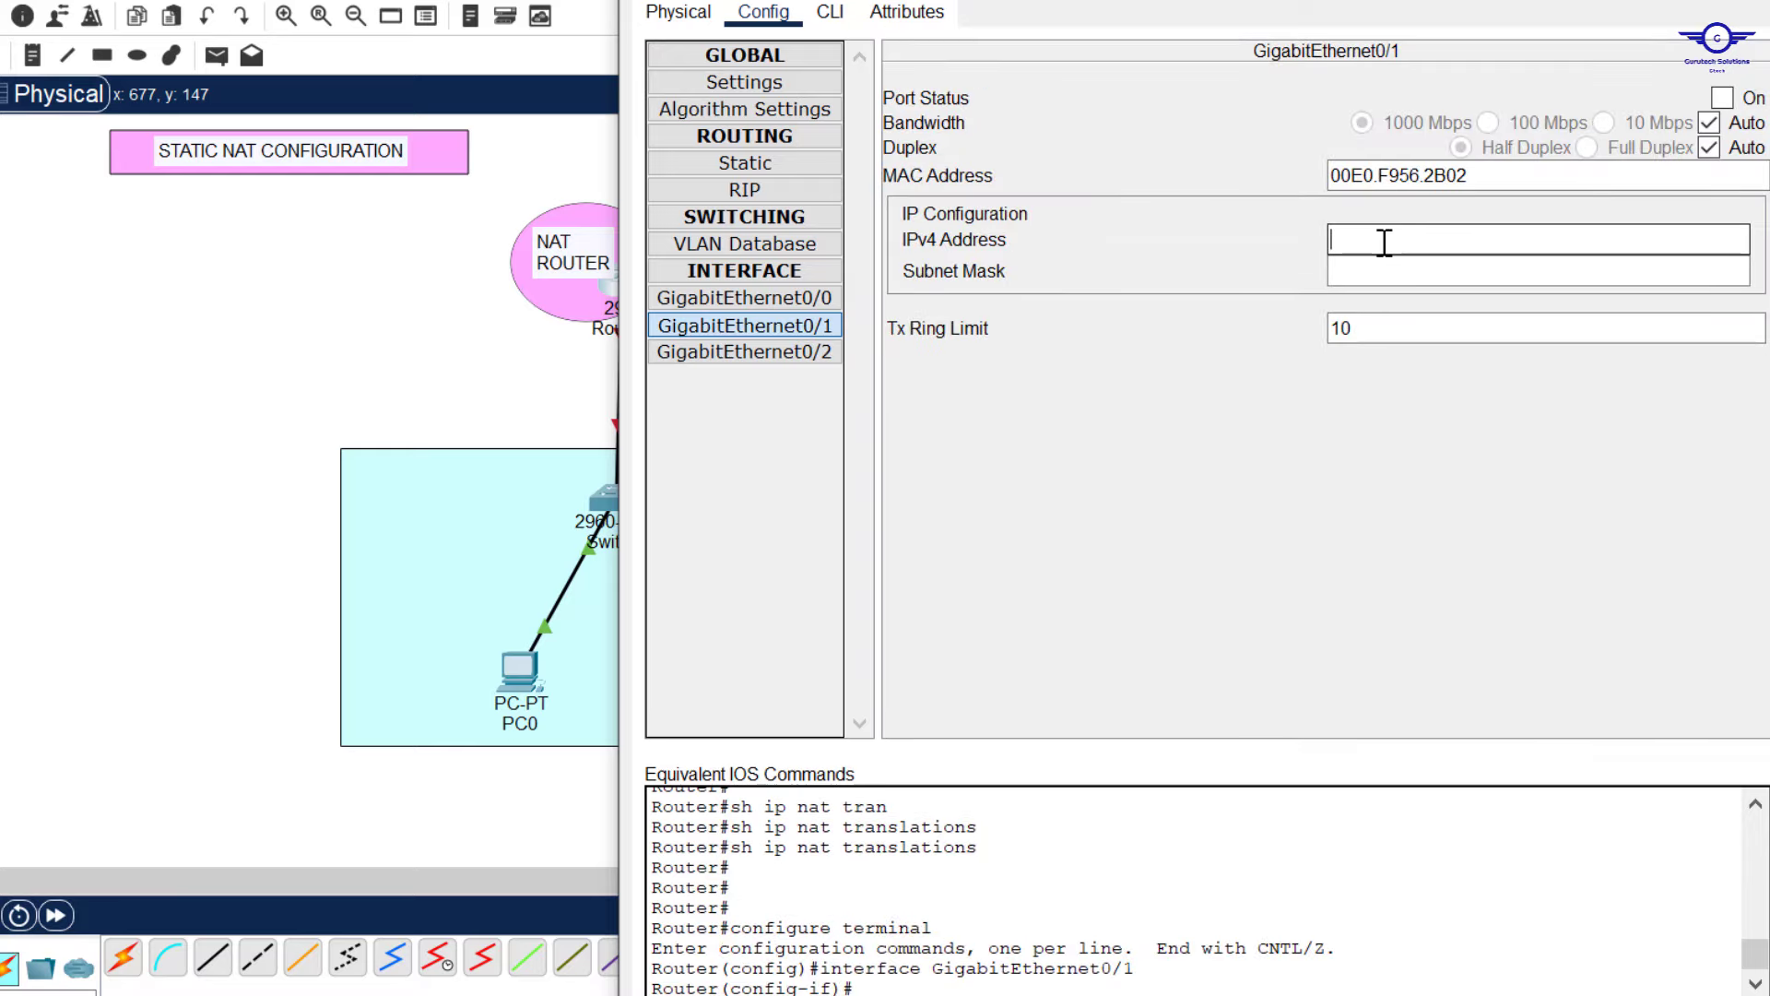
click(1720, 99)
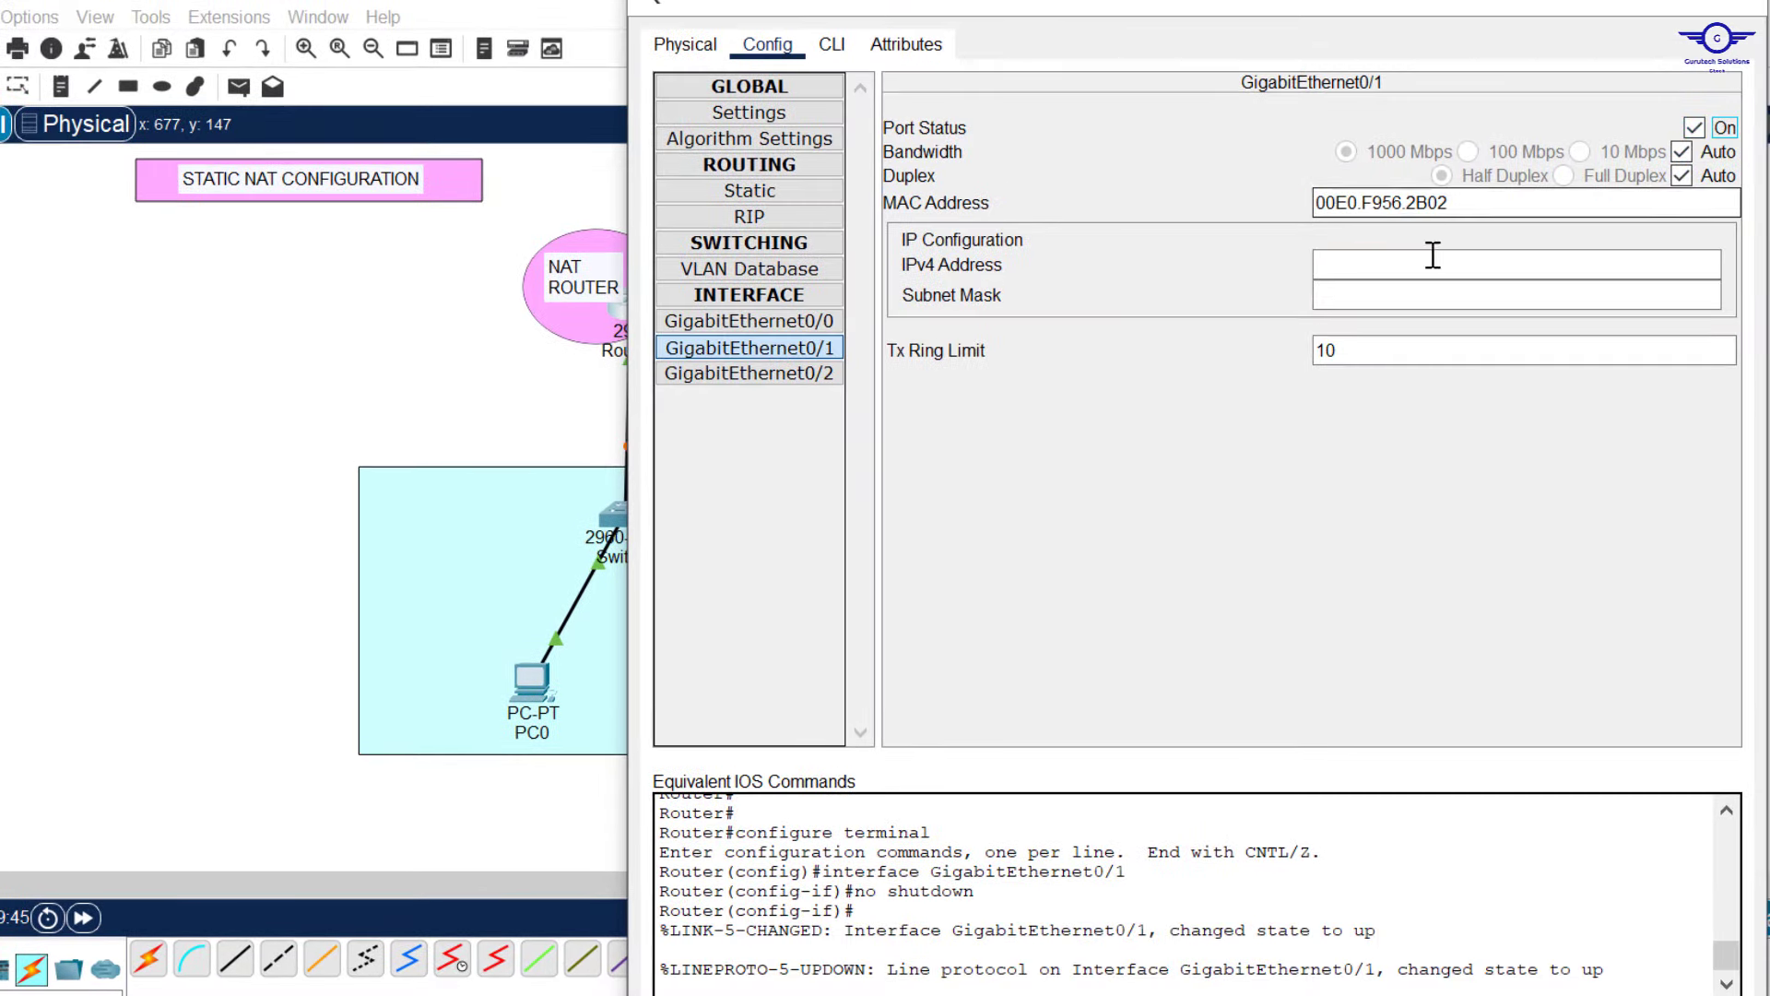
click(1428, 249)
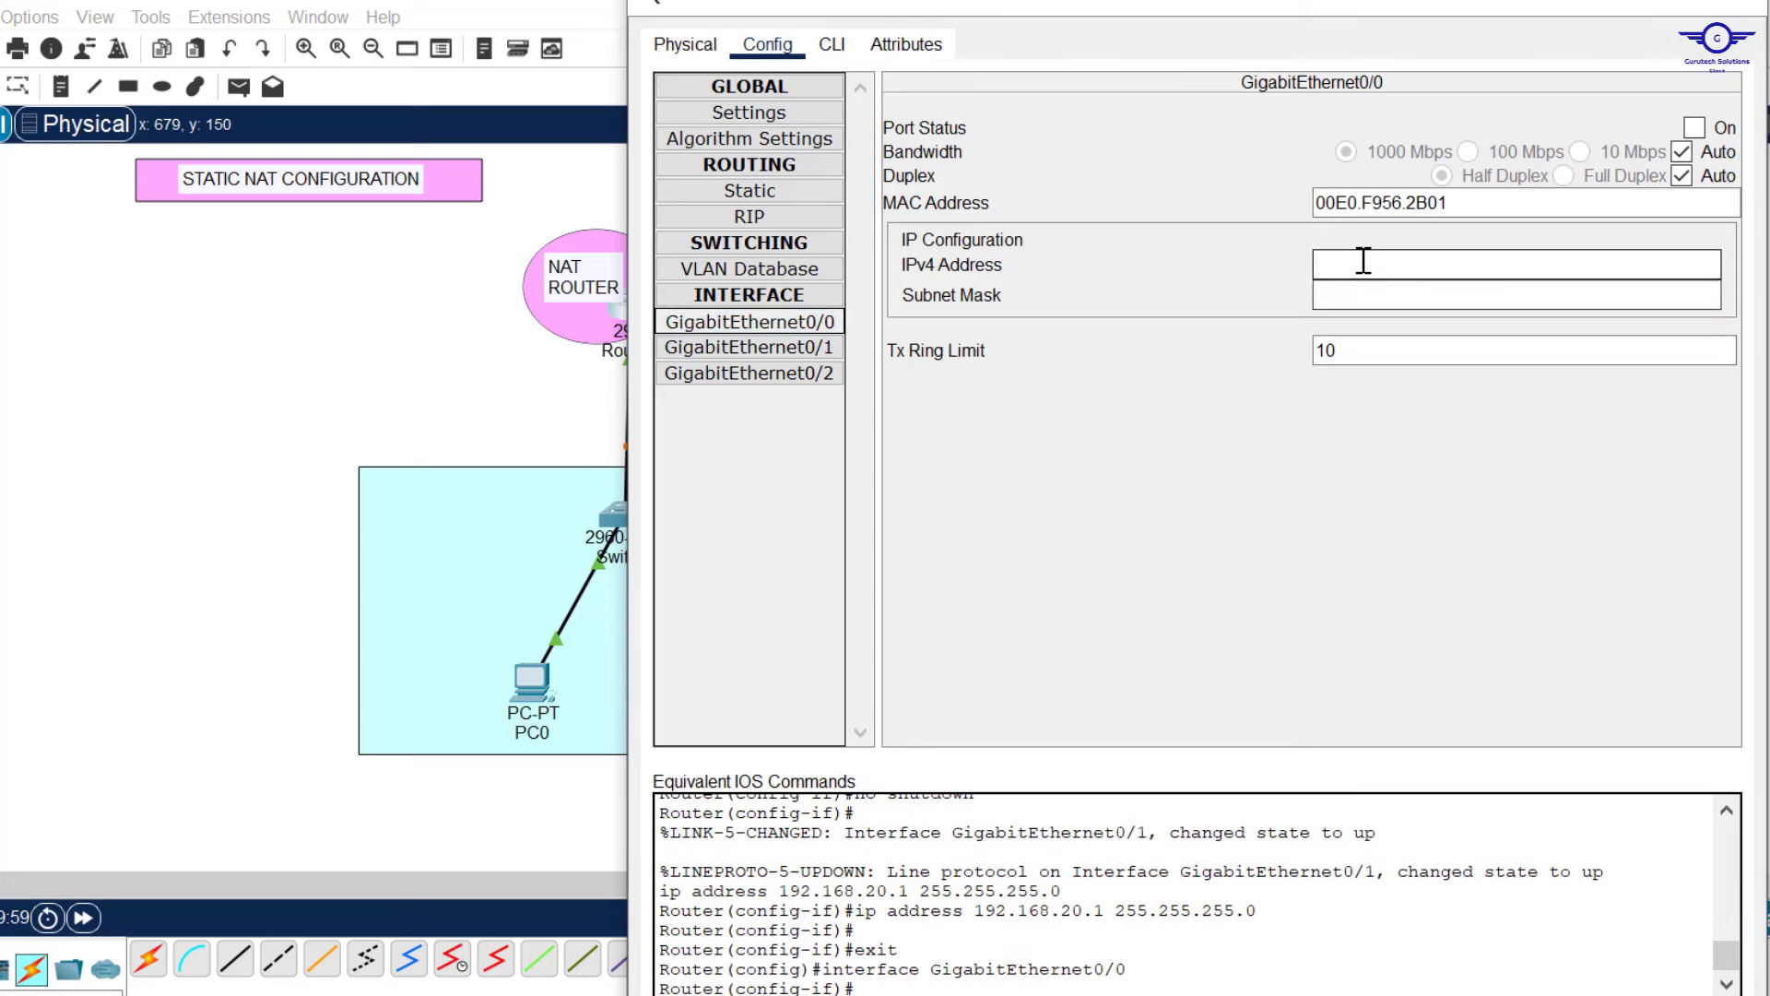
Turn on Router0's GigabitEthernet0/0 and give it the address 200.100.50.1 with mask 255.255.255.252.
text(200.100)
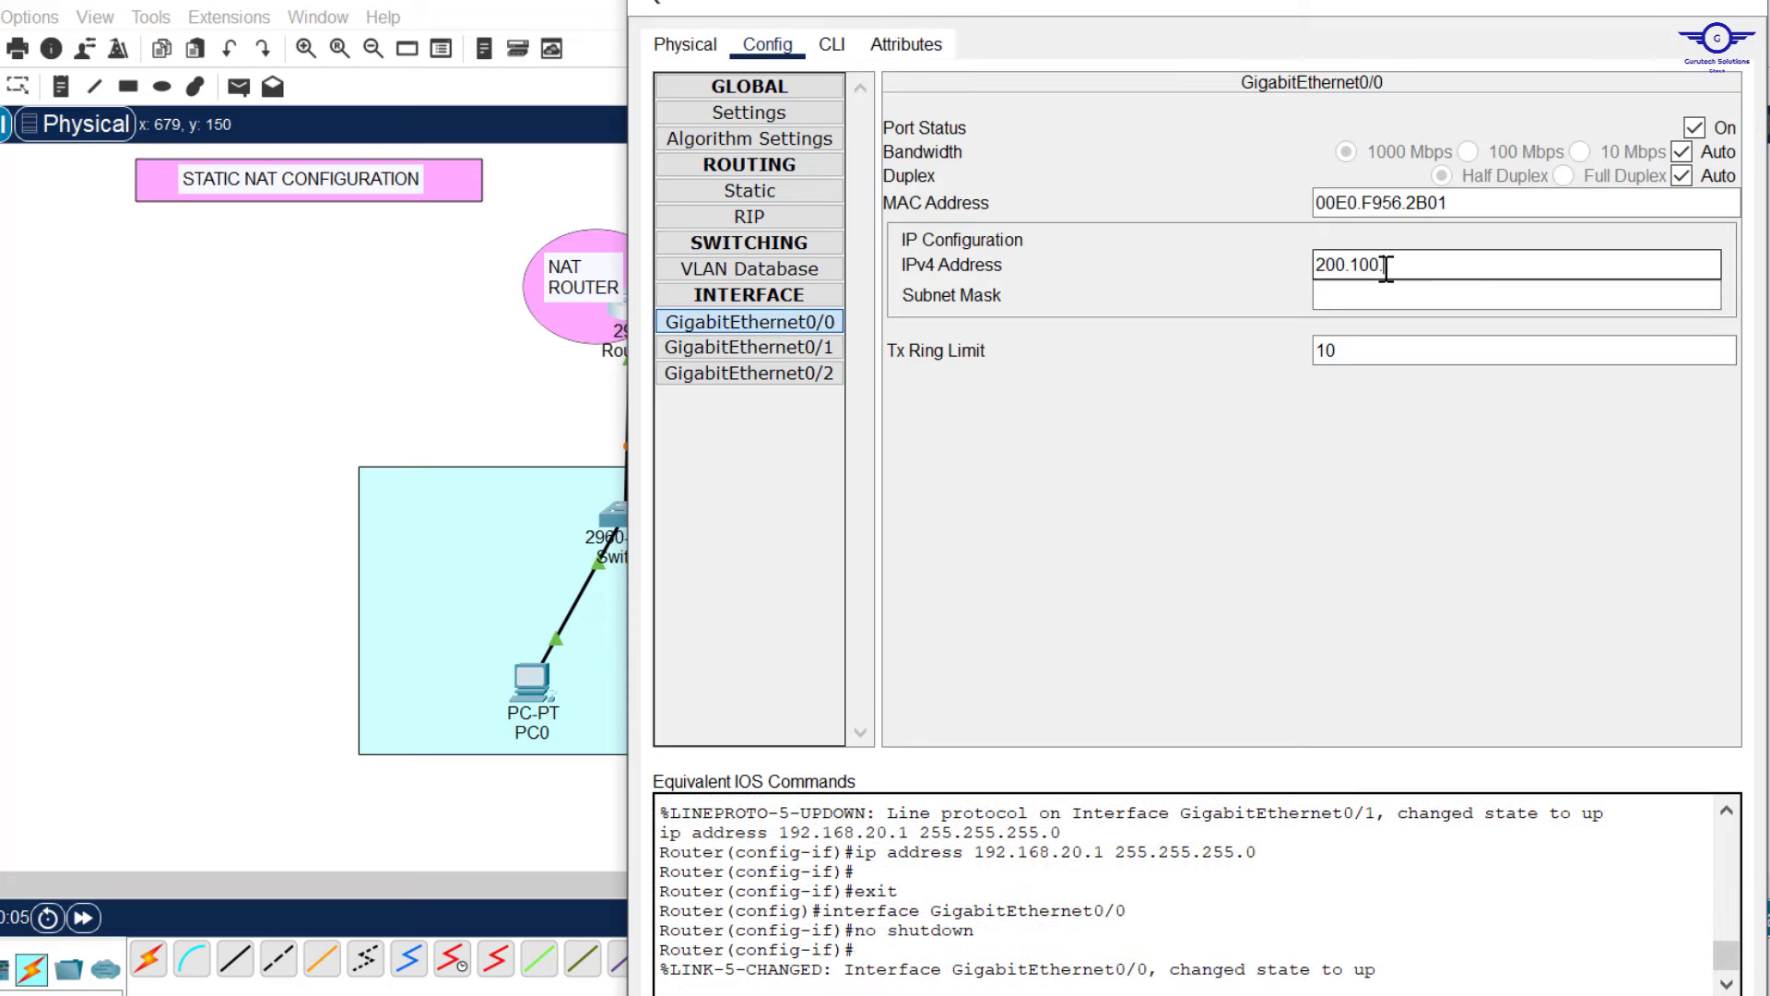
text(.50.1)
click(1449, 295)
key(BackSpace)
text(25)
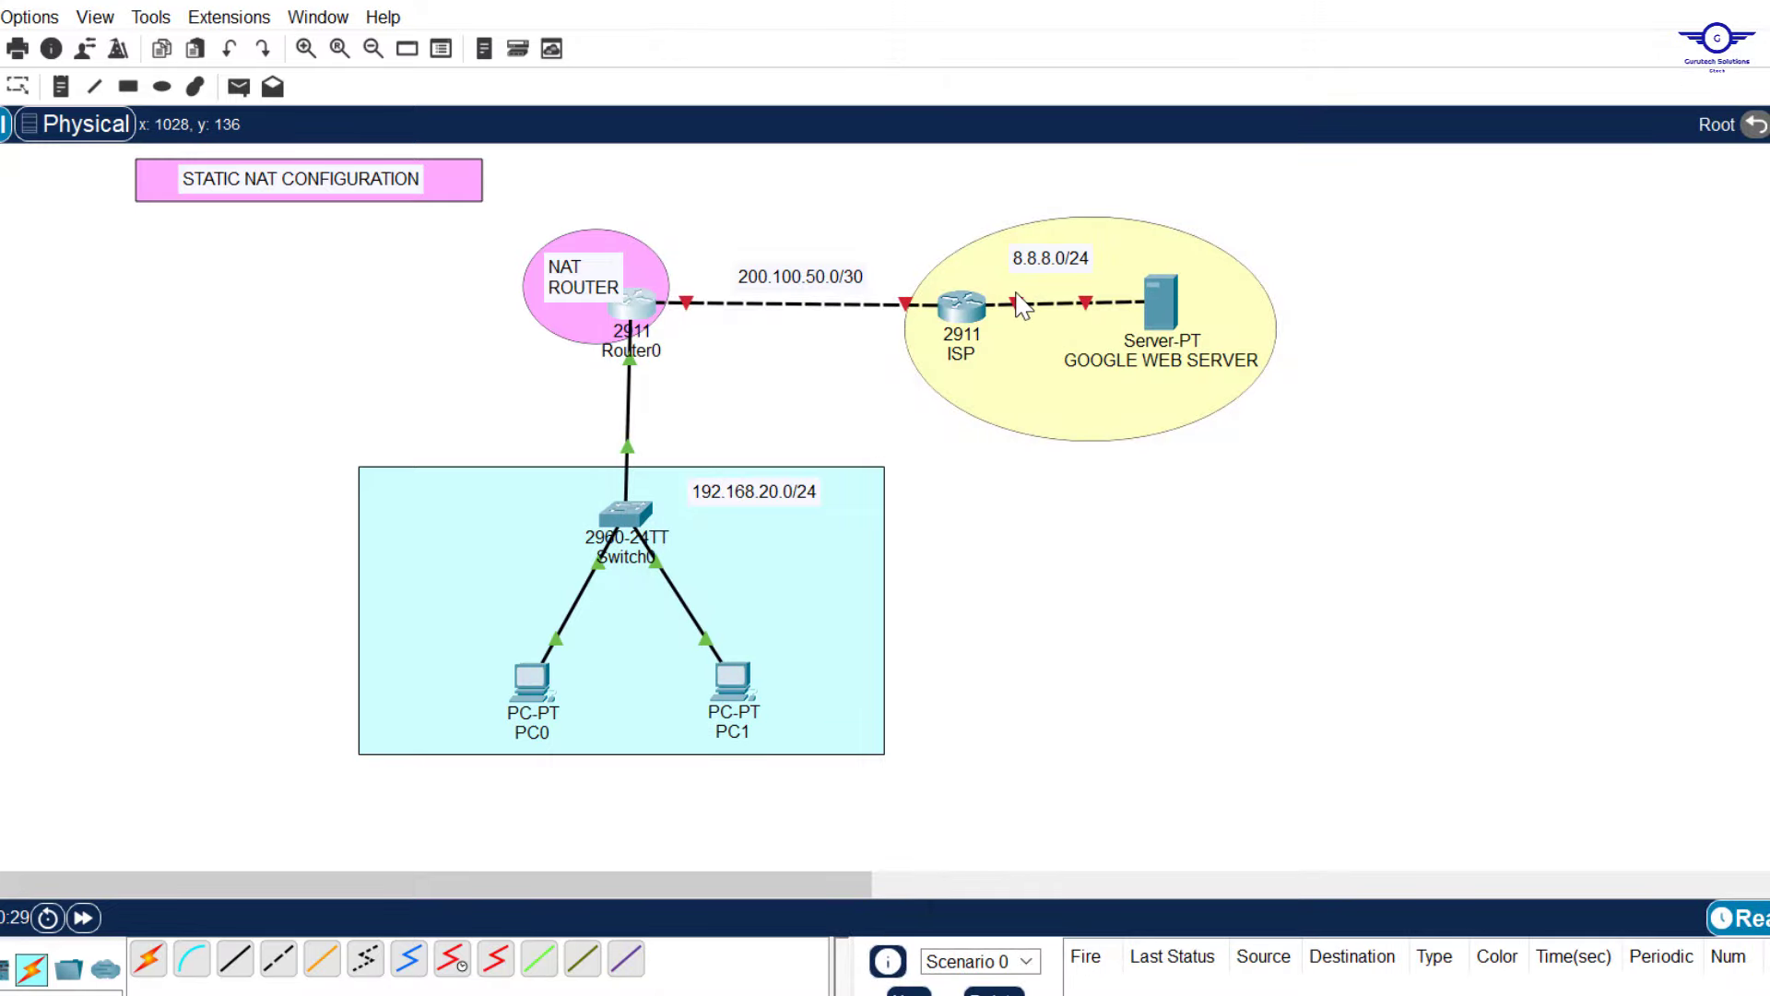
Configure the ISP router's GigabitEthernet0/0 with 200.100.50.2, mask 255.255.255.252, and GigabitEthernet0/1 with 8.8.8.1, mask 255.255.255.0.
click(962, 309)
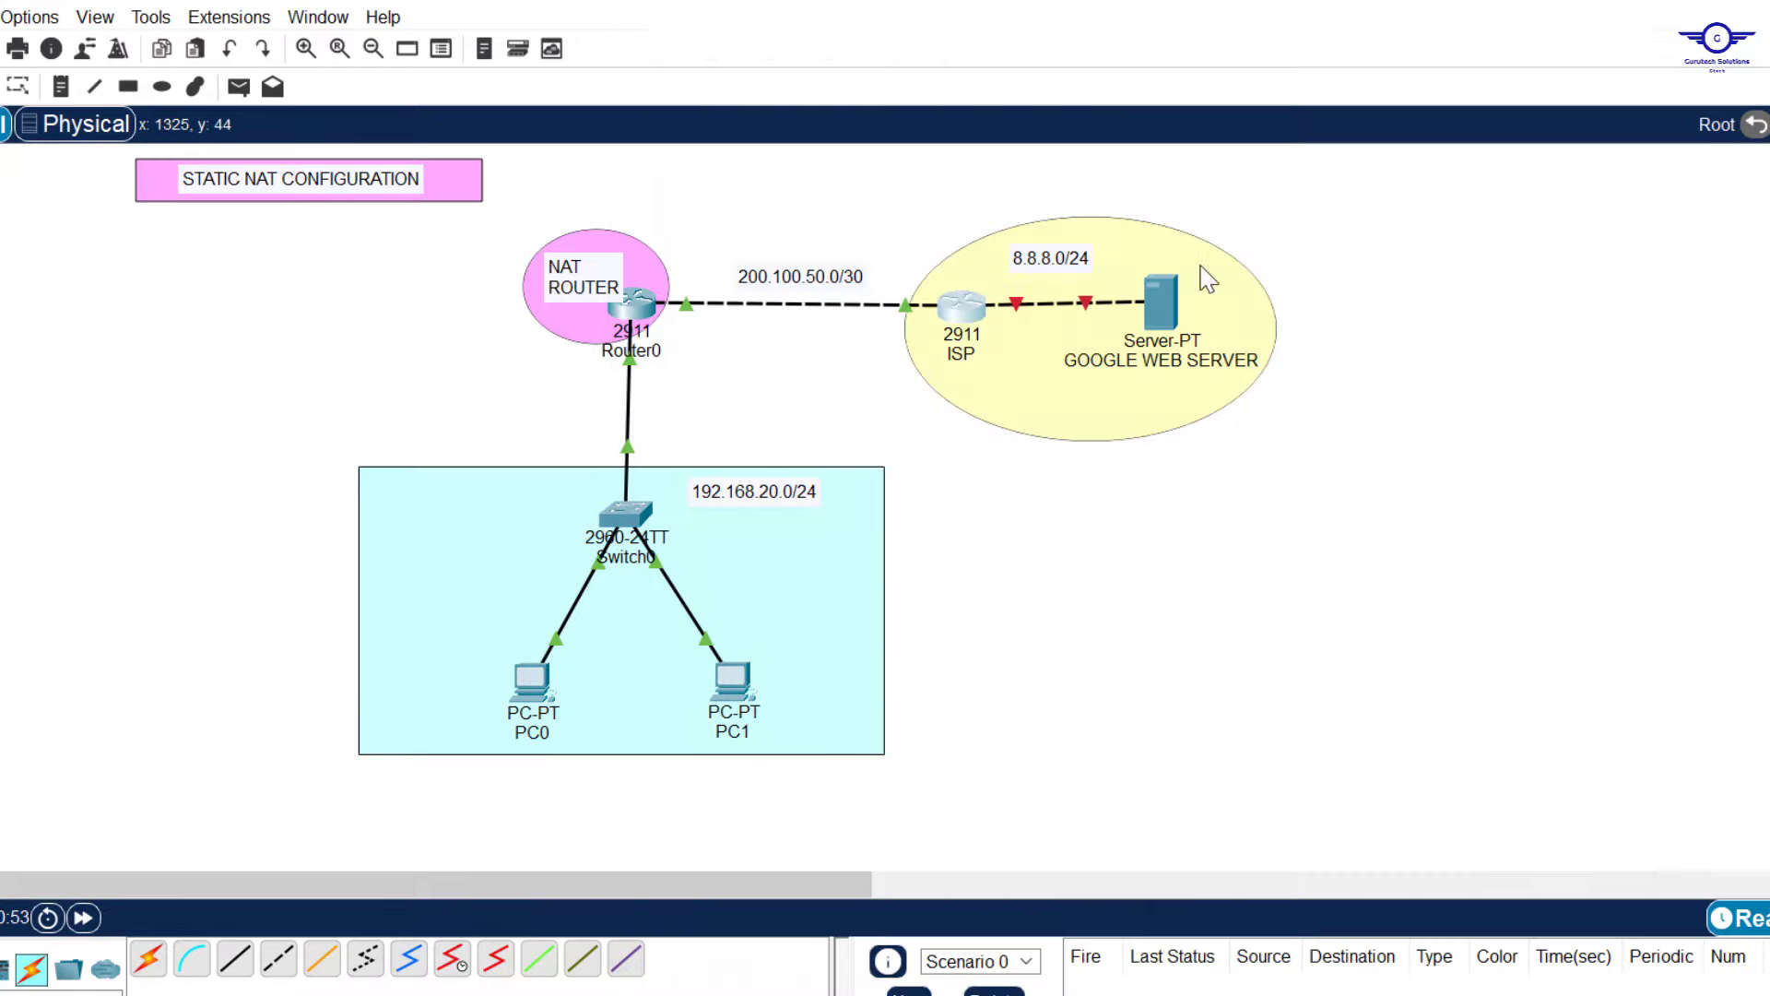
click(1404, 257)
text(8)
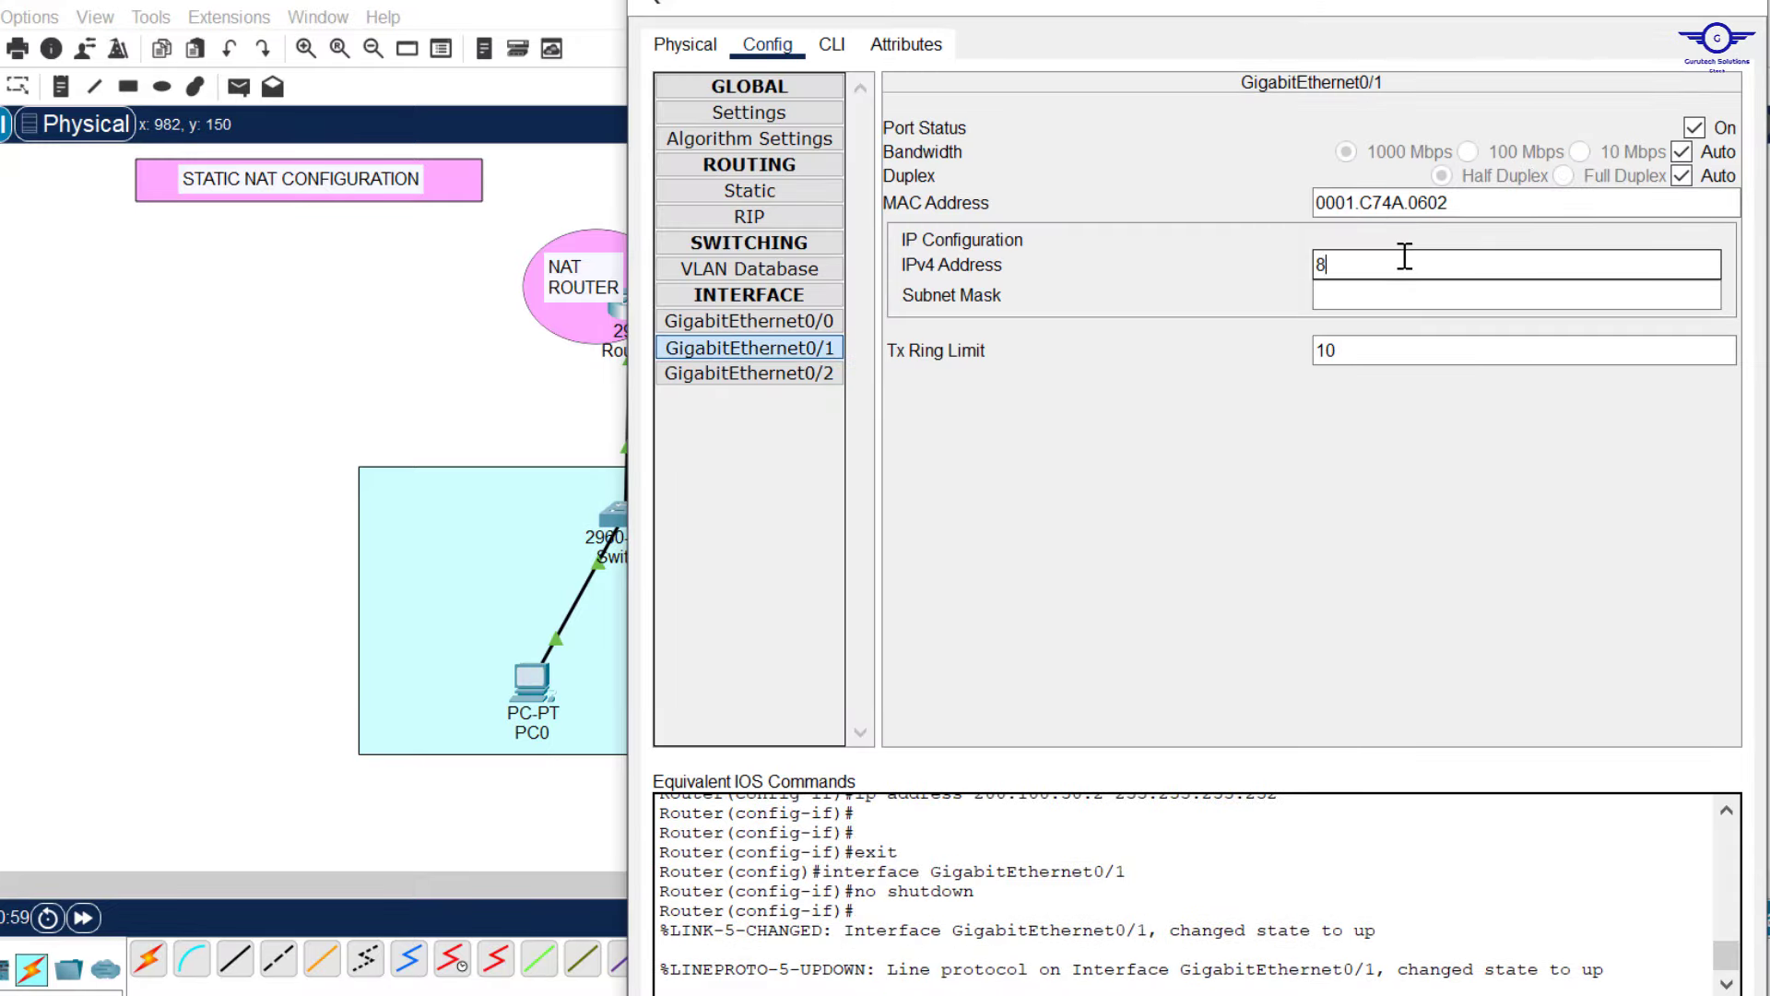
text(.8.8.1)
click(1404, 295)
key(BackSpace)
key(BackSpace)
key(BackSpace)
key(BackSpace)
key(BackSpace)
text(255.255.0)
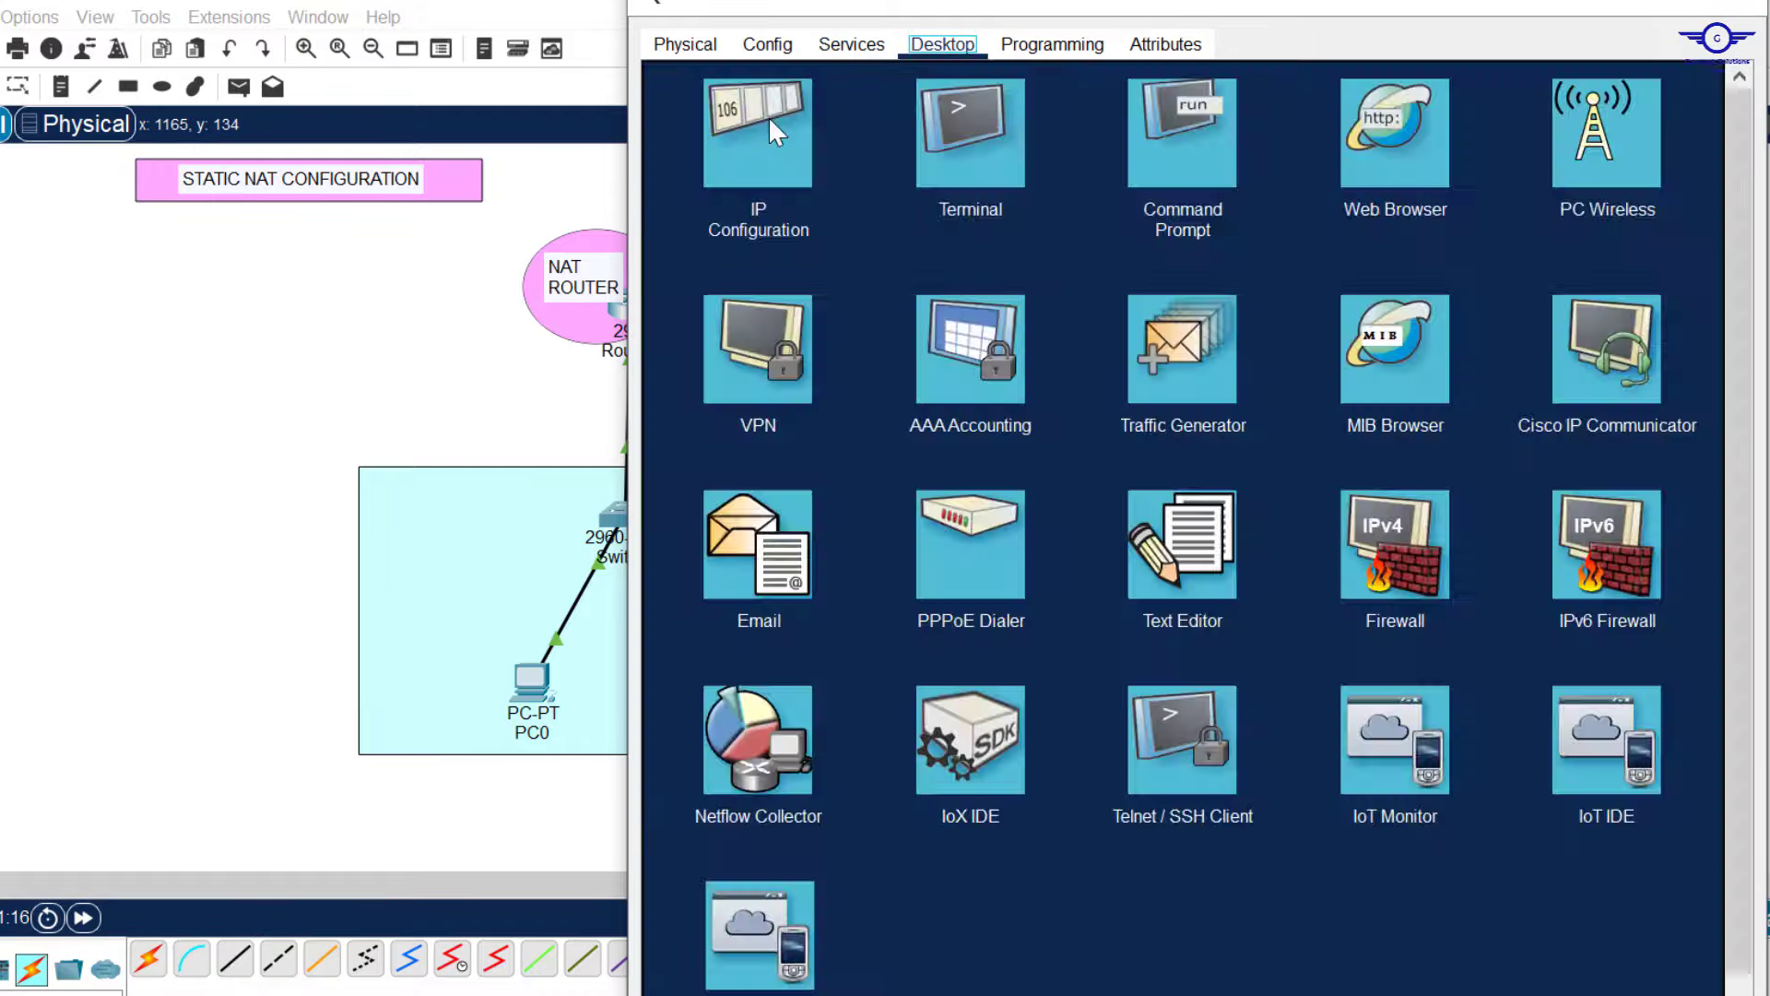
Open the Google web server's IP configuration at its static IPv4 address.
click(762, 170)
click(1100, 231)
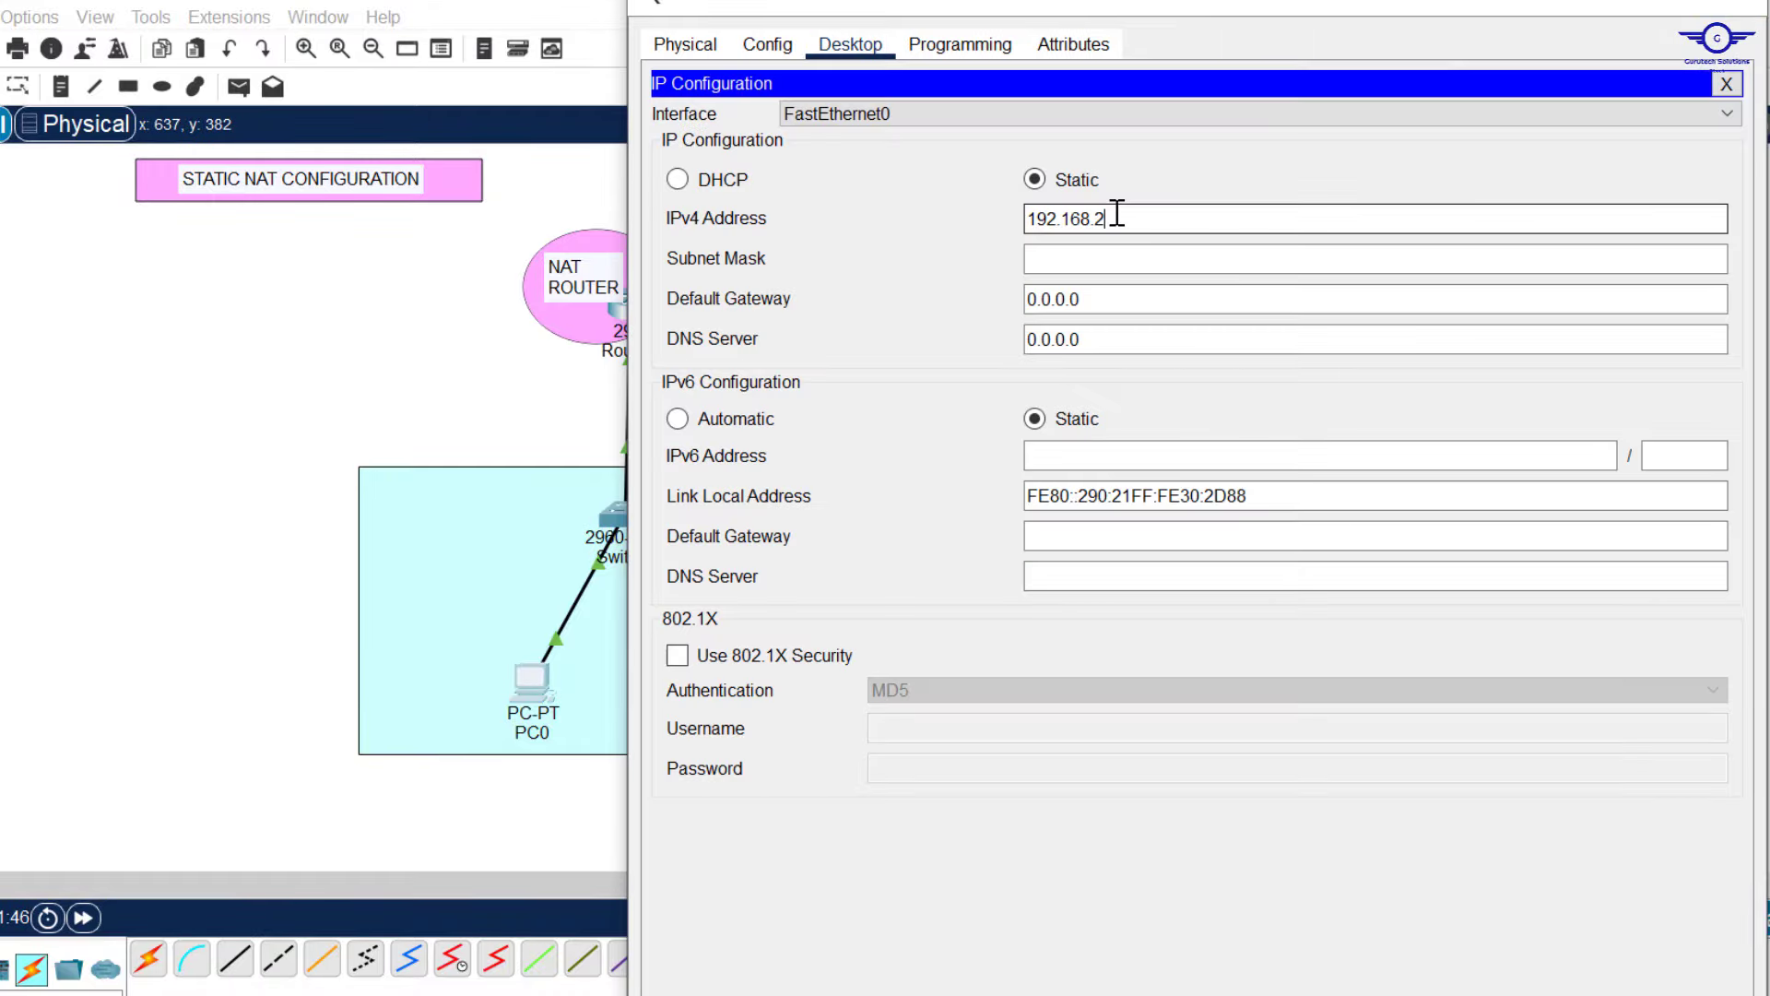
Give PC1 the static IPv4 address 192.168.20.20, subnet mask 255.255.255.0 and default gateway 192.168.20.10.
text(0.20)
click(1103, 259)
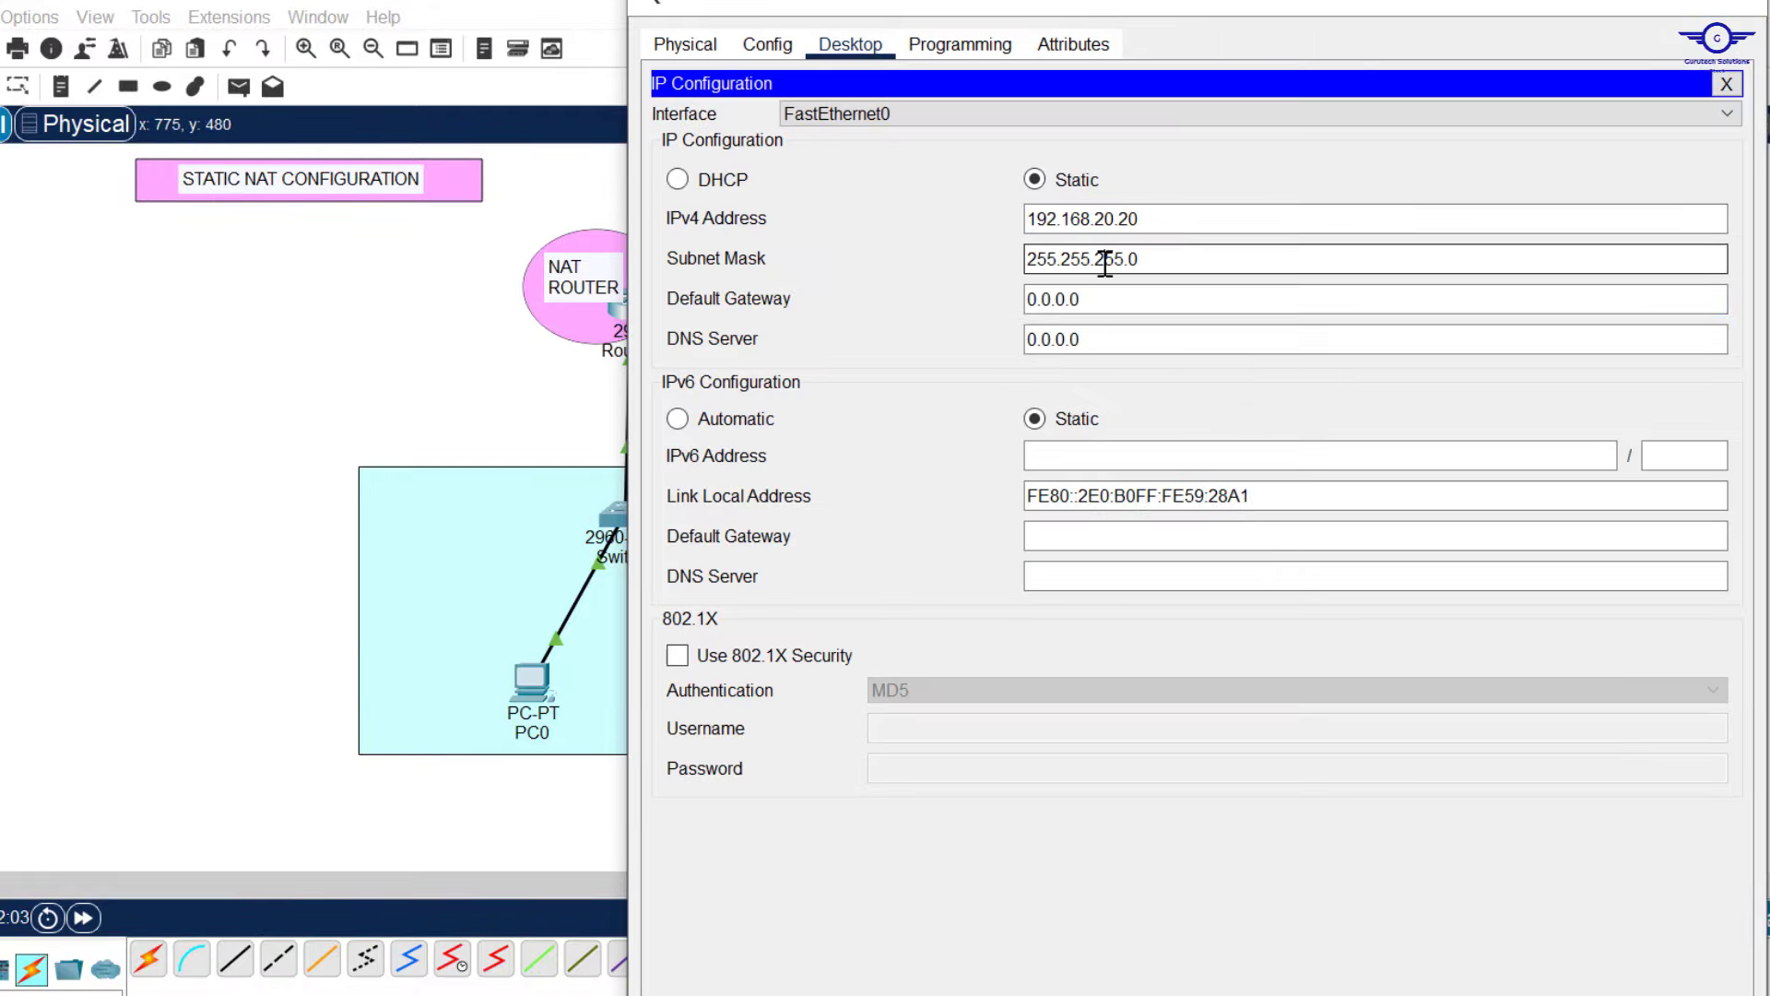
drag(1140, 298, 711, 300)
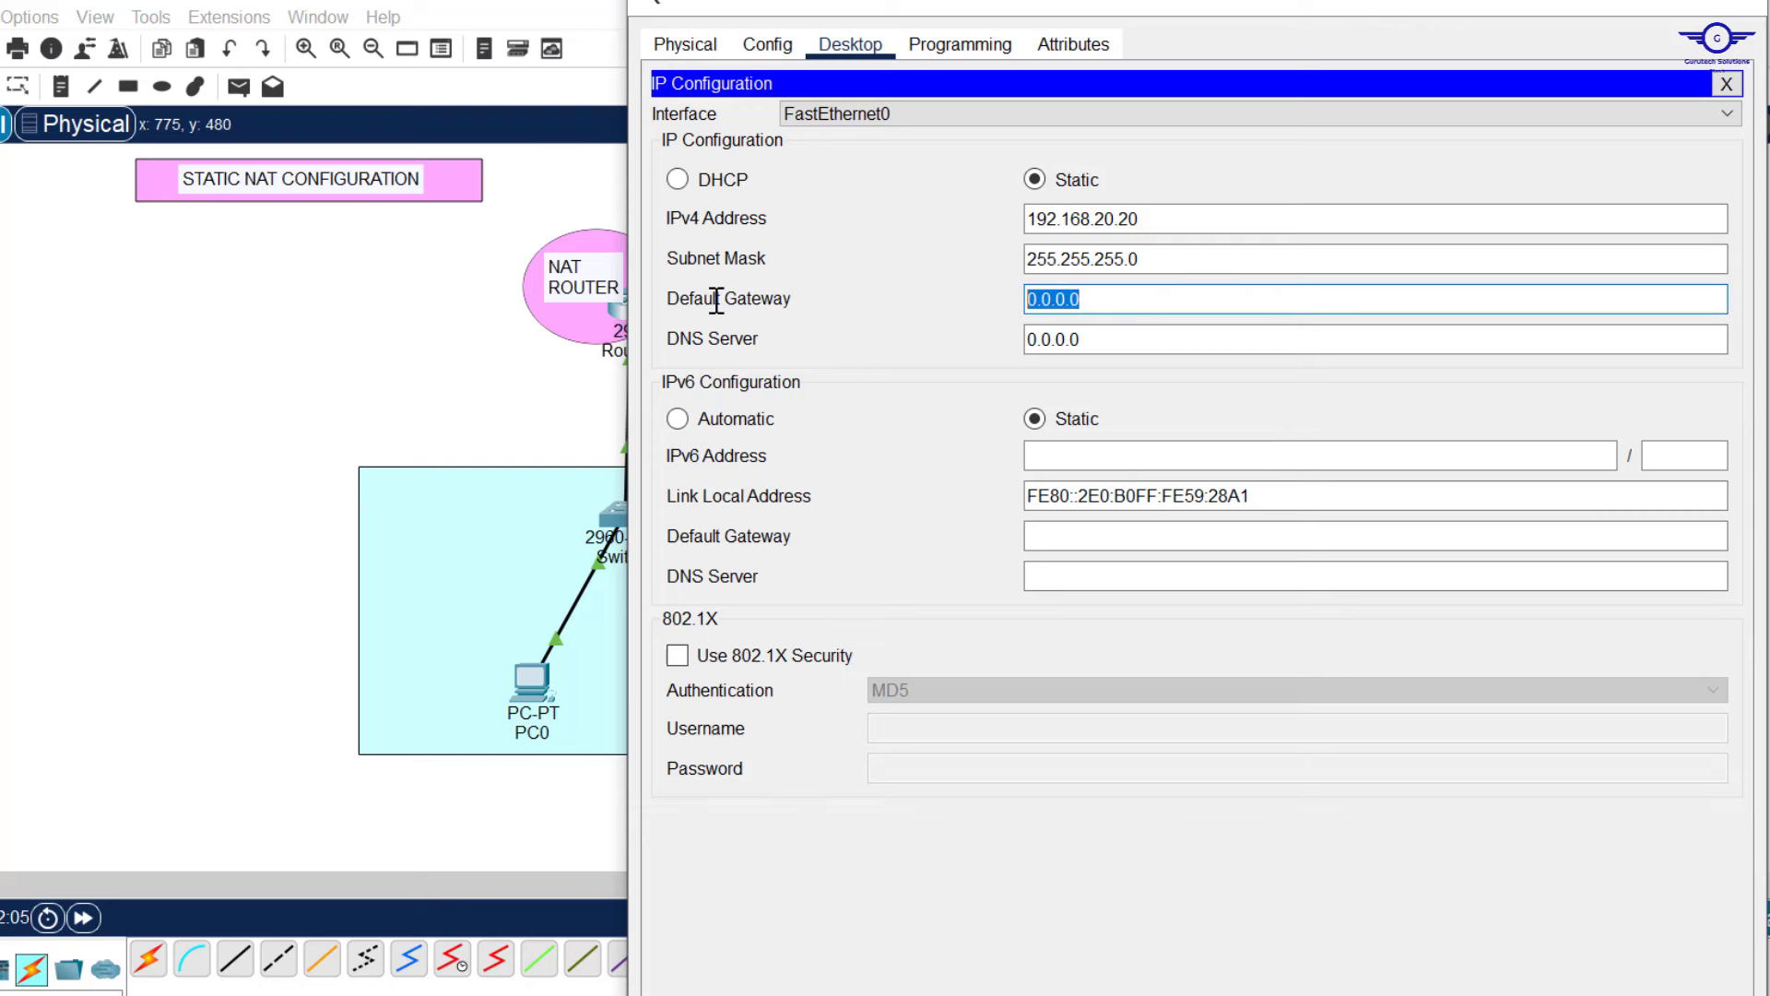
text(192.168.20.10)
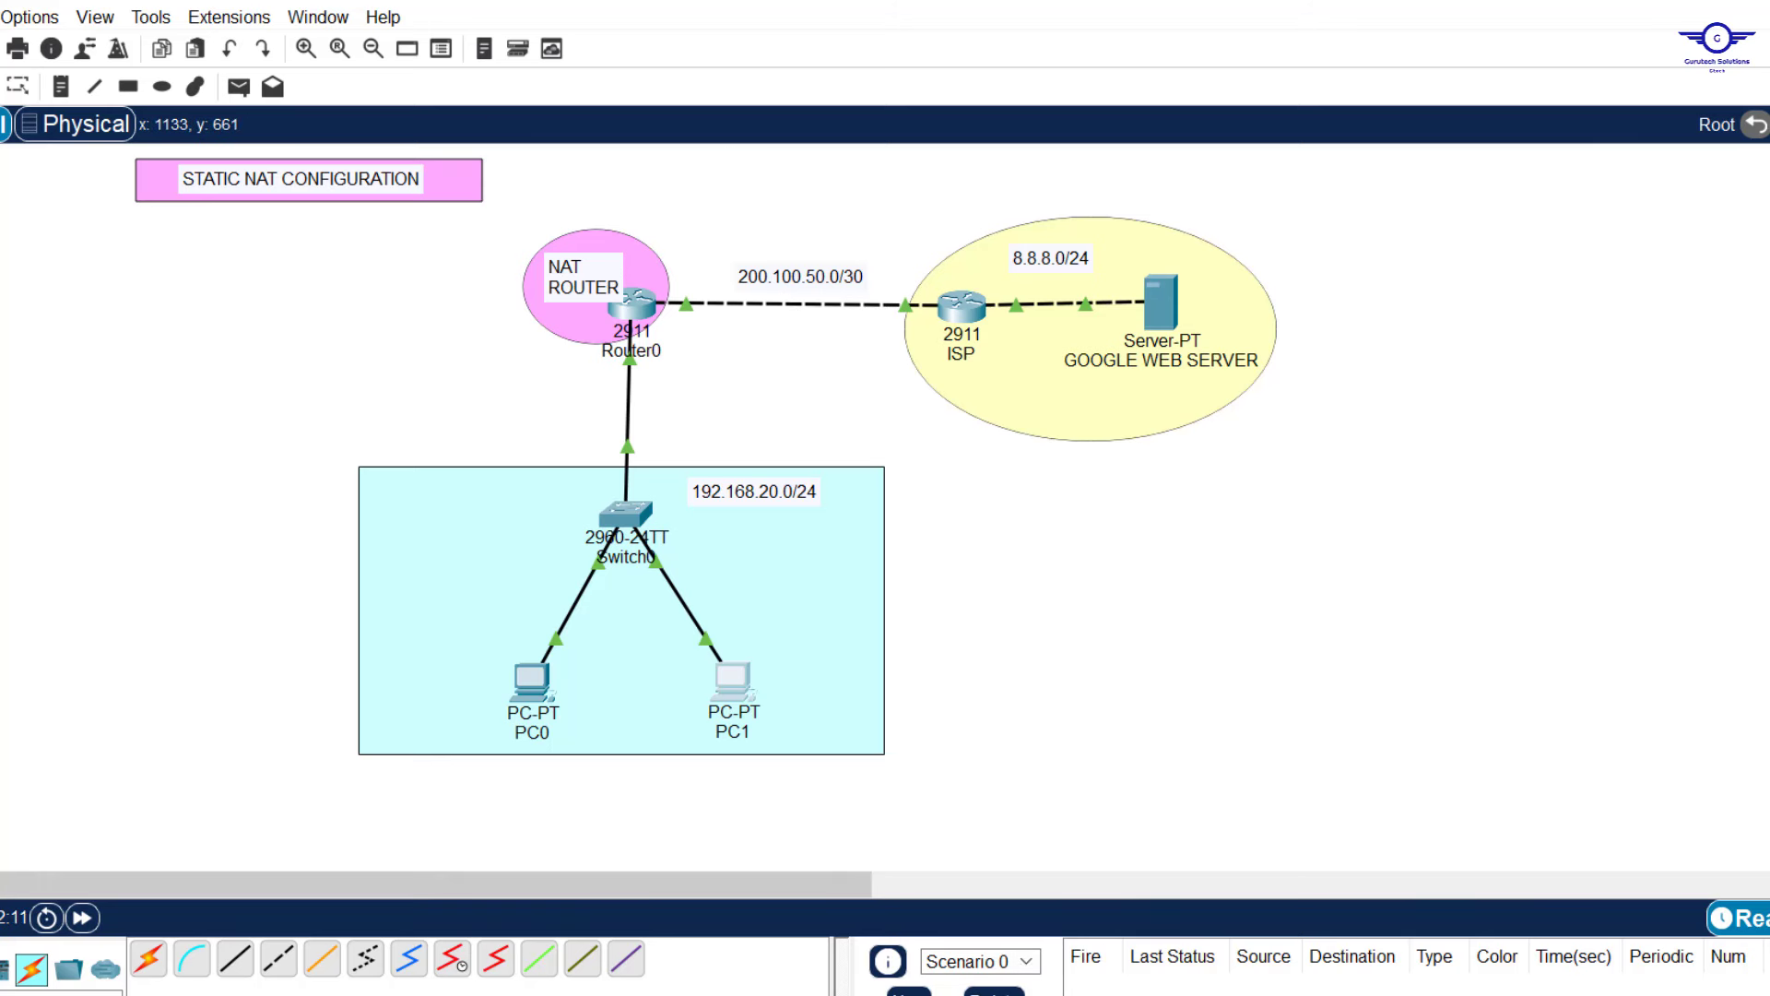
Switch to config-guide.txt in Notepad and review step 3 about pinging the Google server and checking translations.
key(alt+Tab)
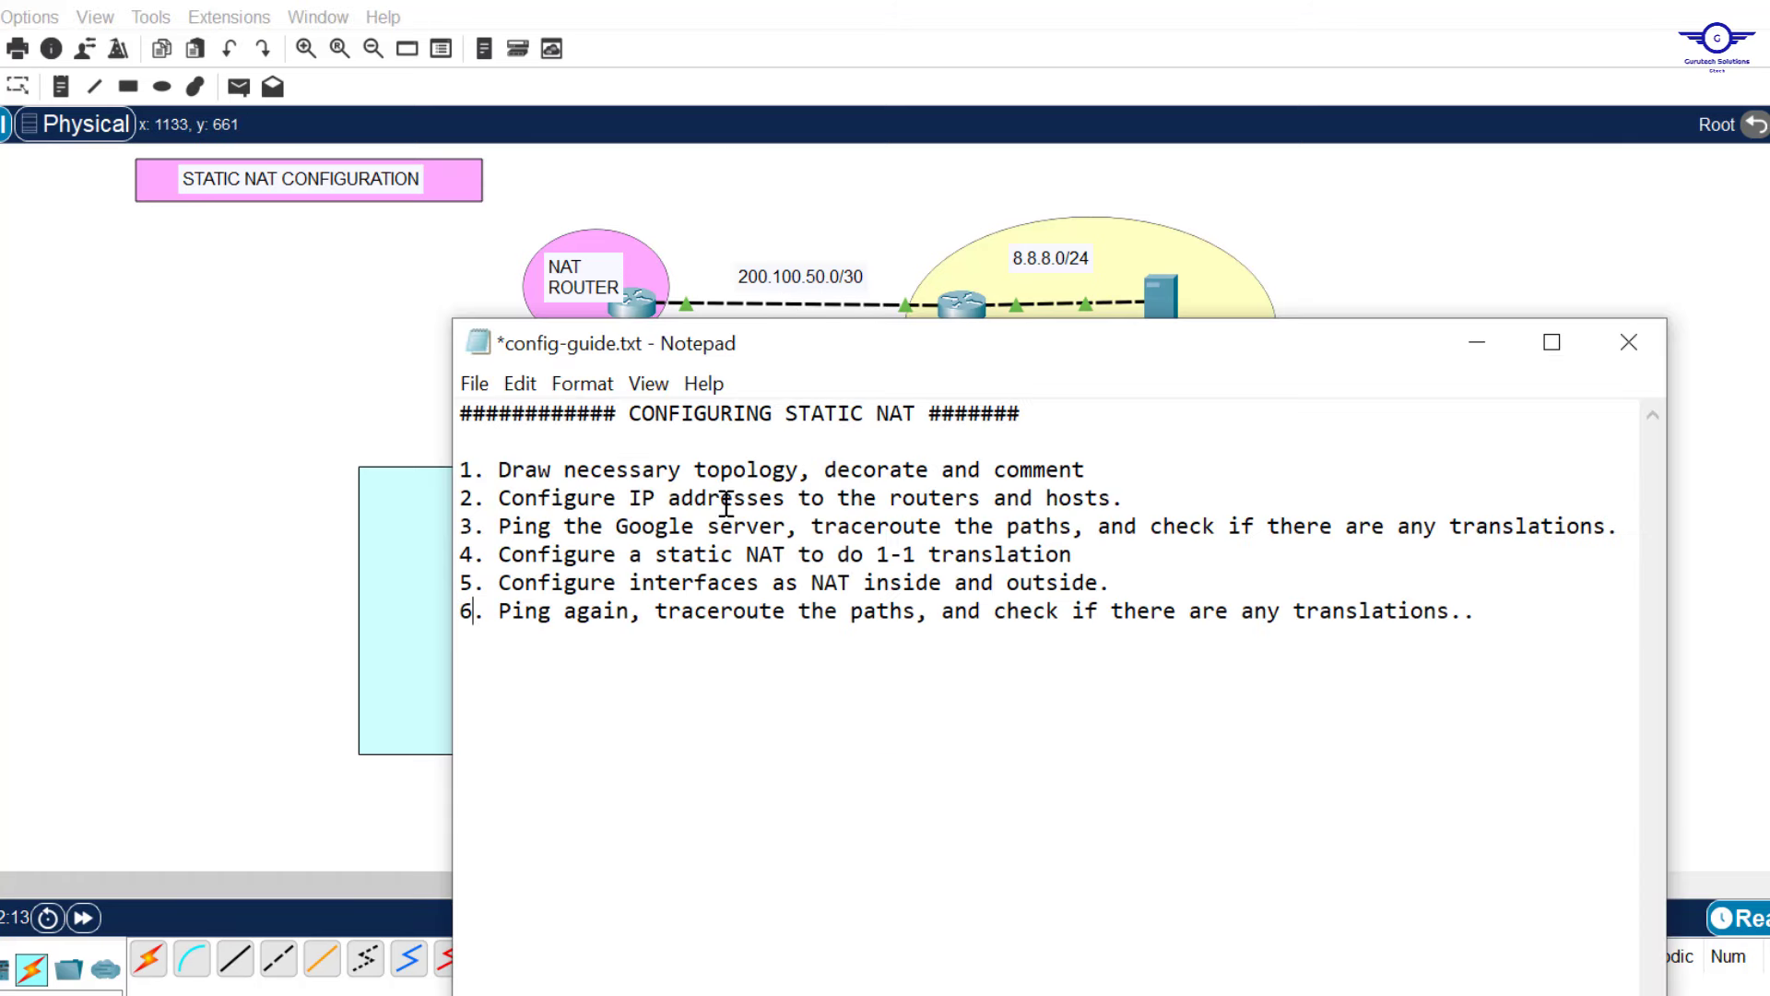
drag(508, 525, 1658, 536)
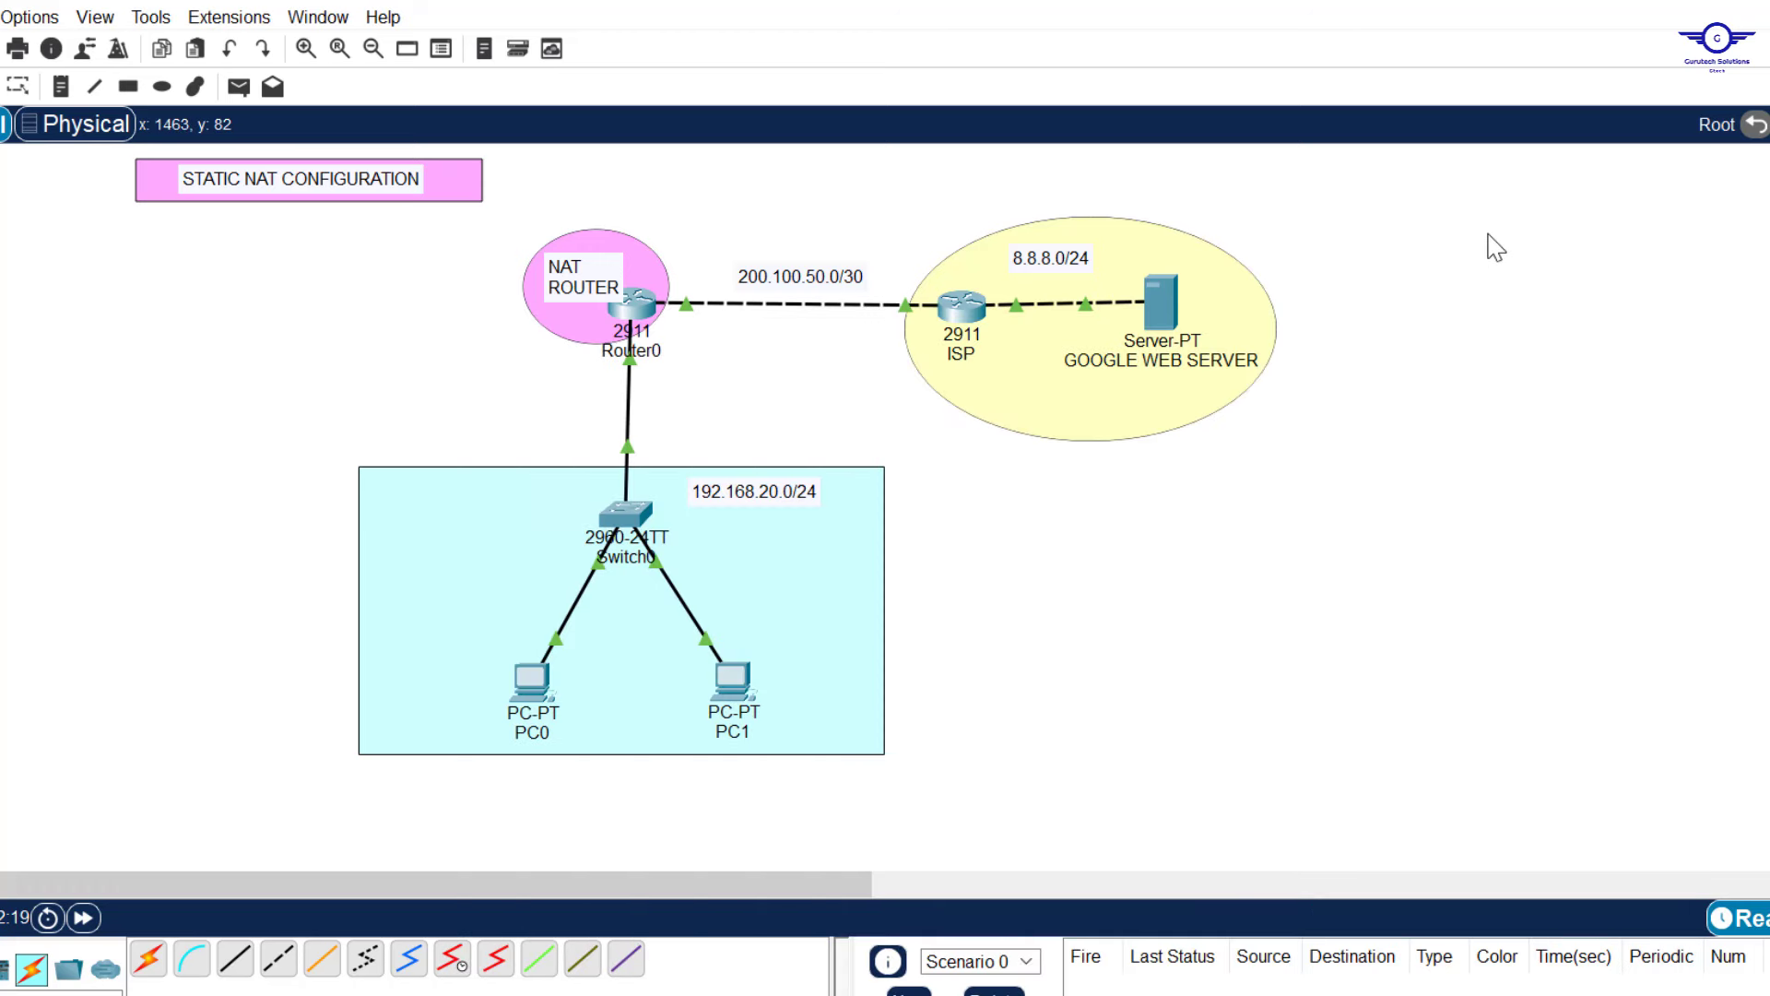
click(1487, 246)
click(1092, 995)
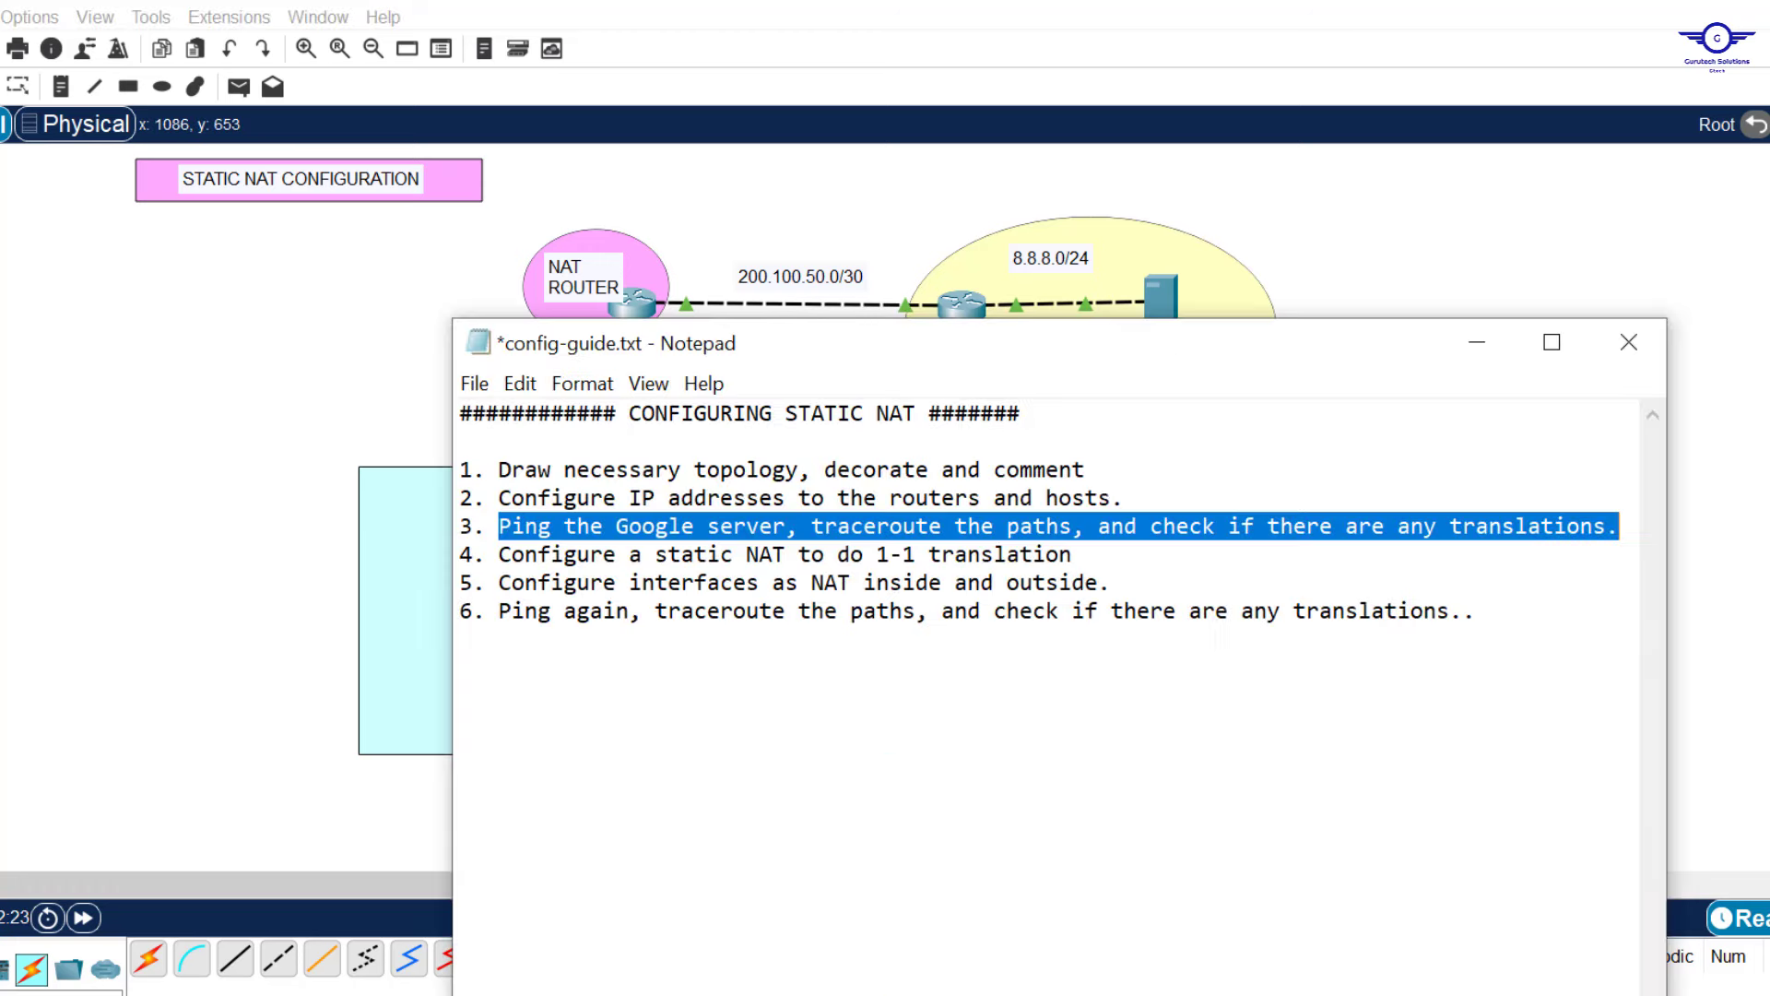
Extend step 2 of the guide with ", and configure ospf" after "routers and hosts".
click(1112, 495)
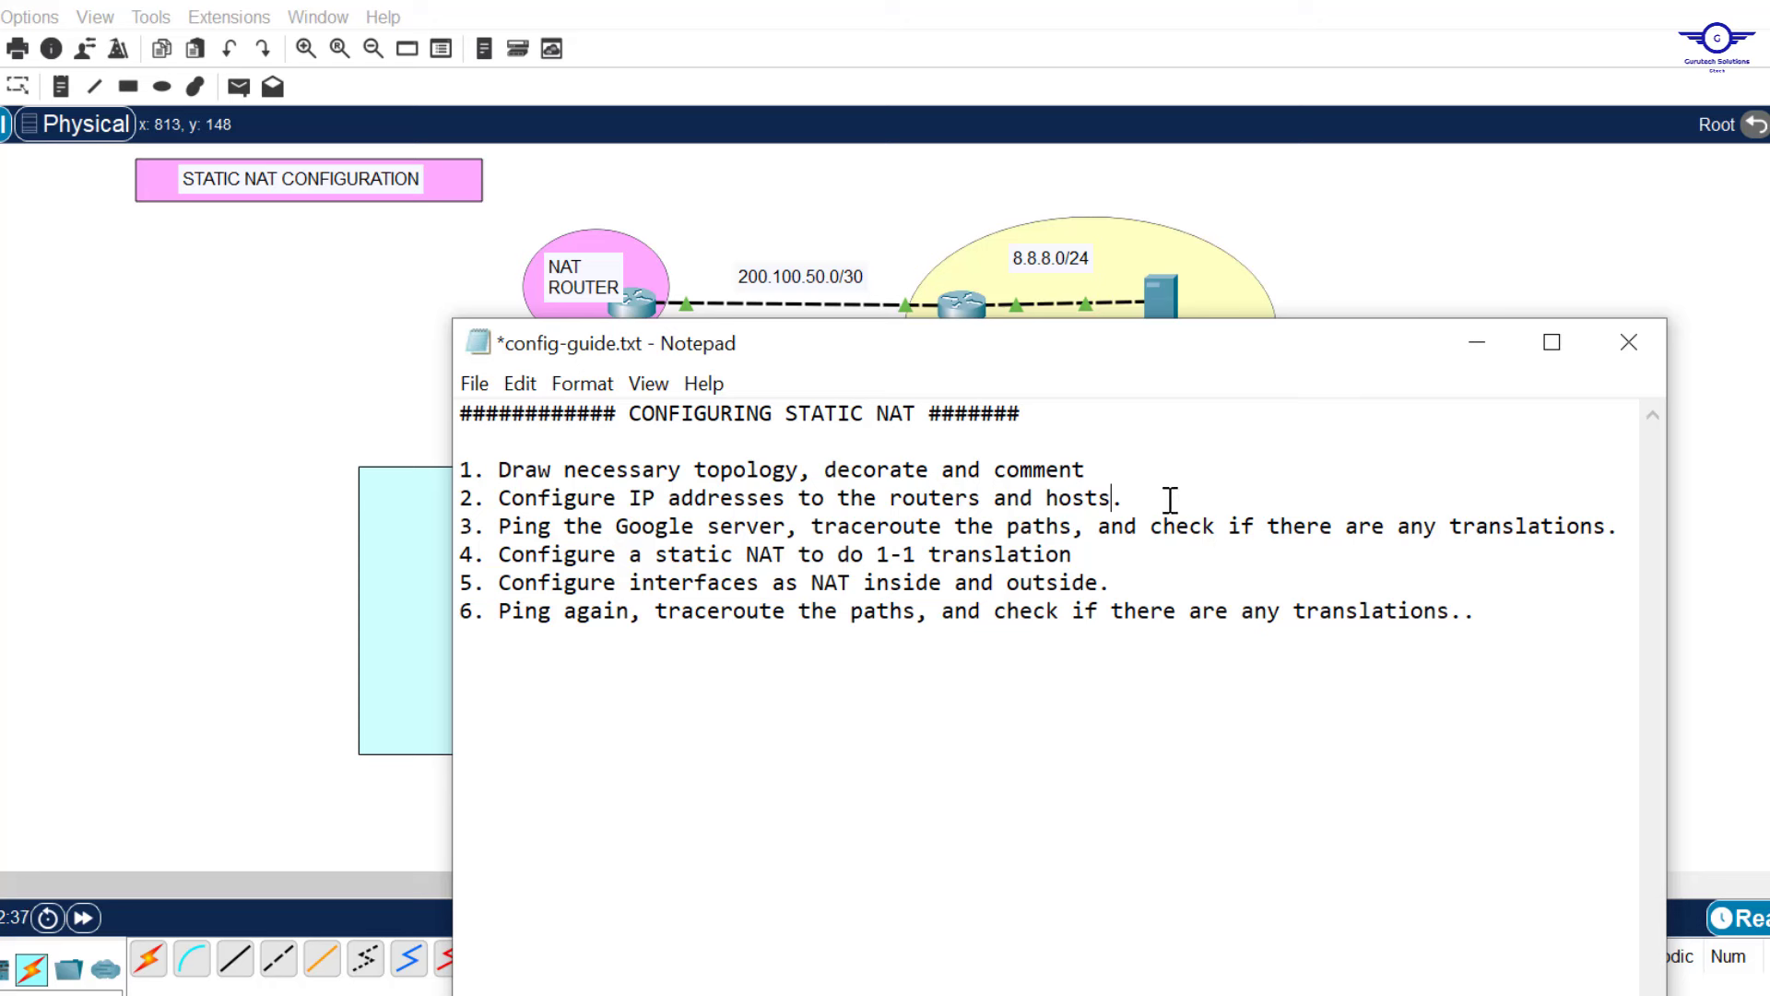
text(configure ospf)
click(1143, 506)
text(and)
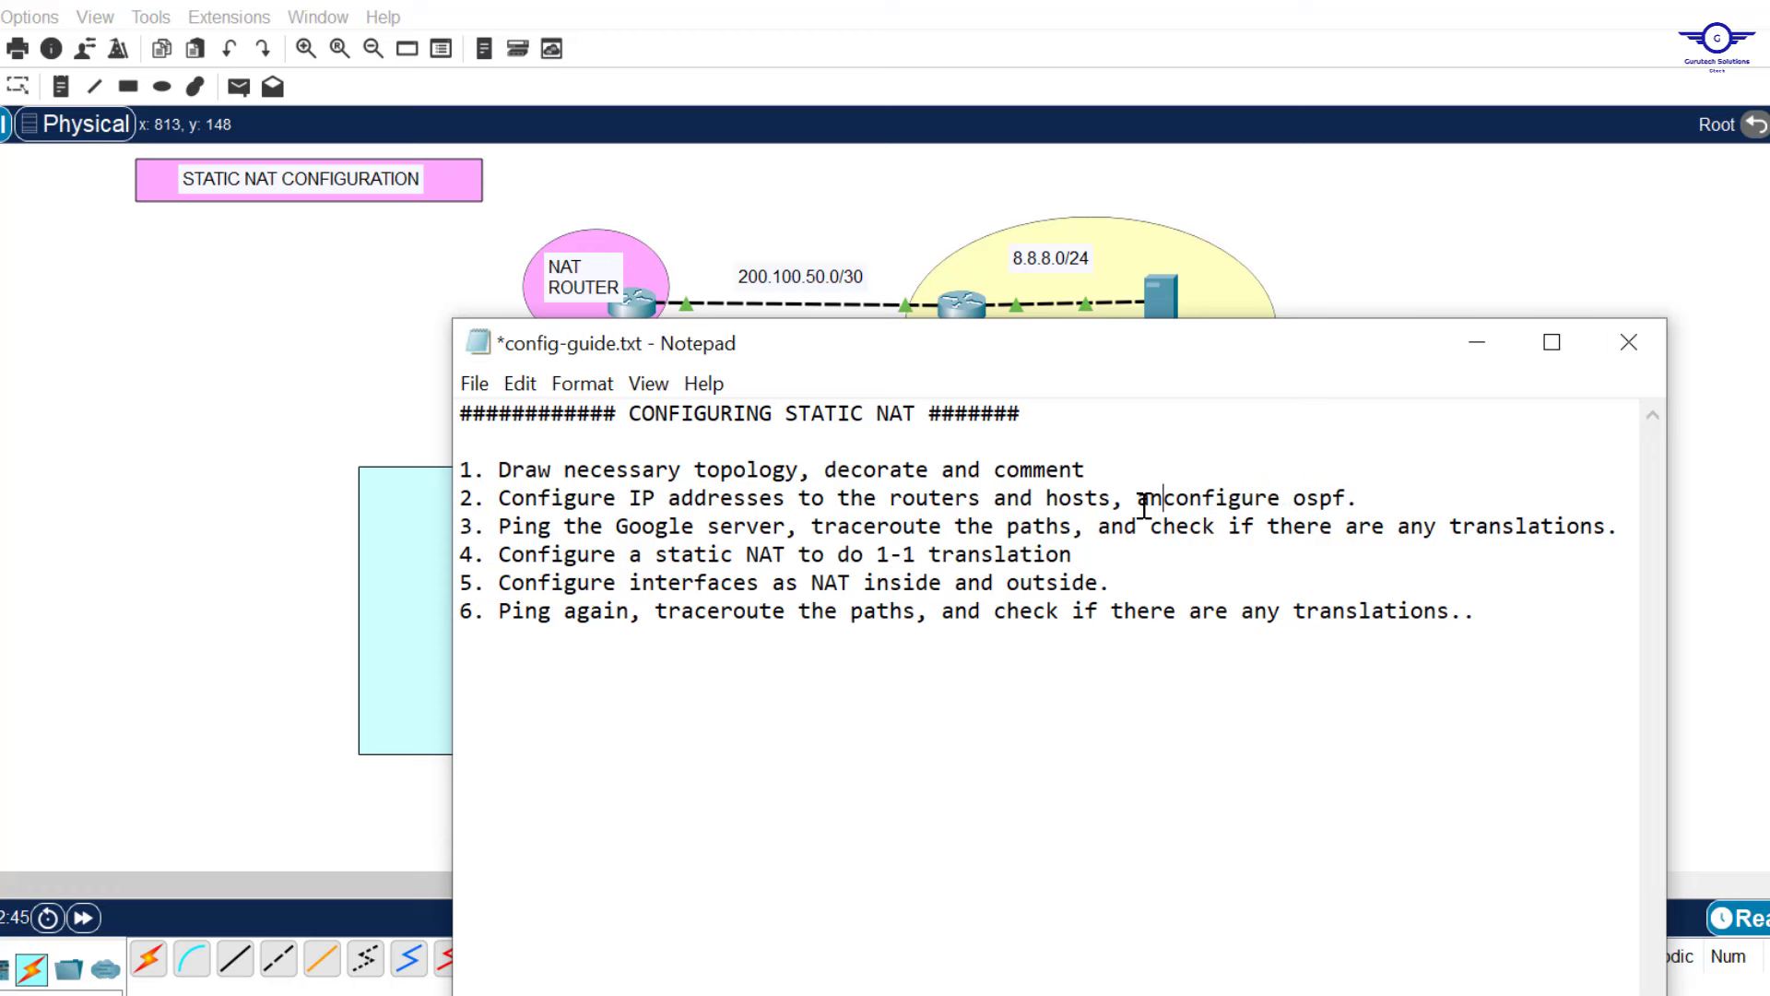
Switch to Packet Tracer, open Router0's command line and exit interface configuration to global configuration mode.
click(1353, 291)
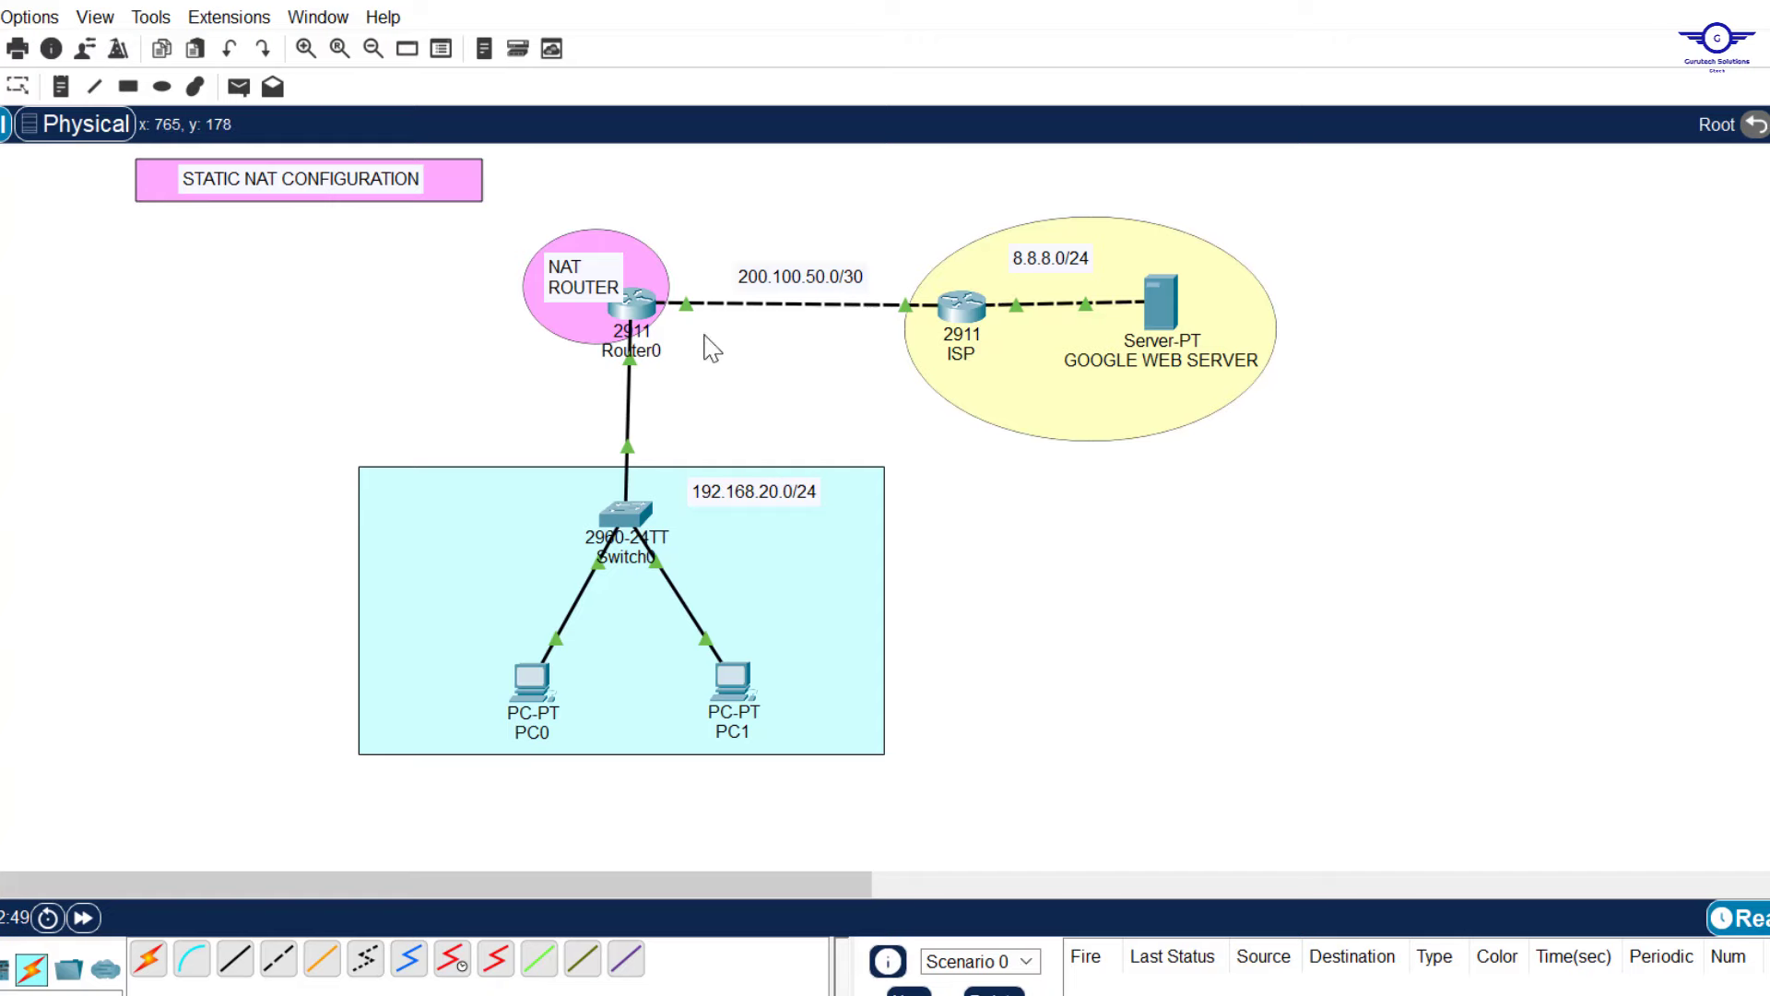
click(632, 308)
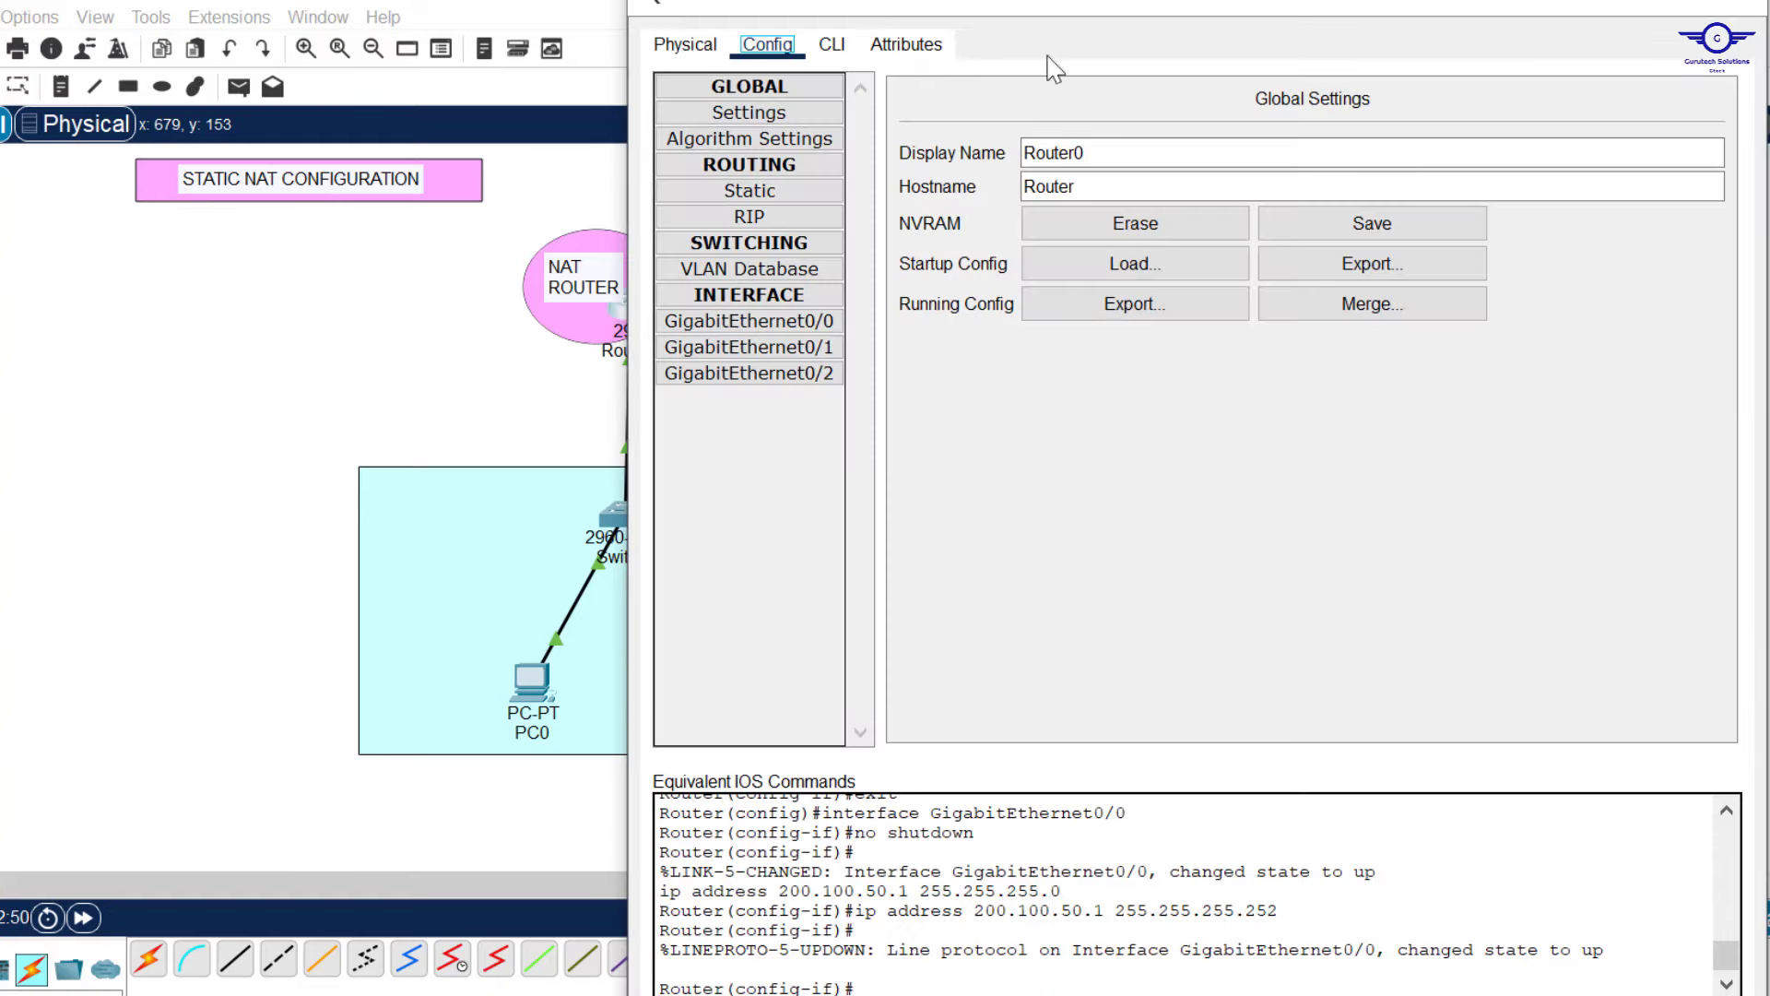
click(832, 48)
key(Return)
key(Return)
key(Return)
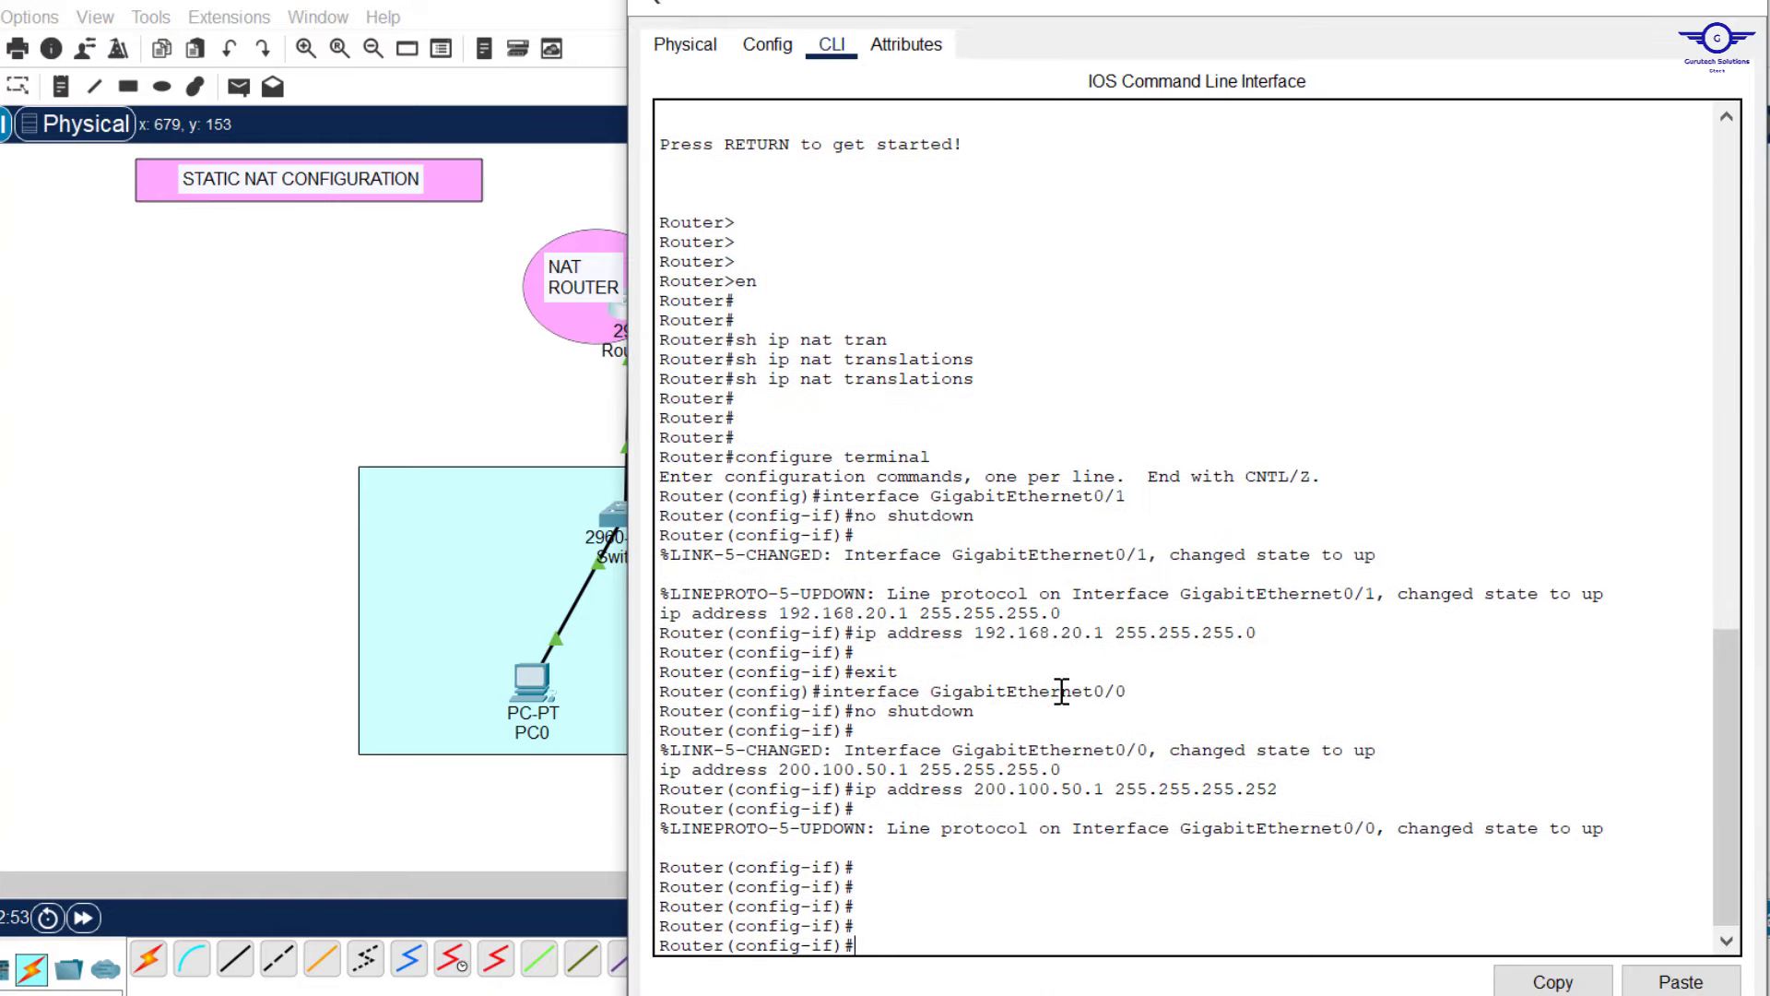
text(ex)
key(Return)
key(Return)
key(Return)
key(Return)
key(Return)
key(Return)
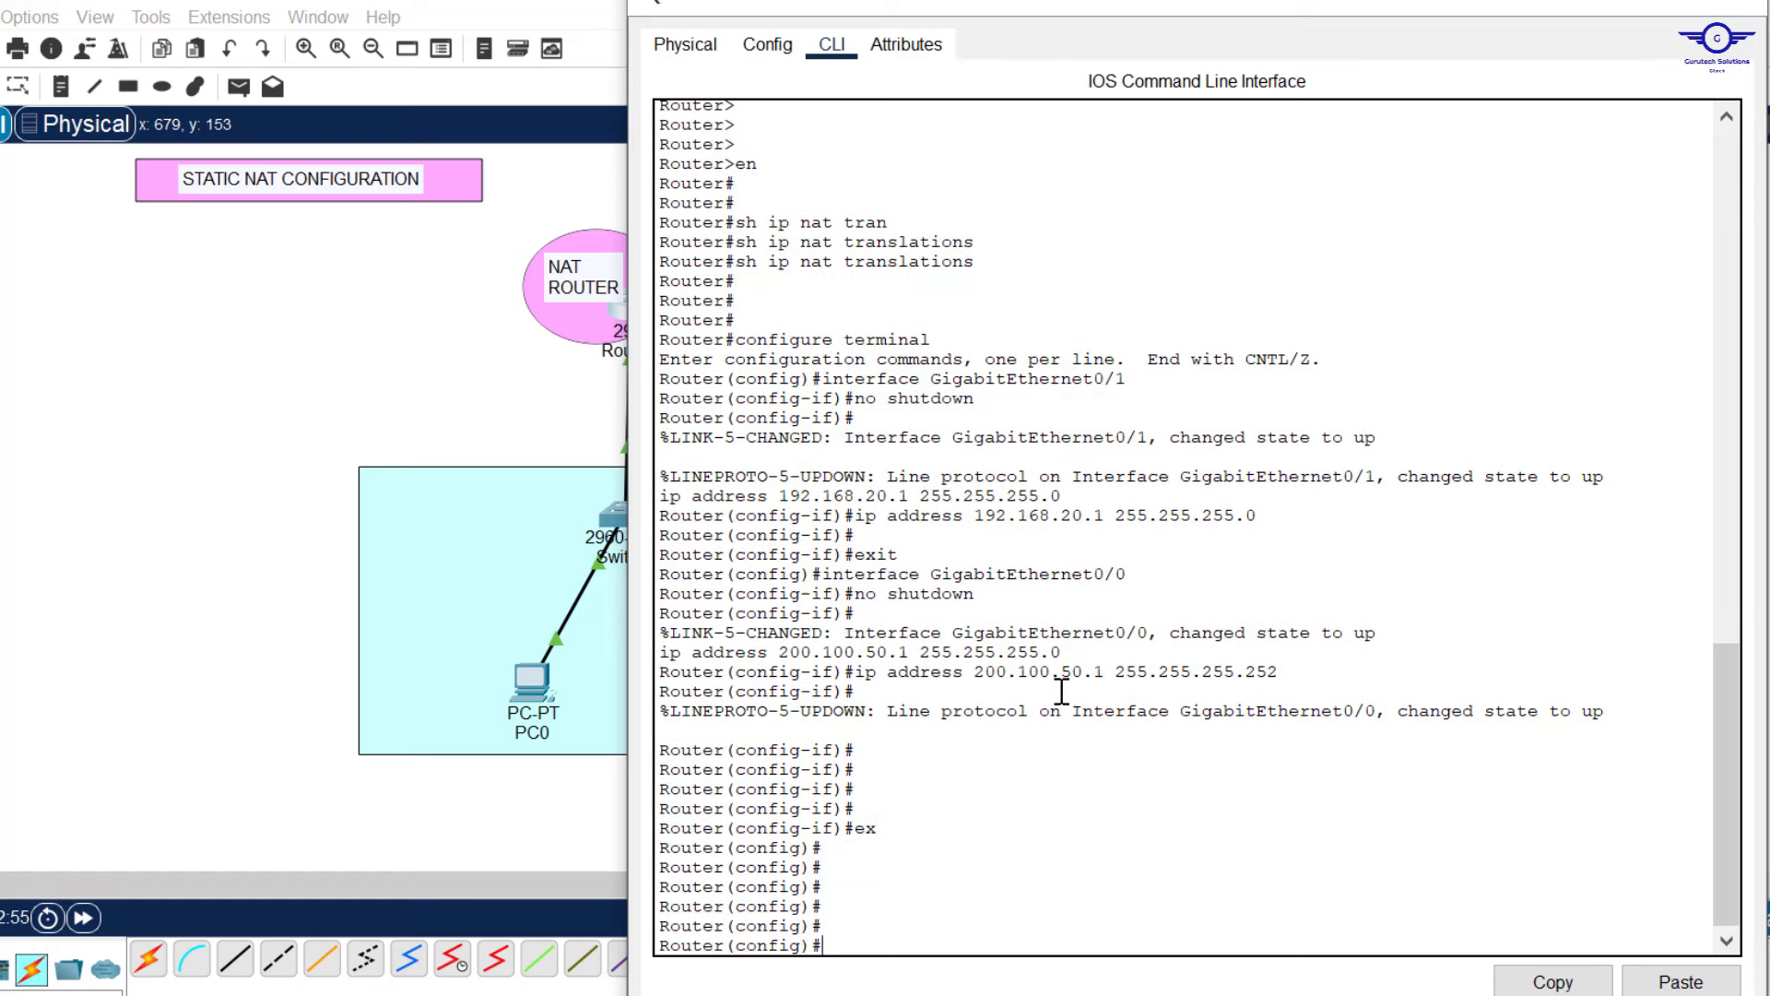
Start OSPF routing process 30 on Router0 with the command router ospf 30.
text(rou)
key(Tab)
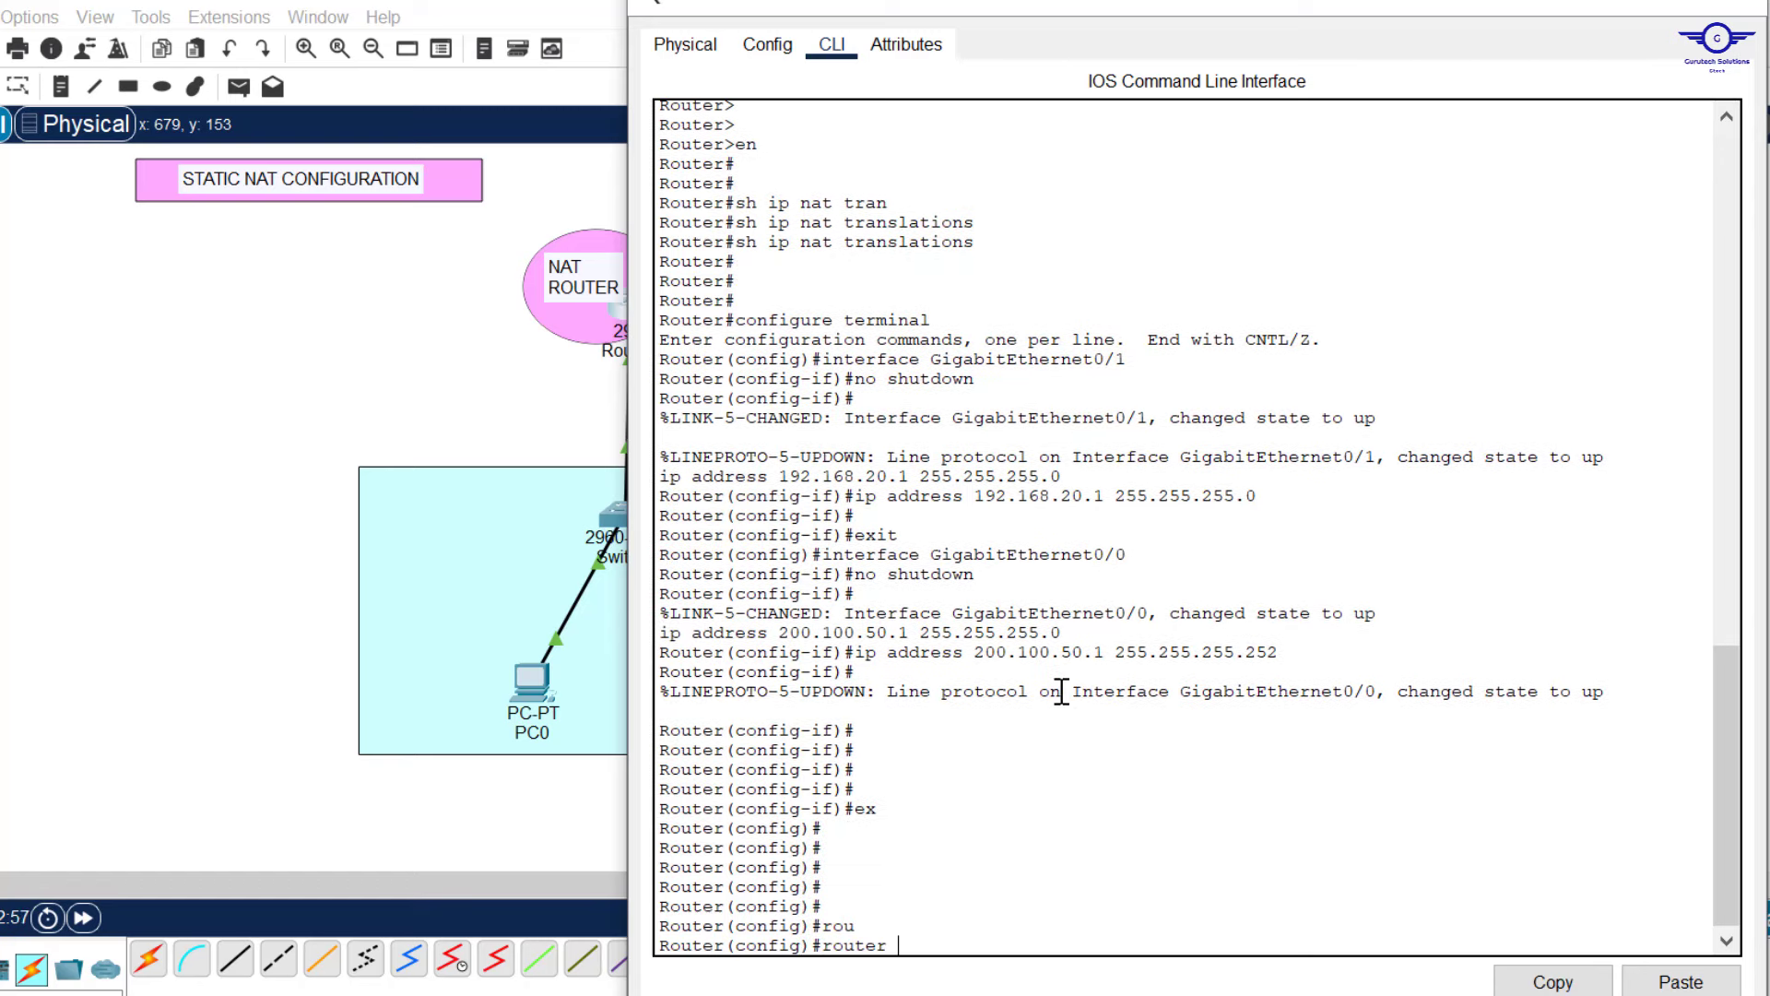
text(o)
key(Tab)
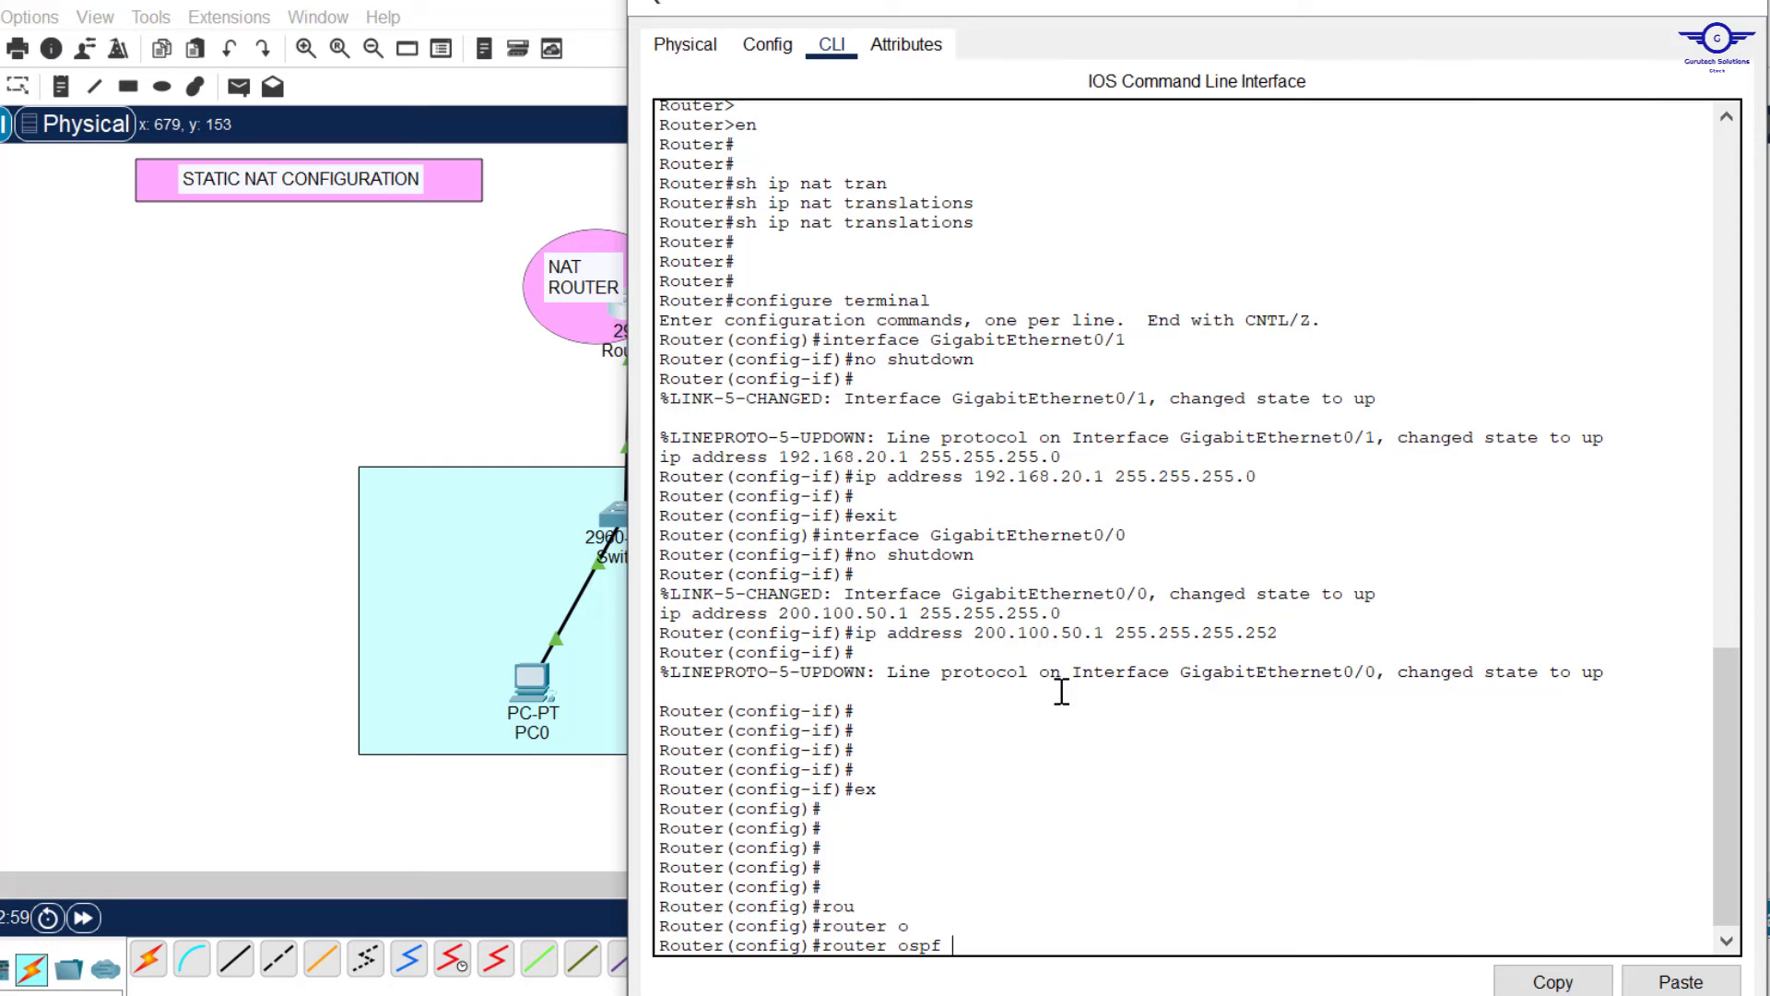
text(30)
key(Return)
key(Return)
key(Return)
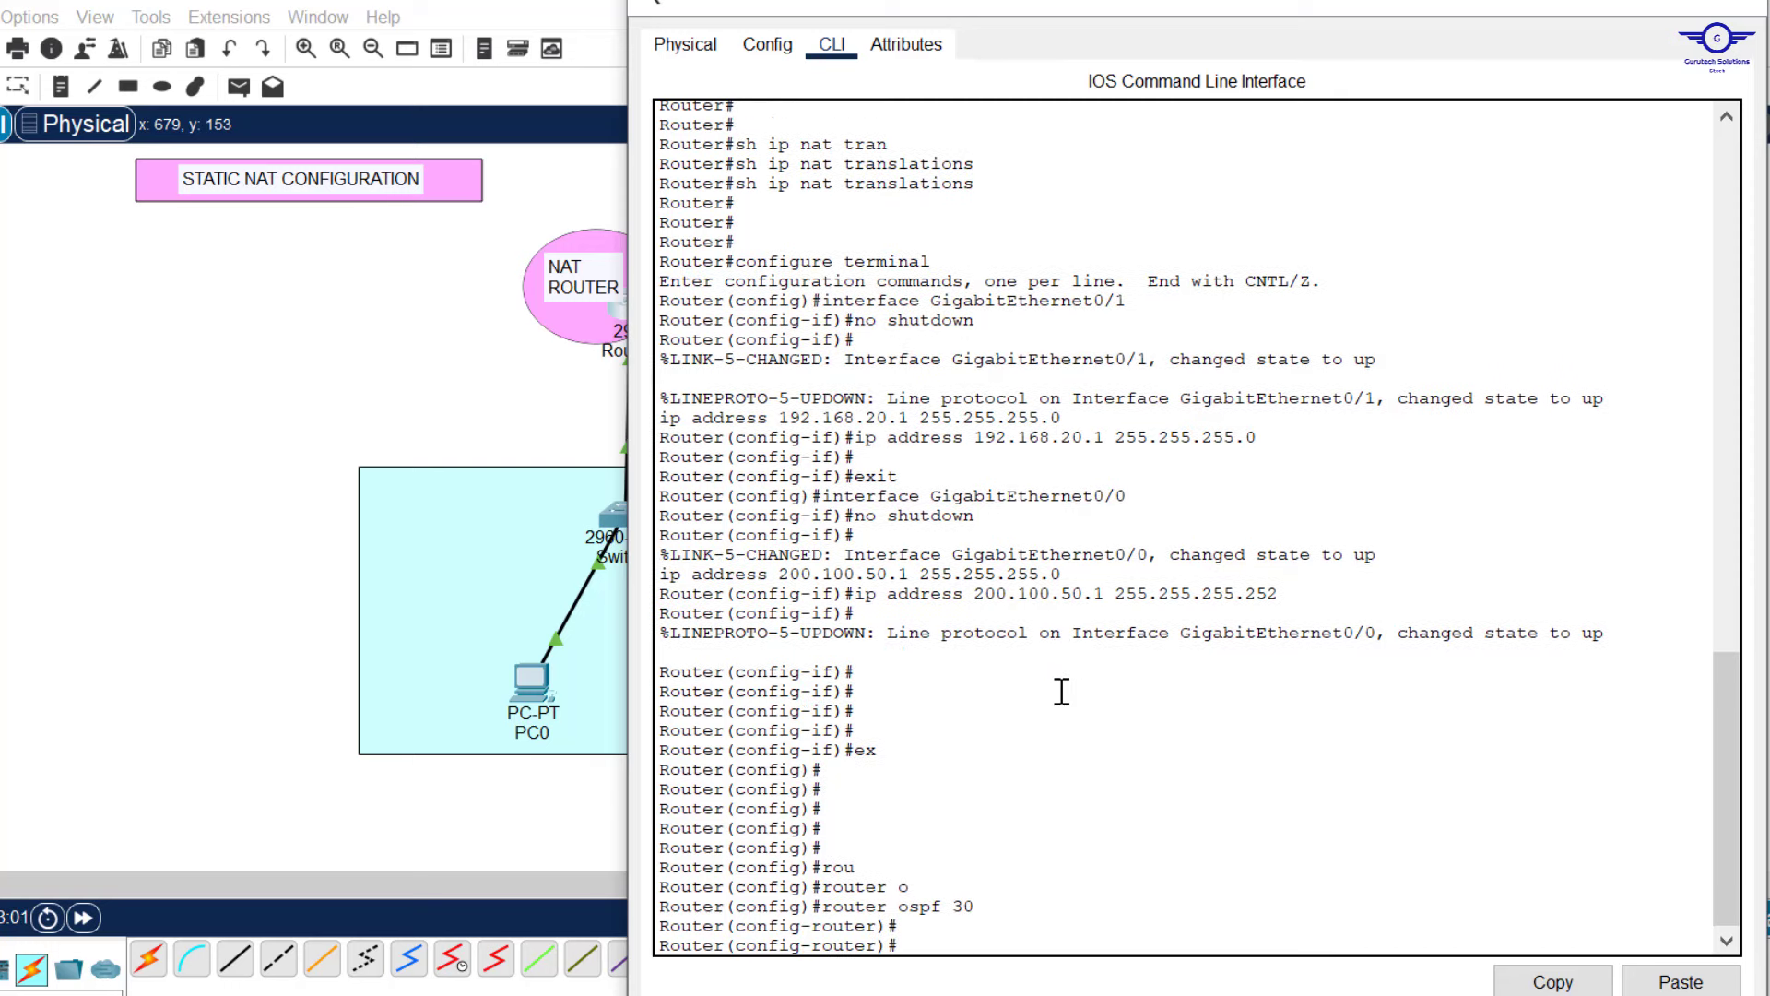
Set Router0's OSPF router ID to 1.1.1.1.
text(rou)
key(Tab)
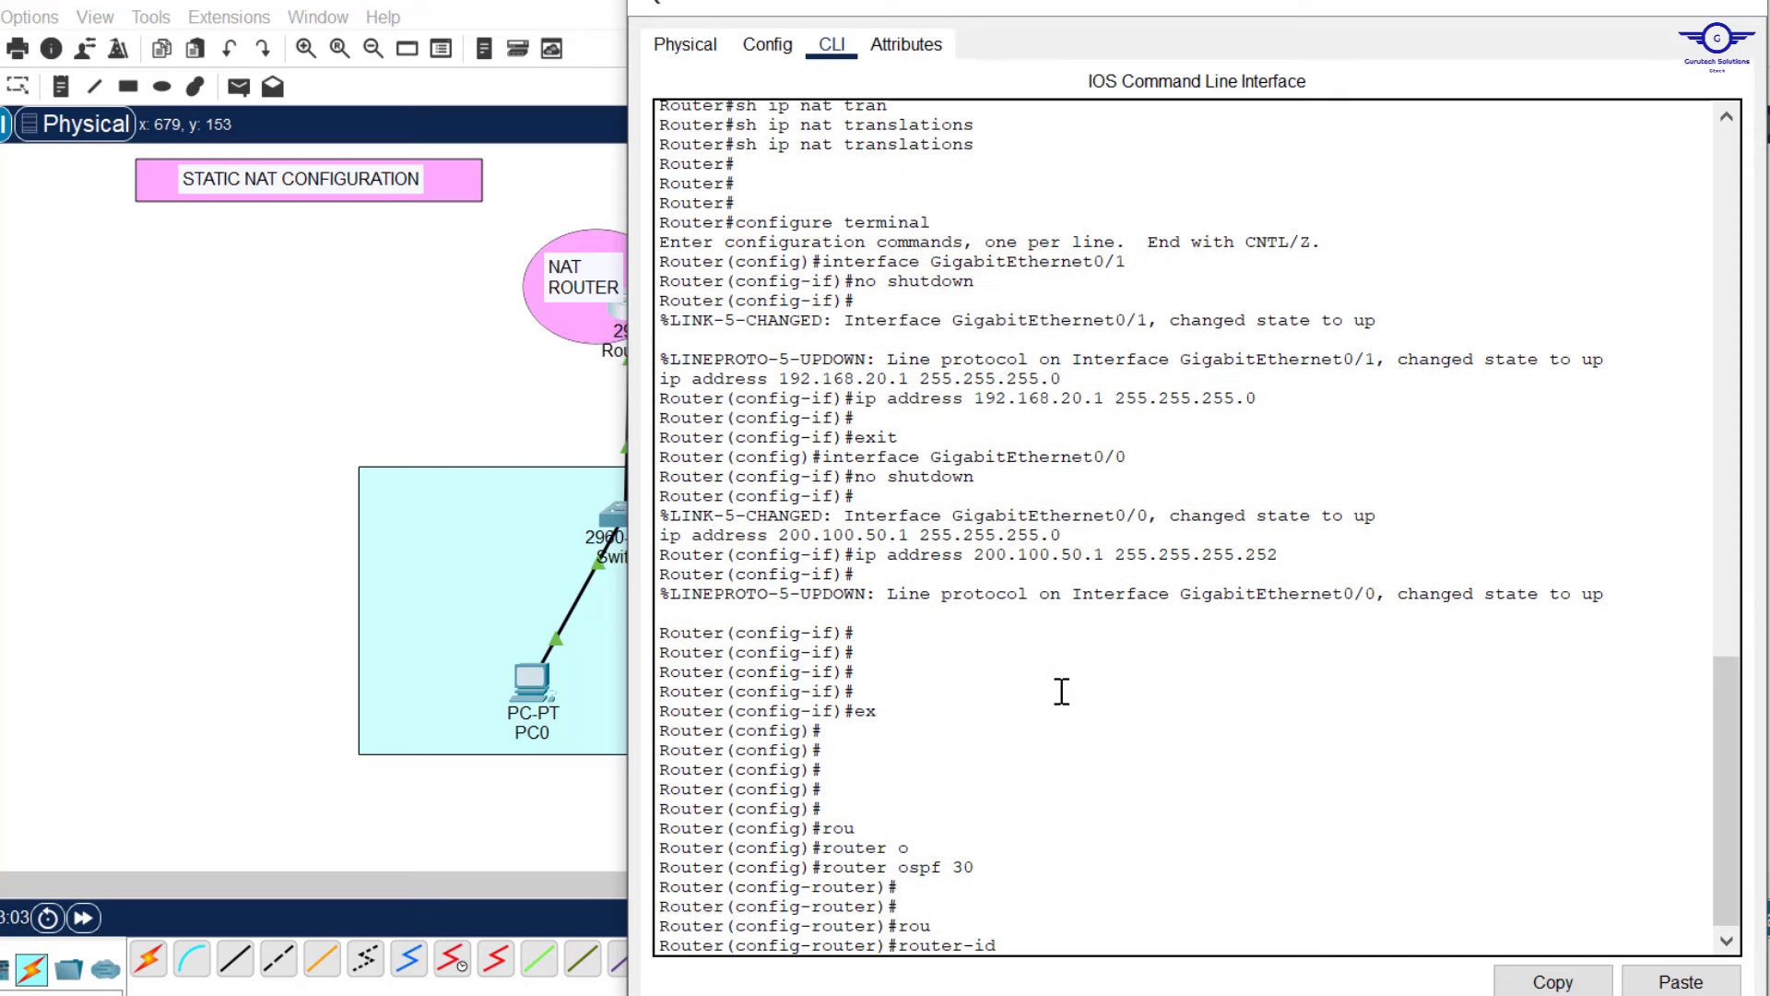
text(1.1.1.1)
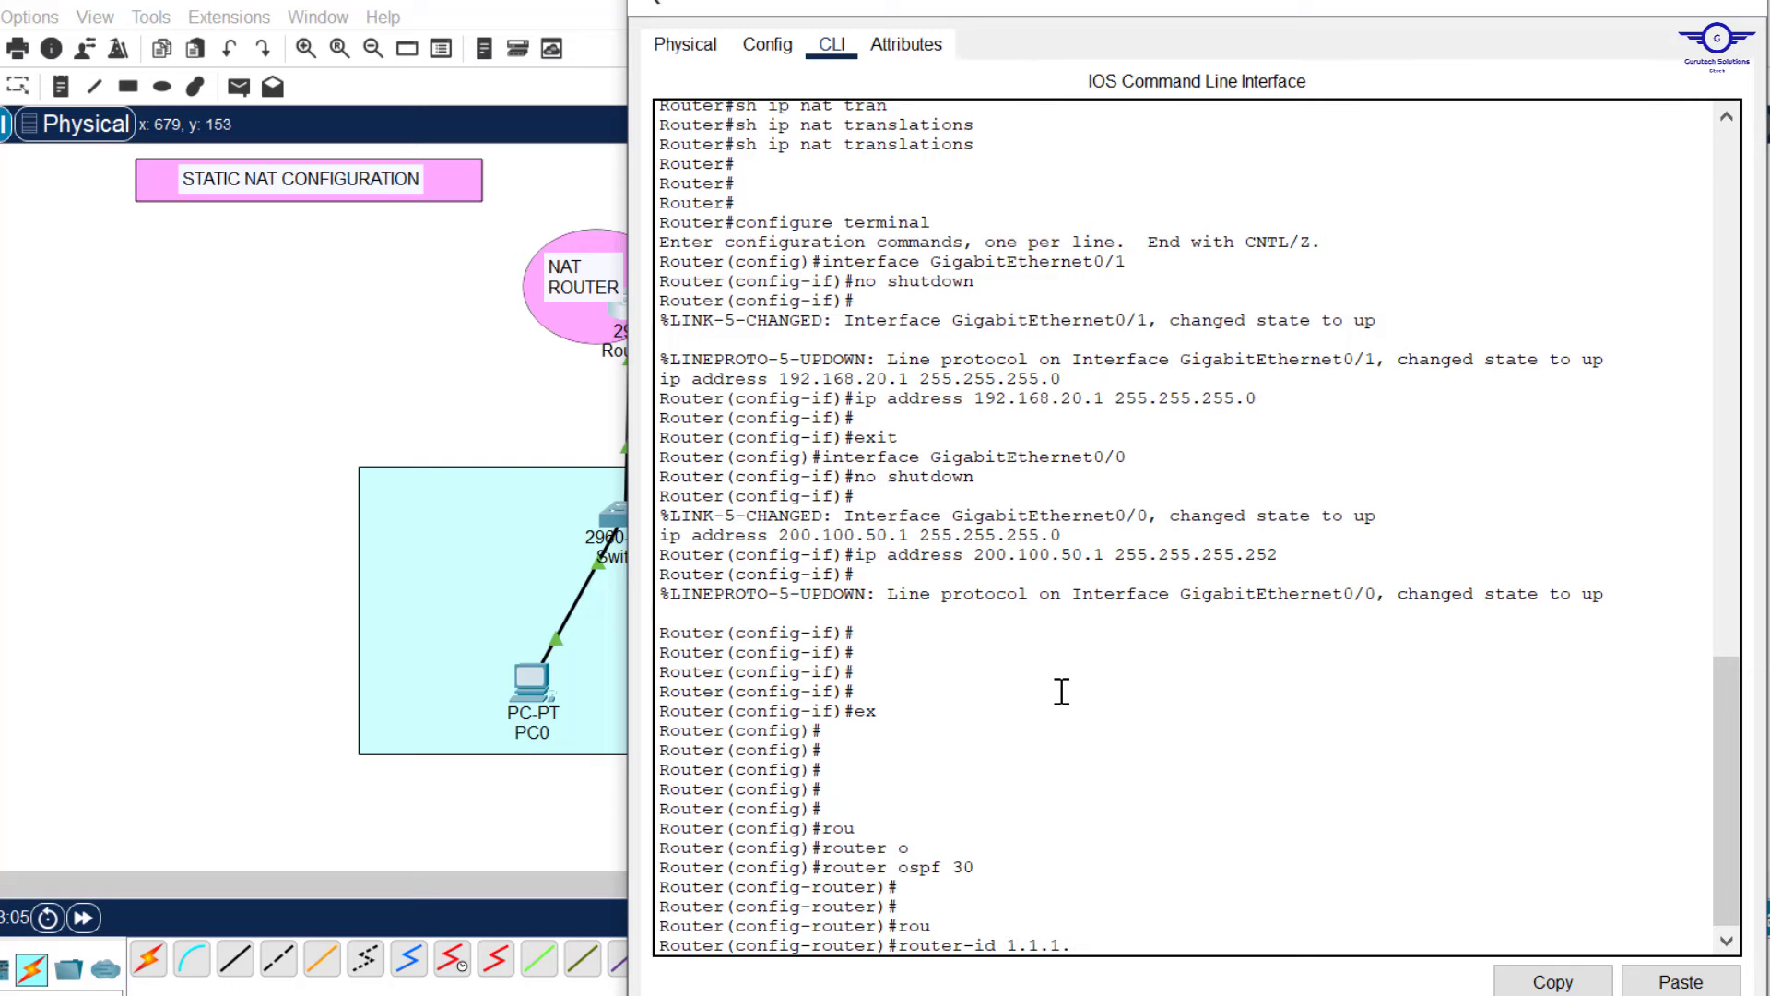
key(Return)
key(Return)
key(Return)
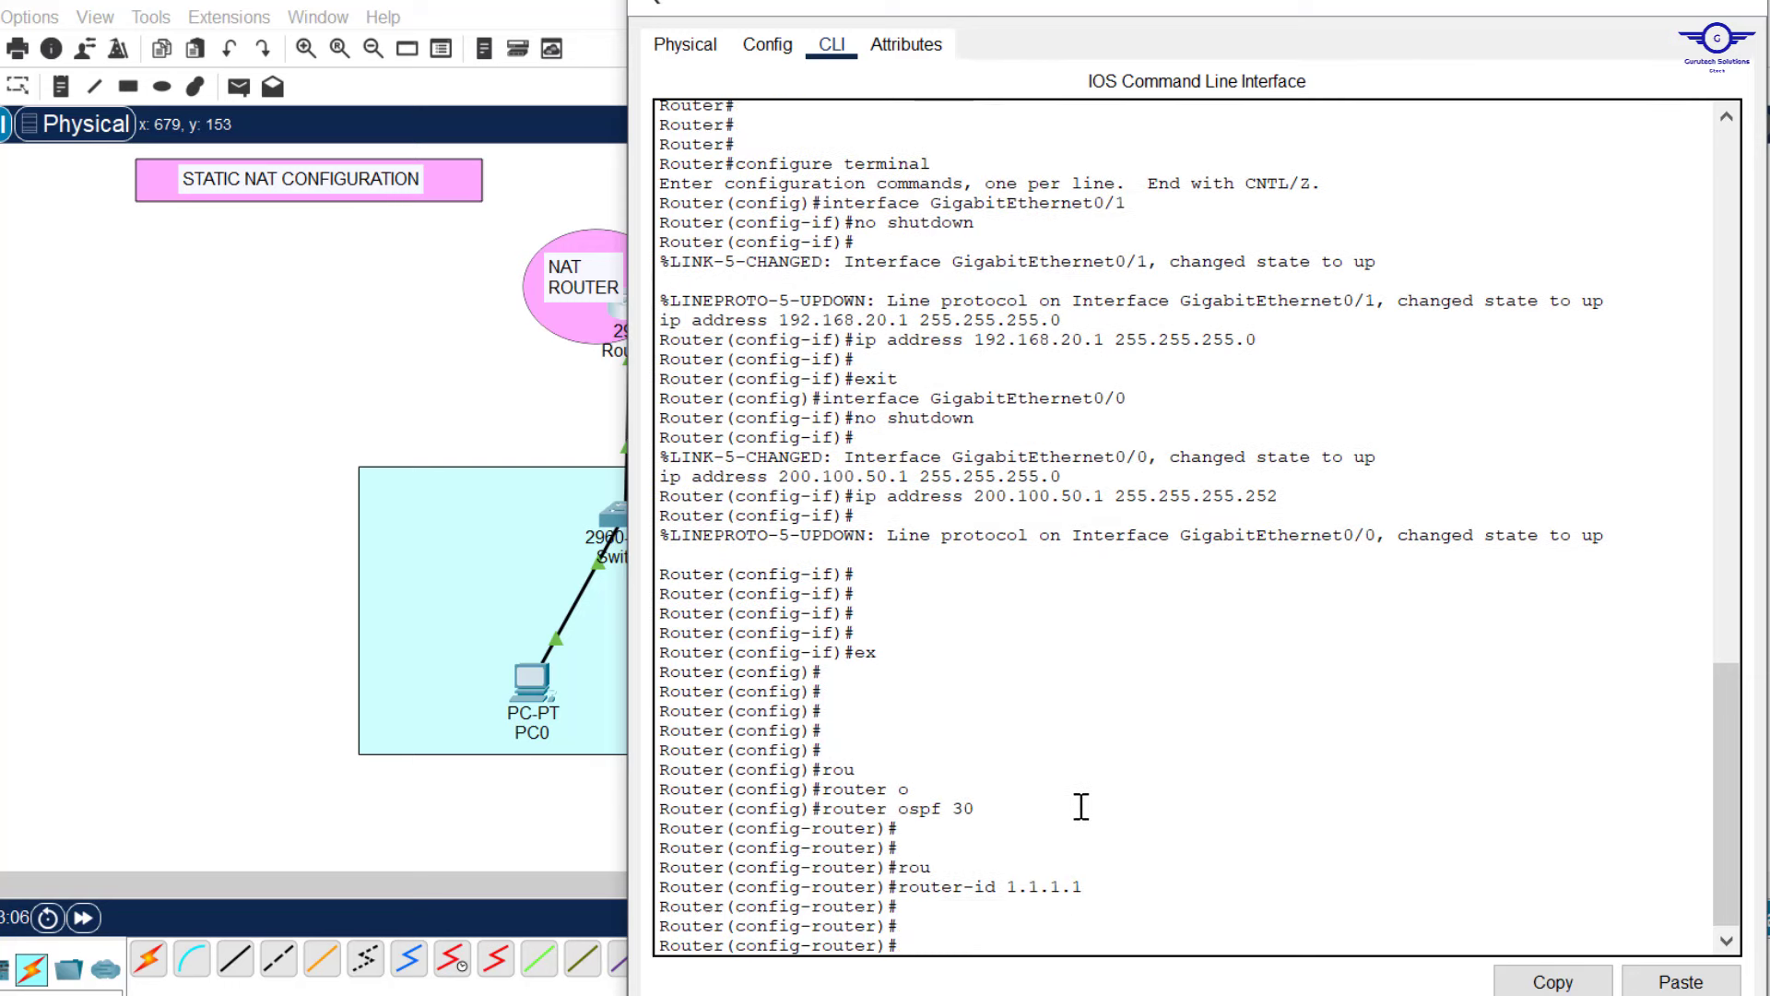
Advertise network 192.168.20.0 with wildcard mask 0.0.0.255 in OSPF area 0 on Router0.
drag(1008, 11, 1259, 19)
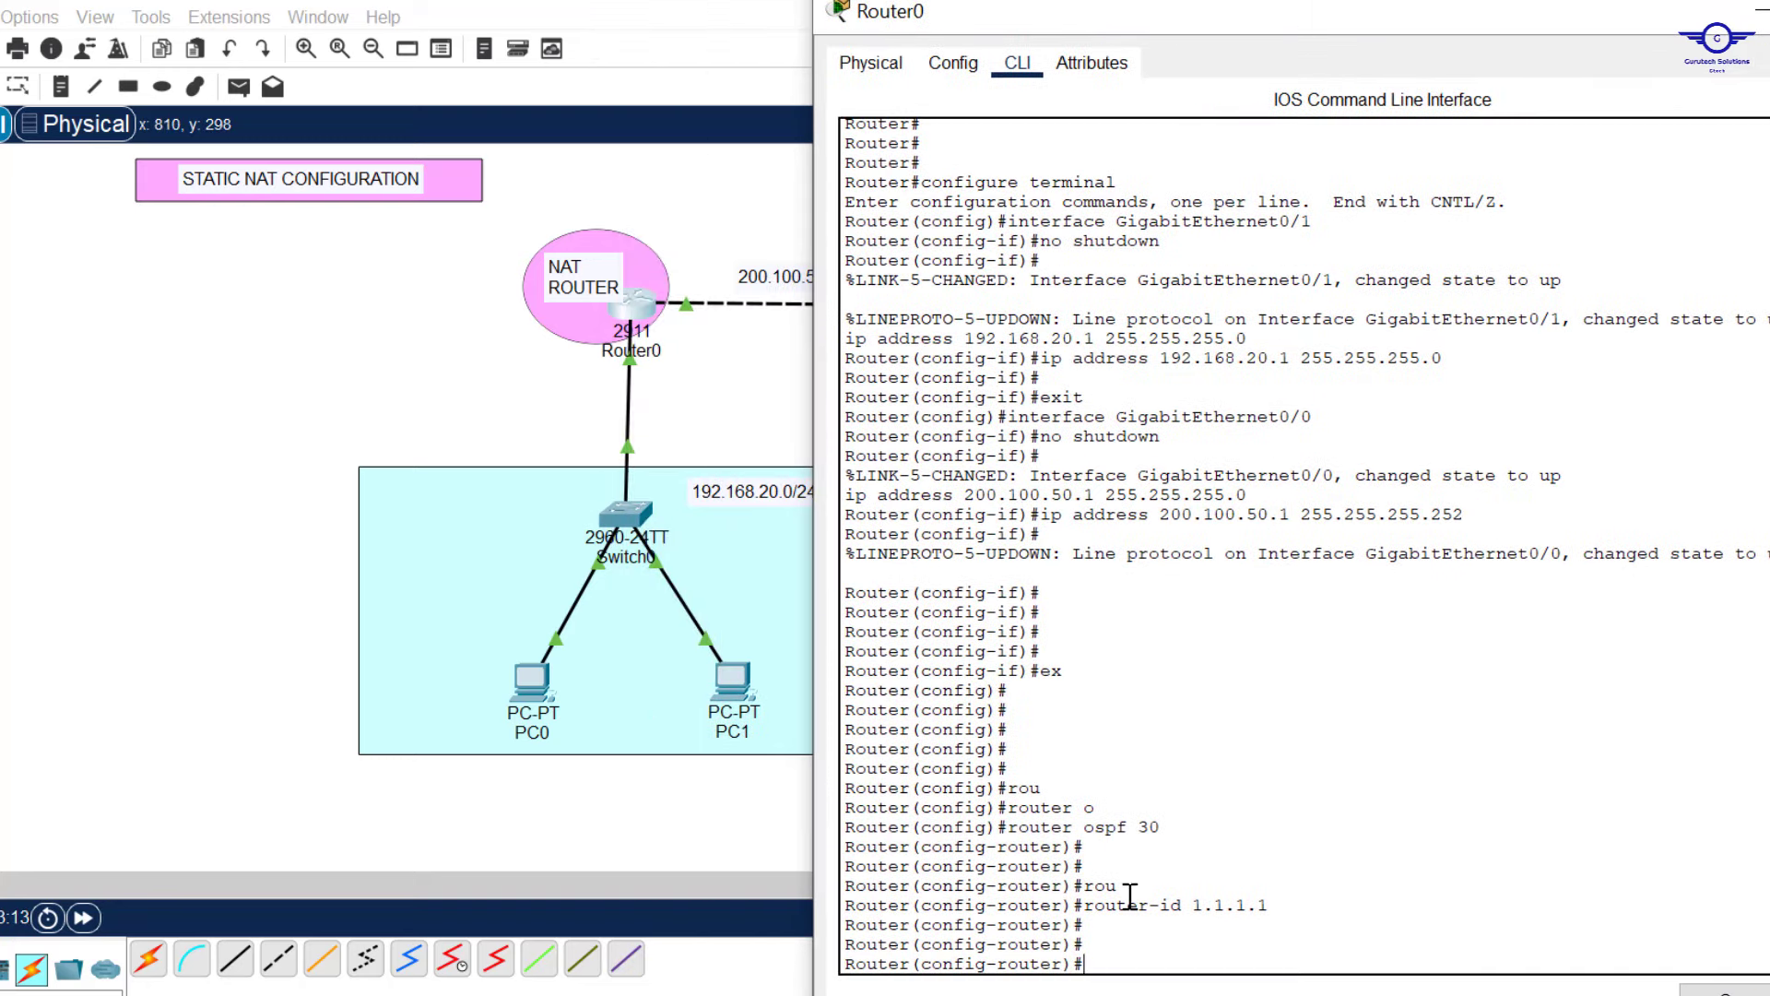
key(Tab)
text(1)
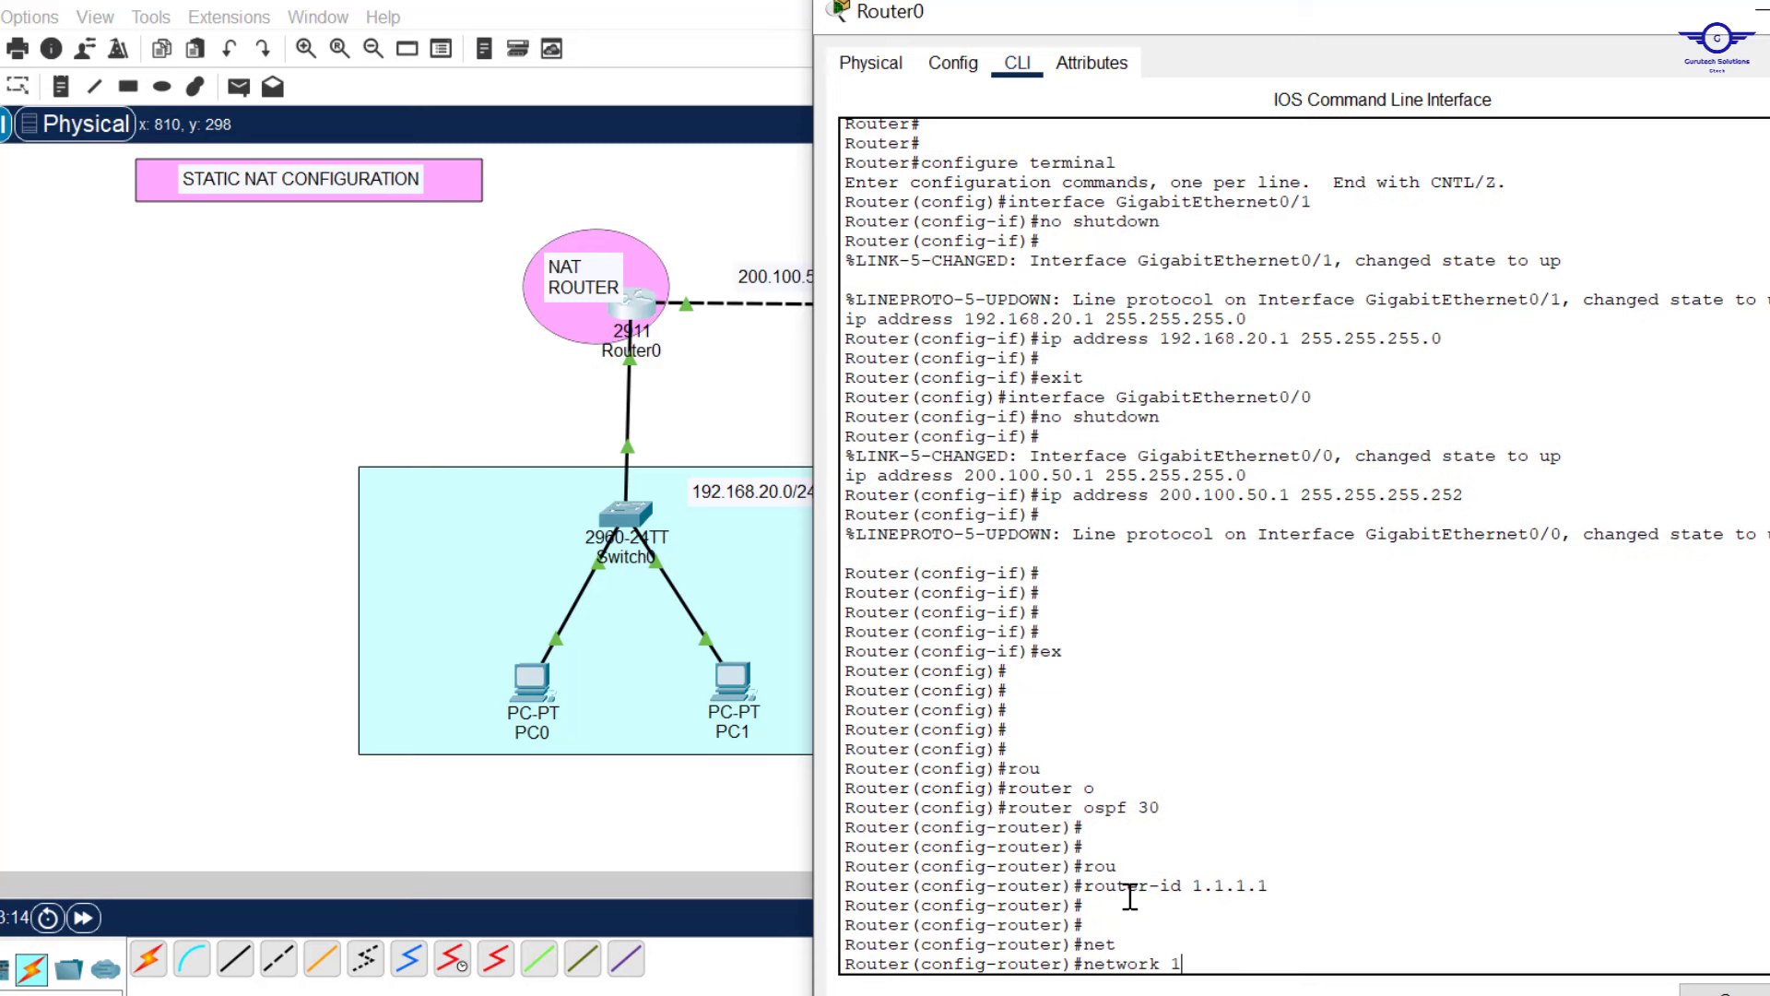
text(92.168.20.0 0.0.0.255 na)
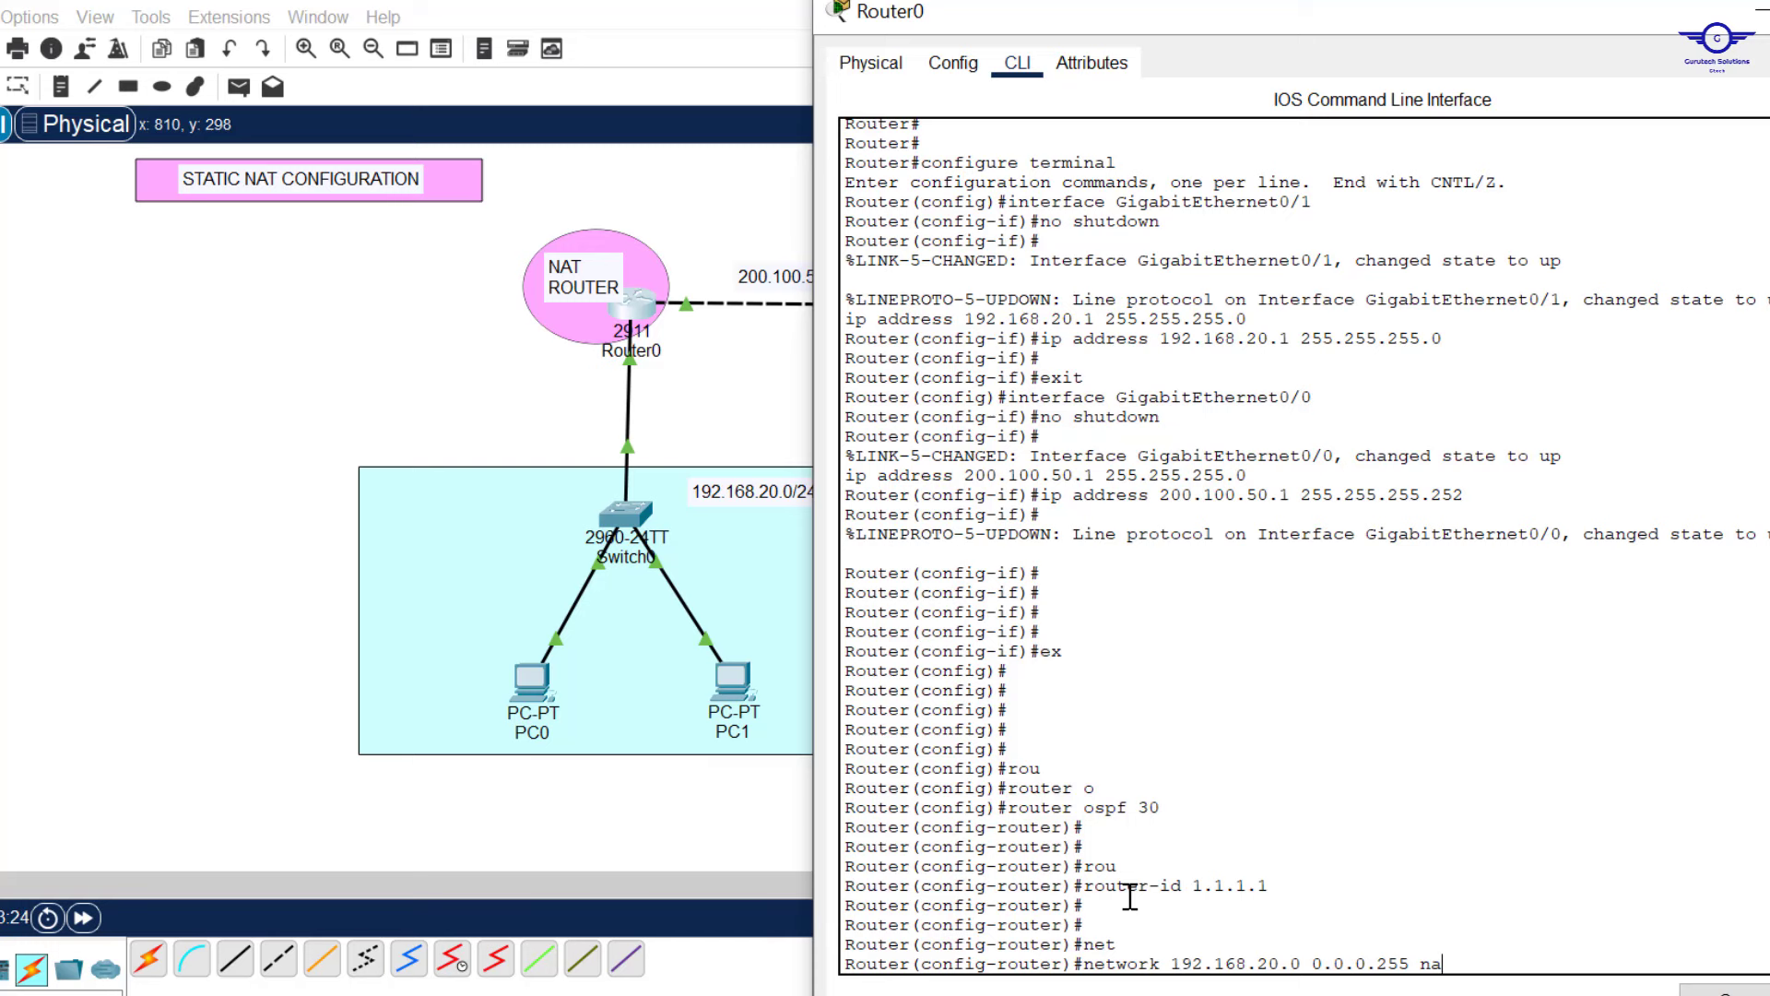
text(r)
key(Tab)
key(Tab)
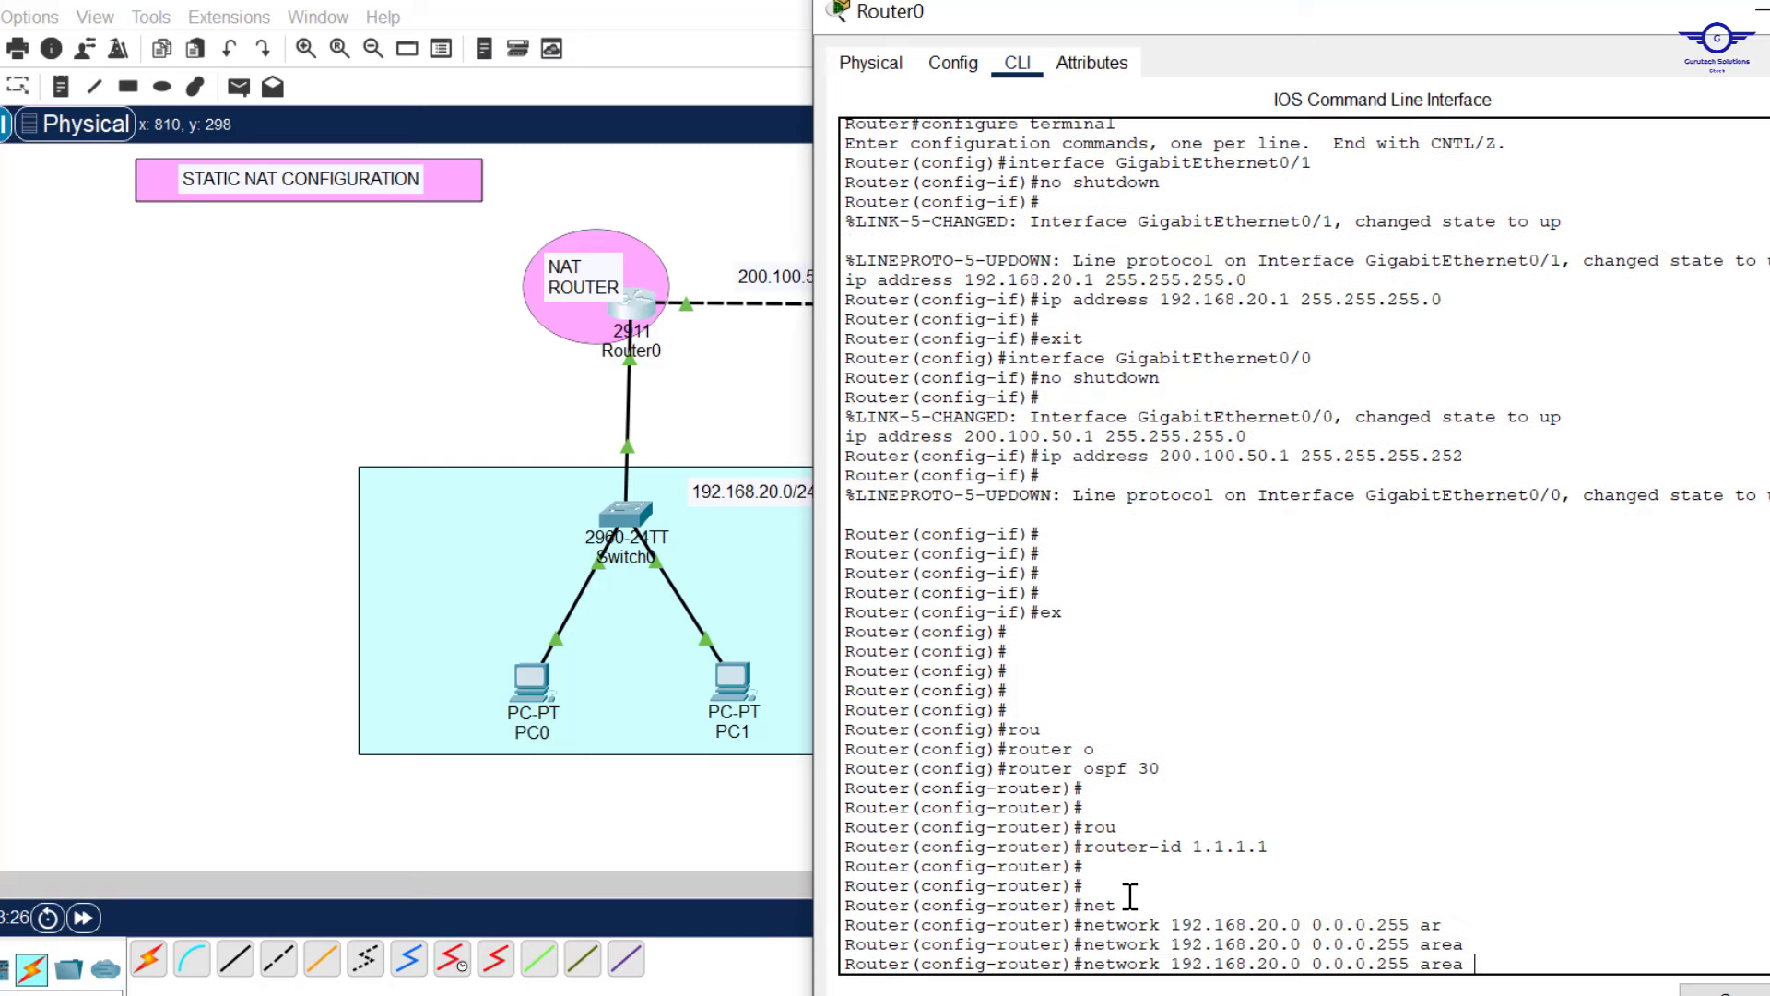
text(0)
key(Return)
key(Return)
key(Return)
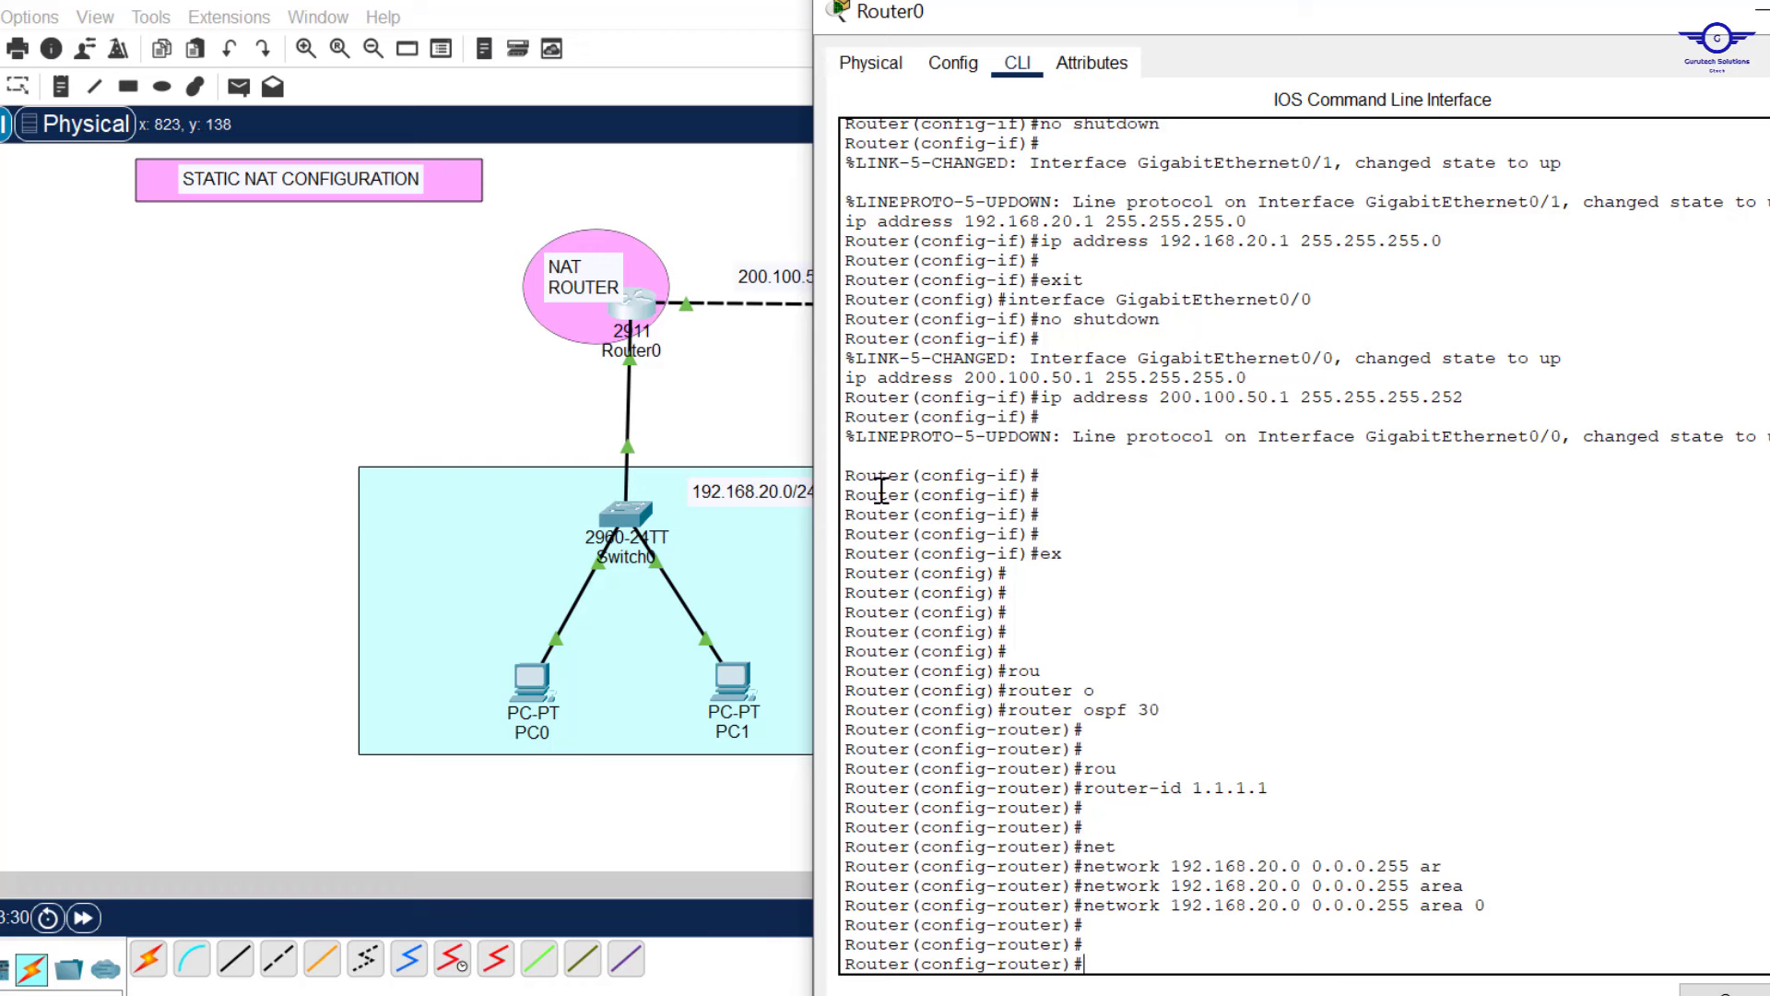
Advertise network 200.100.50.0 with wildcard 0.0.0.3 in area 0 on Router0 and exit to global configuration mode.
text(net)
key(Tab)
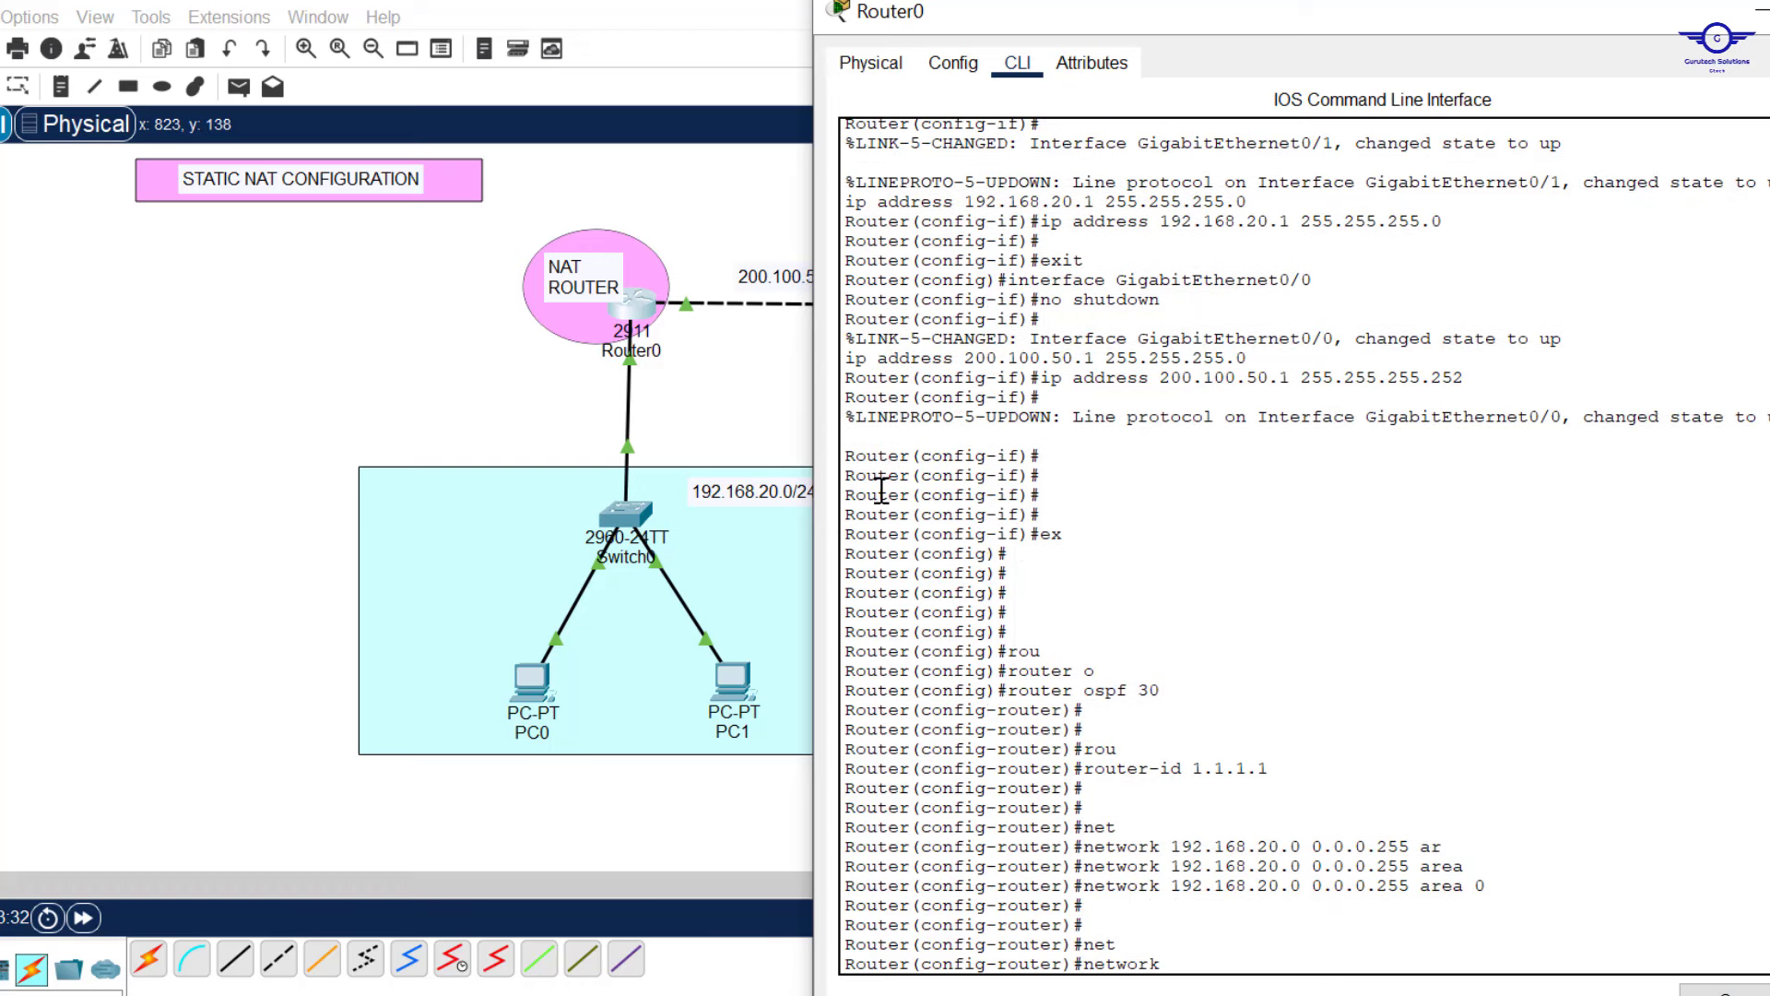
text(200.100.50.0 0.0.0.3 ar)
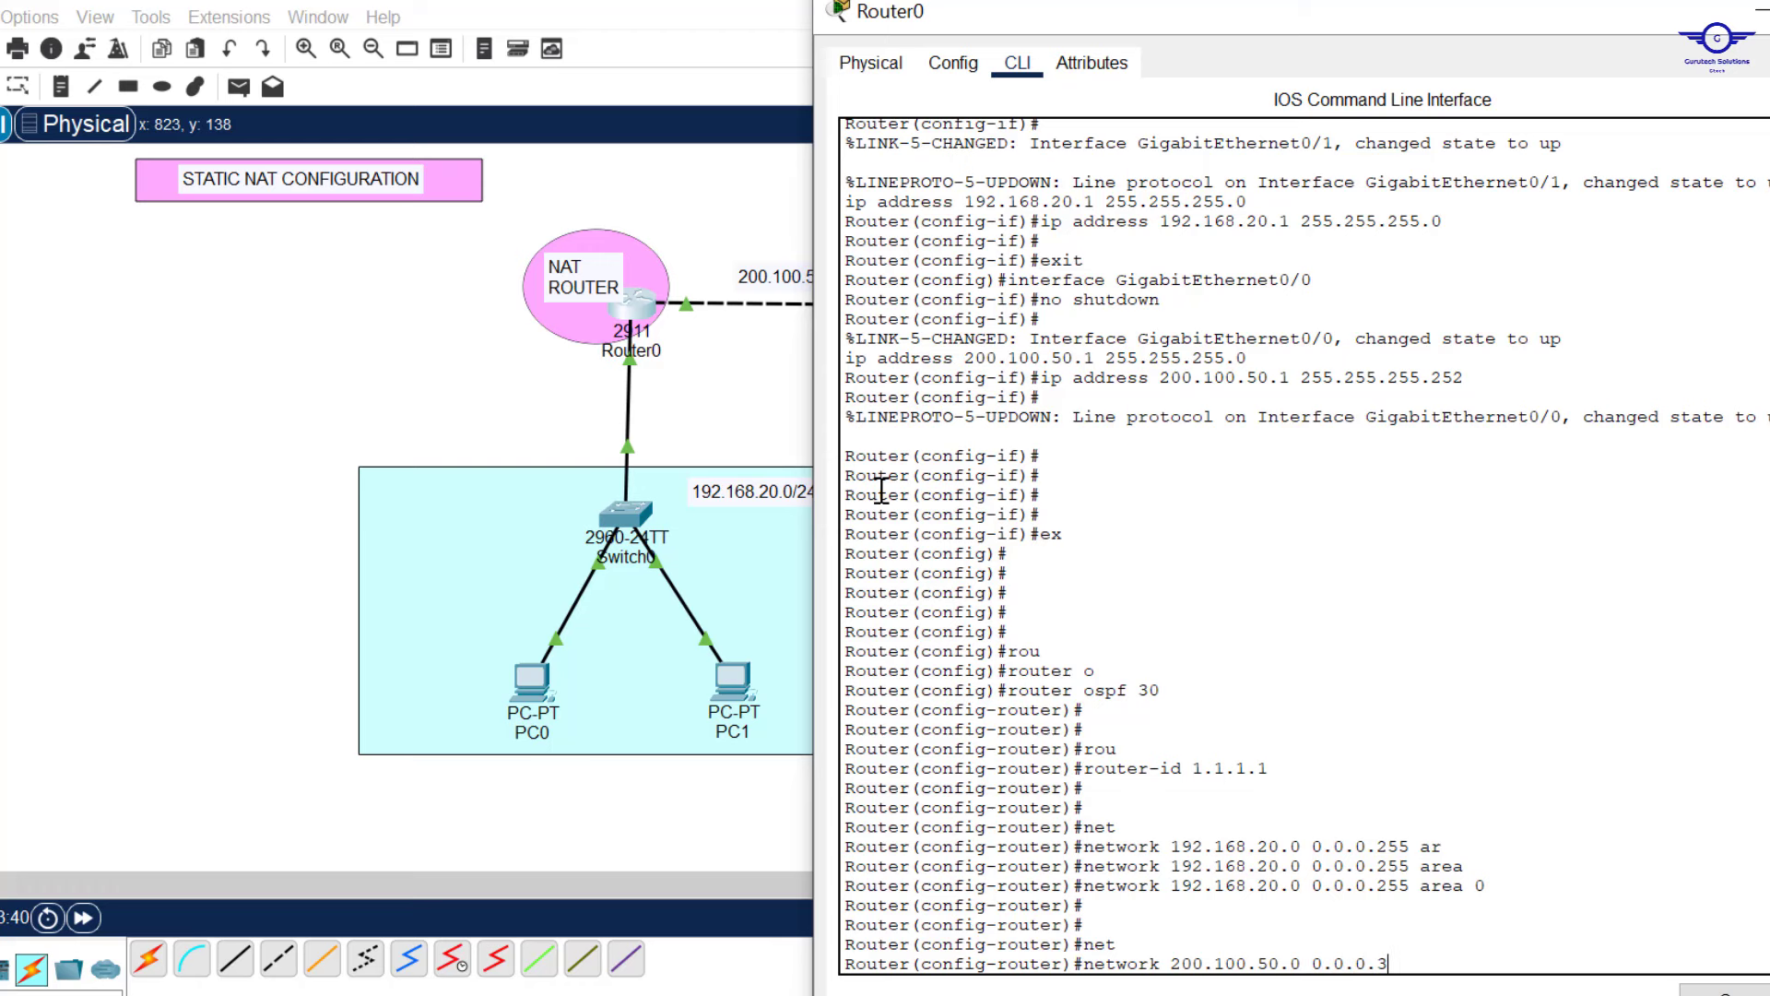
key(Tab)
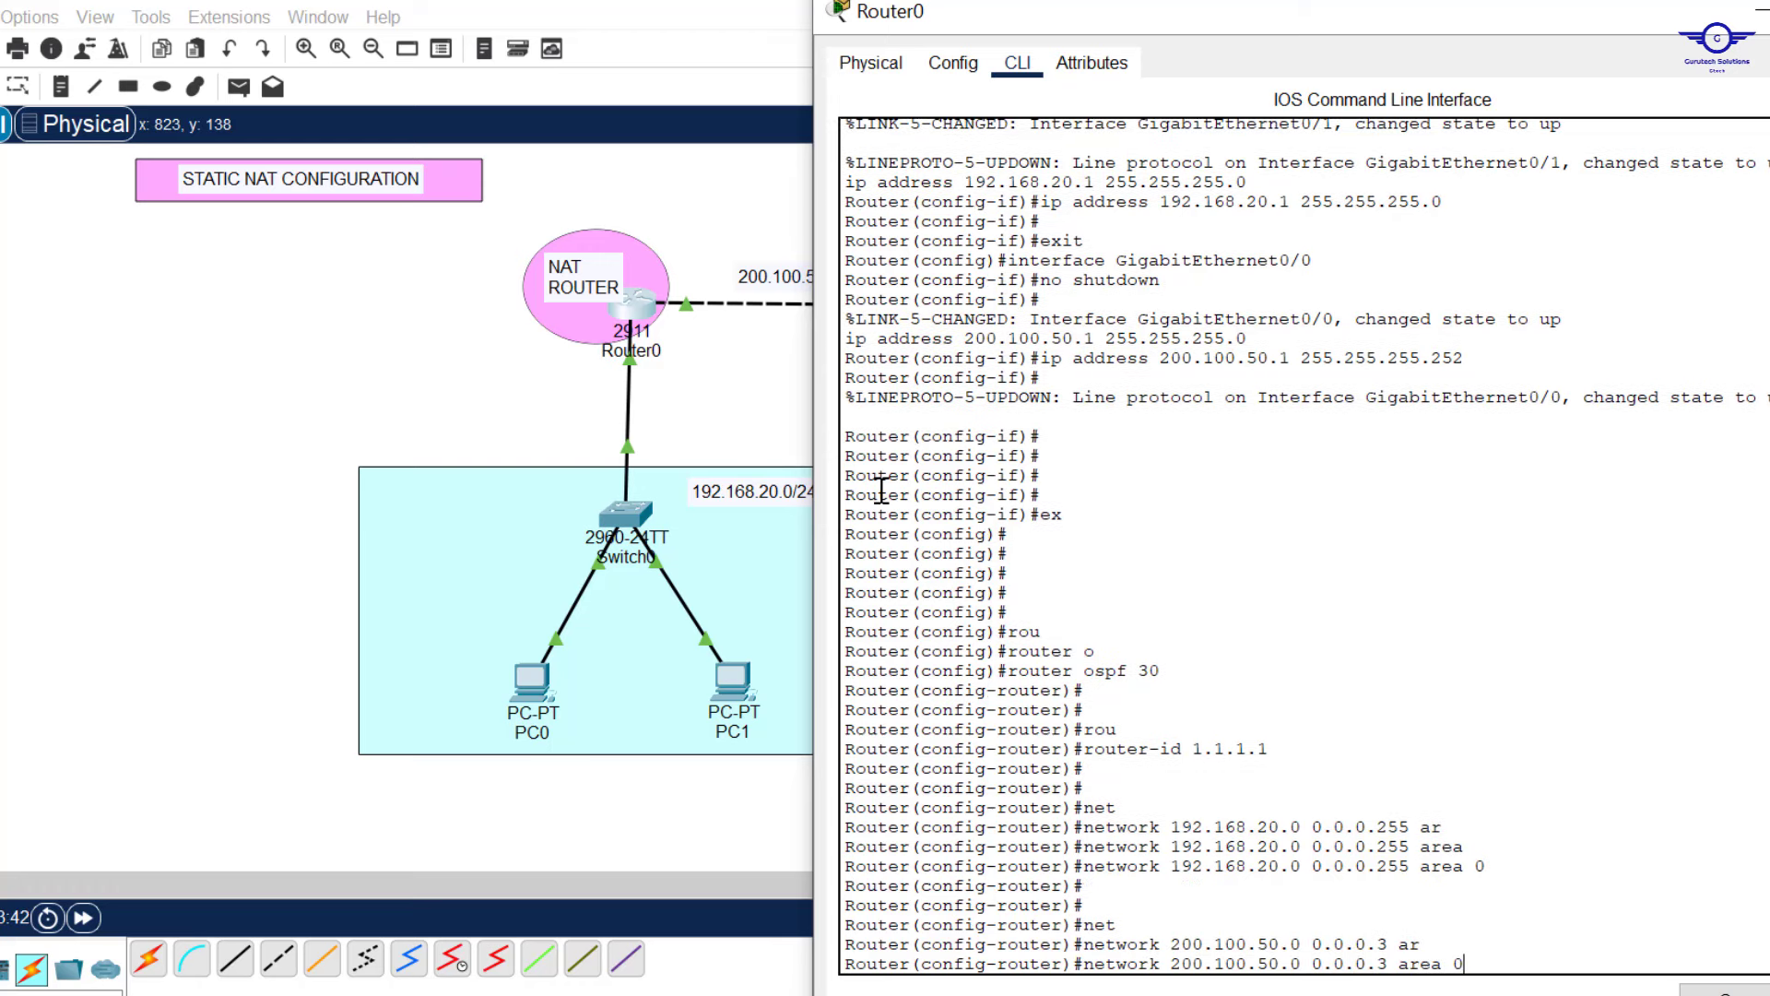
key(Return)
text(exit)
key(Return)
key(Return)
key(Return)
key(Return)
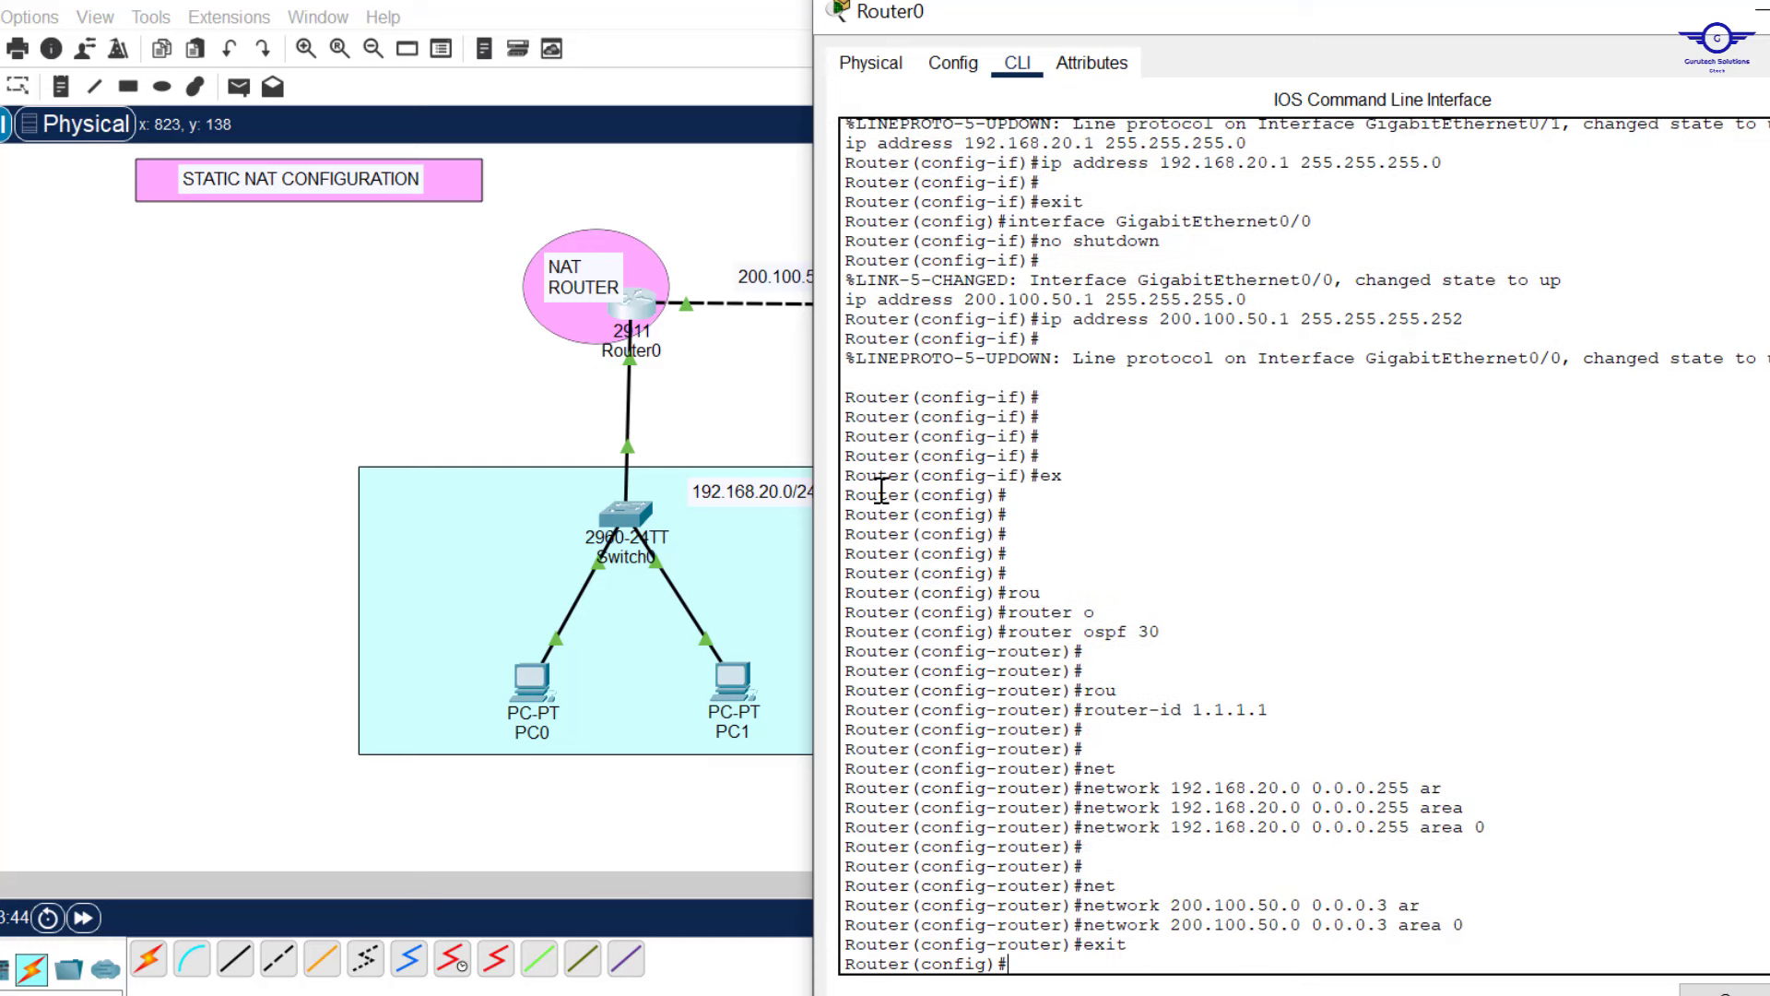
Save Router0's configuration with do wr, aborting and correcting the mistyped do wwr.
text(do wwr)
key(Return)
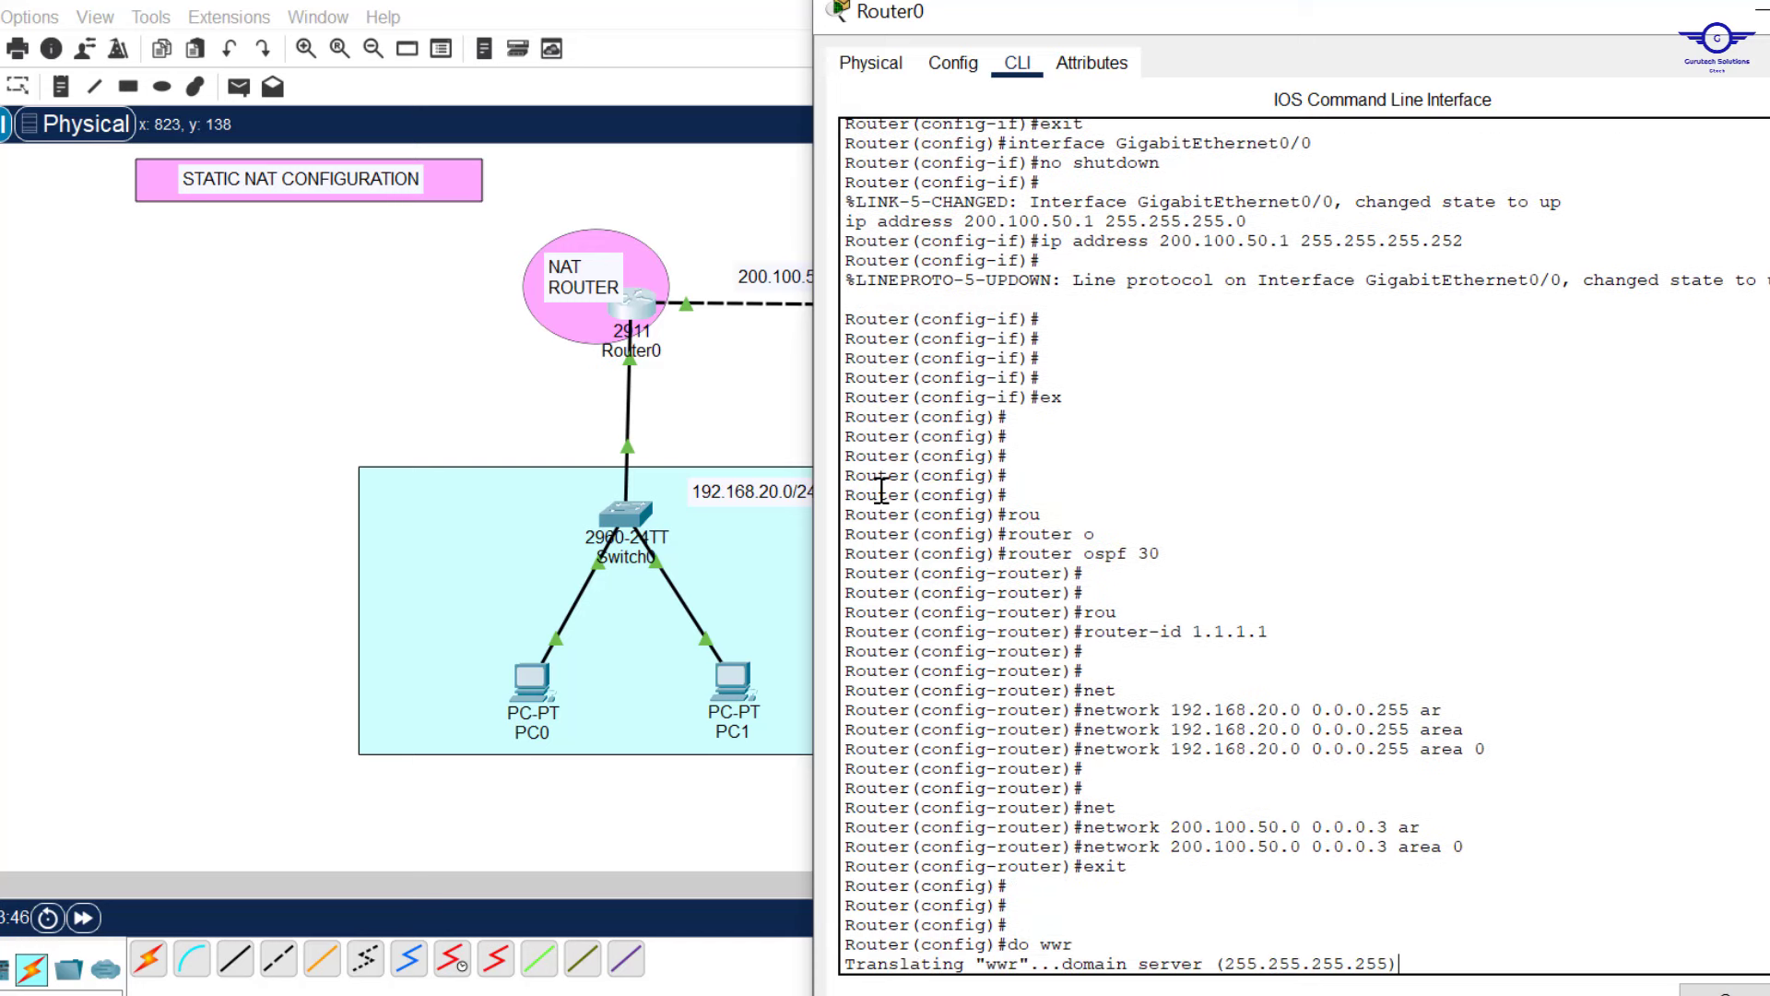
key(ctrl+shift+6)
key(Return)
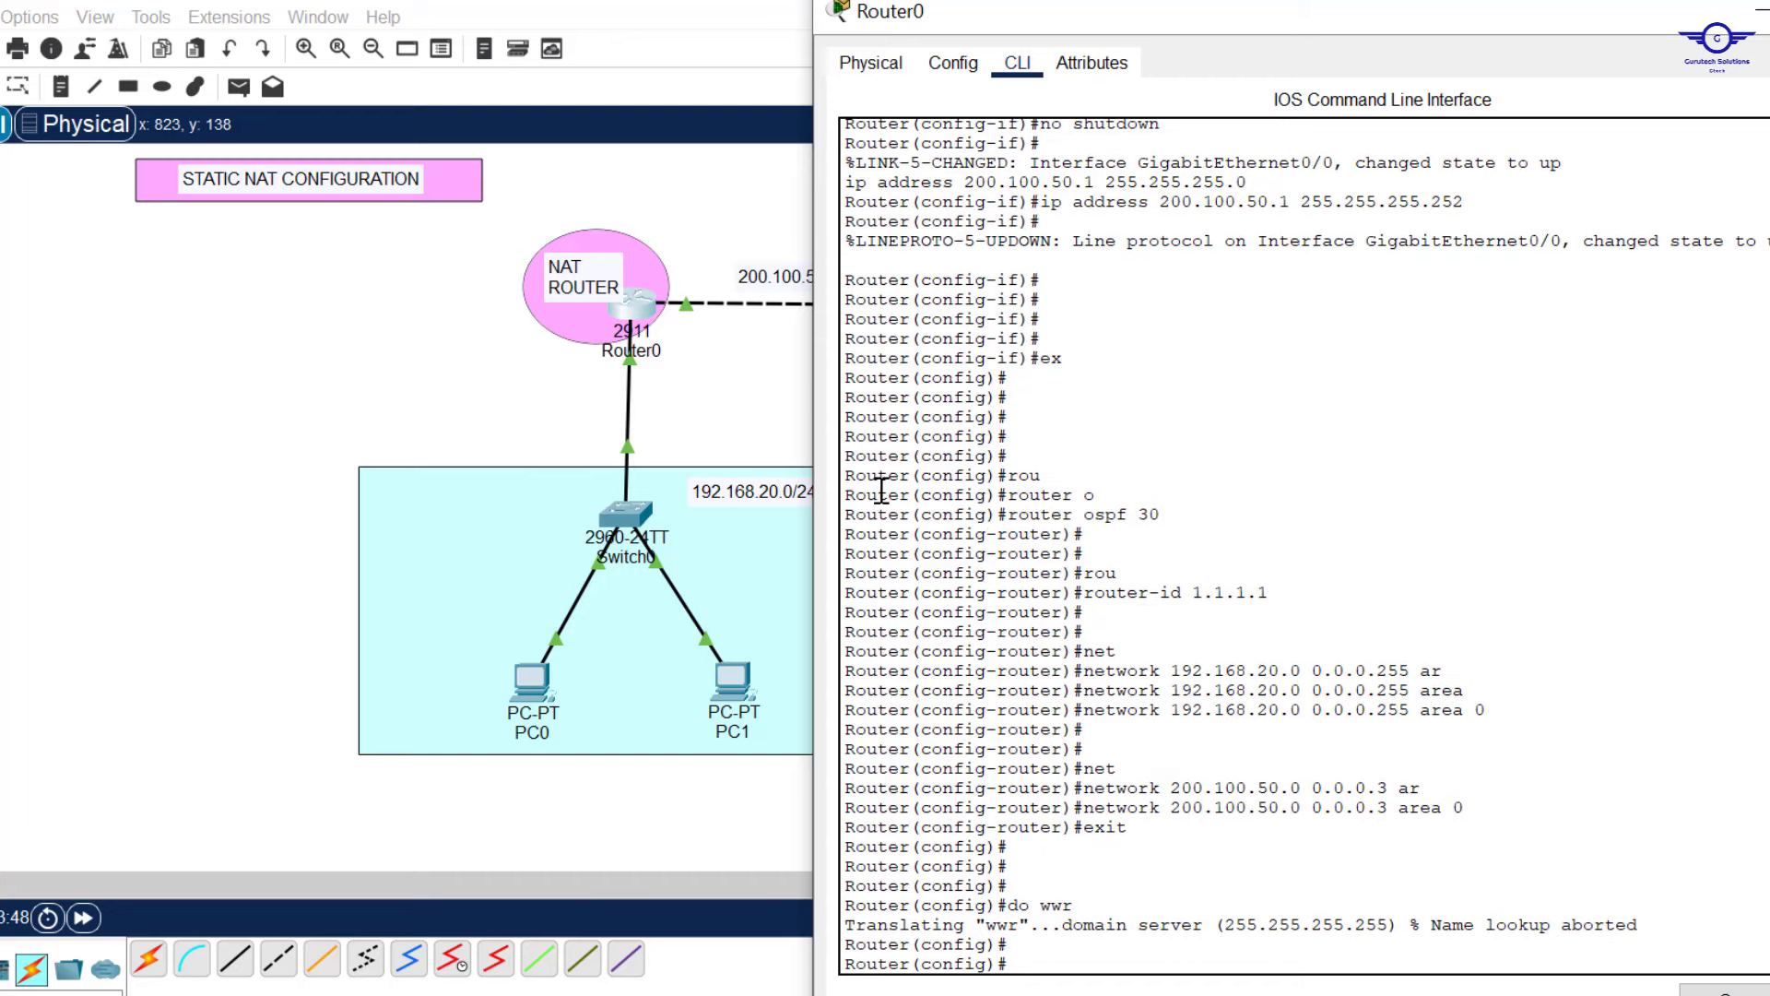
key(Up)
key(Left)
key(Left)
key(Return)
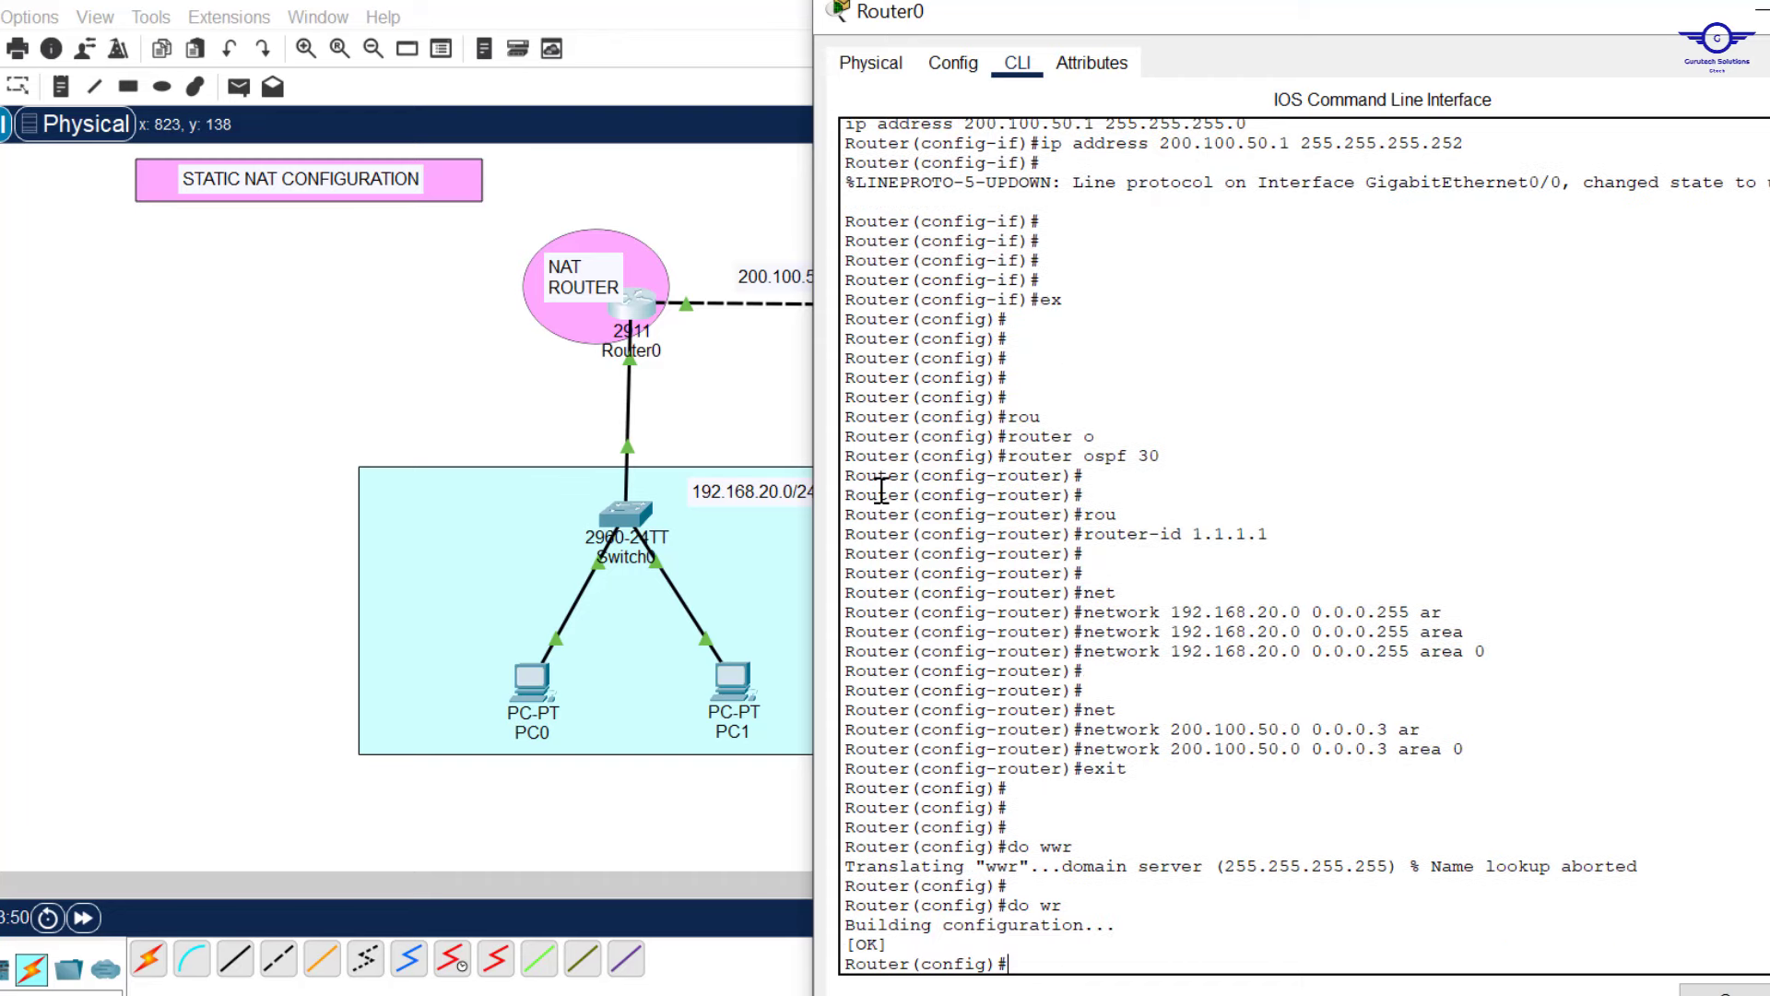
Put Router0's window away, open the ISP router's command line and exit interface configuration to global configuration mode.
click(1762, 11)
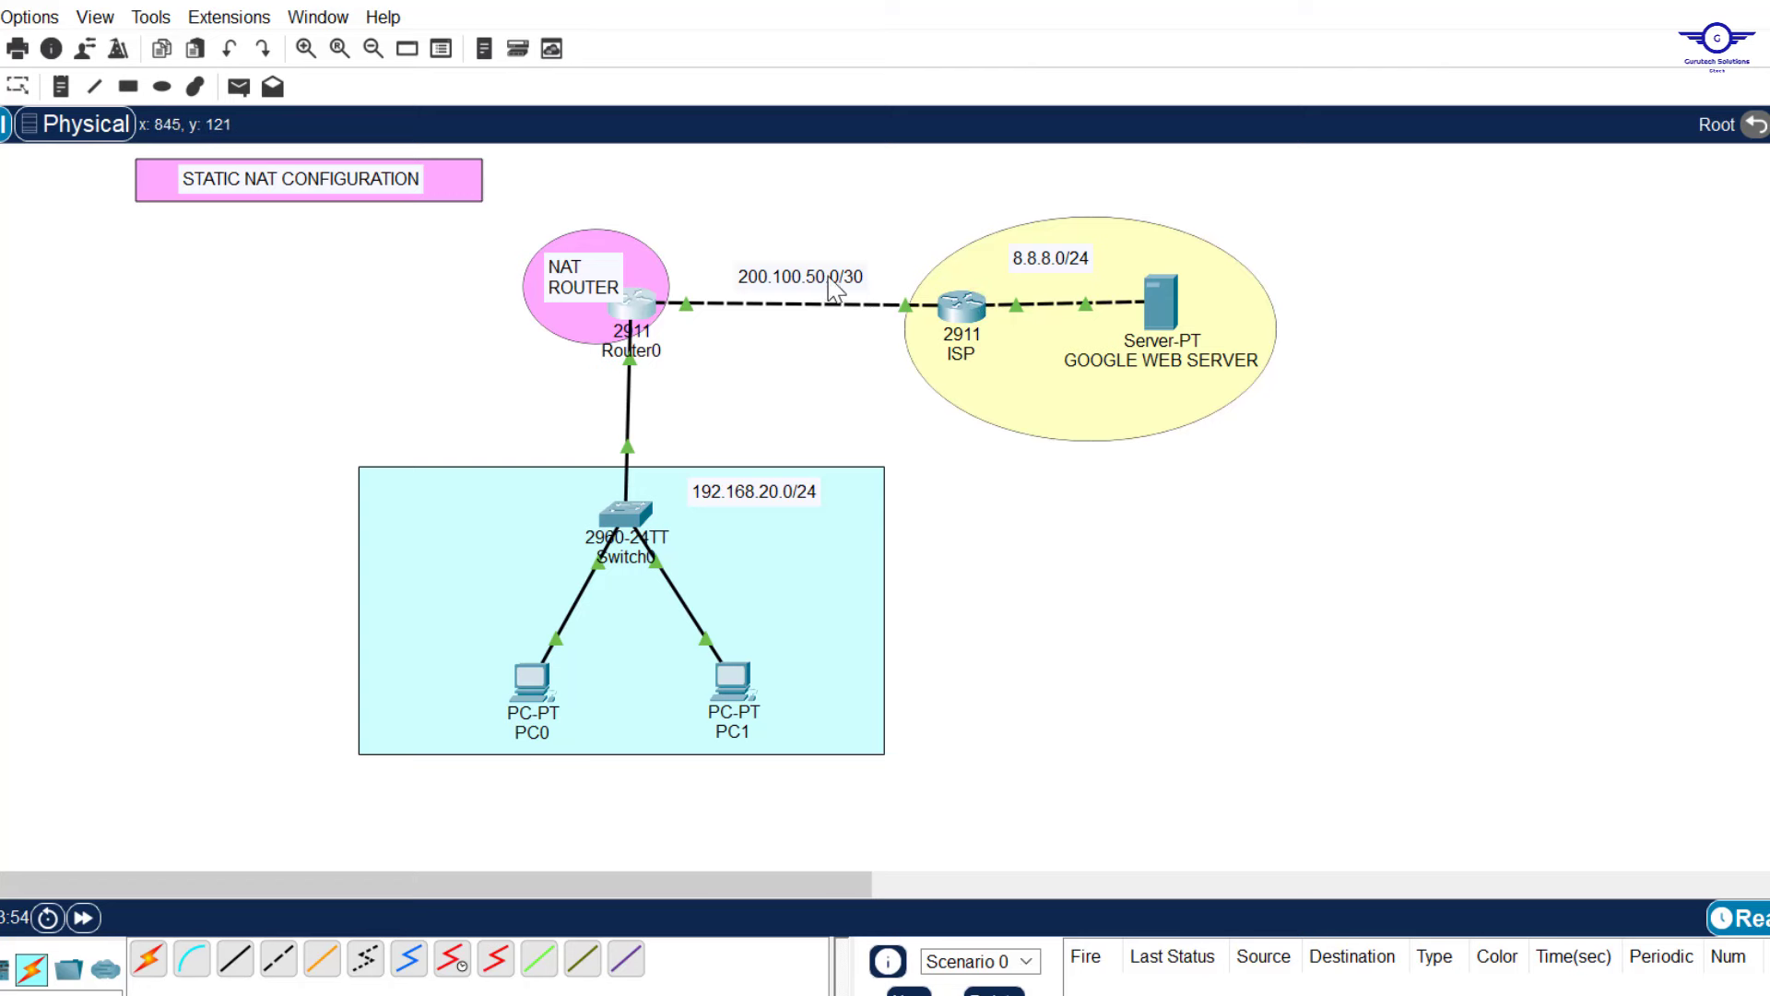
click(964, 323)
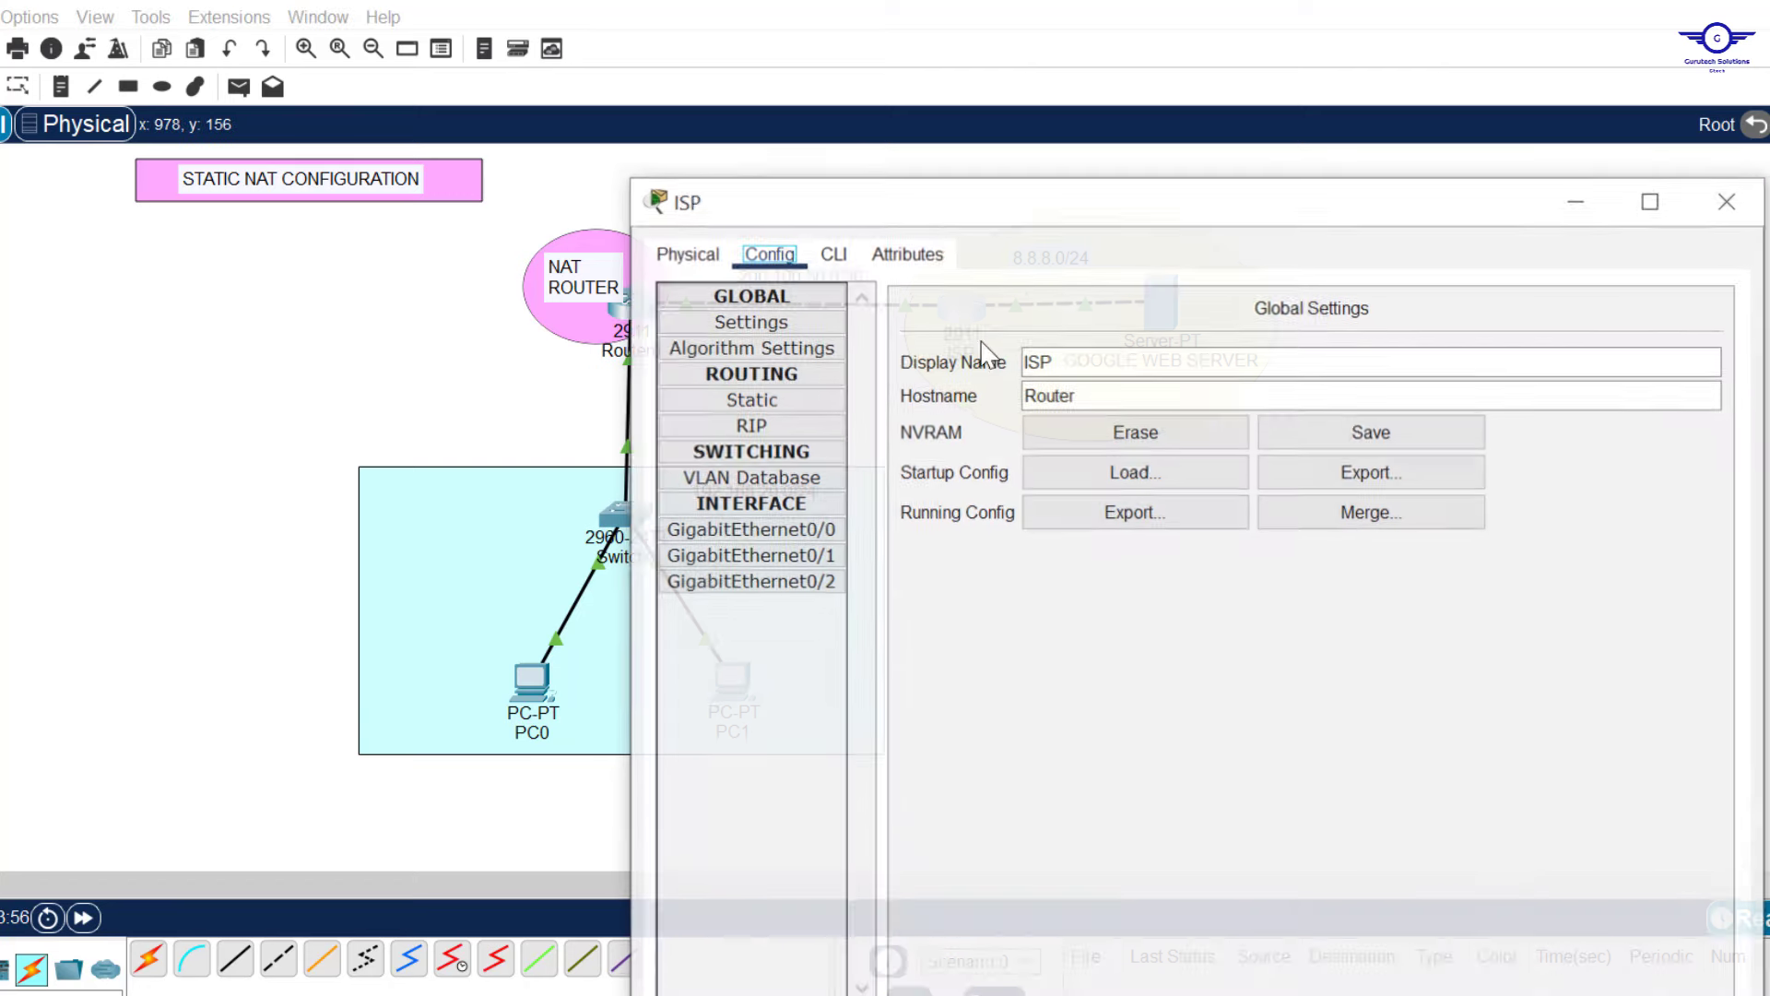
drag(925, 224, 902, 90)
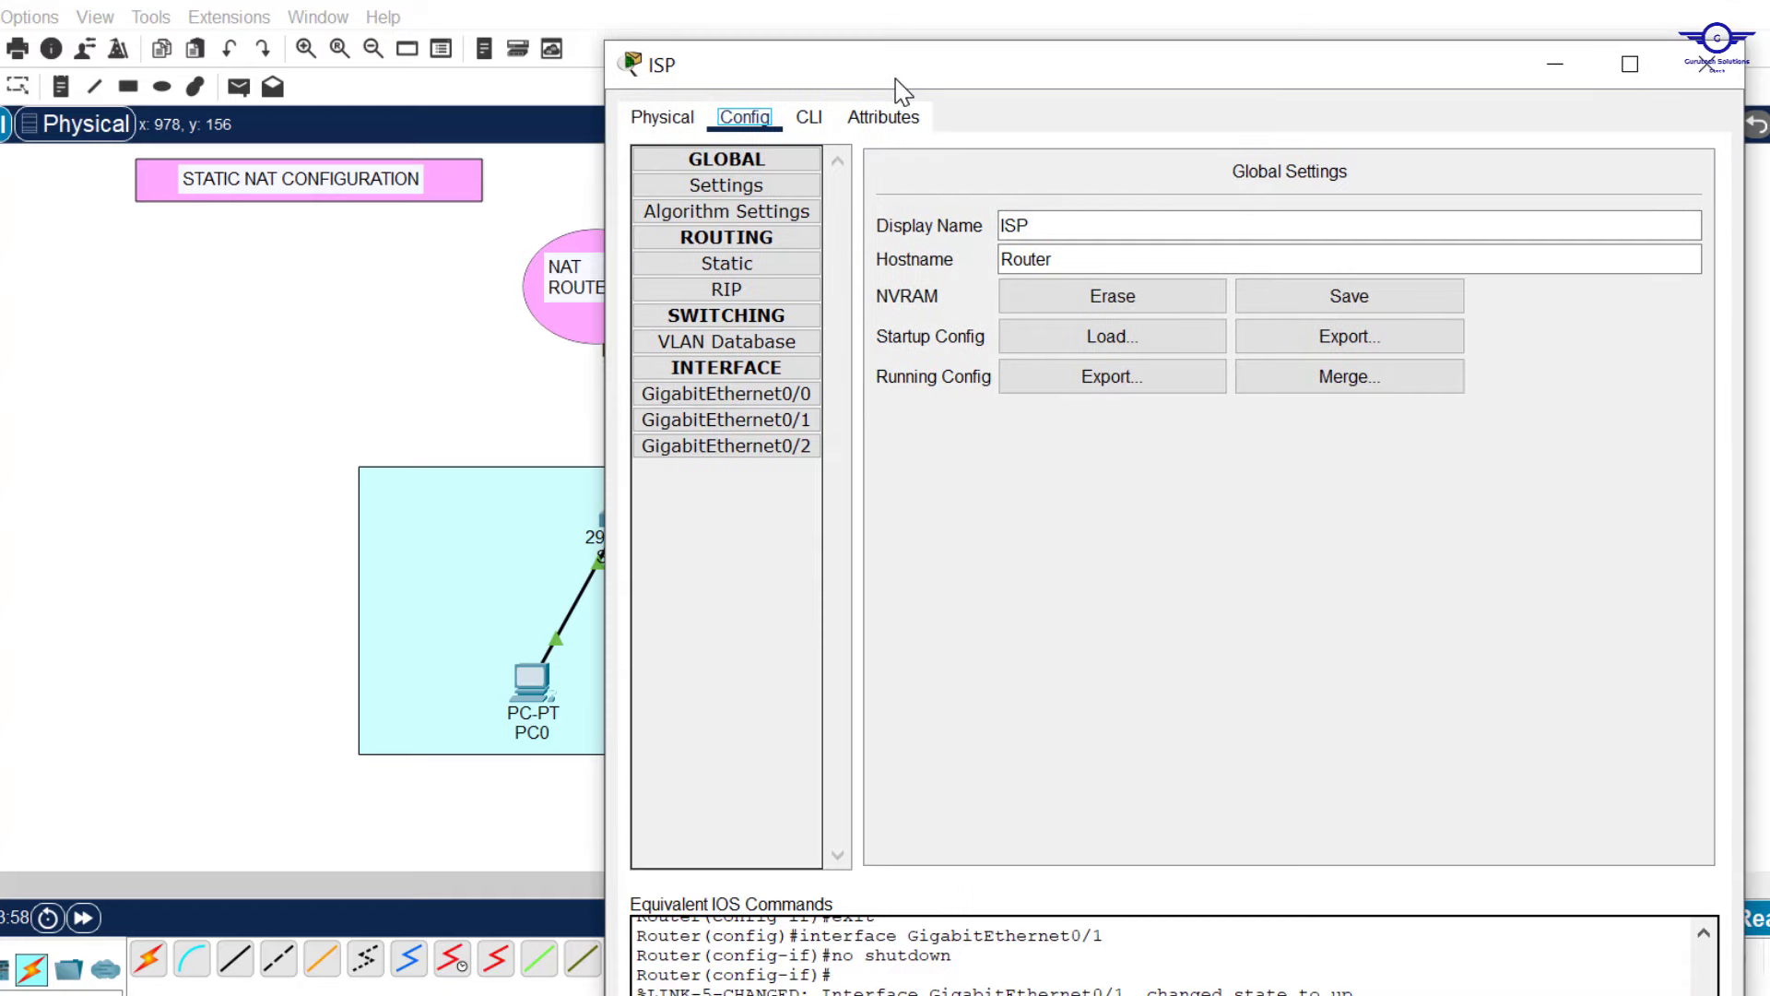
click(809, 117)
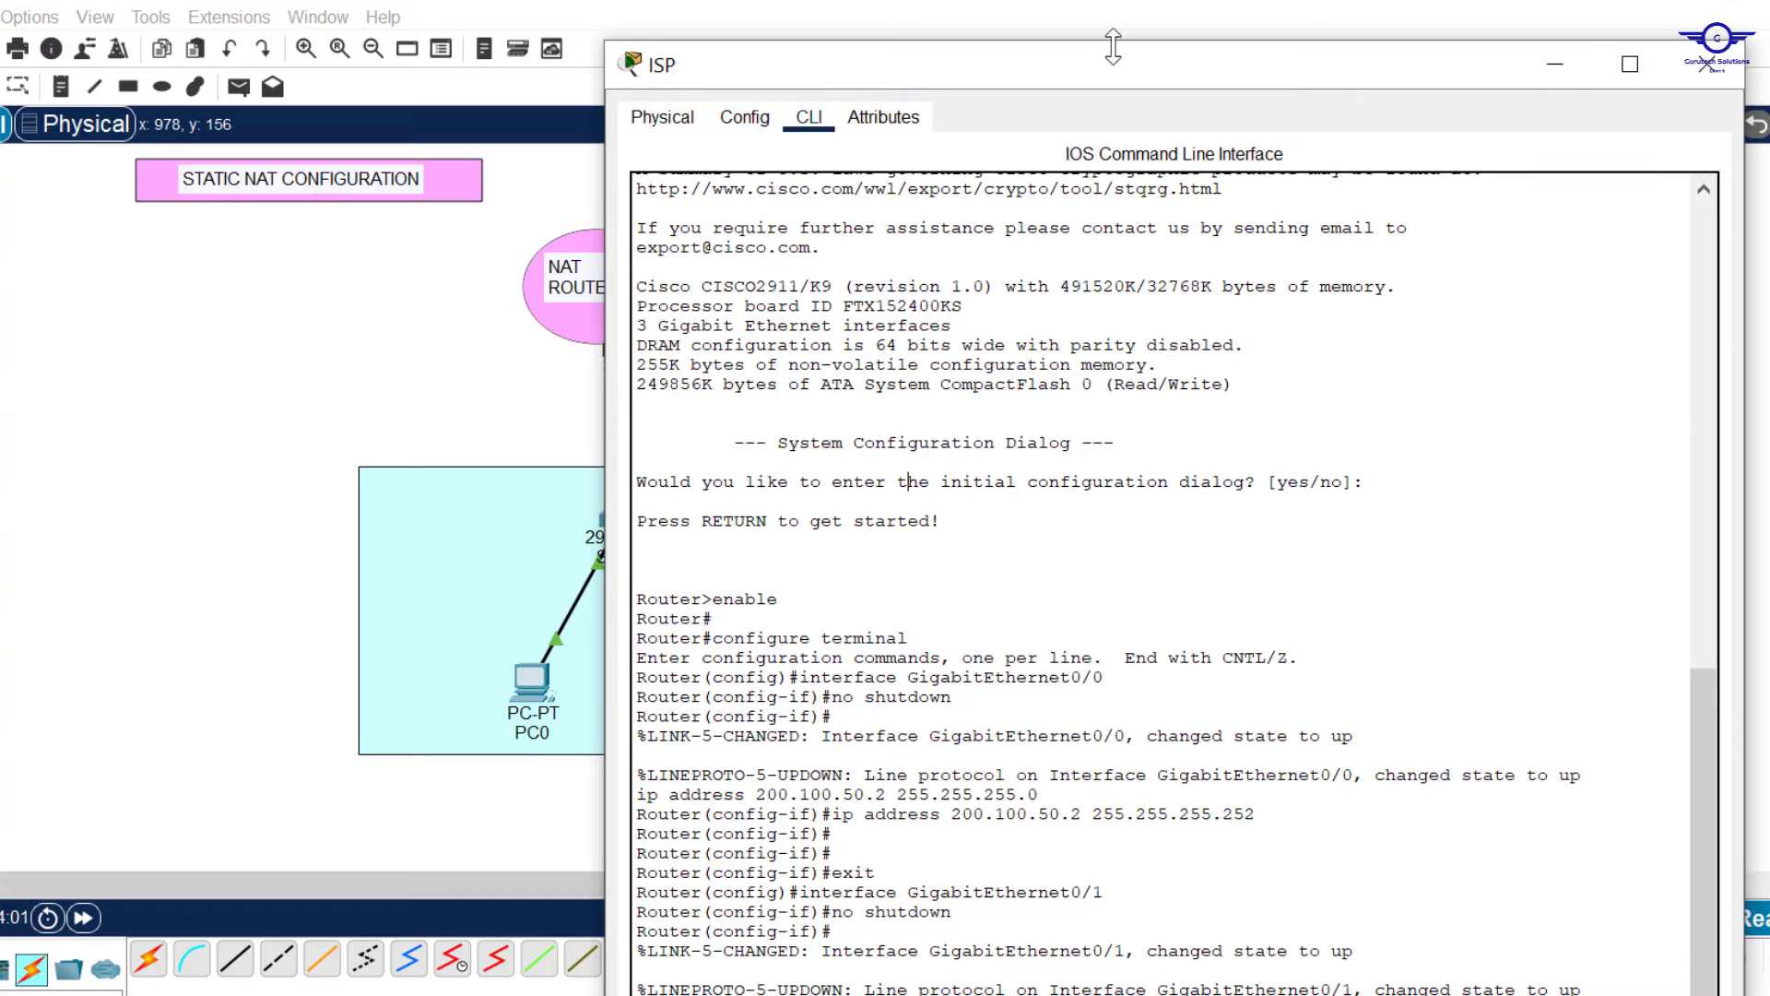
drag(1113, 50, 1090, 3)
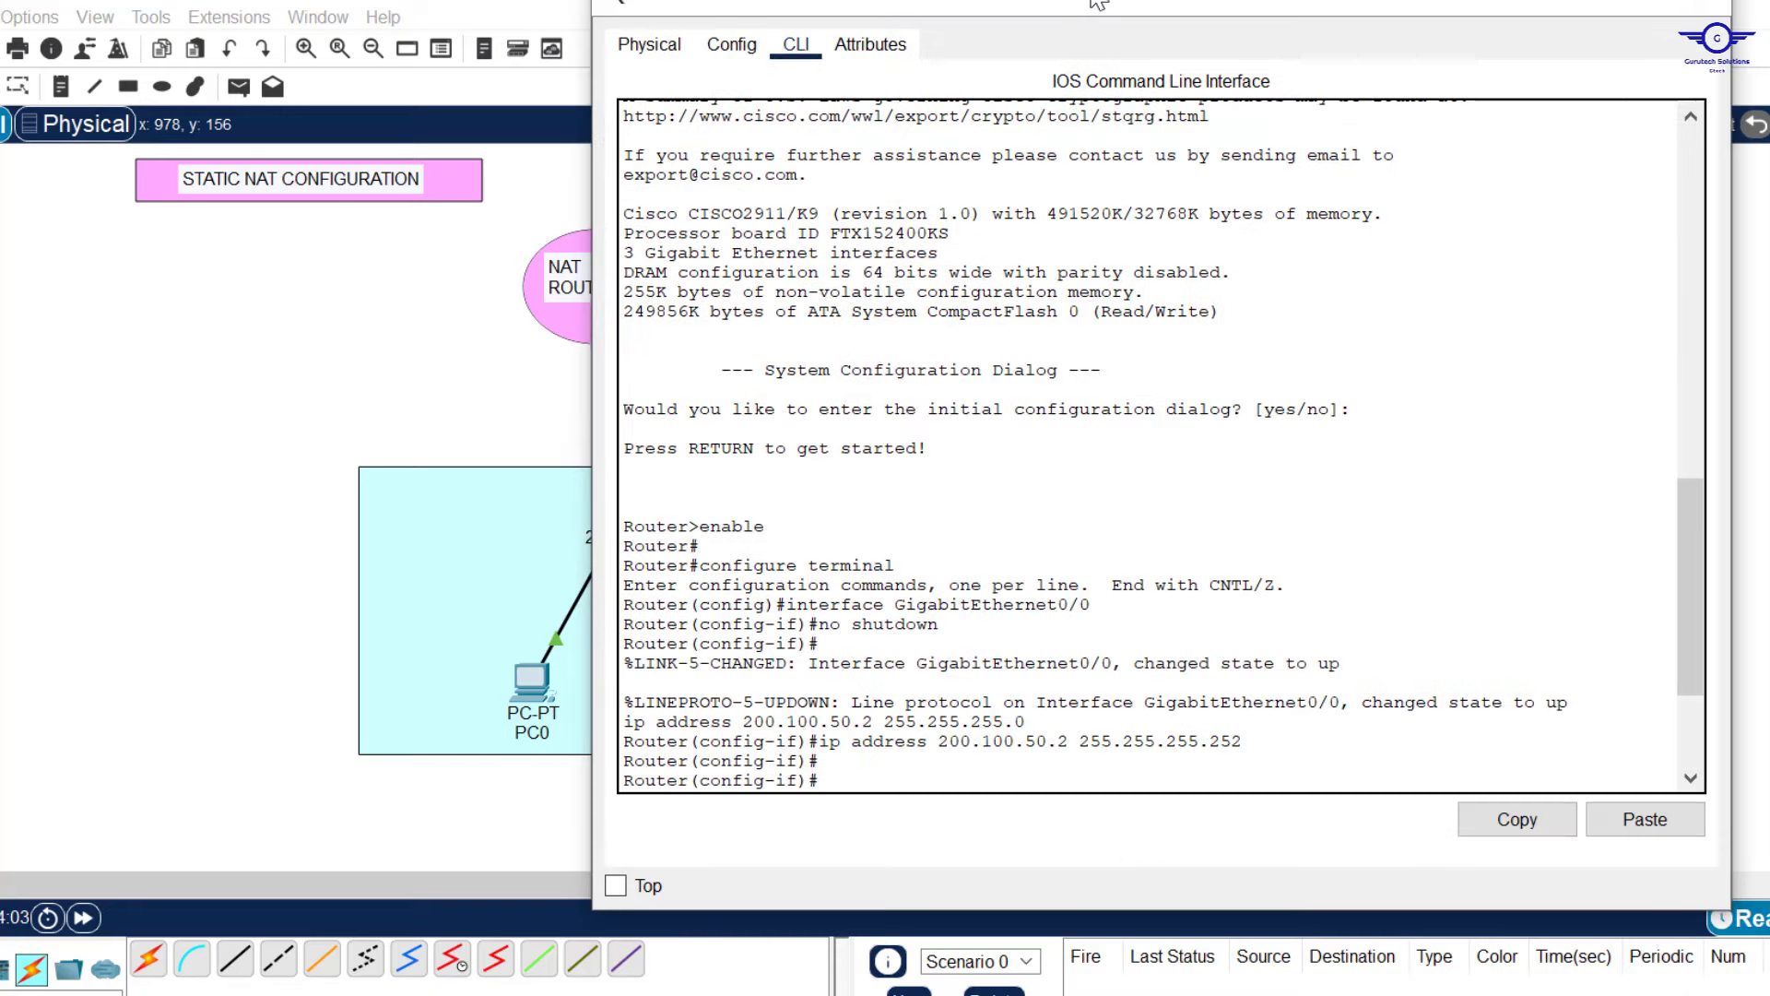
scroll(1029, 662, down, 5)
text(ex)
key(Return)
key(Return)
key(Return)
key(Return)
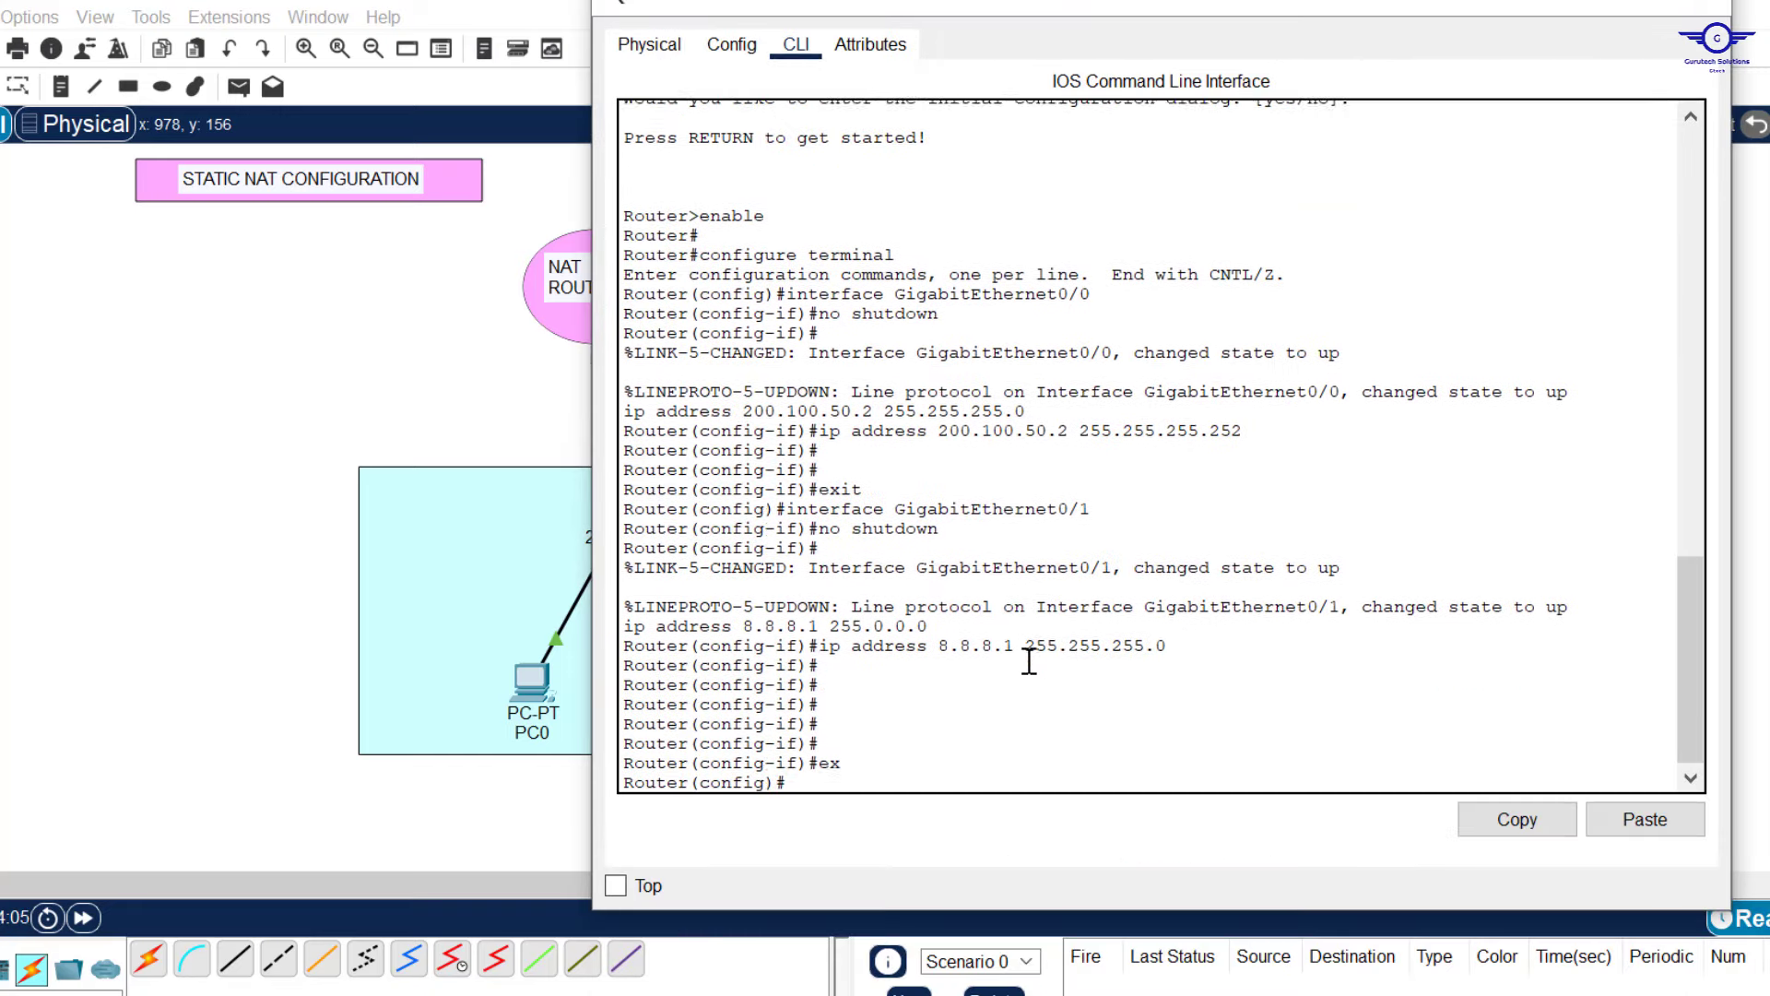
Start OSPF routing process 30 on the ISP router with the command router ospf 30.
text(rout)
key(Tab)
text(er)
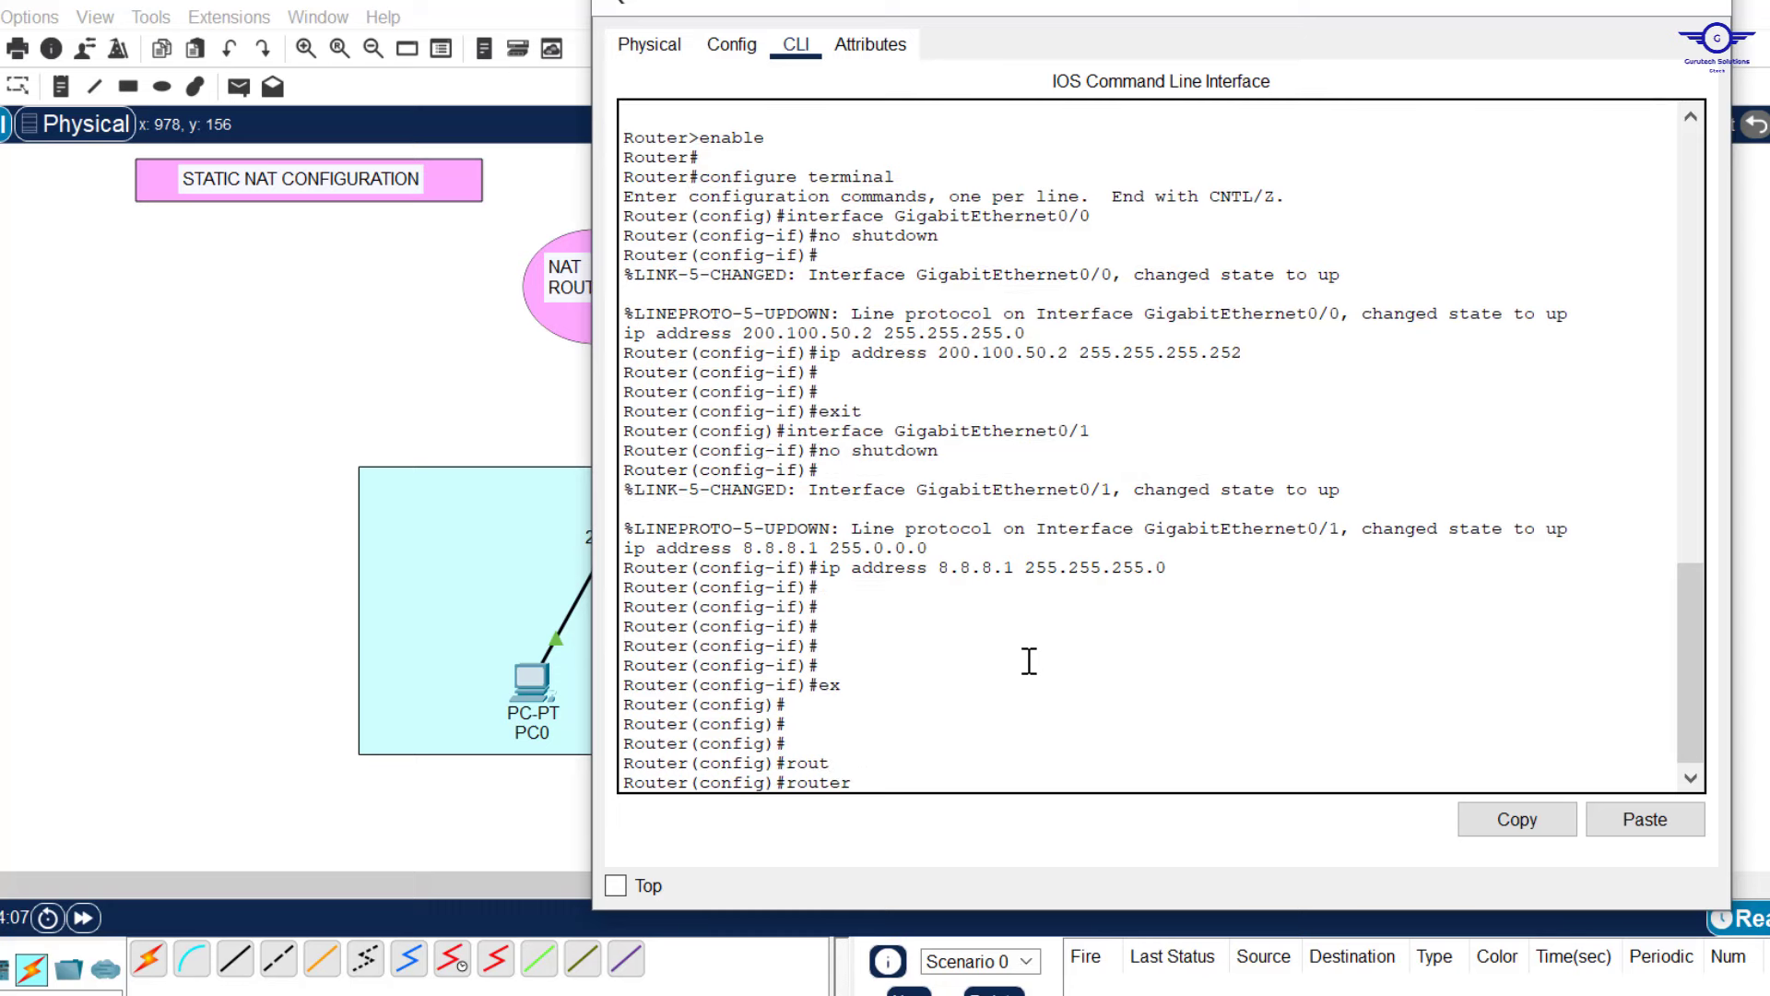
text( os)
key(Tab)
key(Tab)
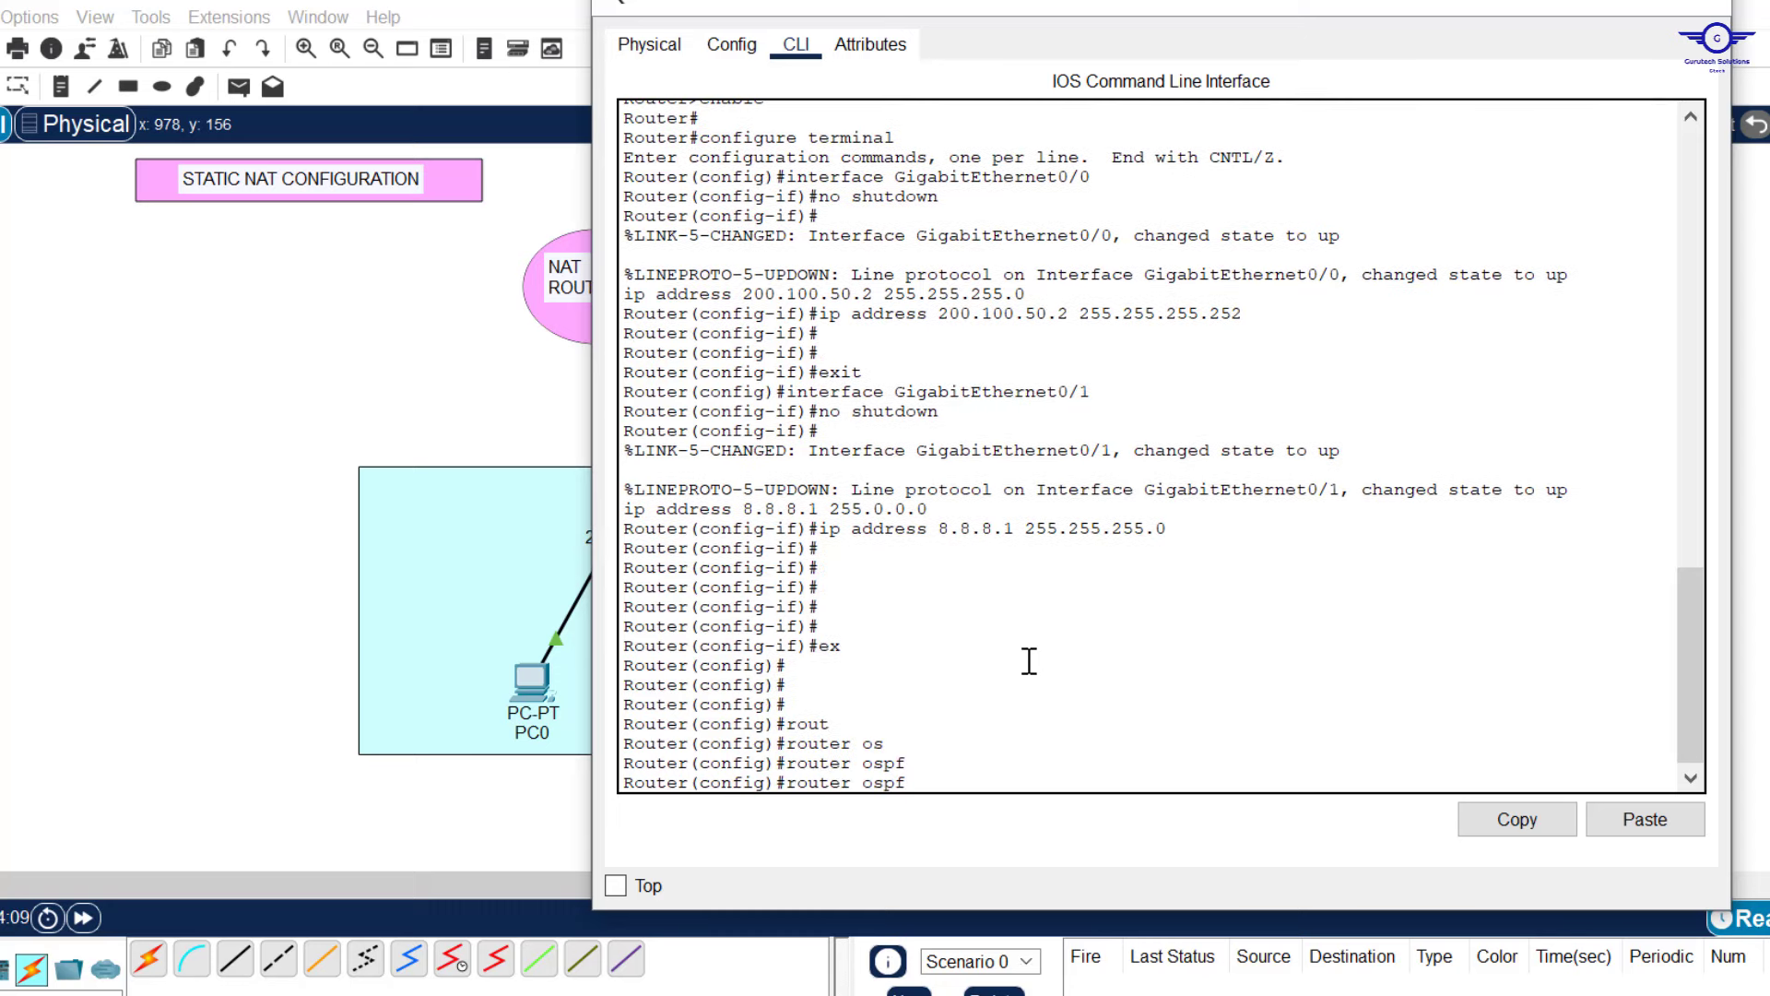
text(30)
key(Return)
key(Return)
Set the ISP router's OSPF router ID to 2.2.2.2.
text(r(config-r)
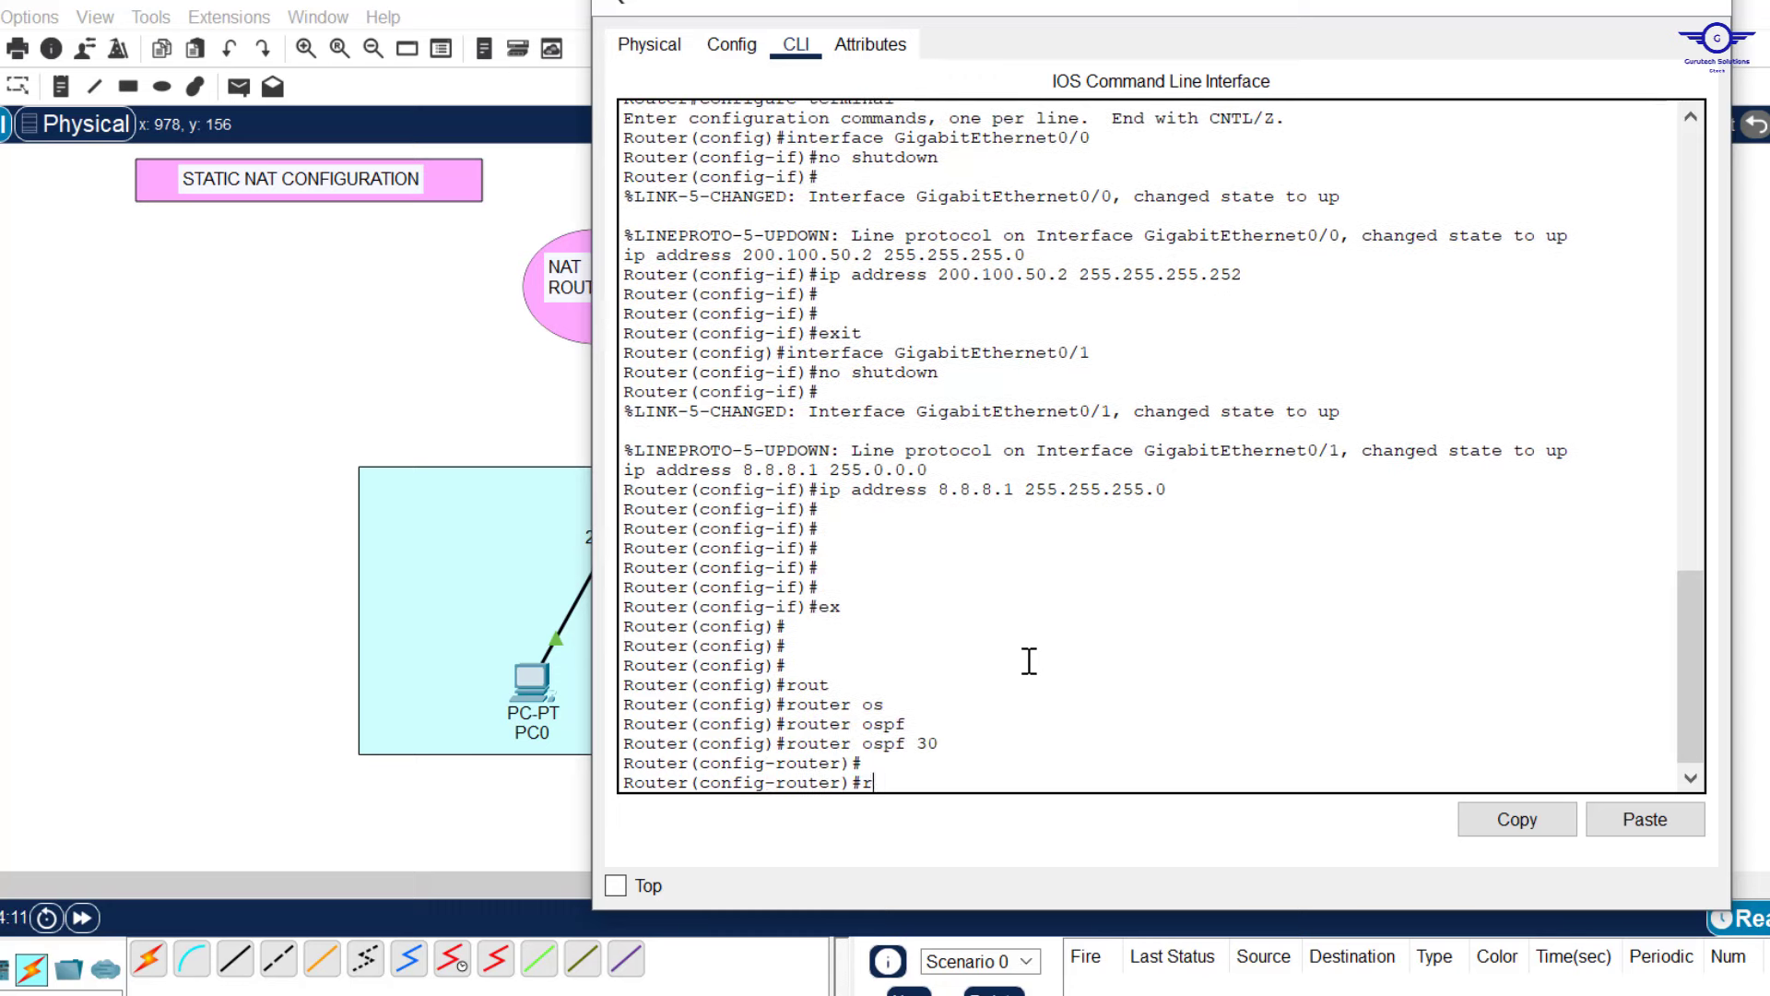
text(ou)
key(Tab)
text(2)
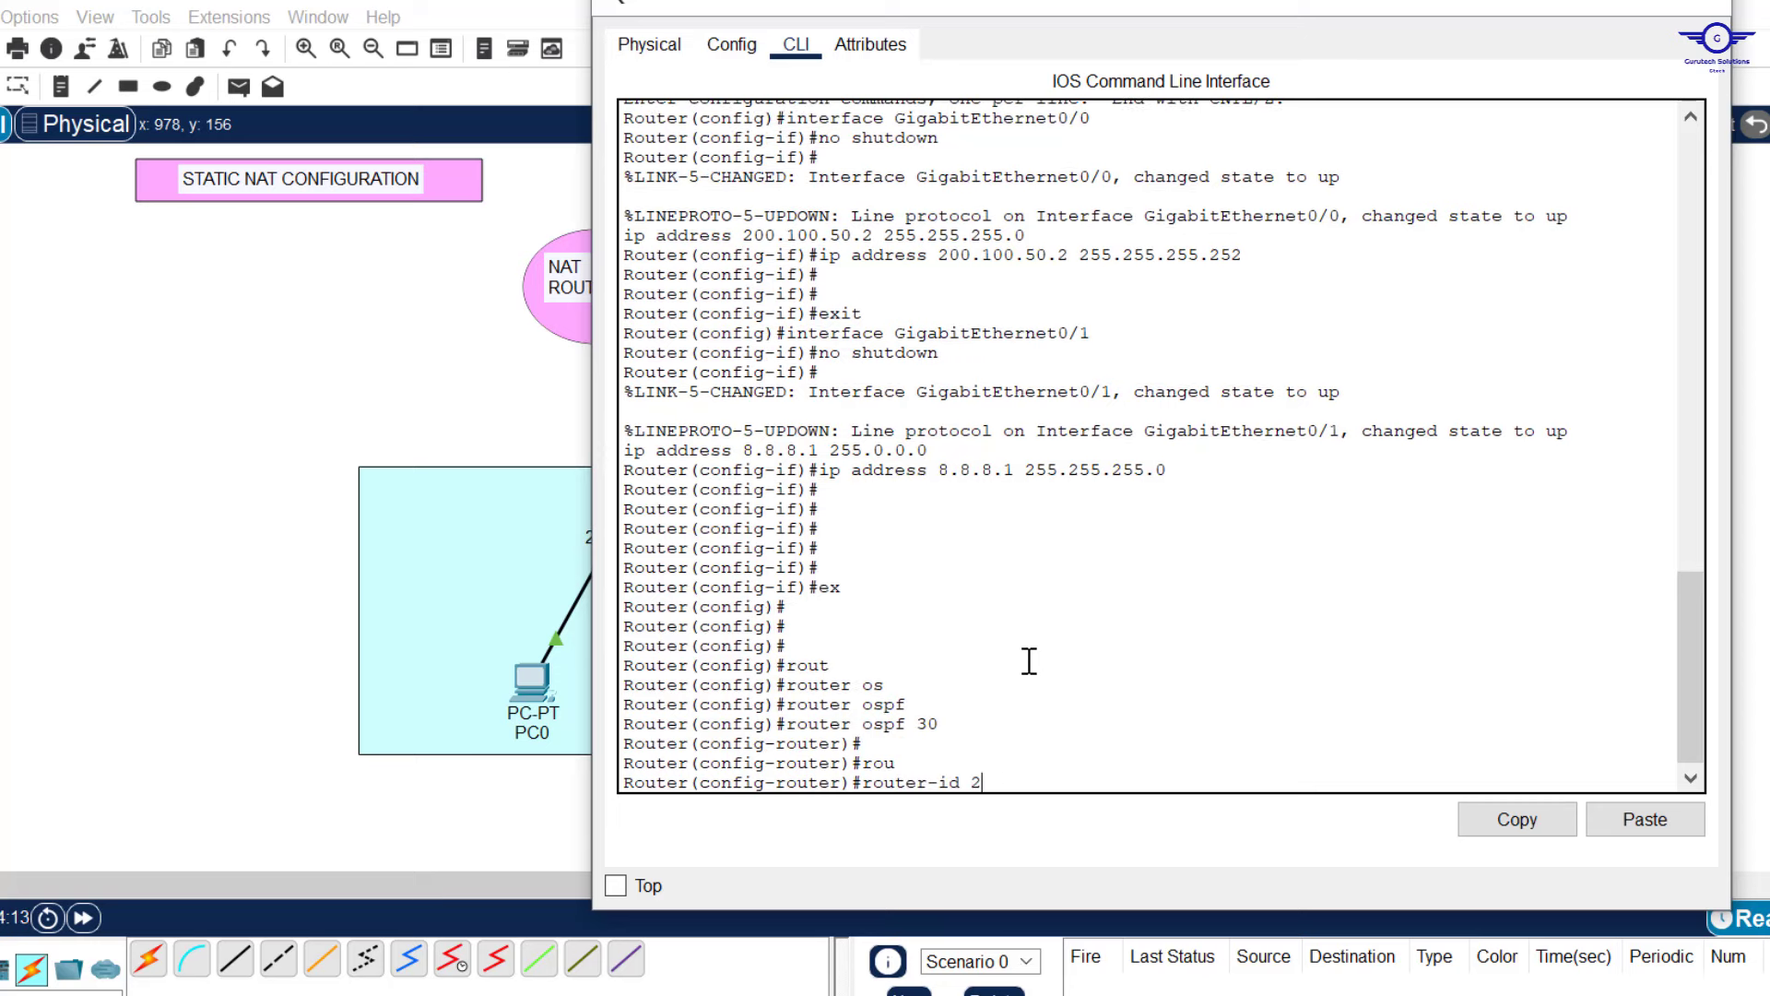
text(.2.2.2)
key(Return)
key(Return)
key(Return)
key(Return)
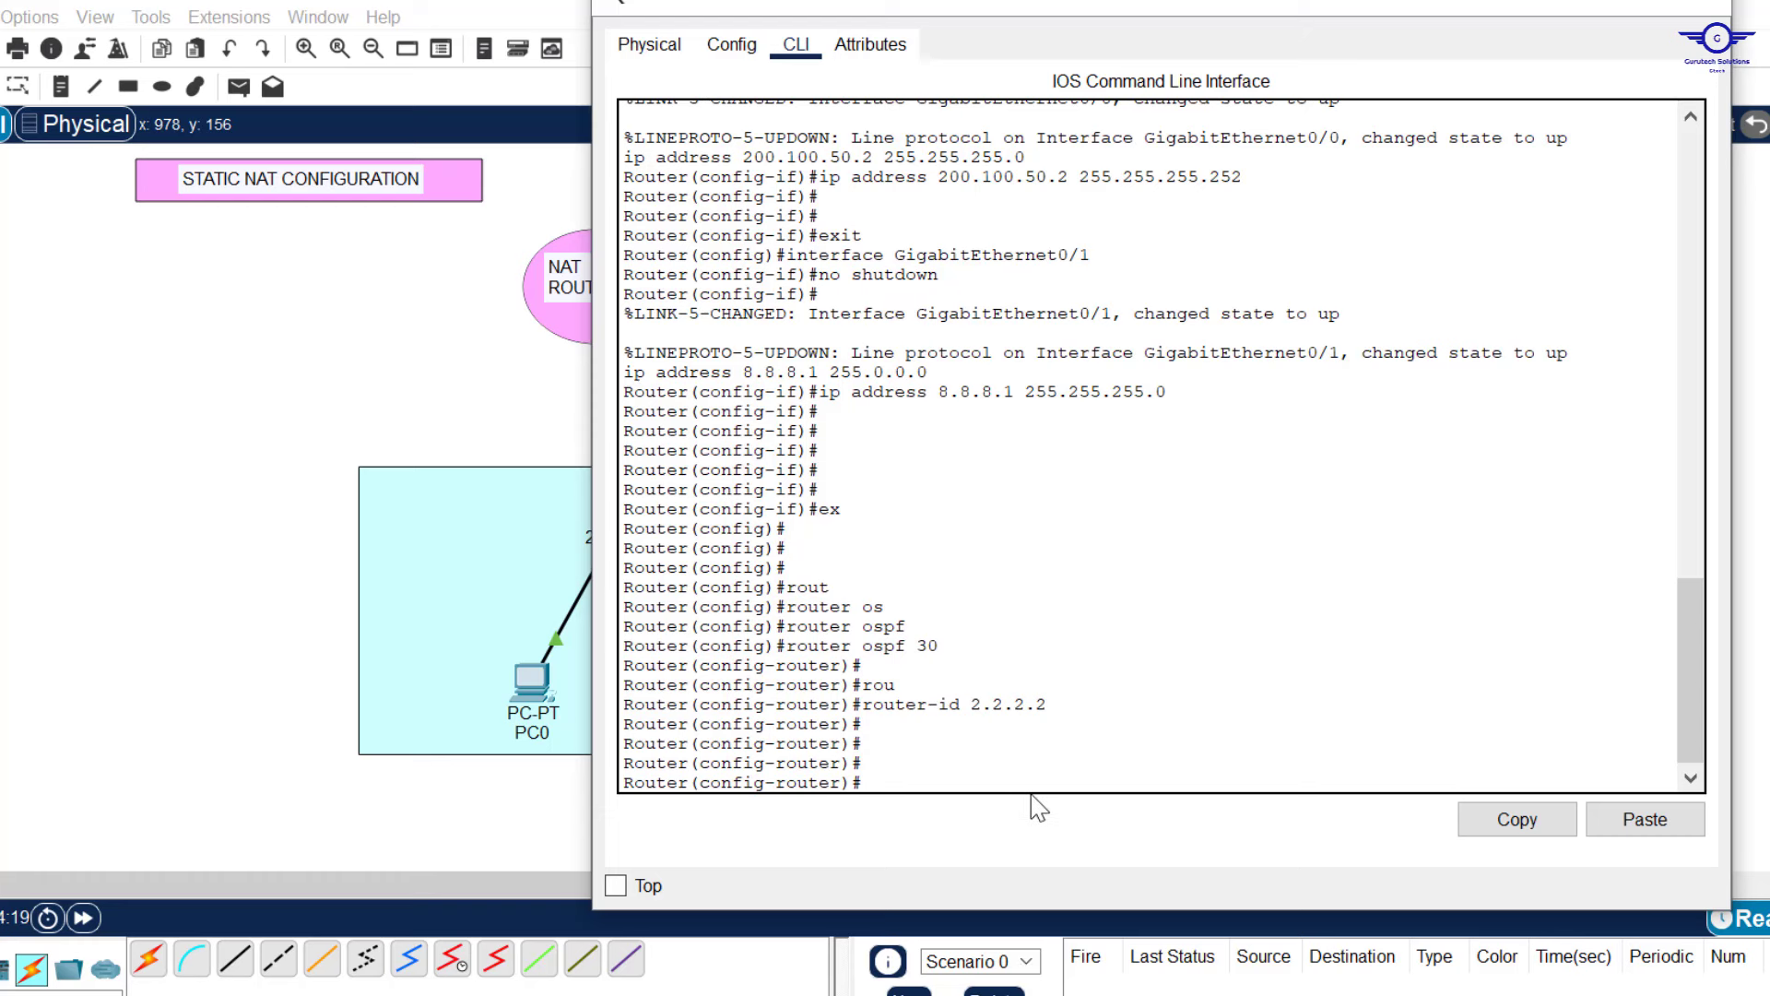
Advertise network 8.8.8.0 with wildcard mask 0.0.0.255 in OSPF area 0 on the ISP router.
text(net)
key(Tab)
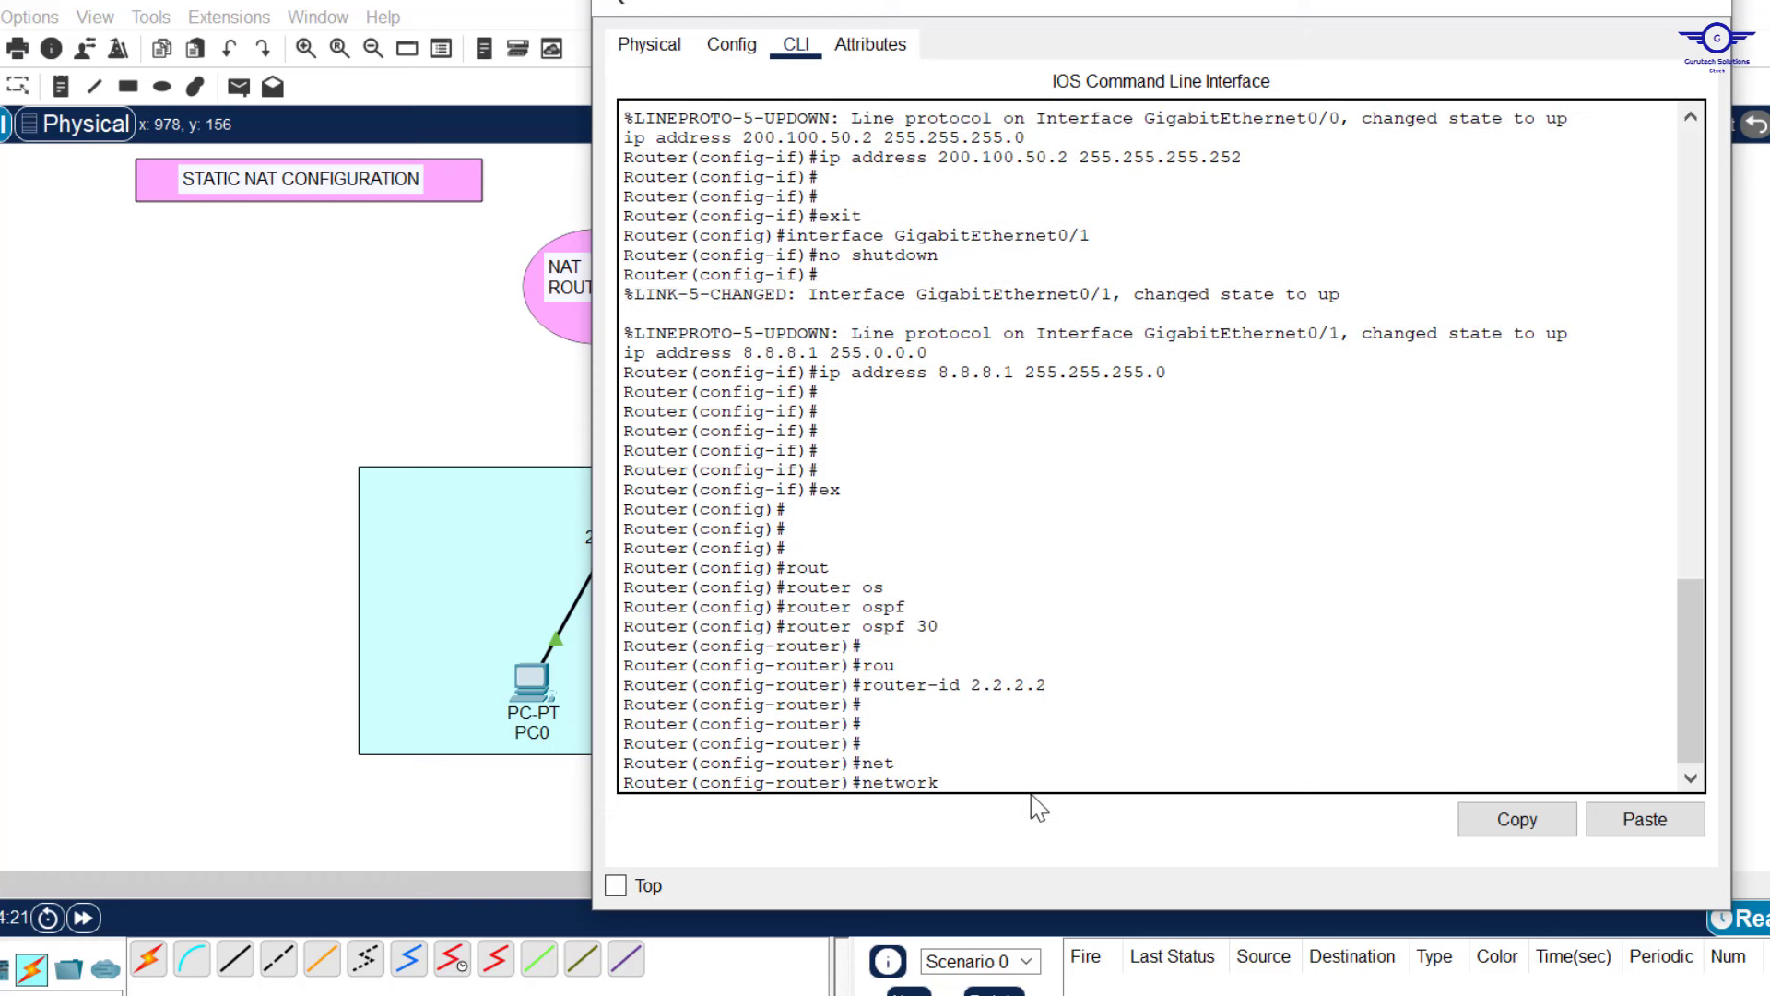
text(9)
text(.8.8.)
text(0 0.0.0.255)
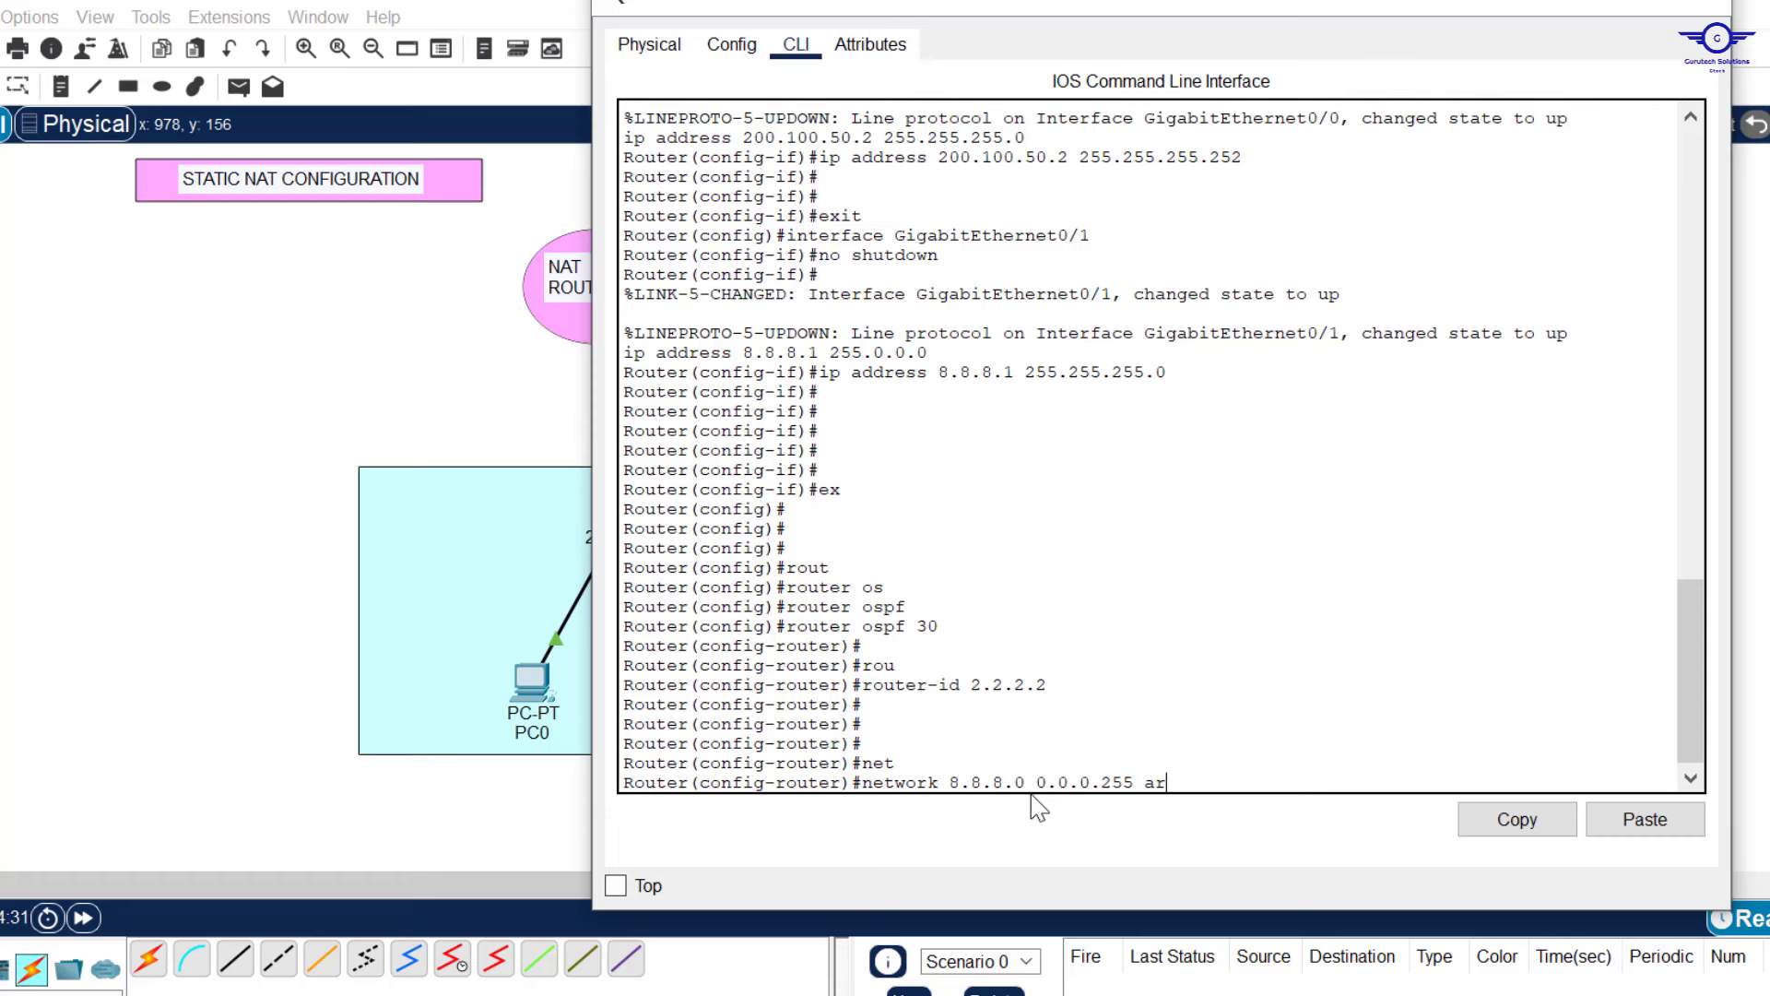
text( ar)
key(Tab)
text(0)
key(Return)
key(Return)
key(Return)
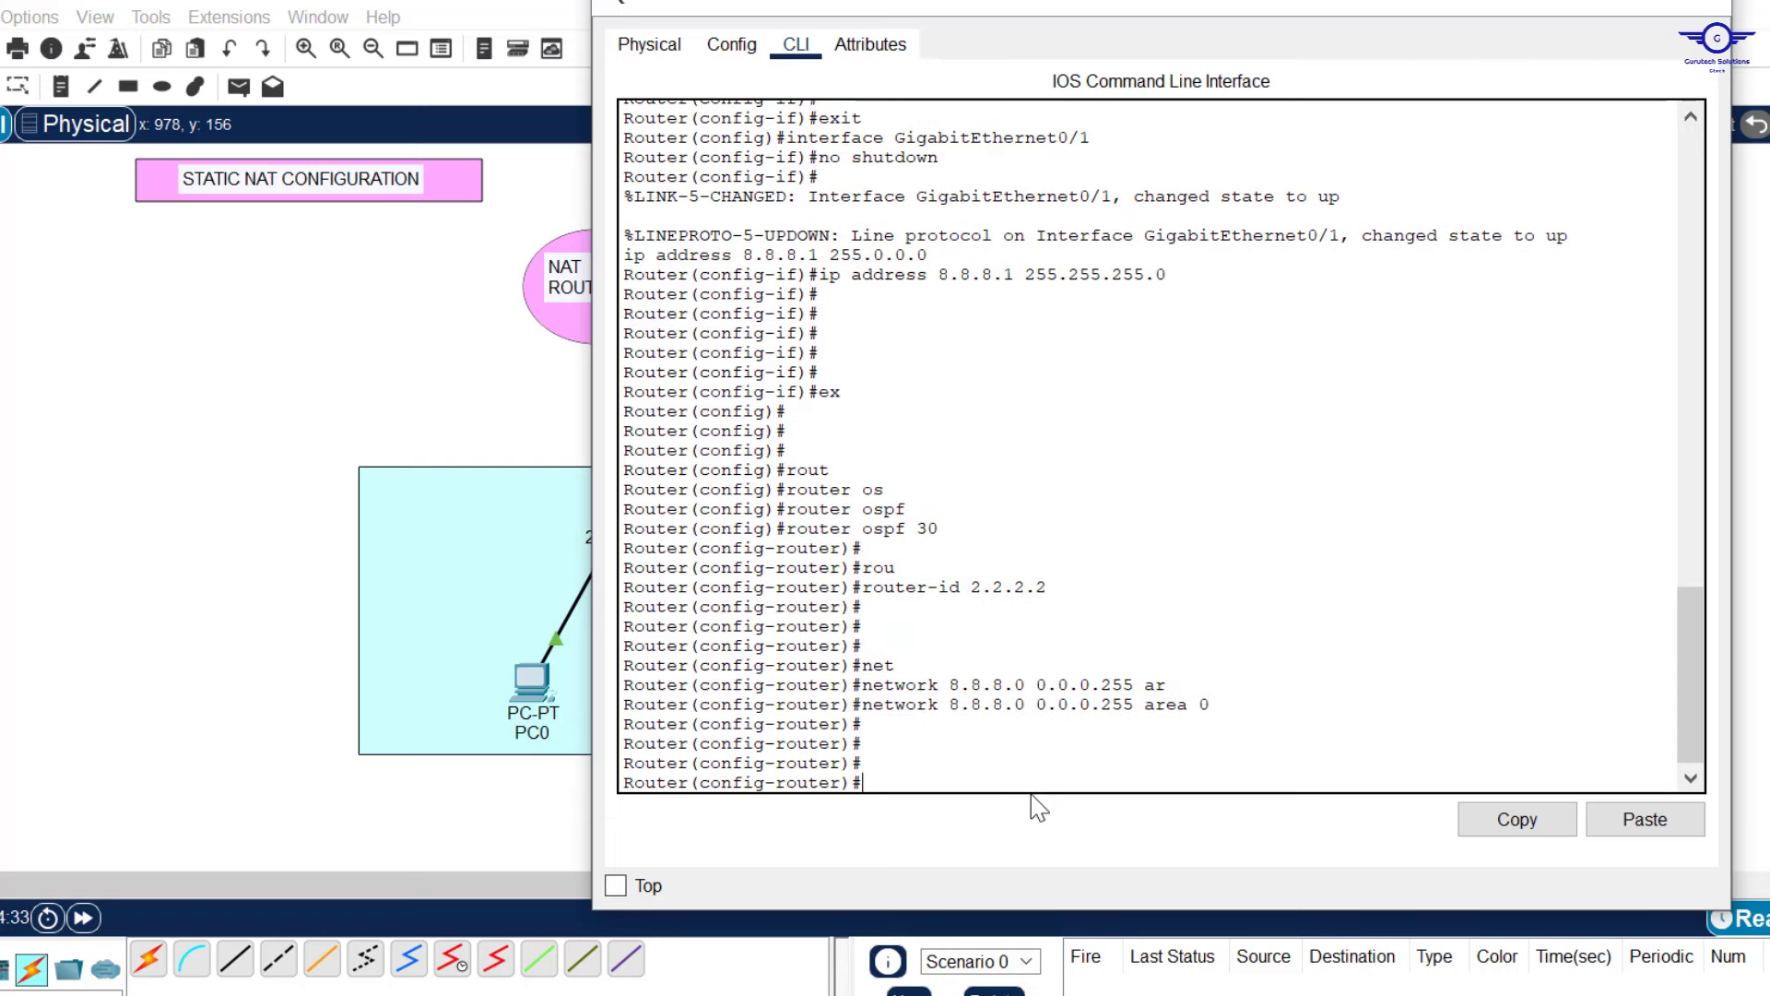
Advertise network 200.100.50.0 with wildcard mask 0.0.0.3 in OSPF area 0 on the ISP router.
text(net)
key(Tab)
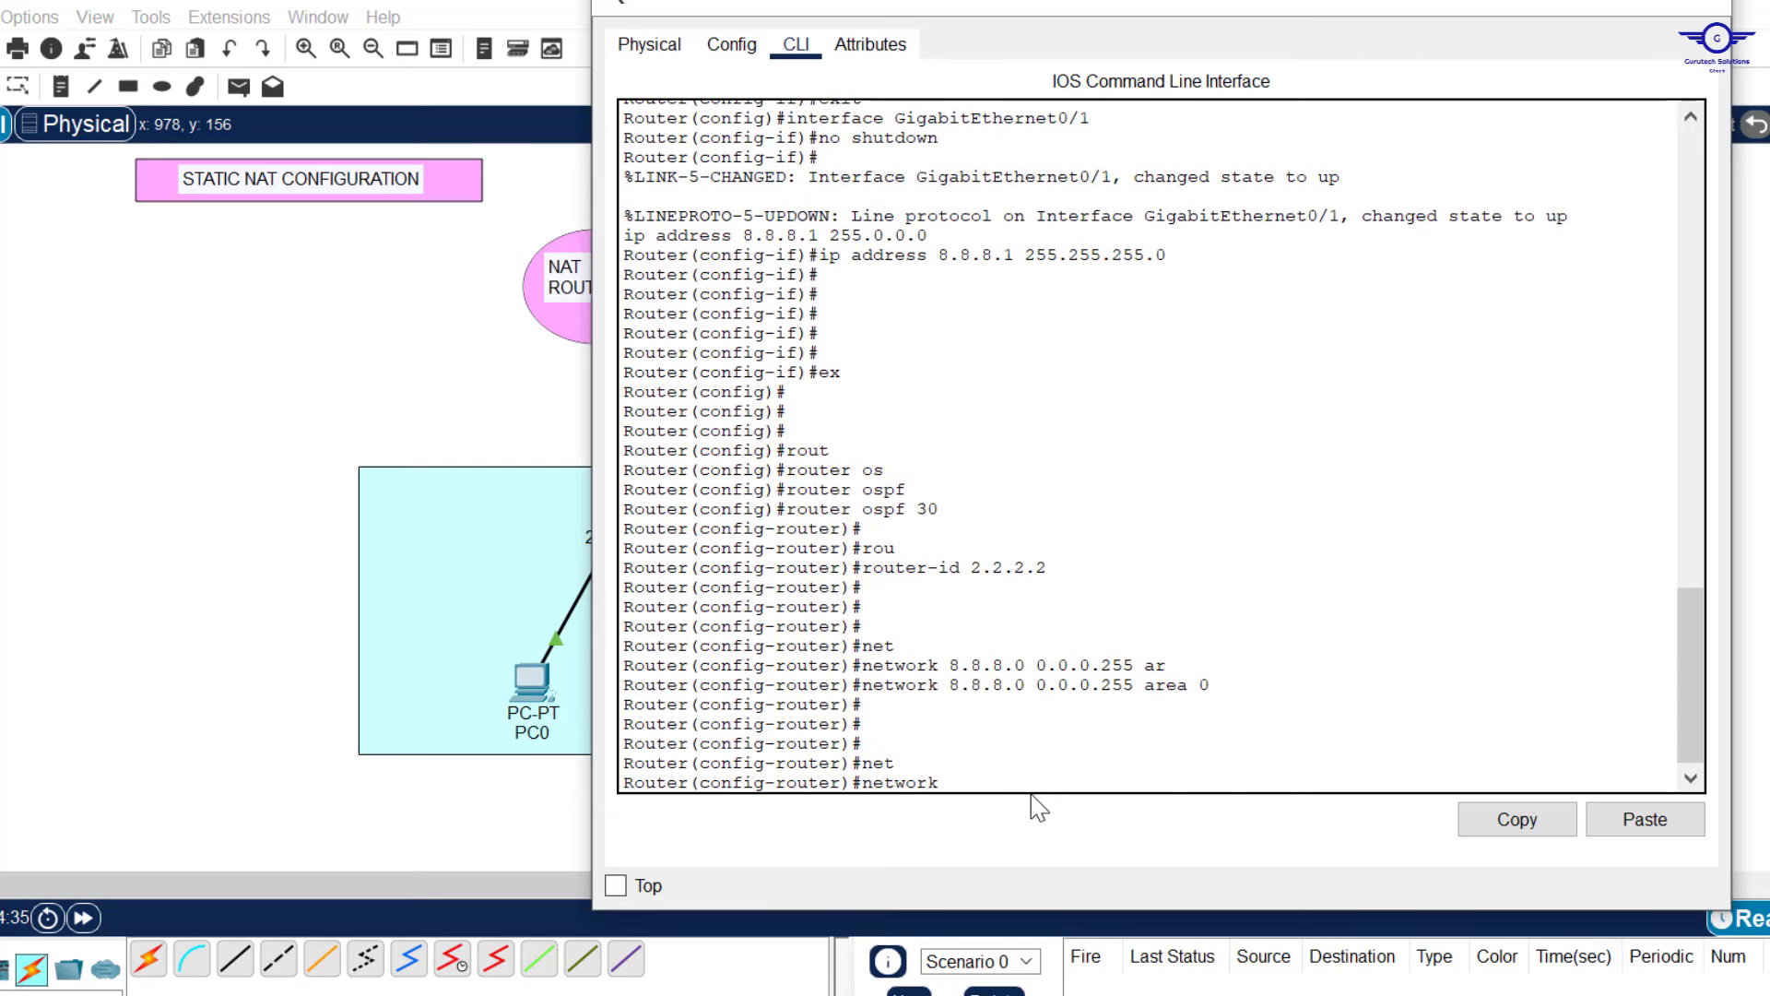
text(200.100.5)
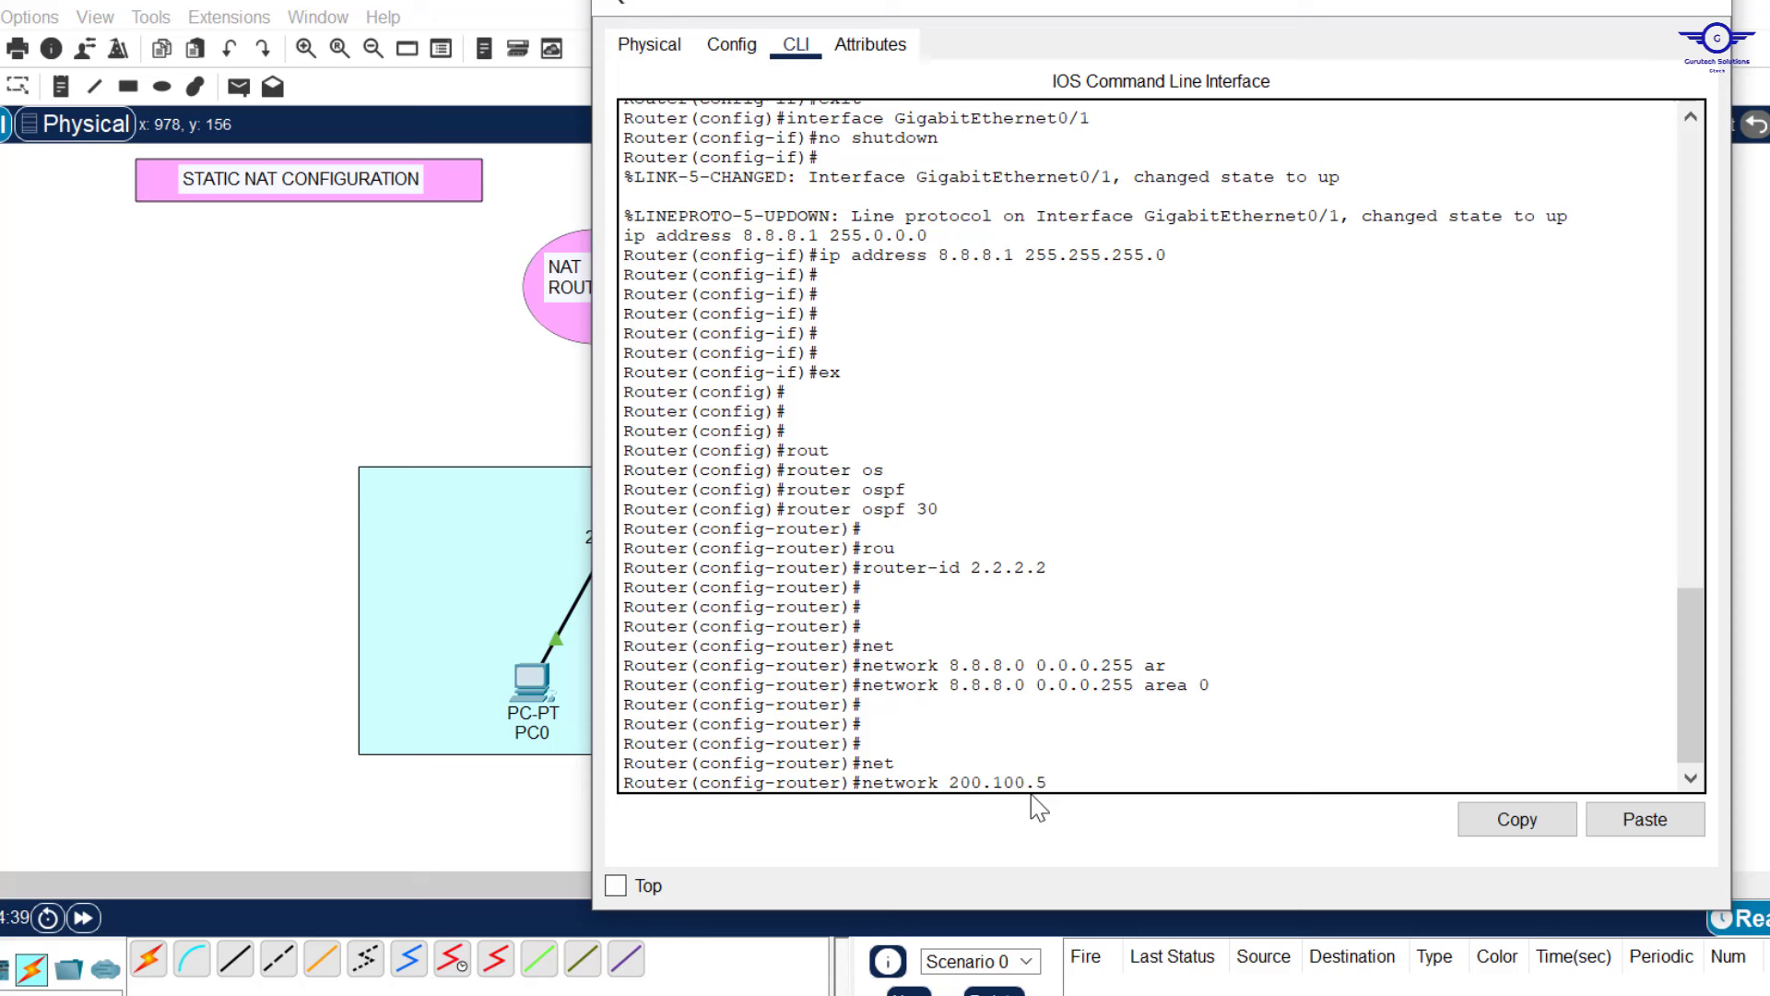
text(0.0 0.0.0.3 ar)
key(Tab)
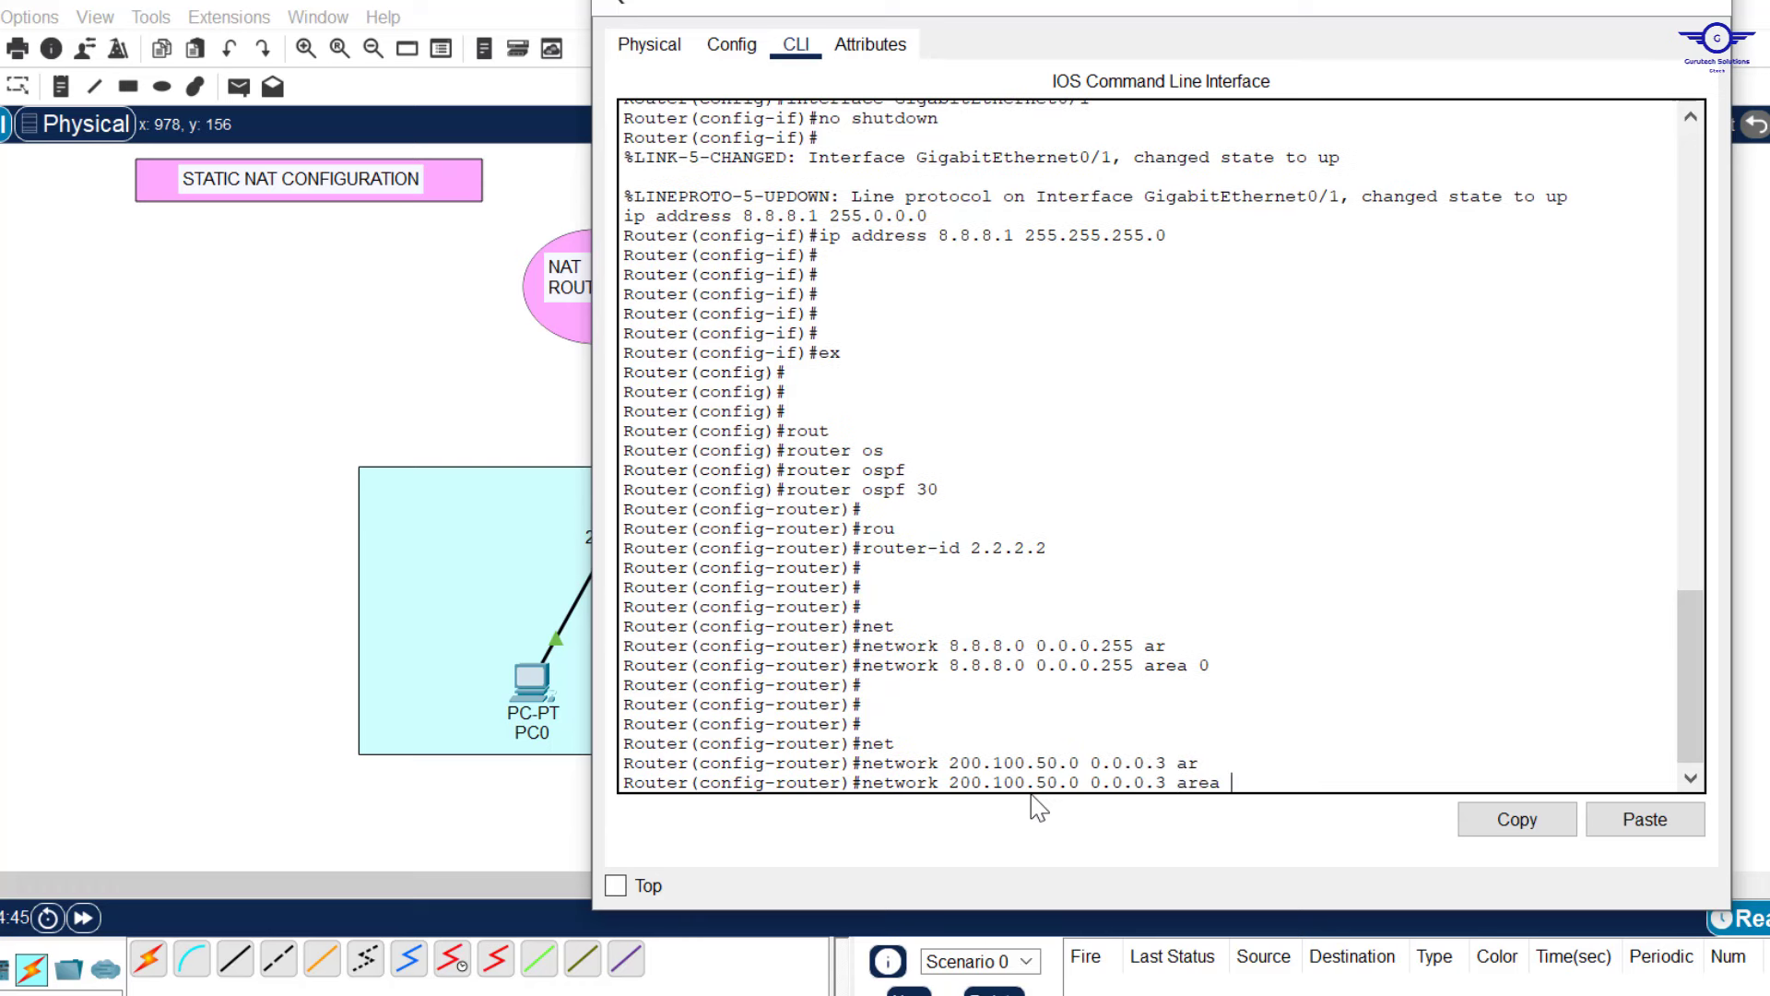
text(0)
key(Return)
key(Return)
key(Return)
Exit OSPF configuration on the ISP router and save its configuration with do wr.
text(ex)
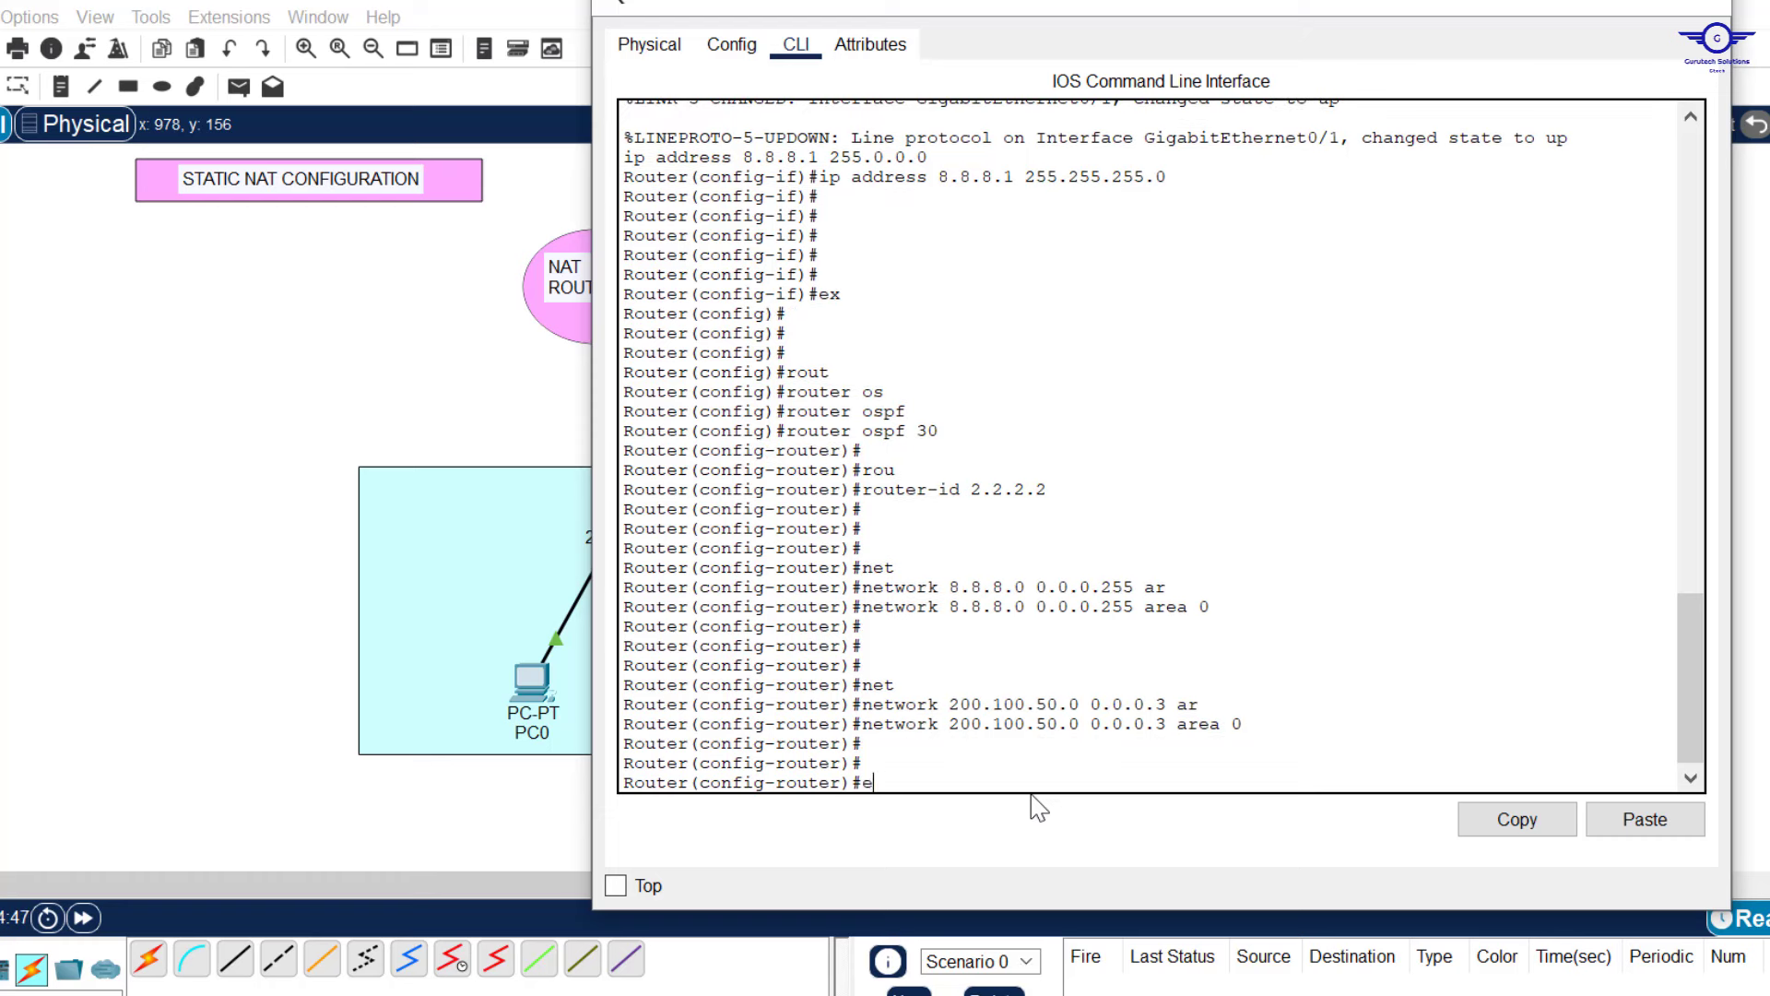
key(Return)
key(Return)
key(Return)
key(Return)
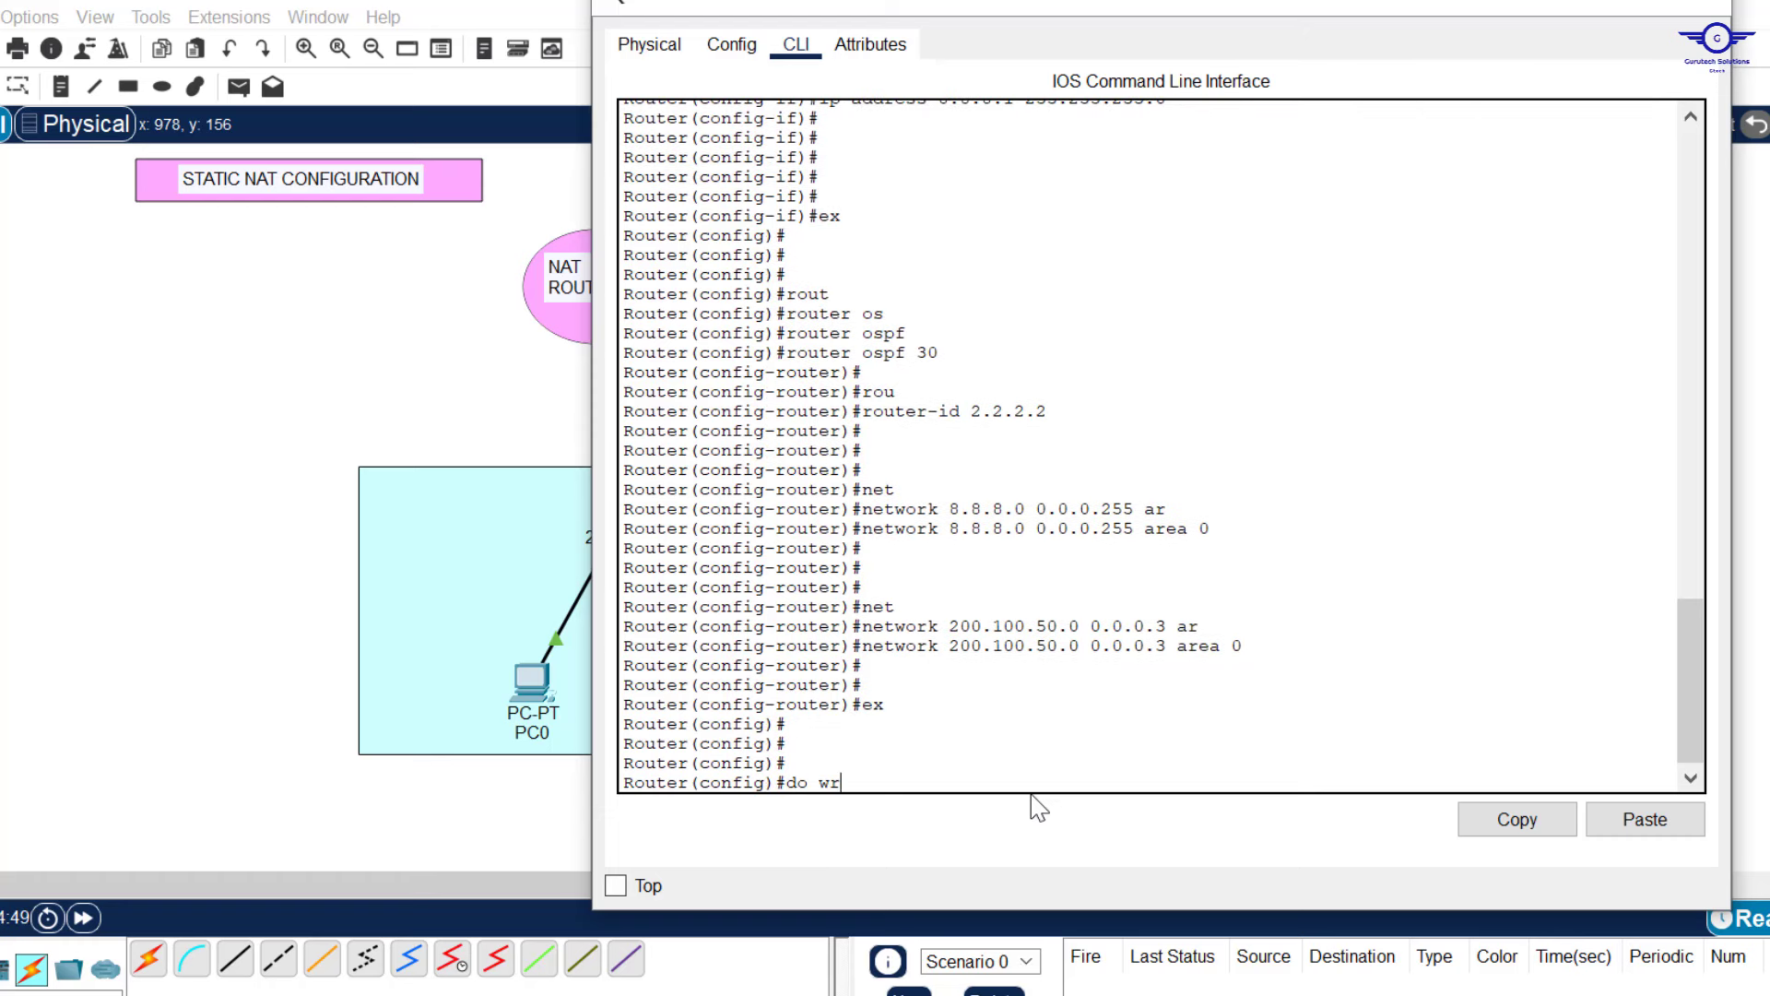
text(do wr)
key(Return)
key(Return)
key(Return)
key(Return)
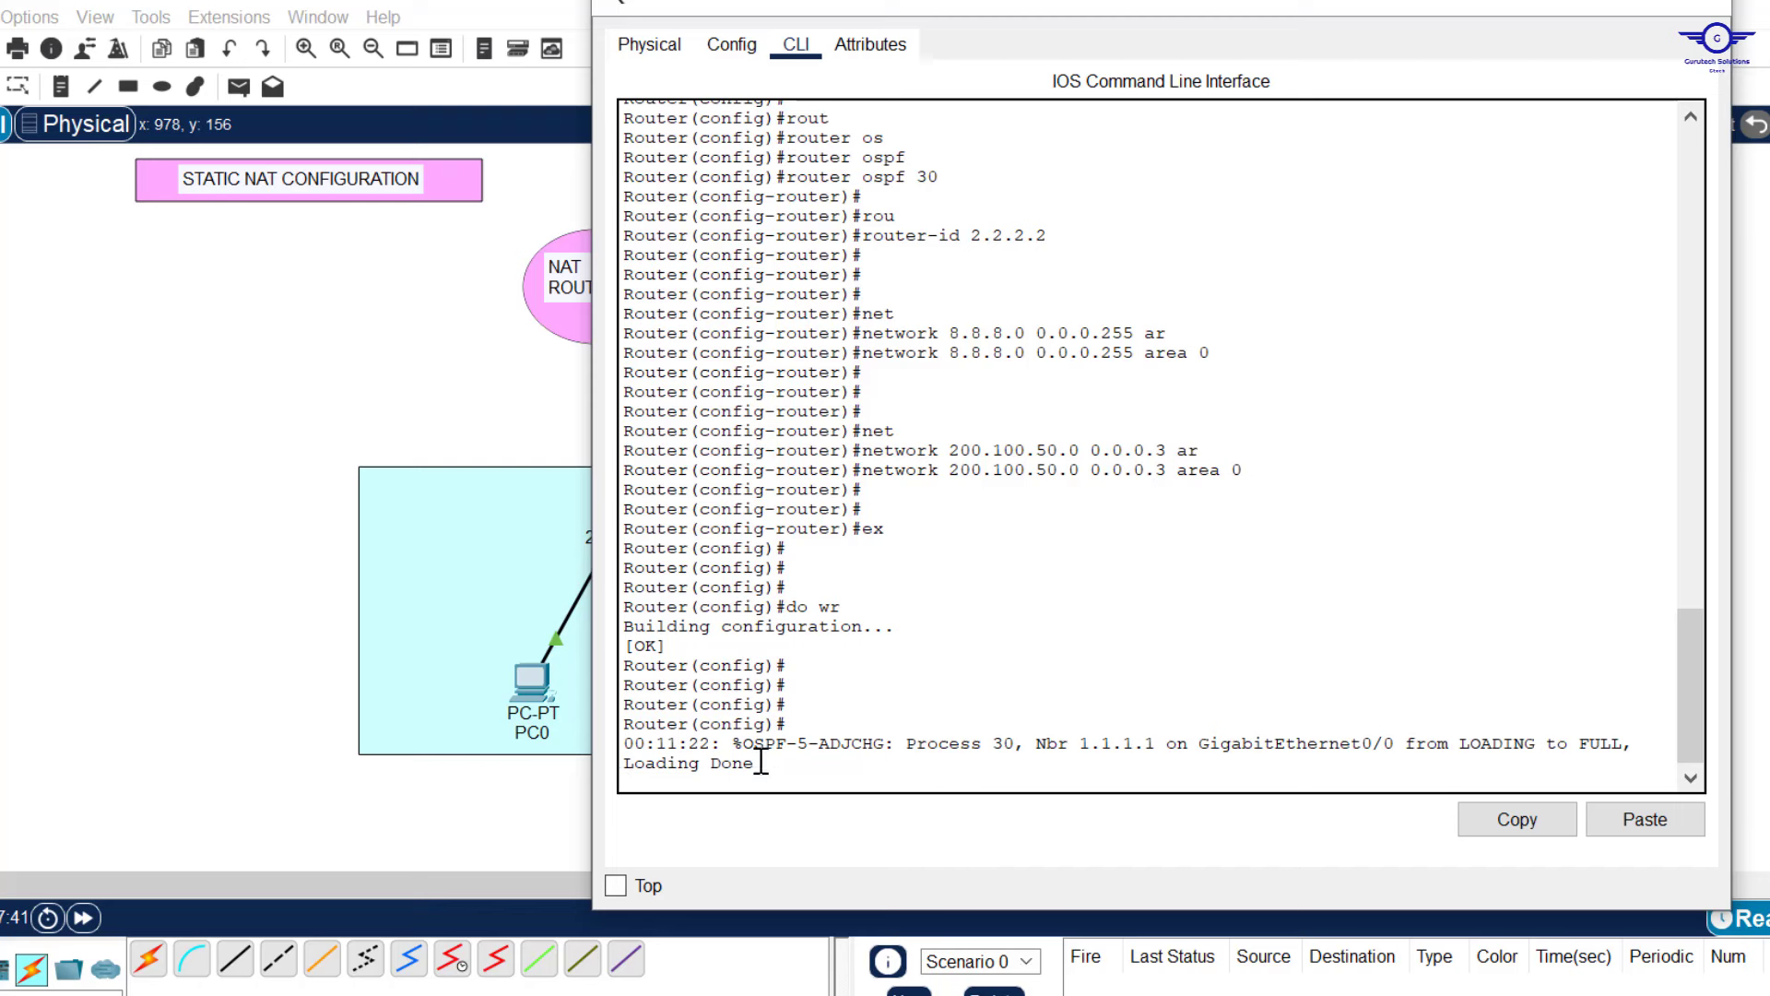
Ping the Google web server at 8.8.8.8 from PC0's command prompt.
mouse_move(774, 762)
mouse_down()
mouse_move(858, 723)
mouse_move(798, 742)
mouse_up()
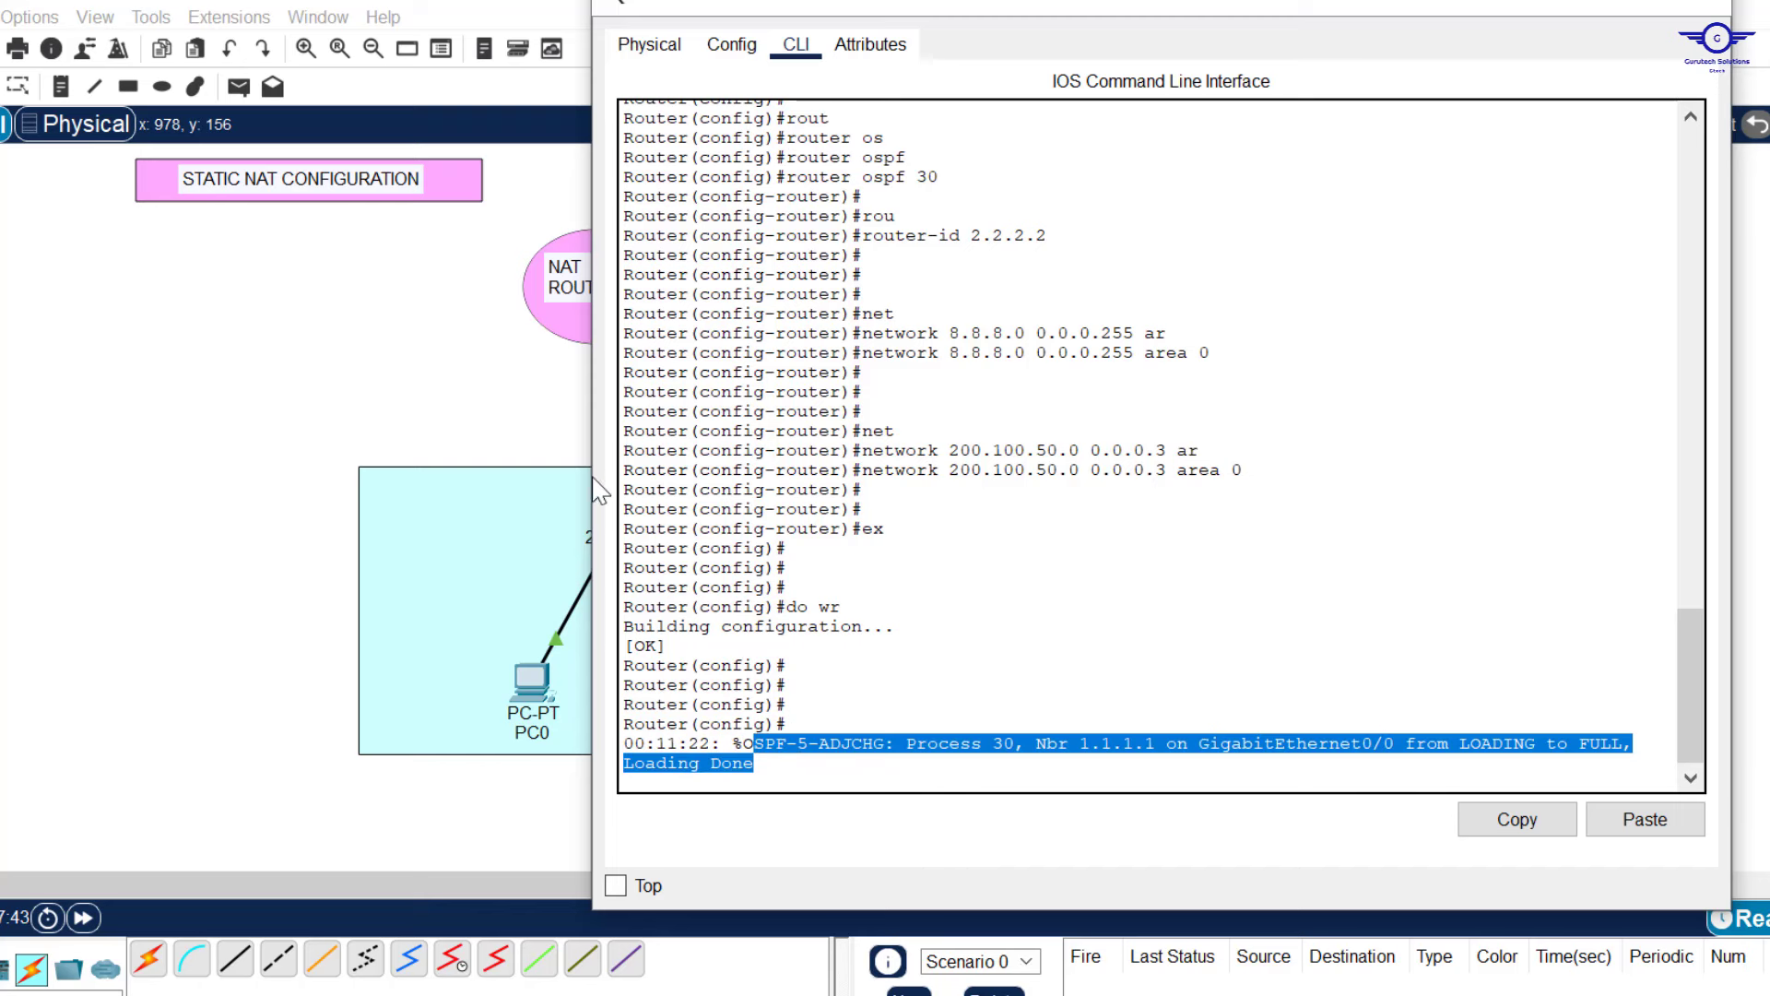
click(475, 362)
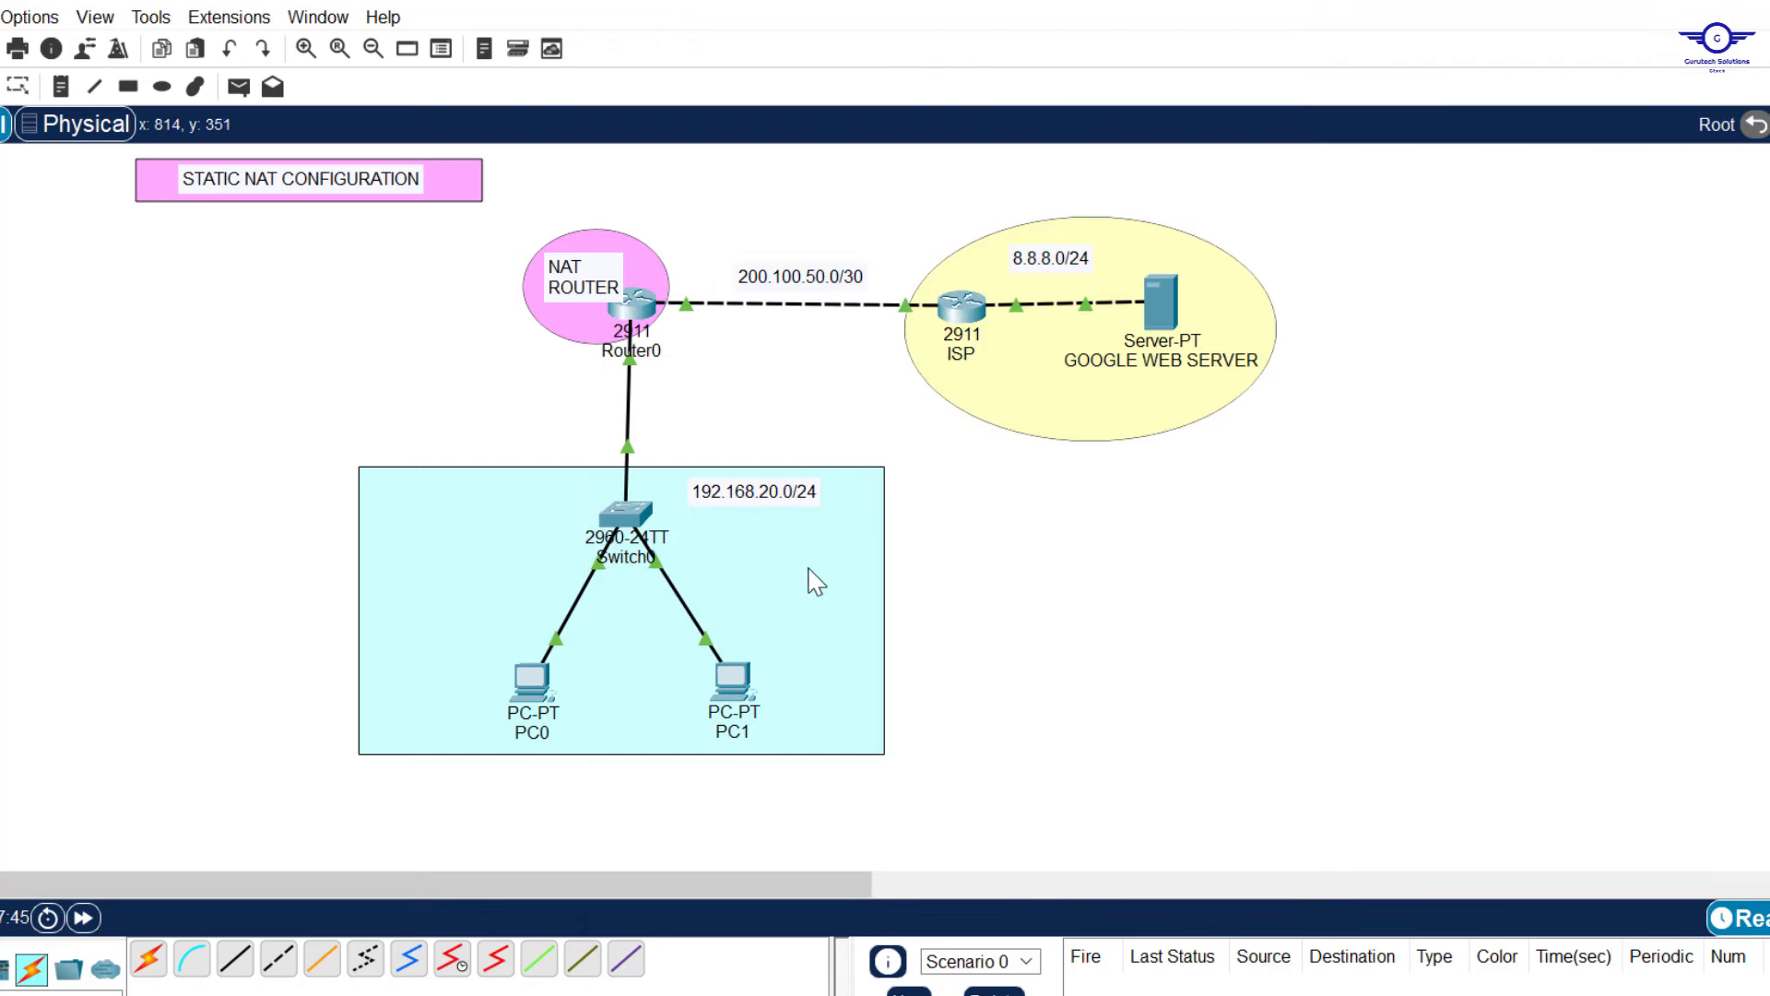
click(532, 684)
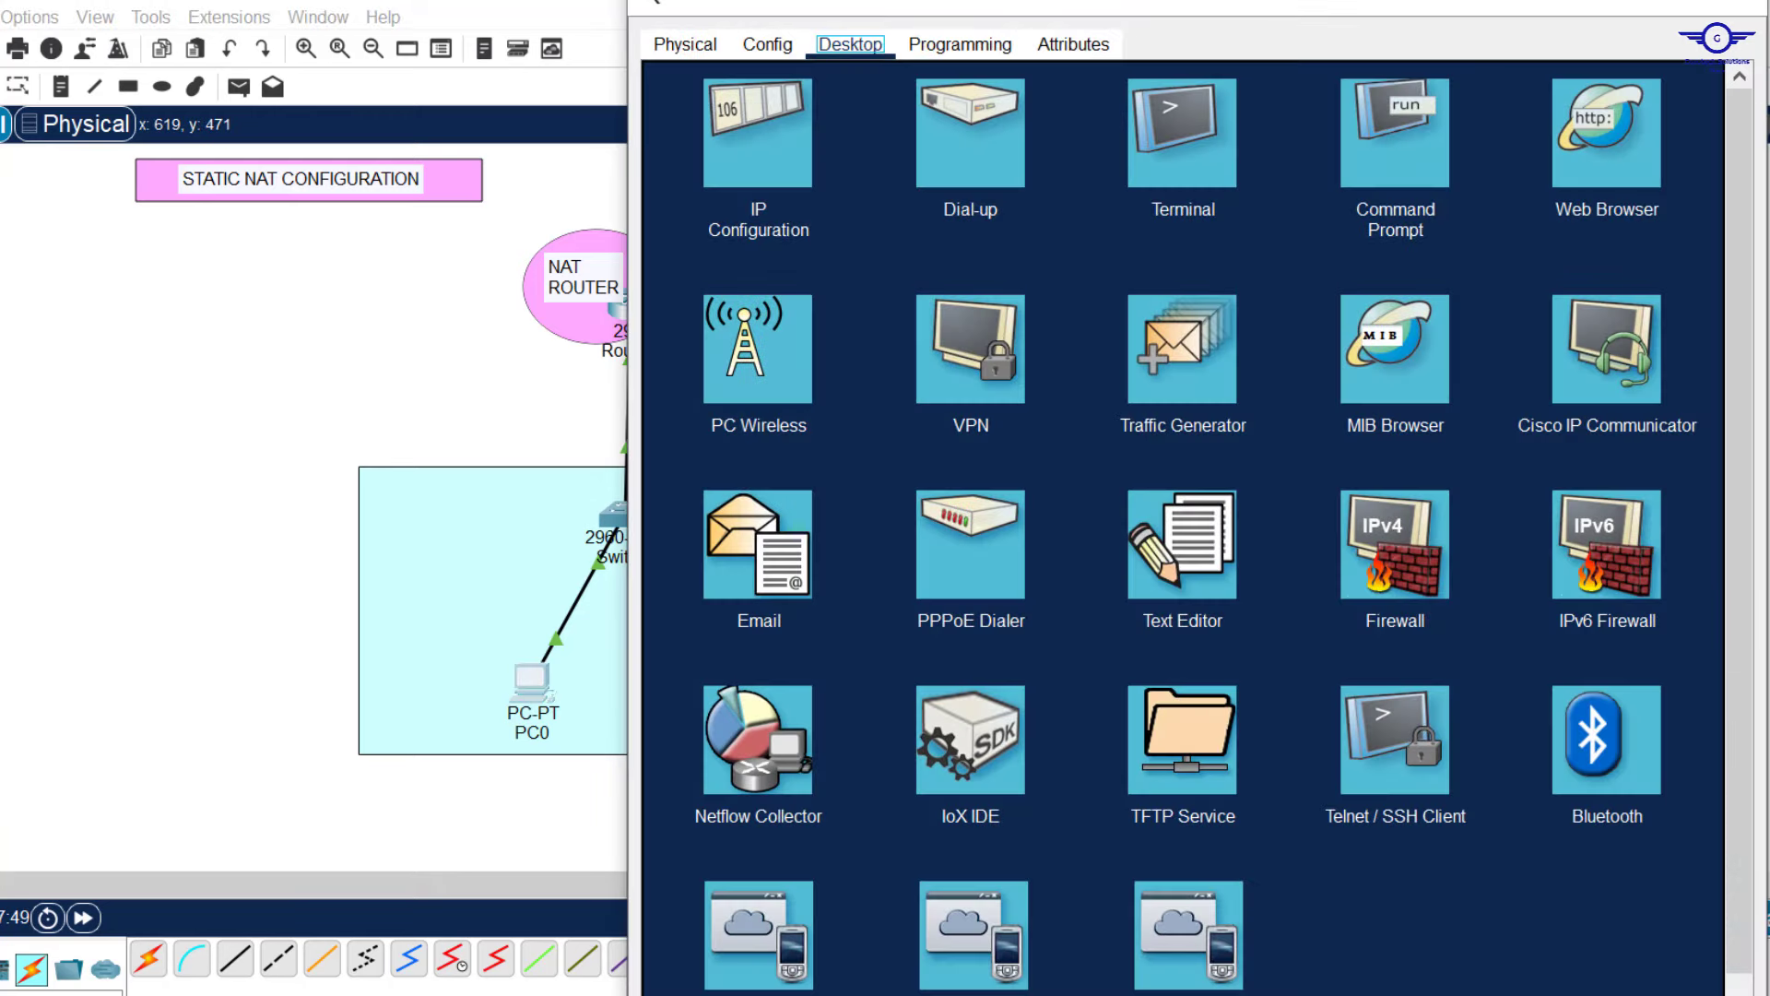
drag(1282, 0, 1275, 189)
click(1374, 350)
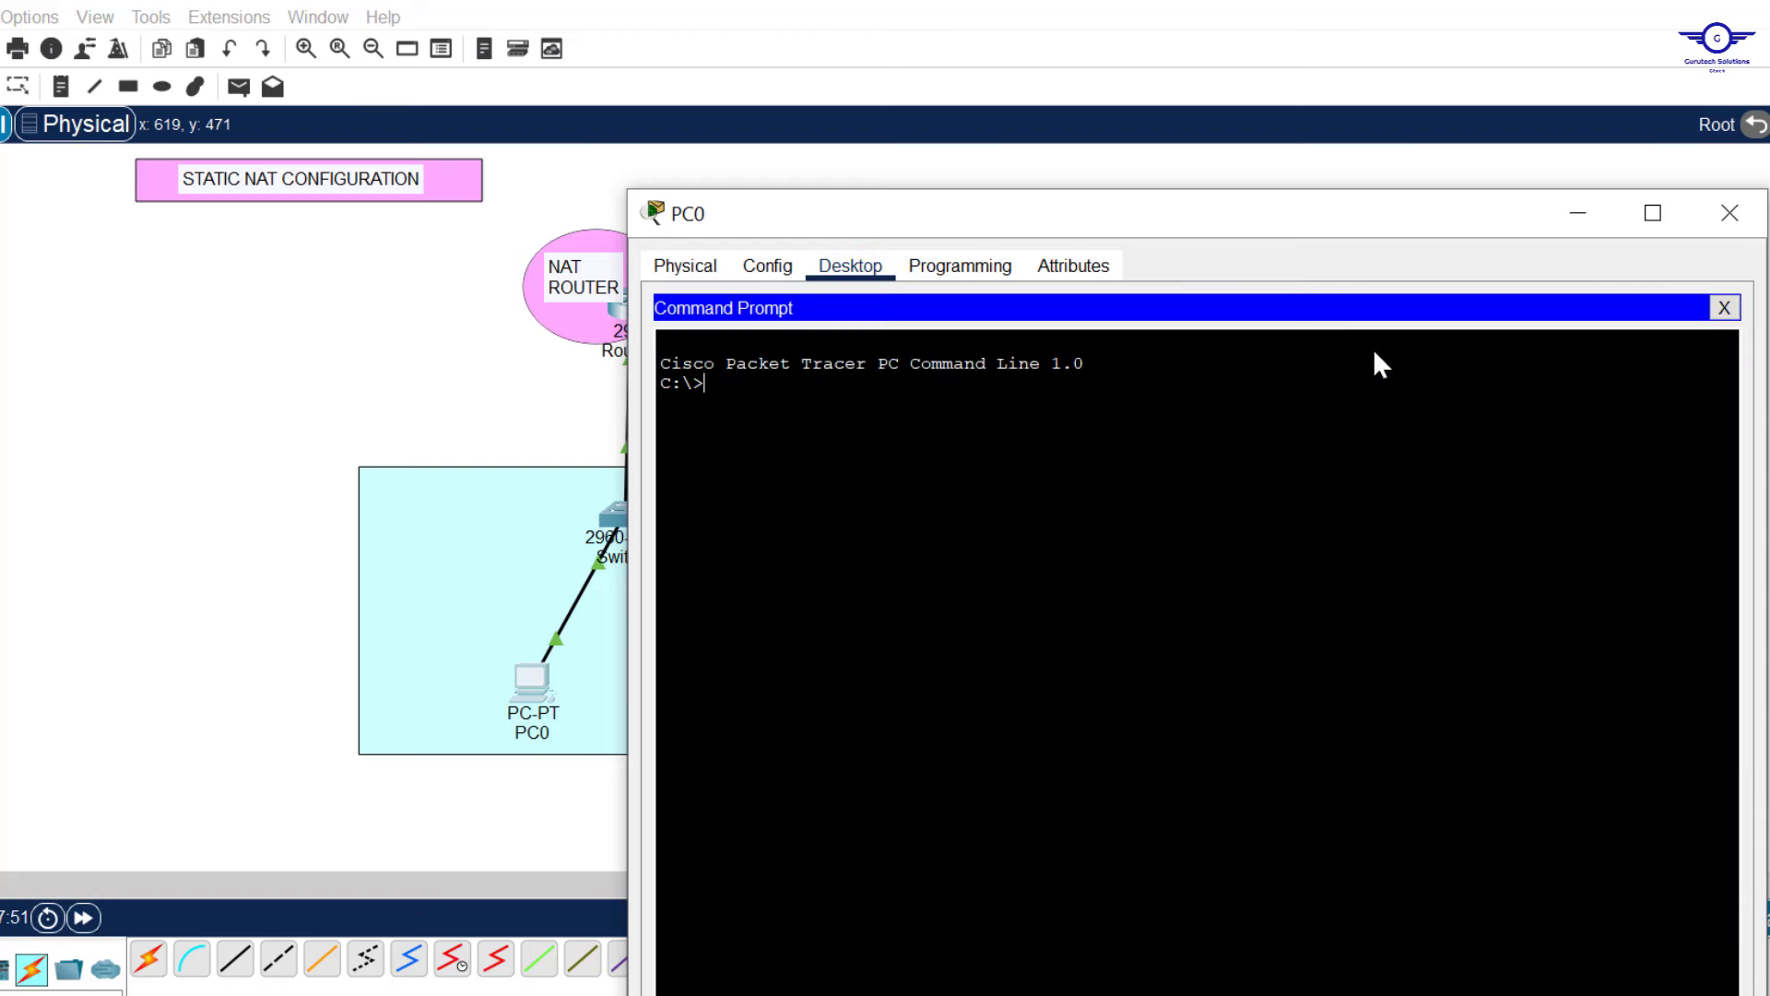
text(ping 8.8.8.8)
key(Return)
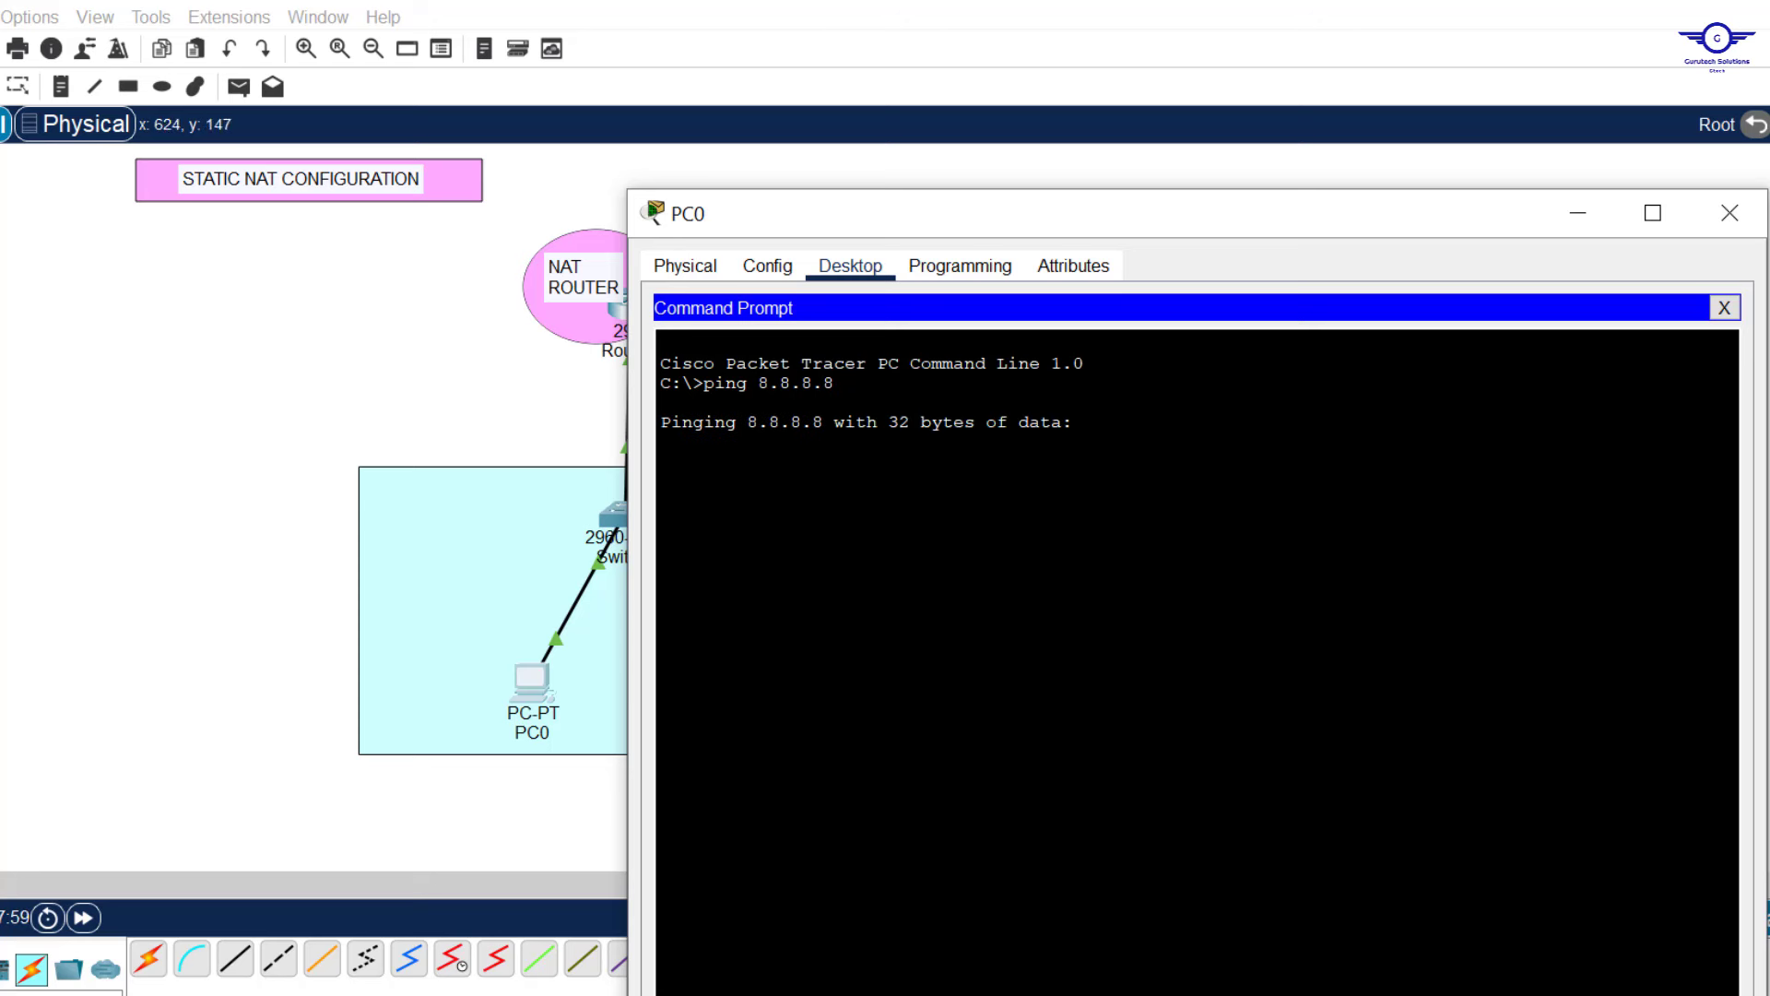
click(1728, 215)
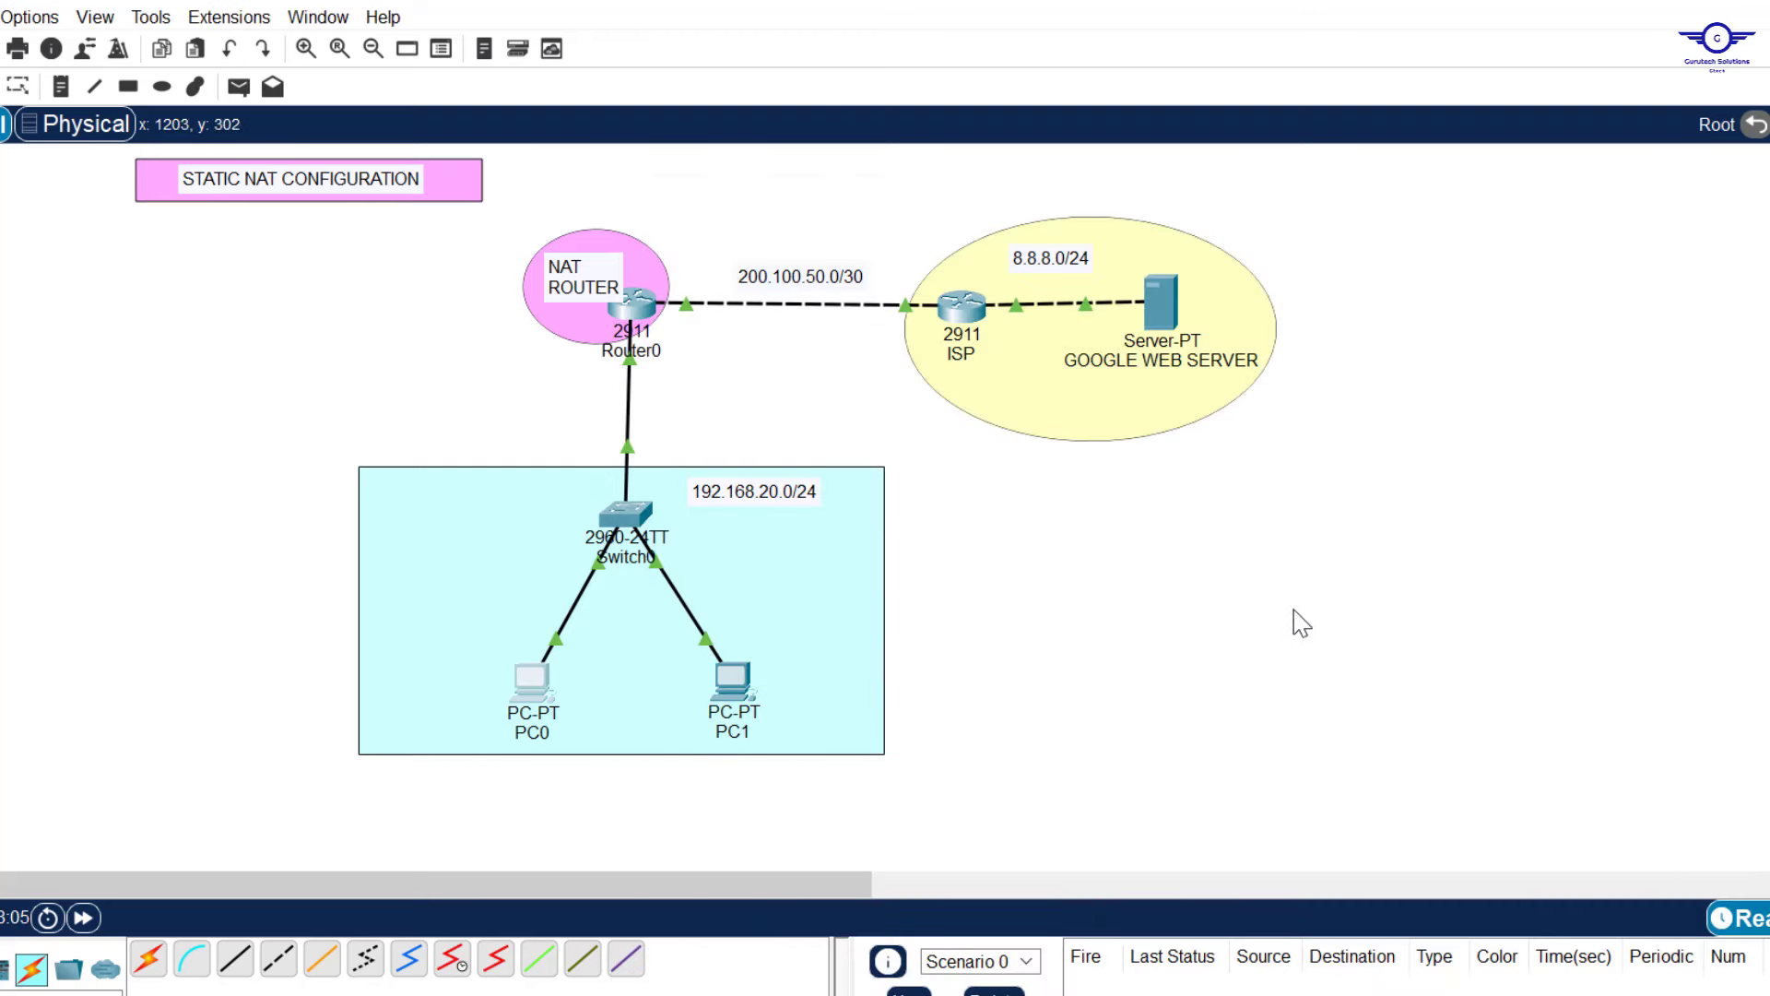
Switch to Notepad and review step 3 of config-guide.txt on pinging and tracerouting the Google server.
key(alt+Tab)
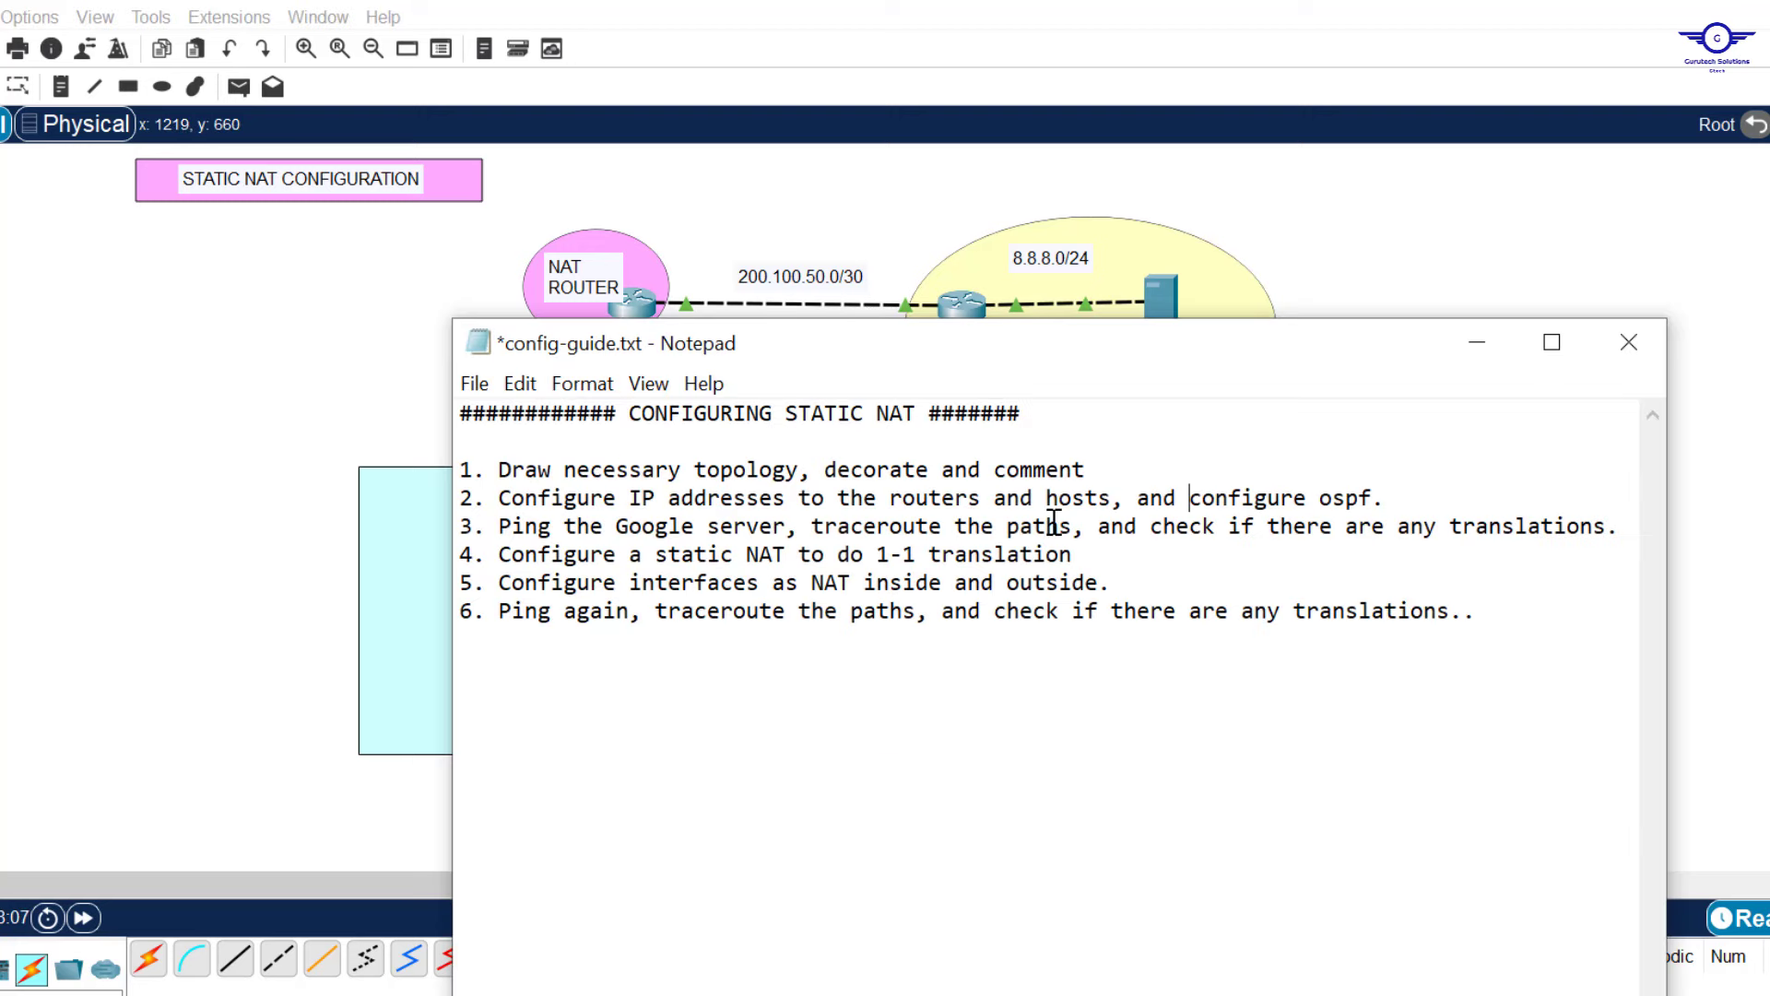
click(498, 526)
shift+click(1494, 548)
drag(1494, 547, 1547, 433)
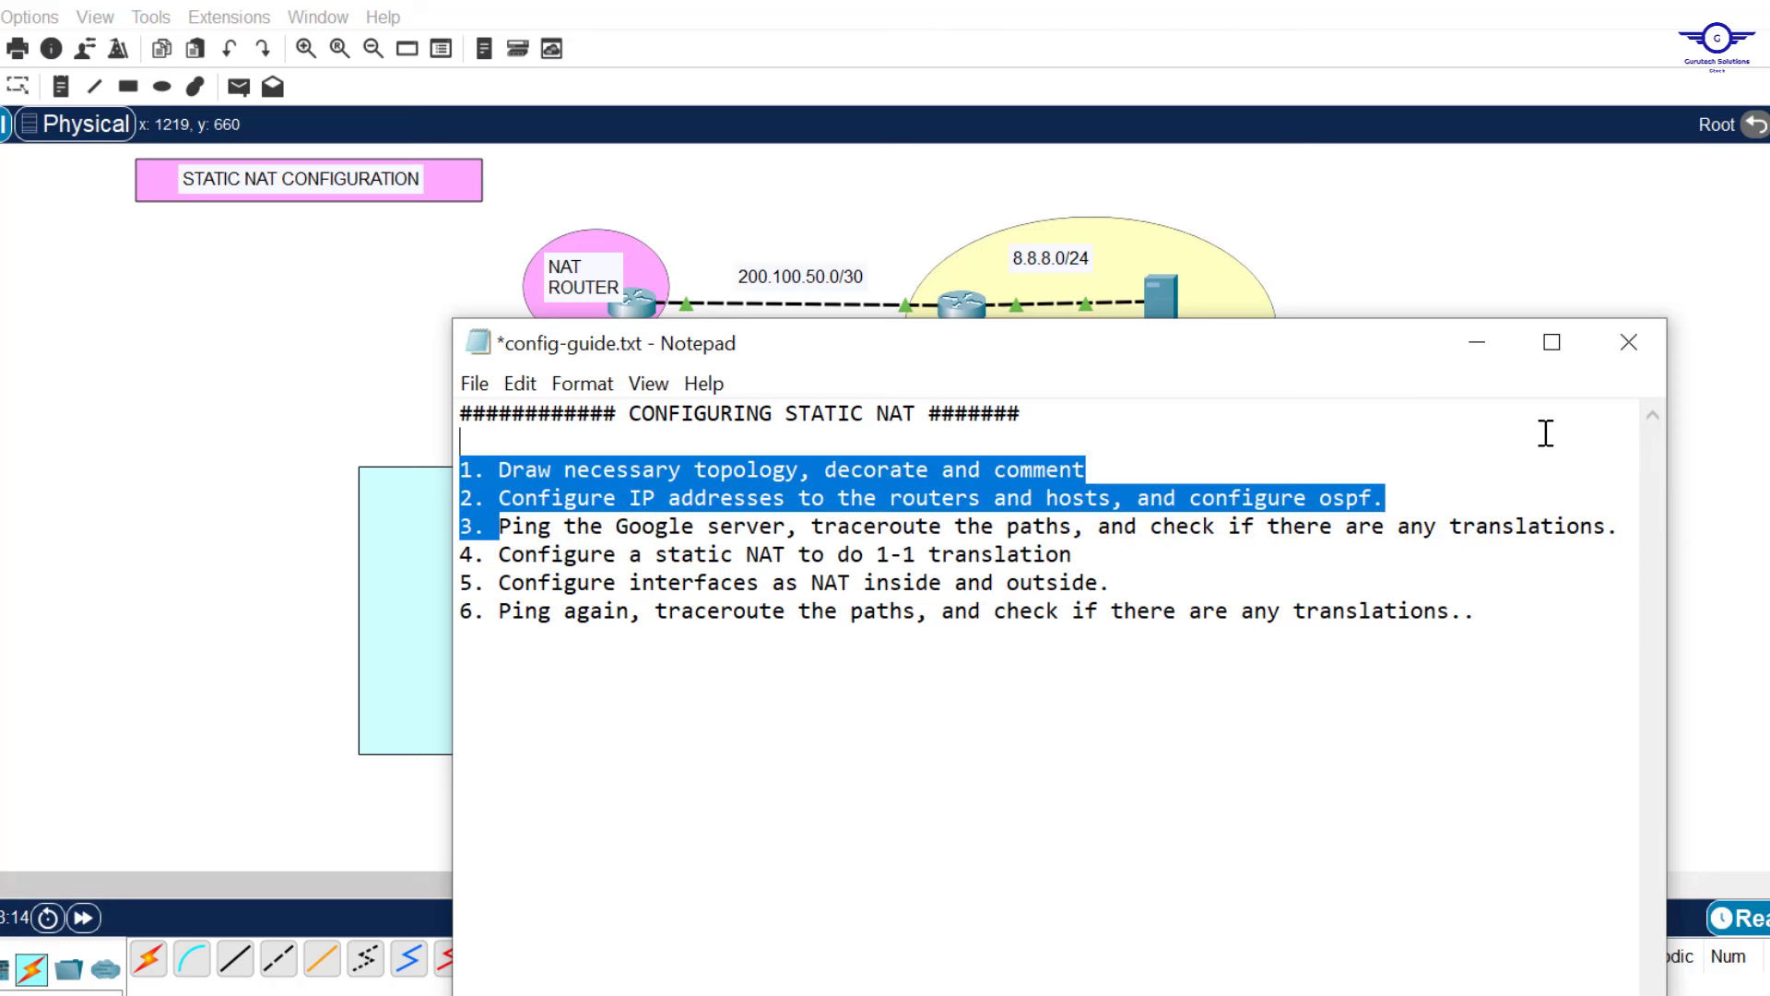
click(1523, 312)
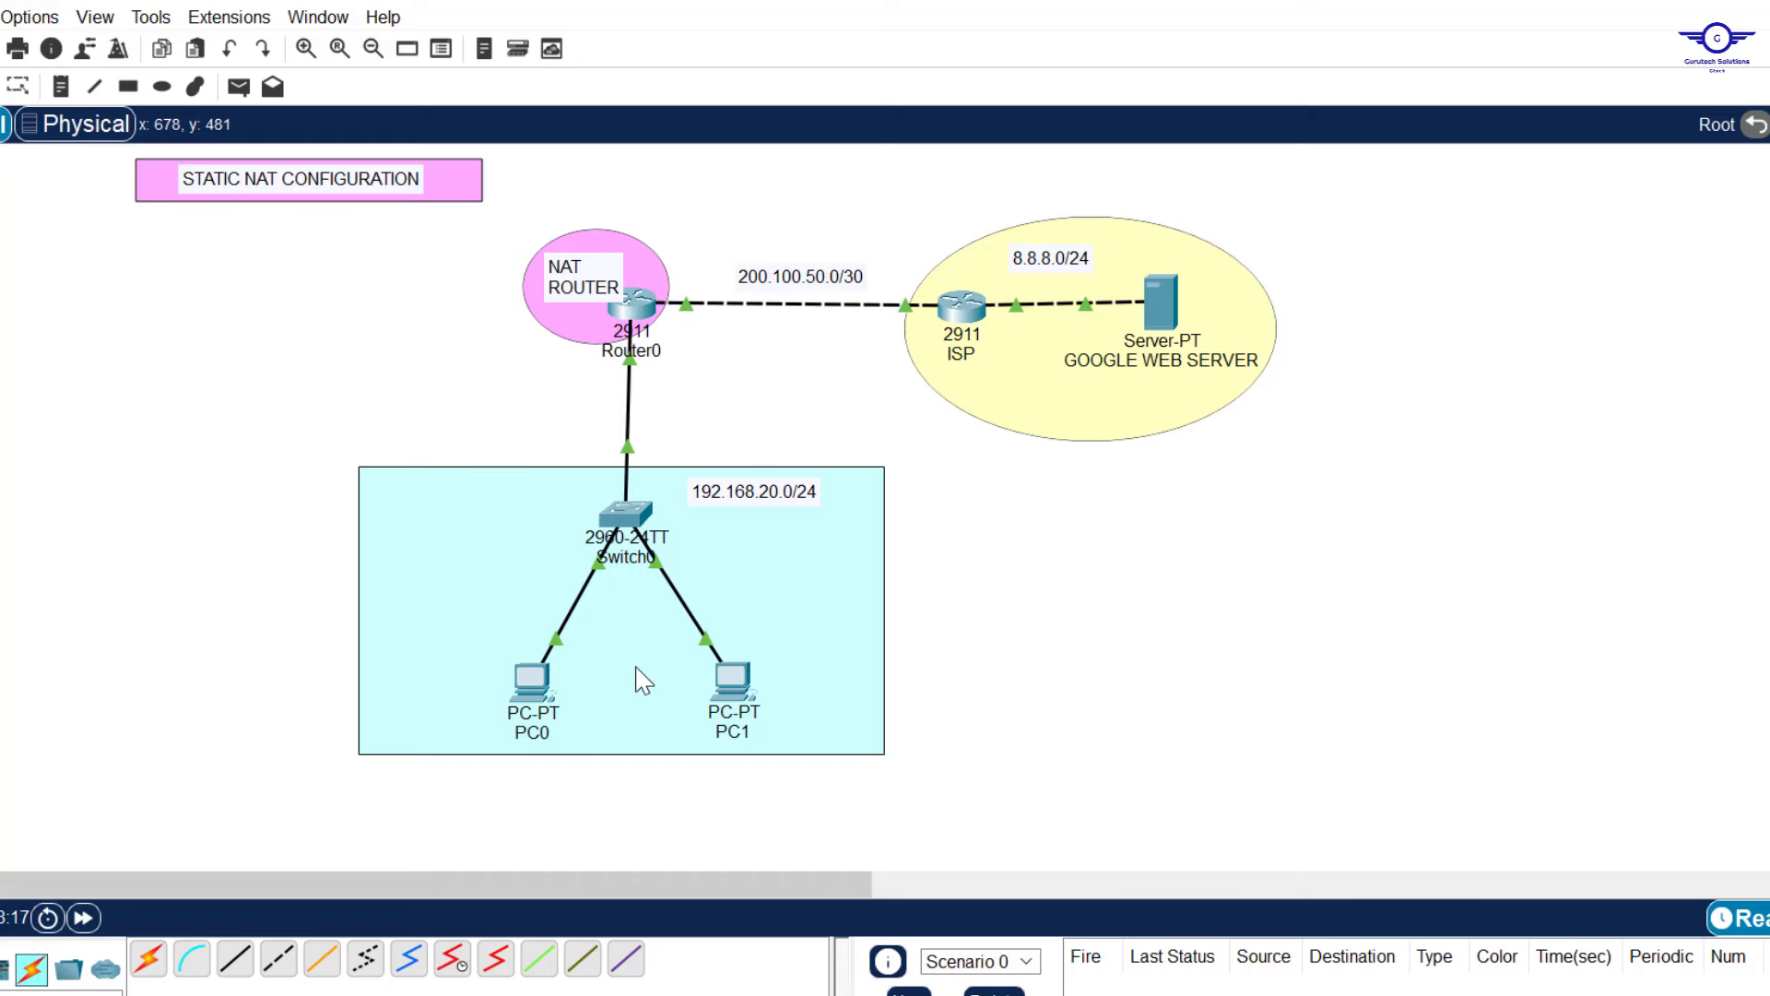
Trace the route to 8.8.8.8 from PC0's command prompt and examine the second hop.
click(731, 681)
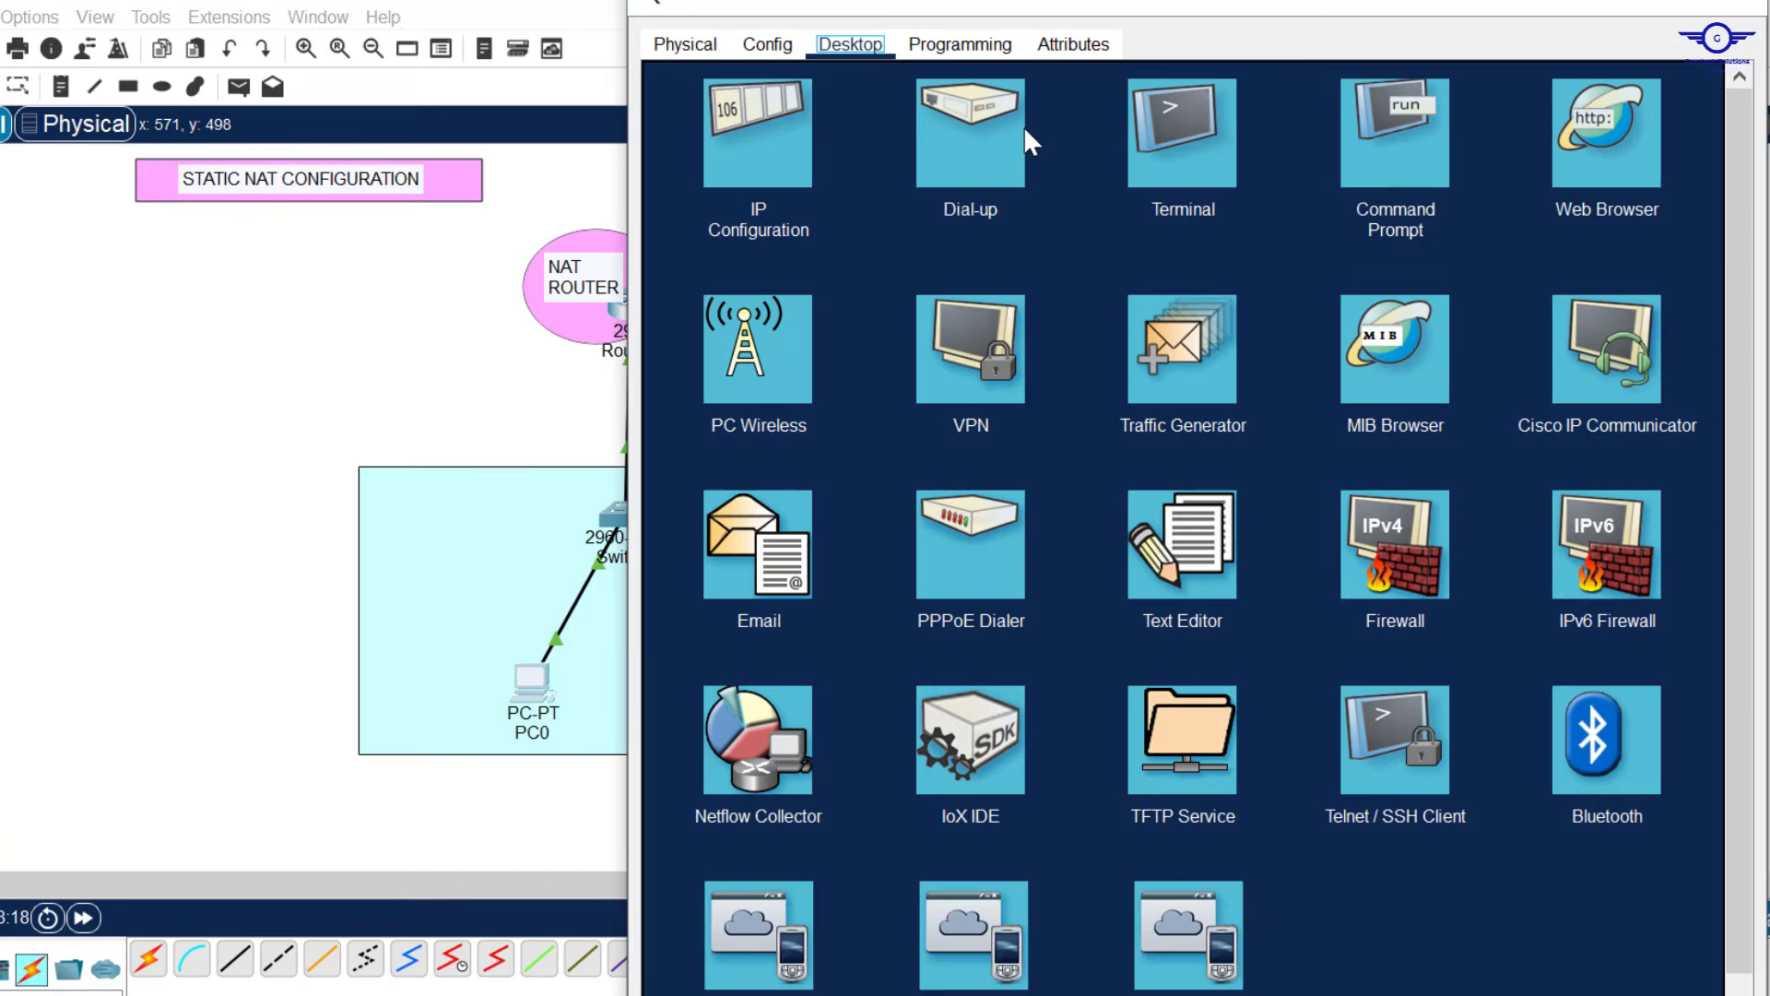
click(1385, 157)
text(tracert 8)
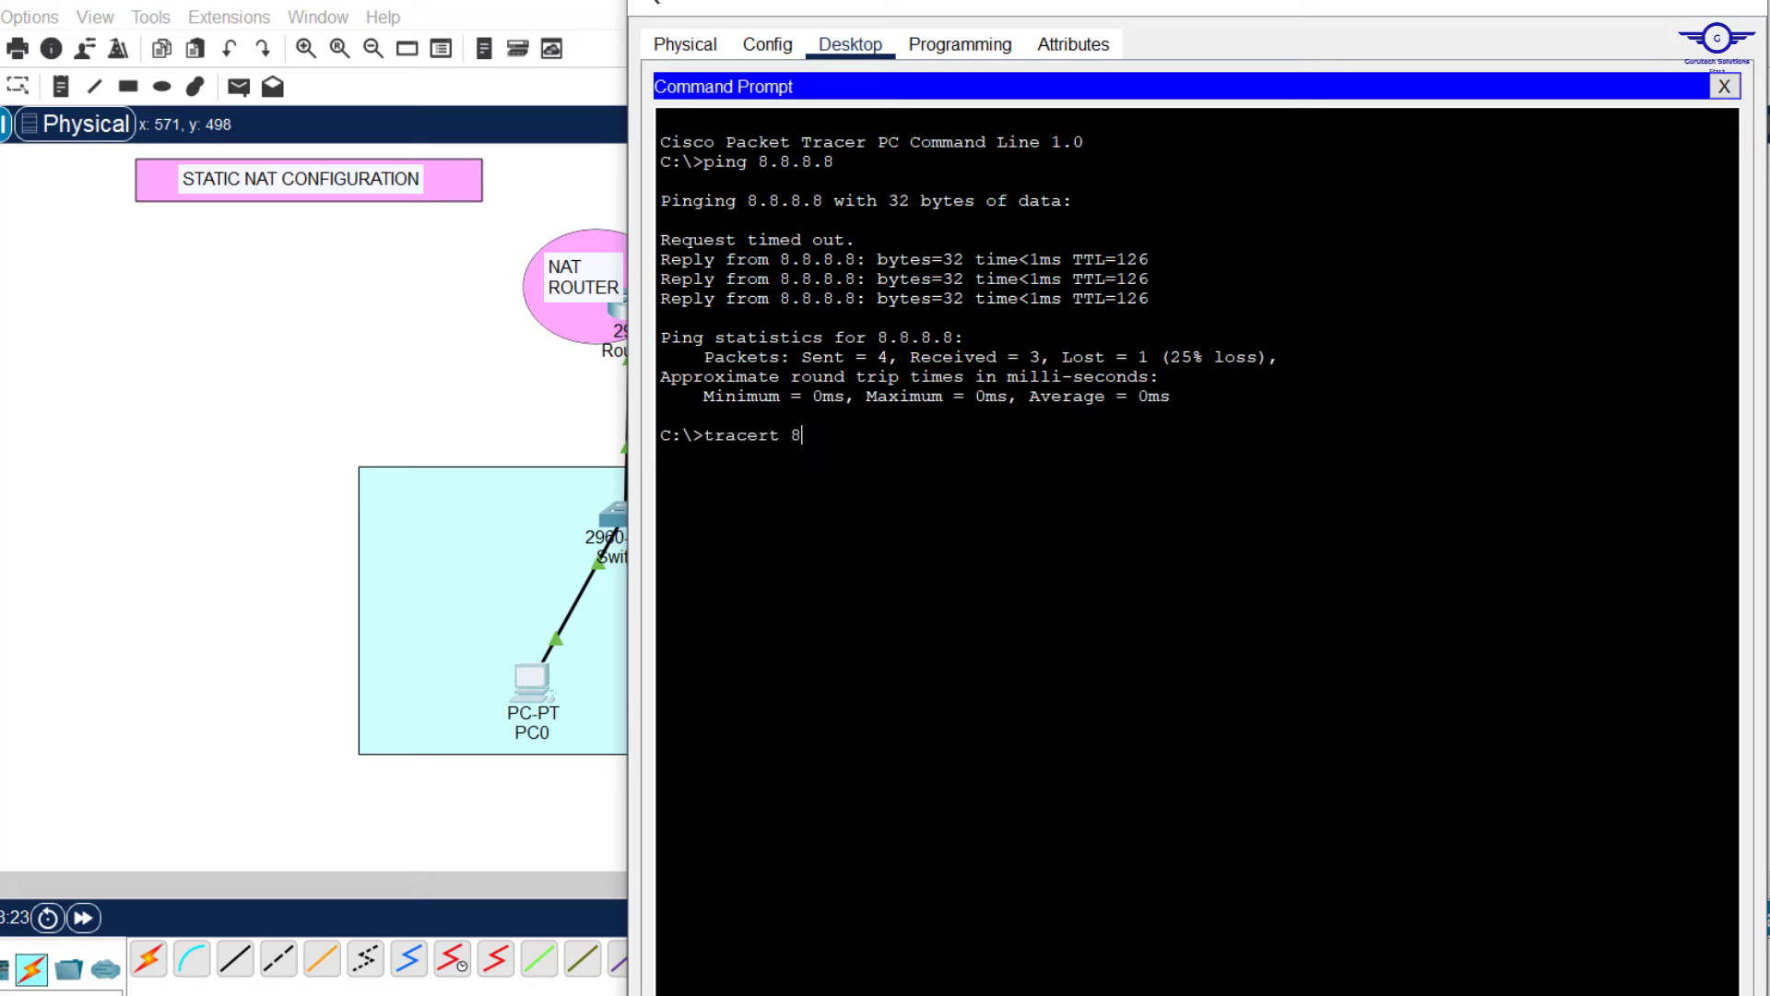
text(.8.8.8)
key(Return)
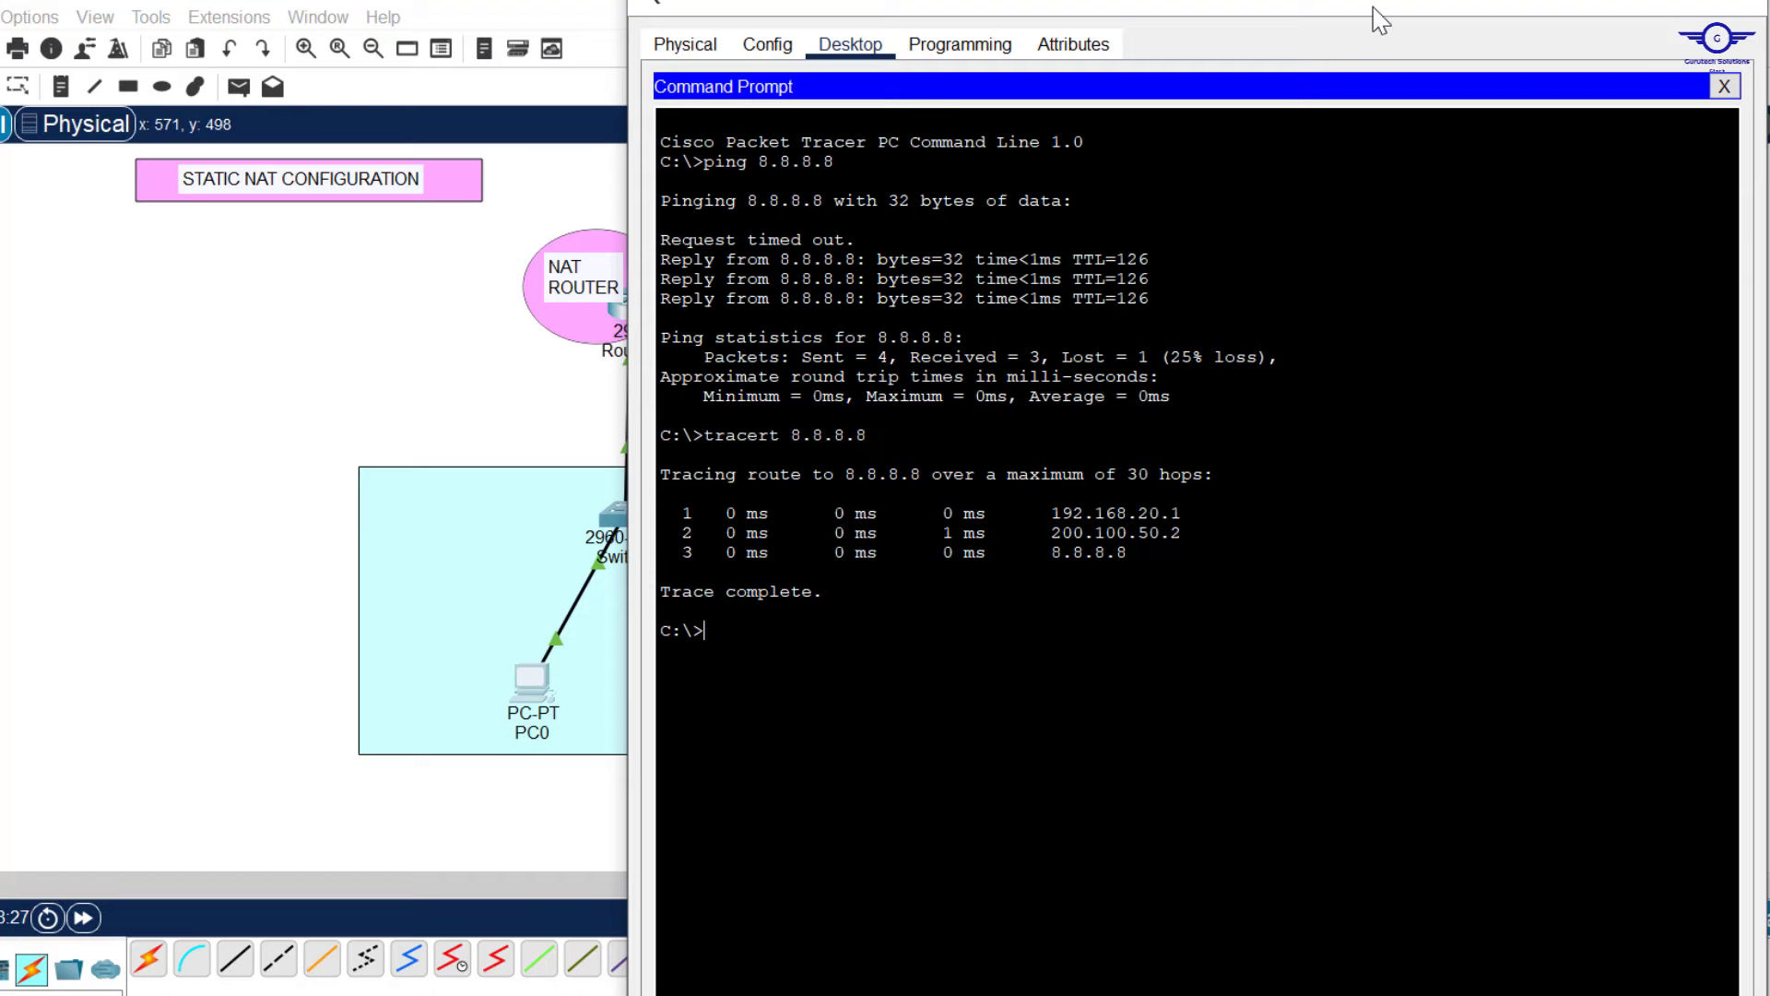
drag(1371, 12, 1497, 404)
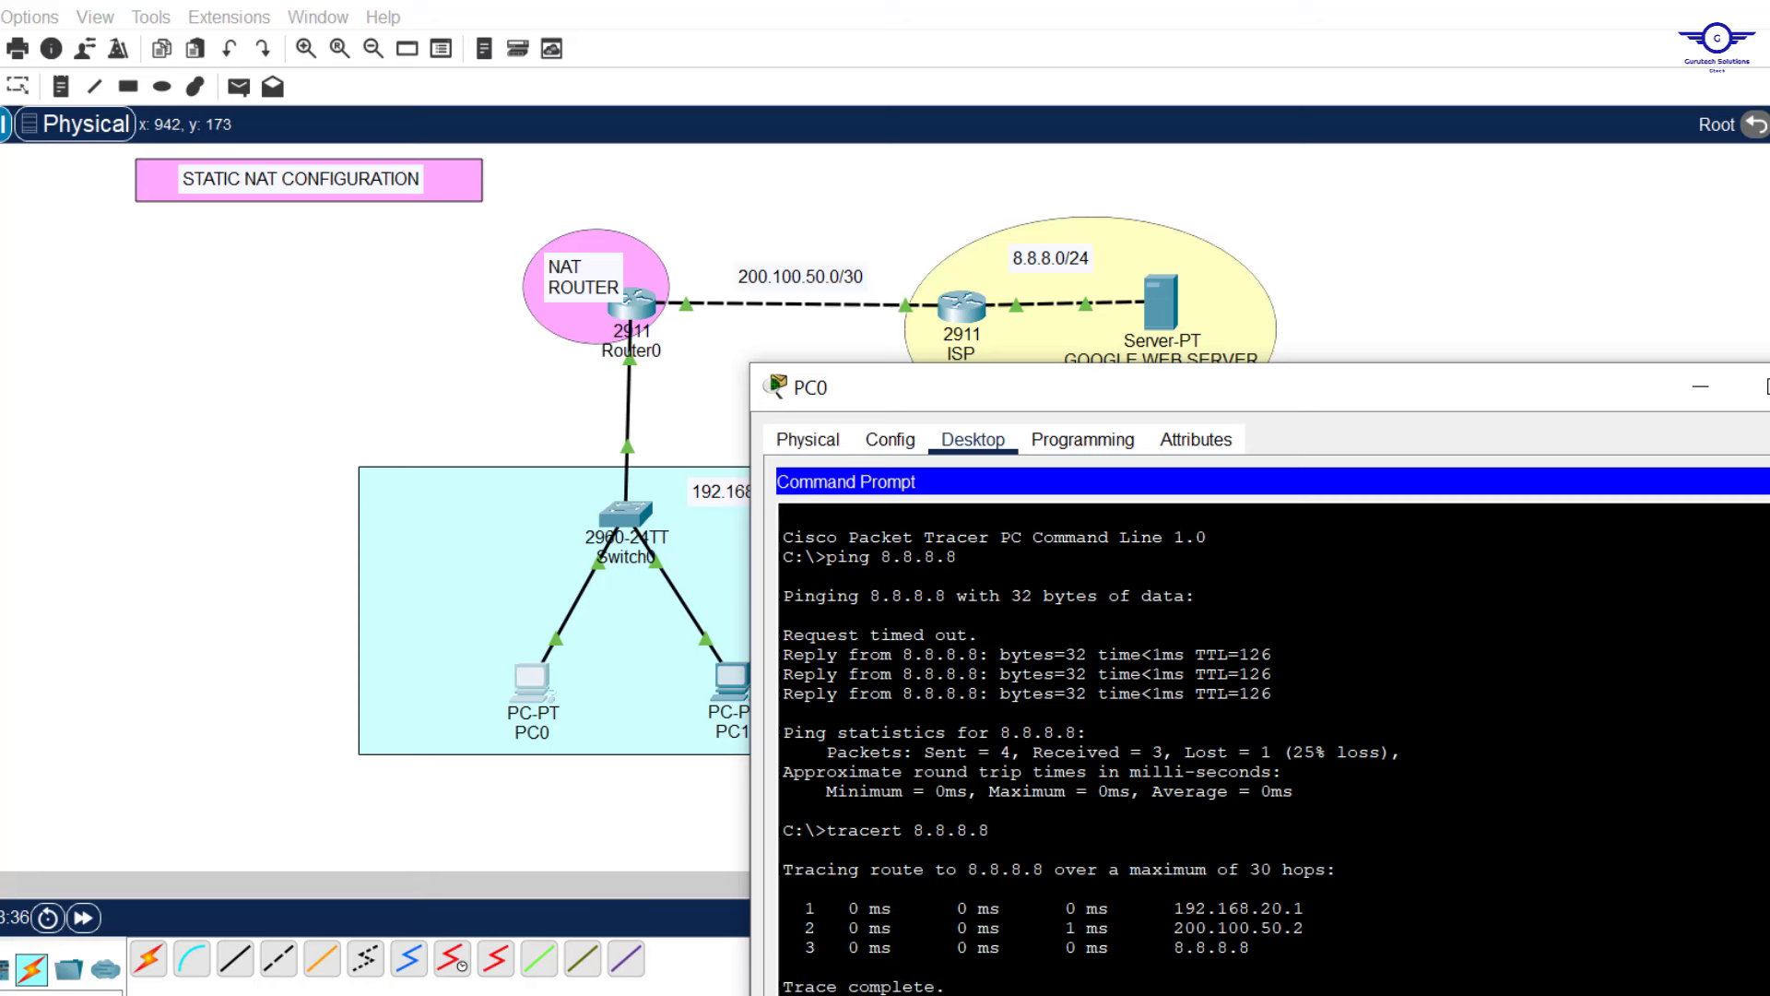
drag(1303, 927, 1174, 928)
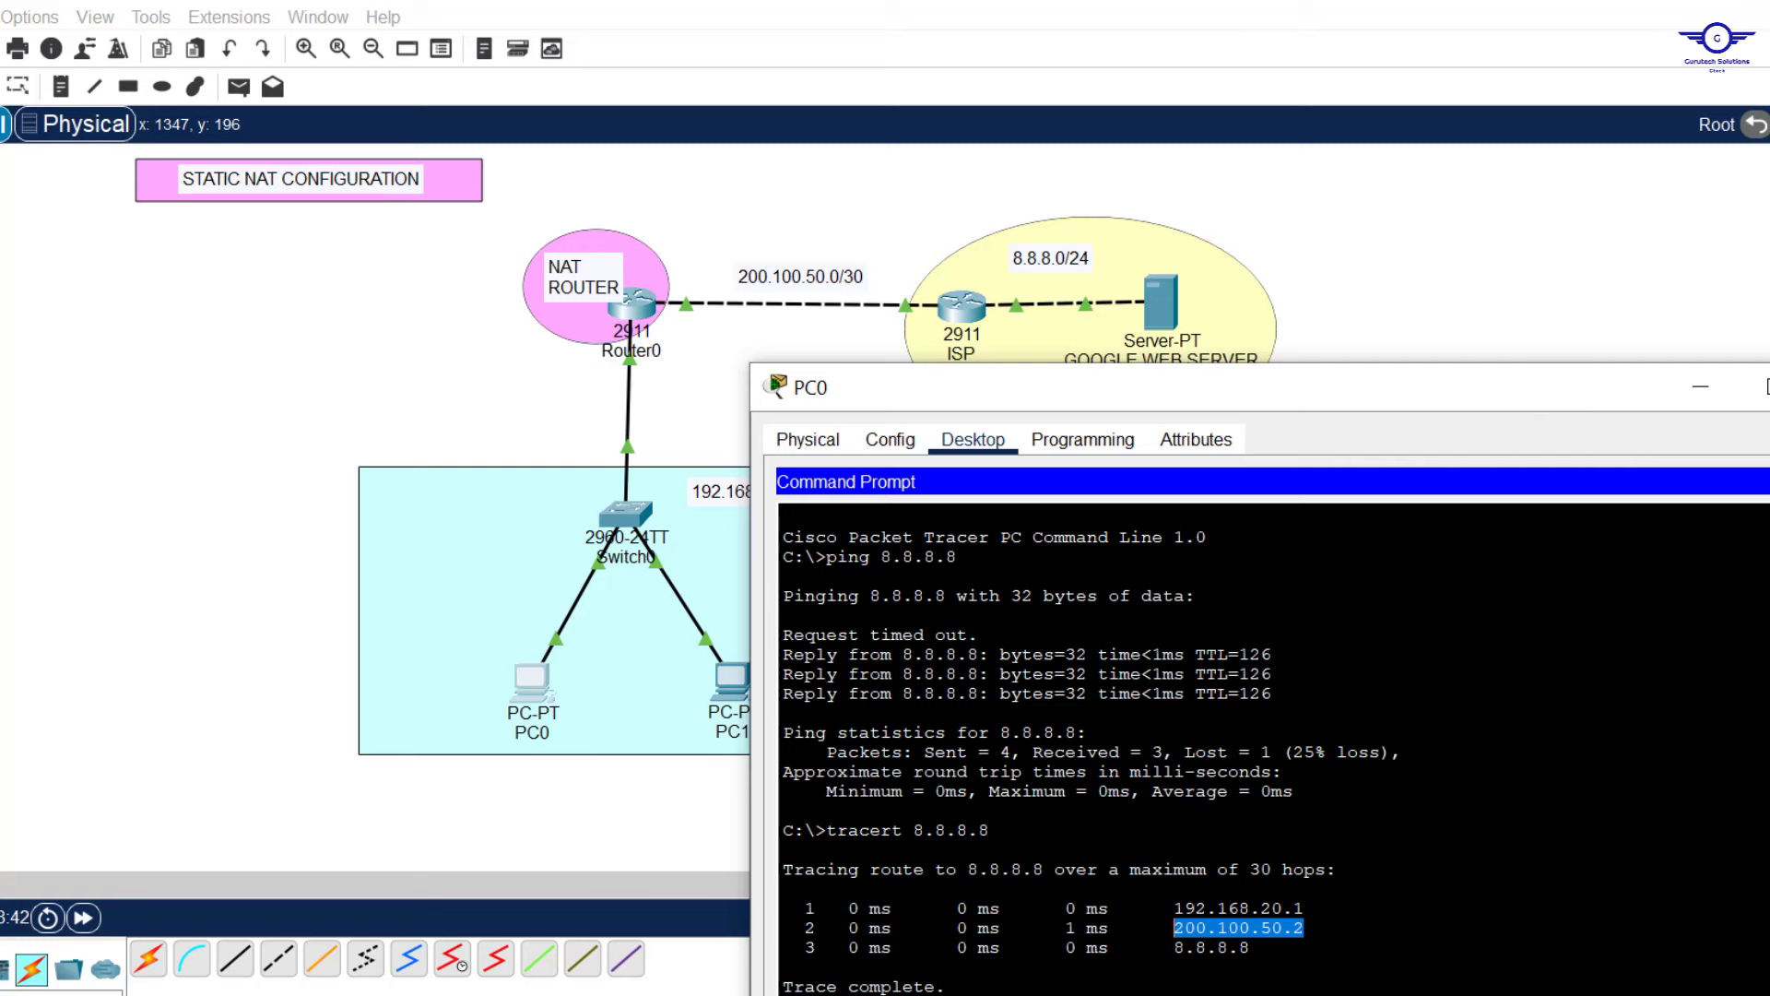
click(1769, 387)
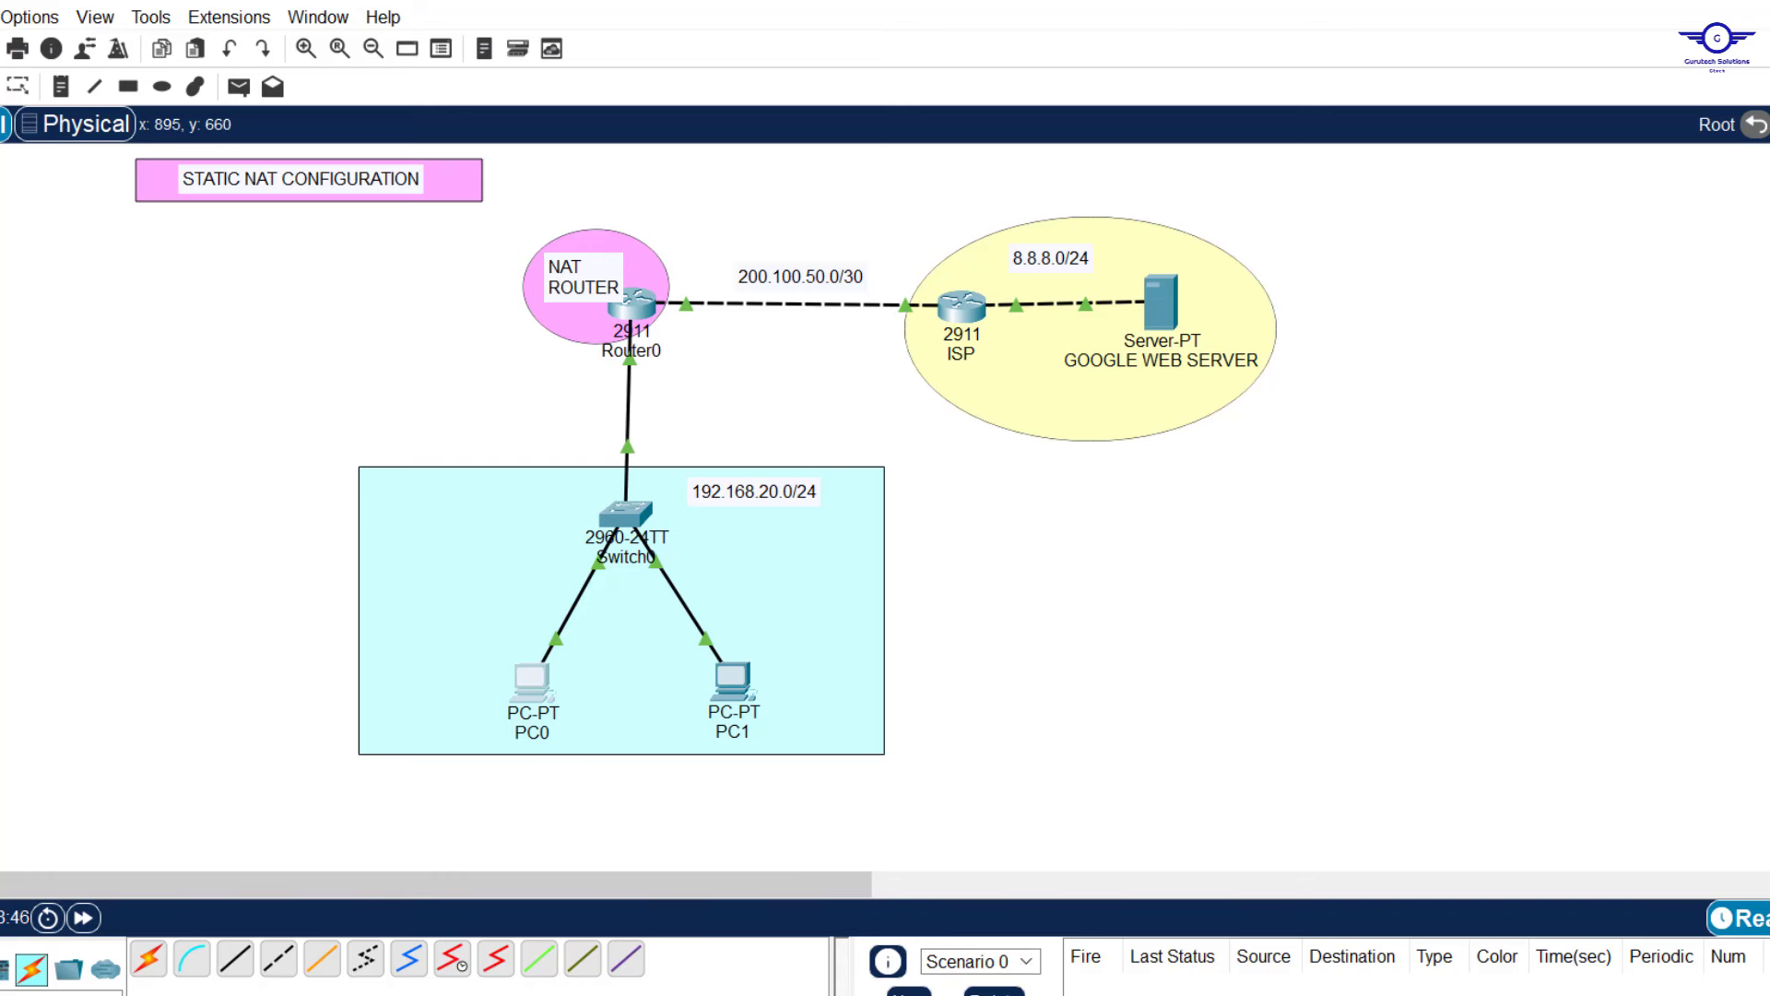
Switch to Notepad and highlight the instruction in step 3 to check for any translations.
key(alt+Tab)
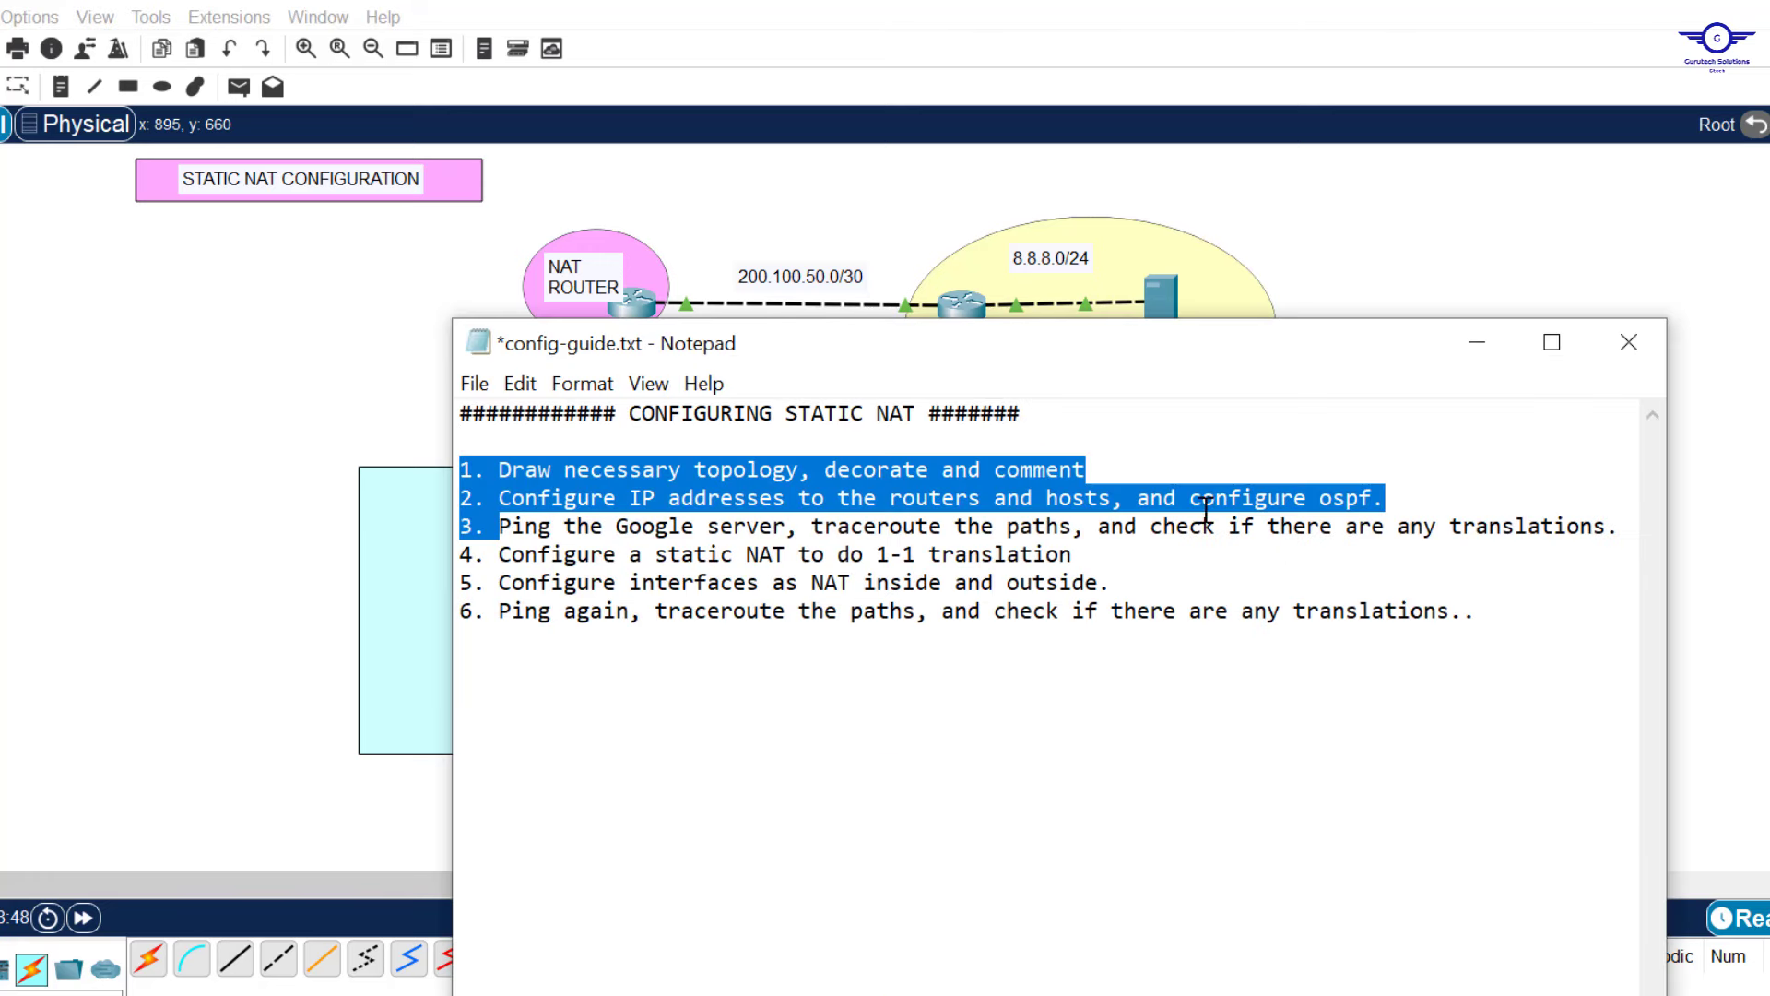
drag(1152, 526, 1679, 525)
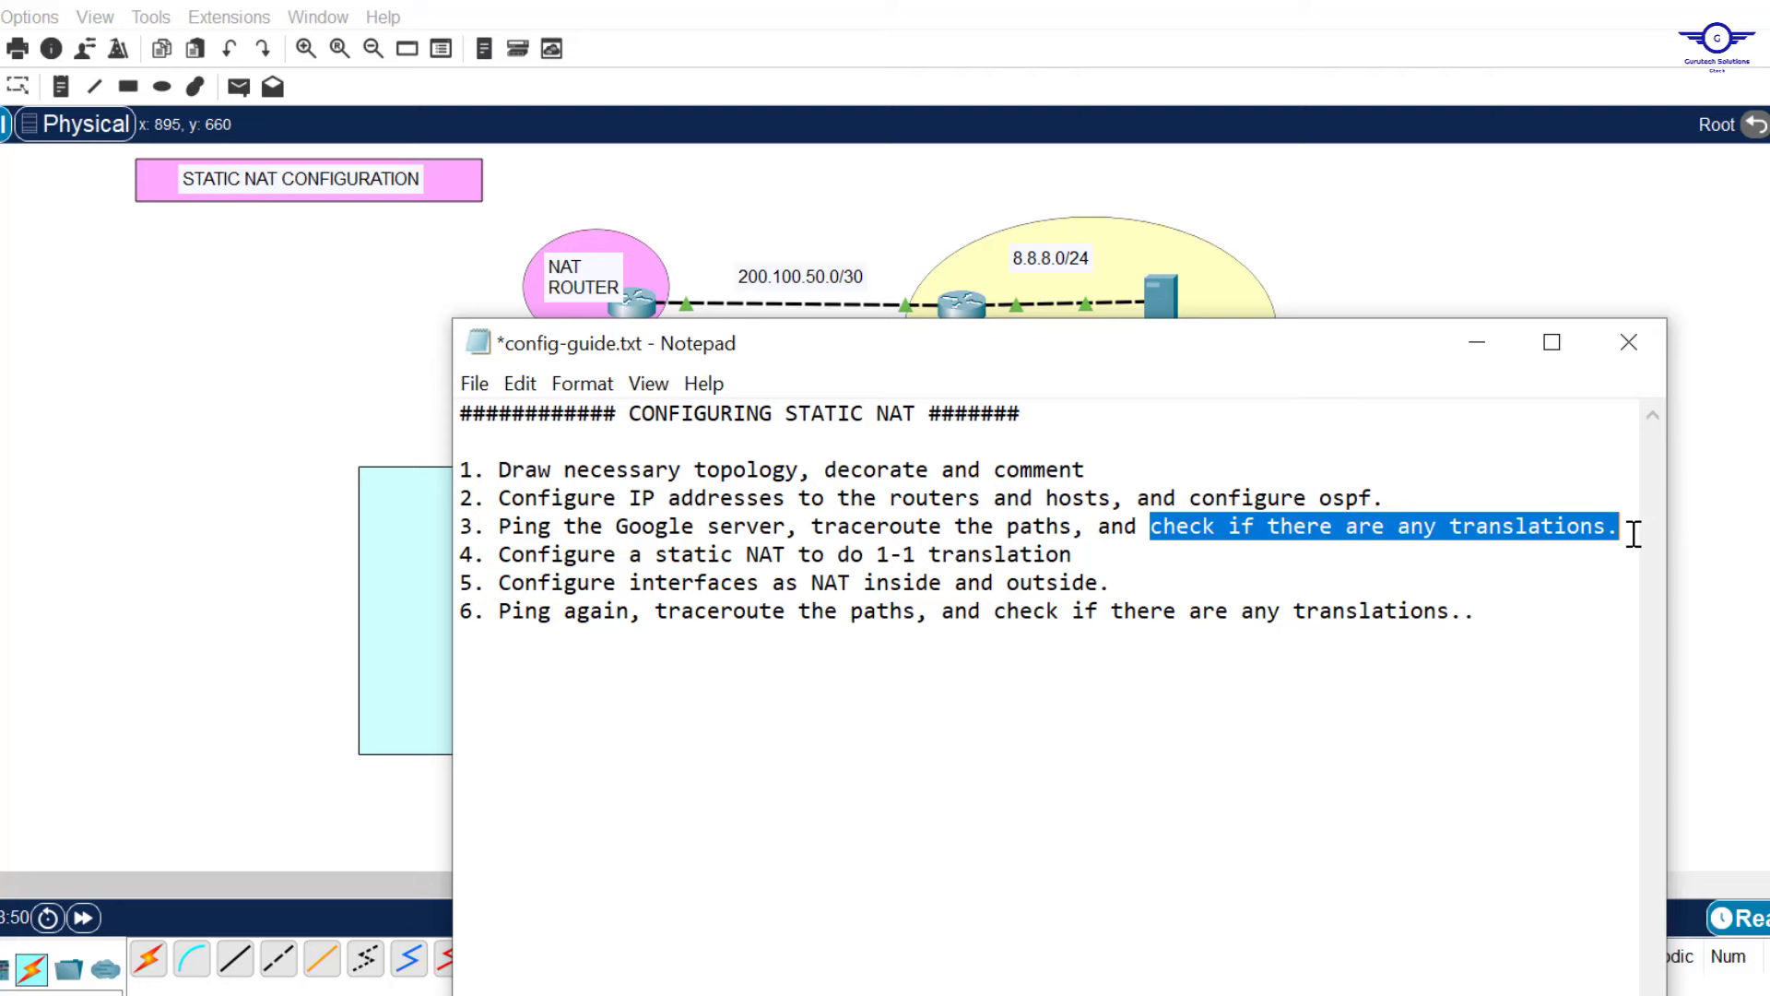
click(1423, 265)
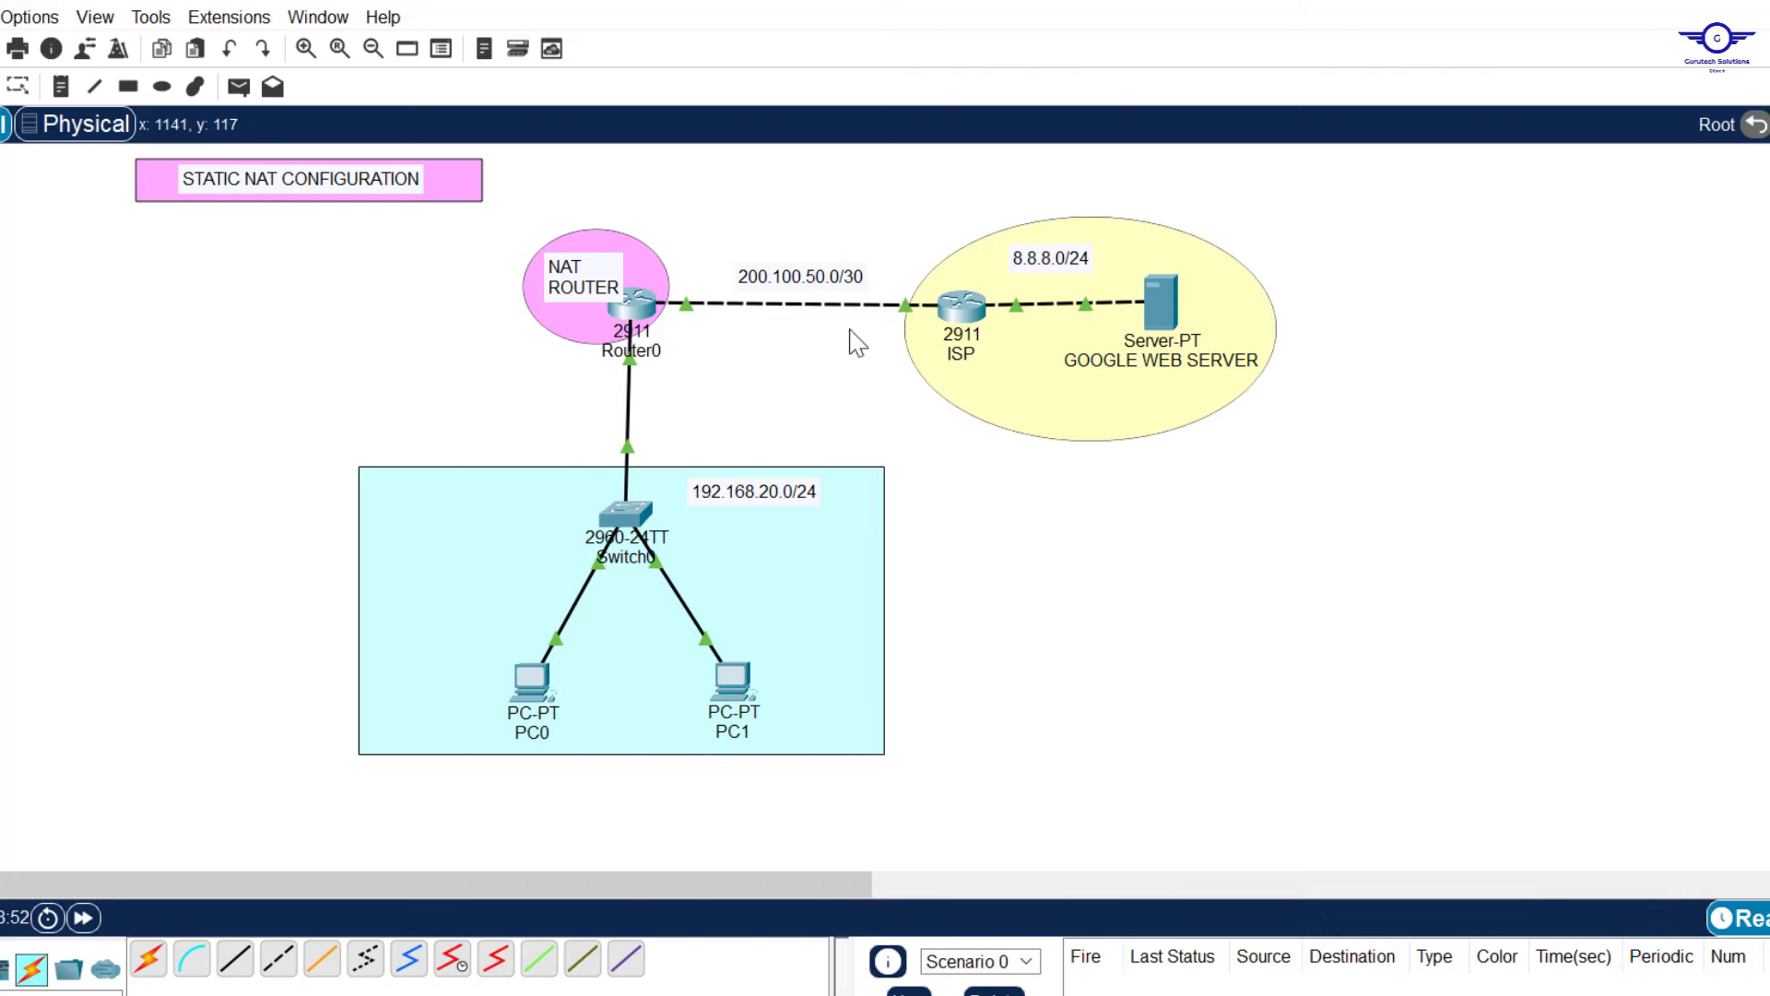
Return Router0's CLI from global configuration to privileged EXEC mode with the end command.
click(638, 307)
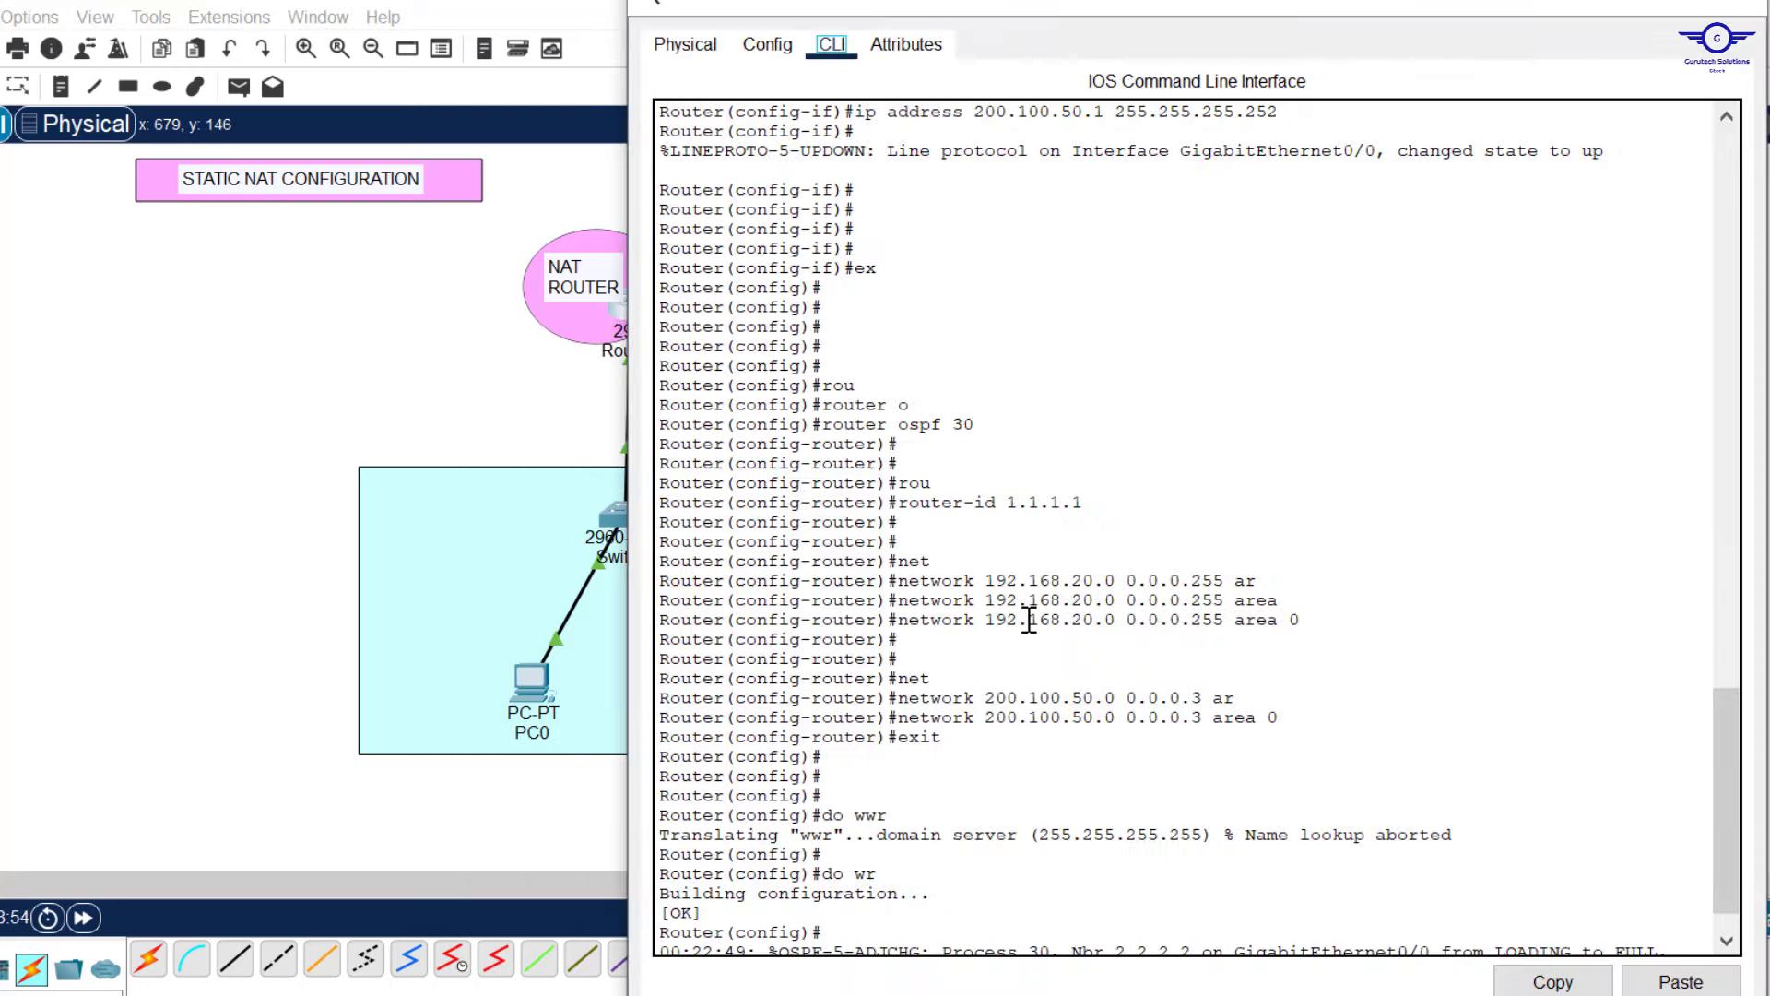
key(Return)
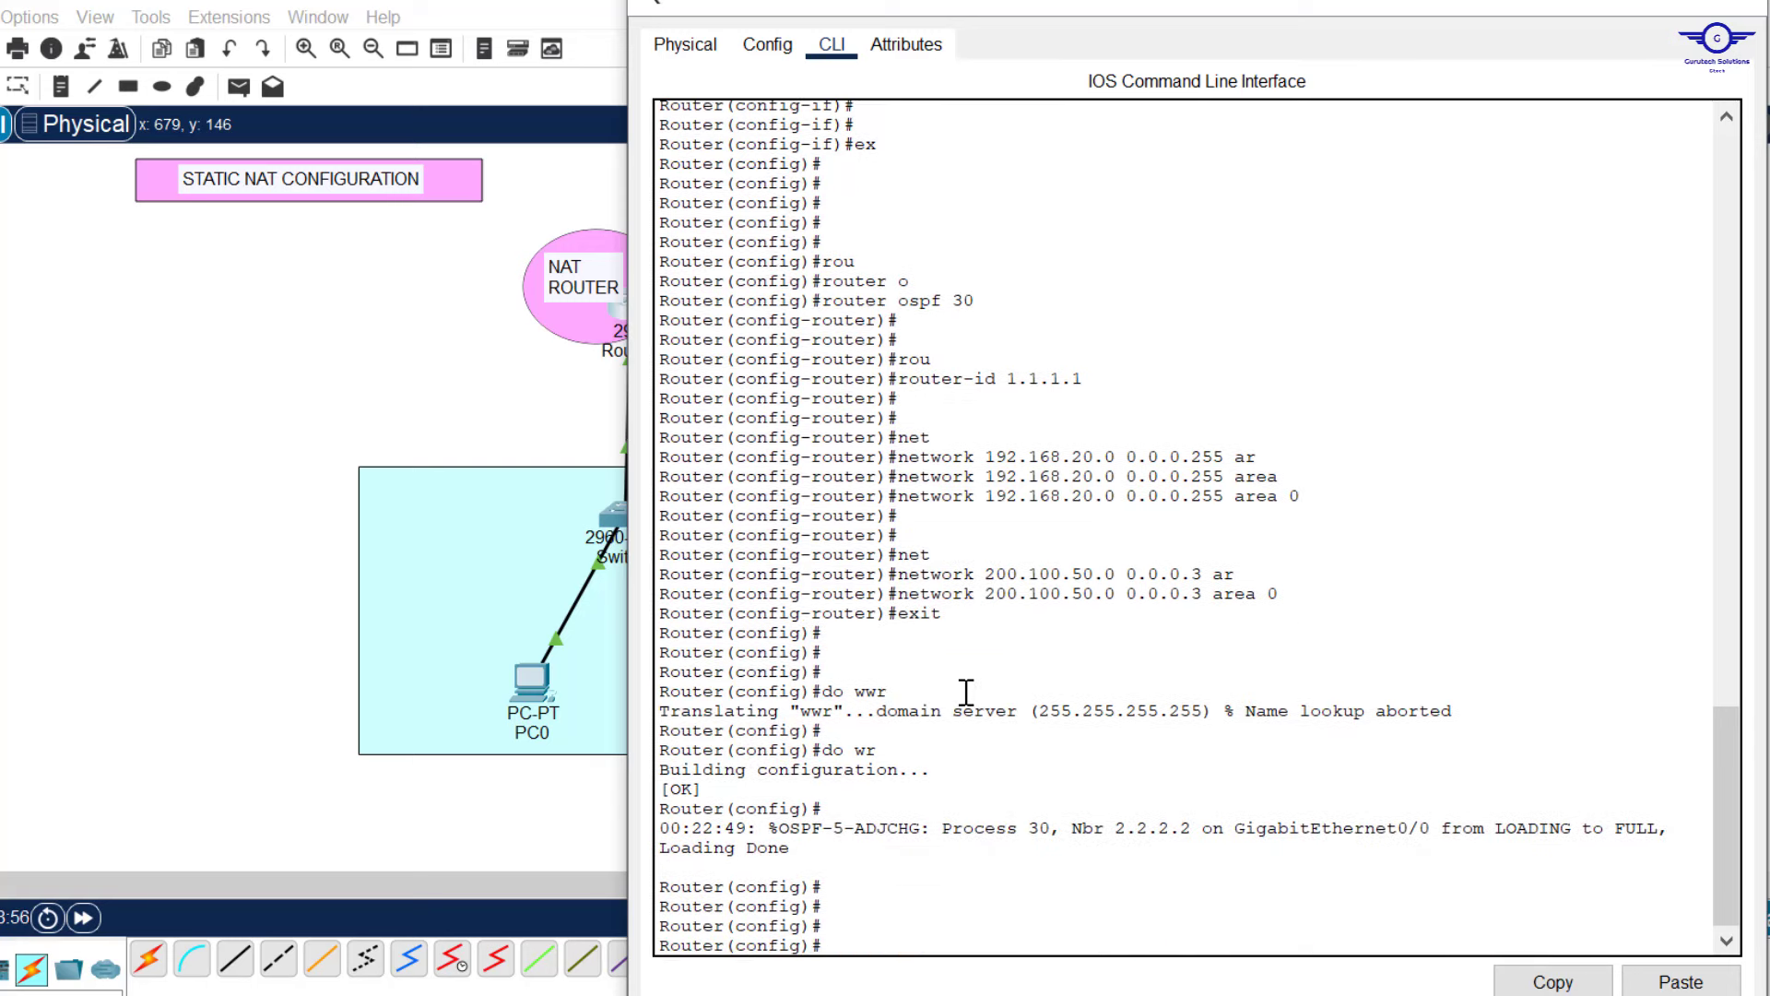
text(en)
key(Return)
key(Return)
key(Return)
key(Return)
key(Return)
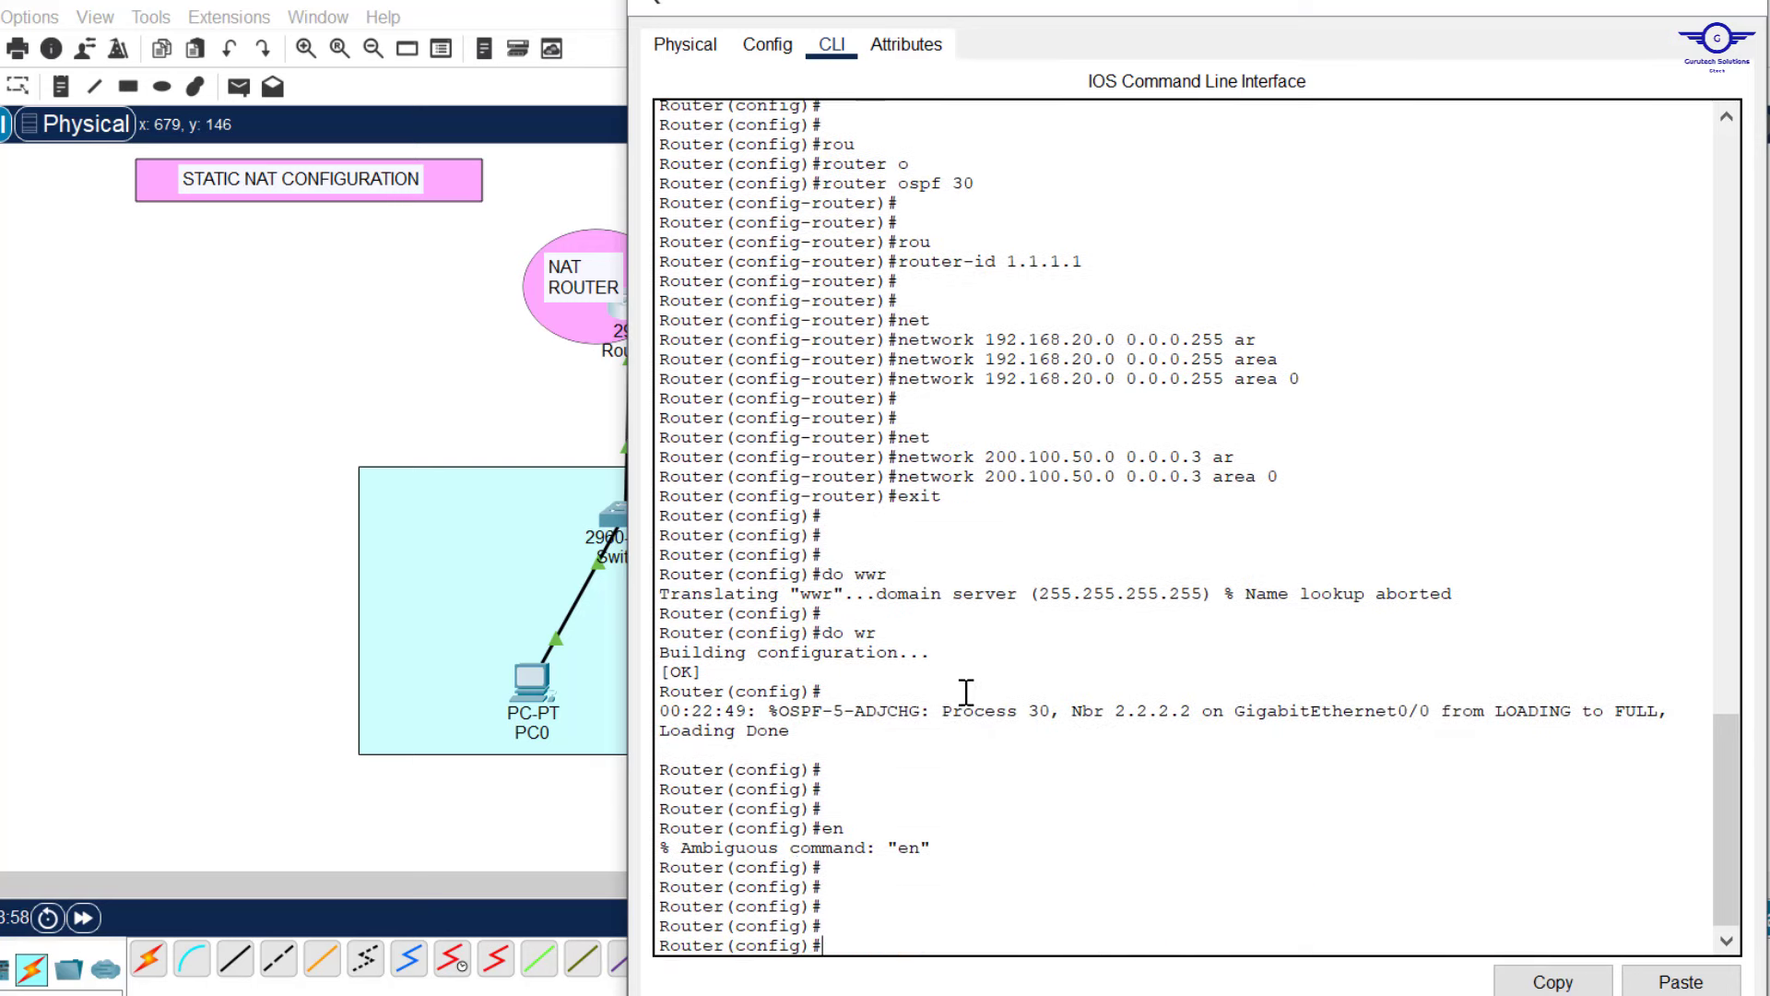
text(end)
key(Return)
key(Return)
key(Return)
key(Return)
key(Return)
key(Return)
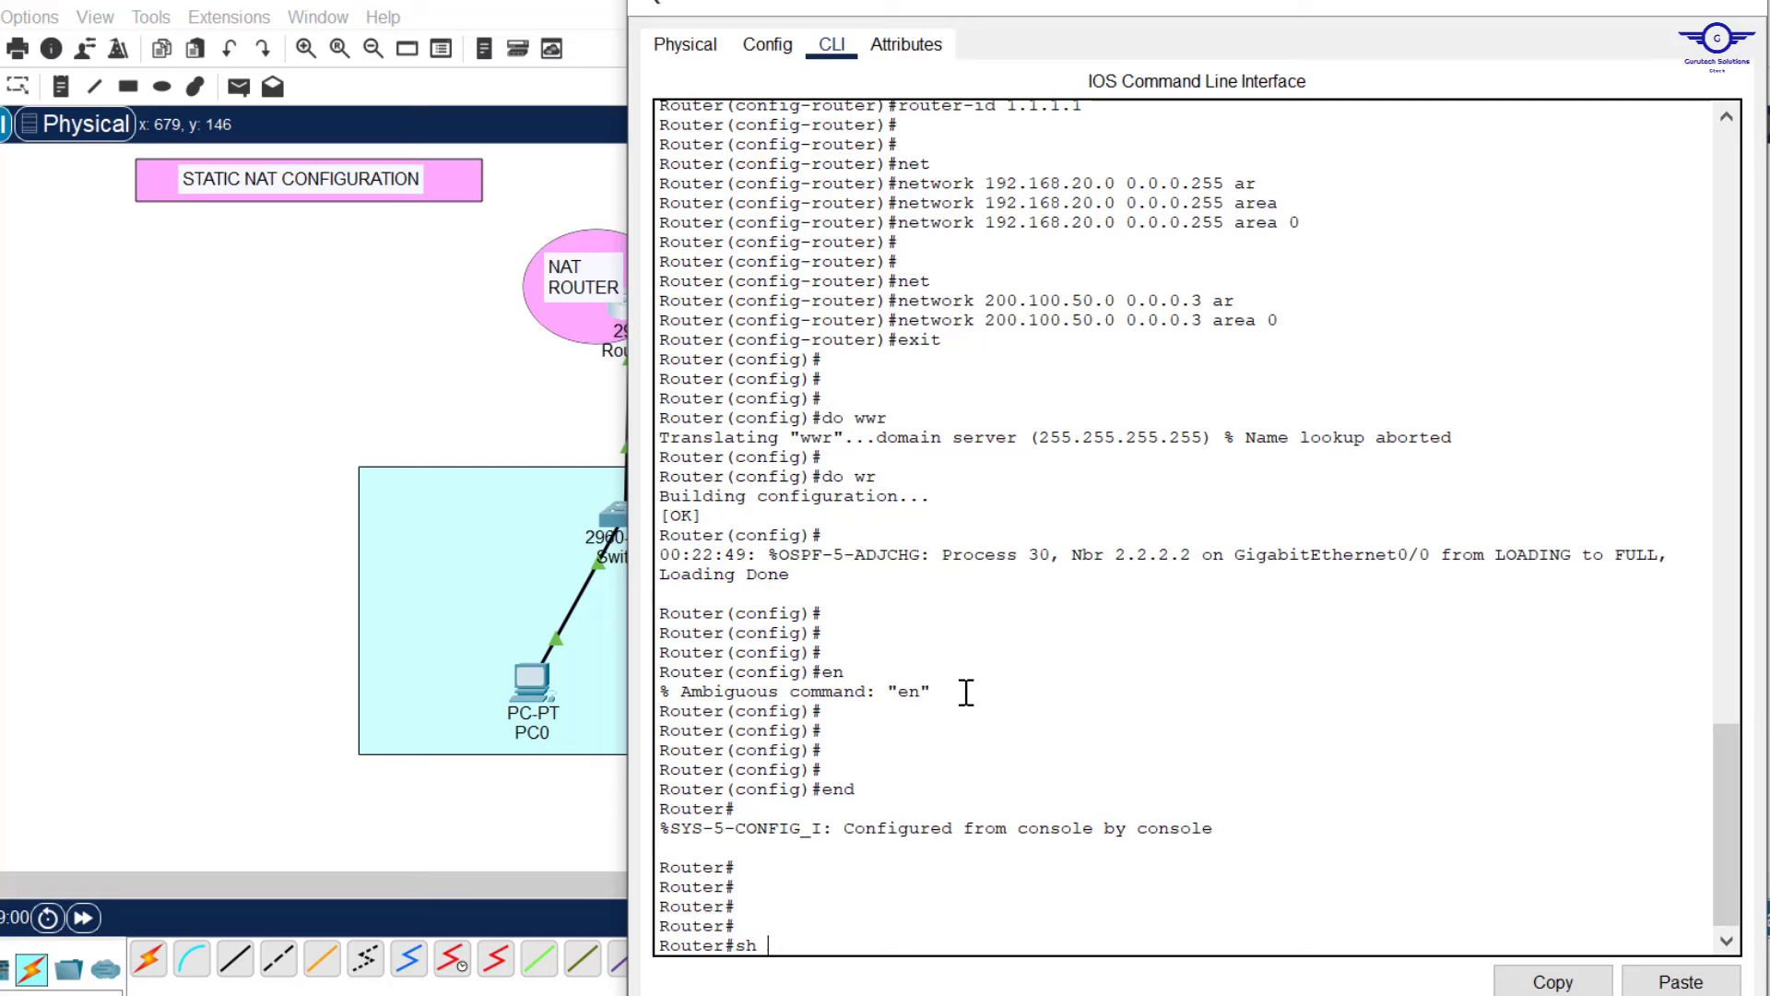
Check Router0's NAT translation table with sh ip nat translations.
text(sh ip nat tr)
key(Tab)
key(Return)
key(Return)
key(Return)
key(Return)
key(Return)
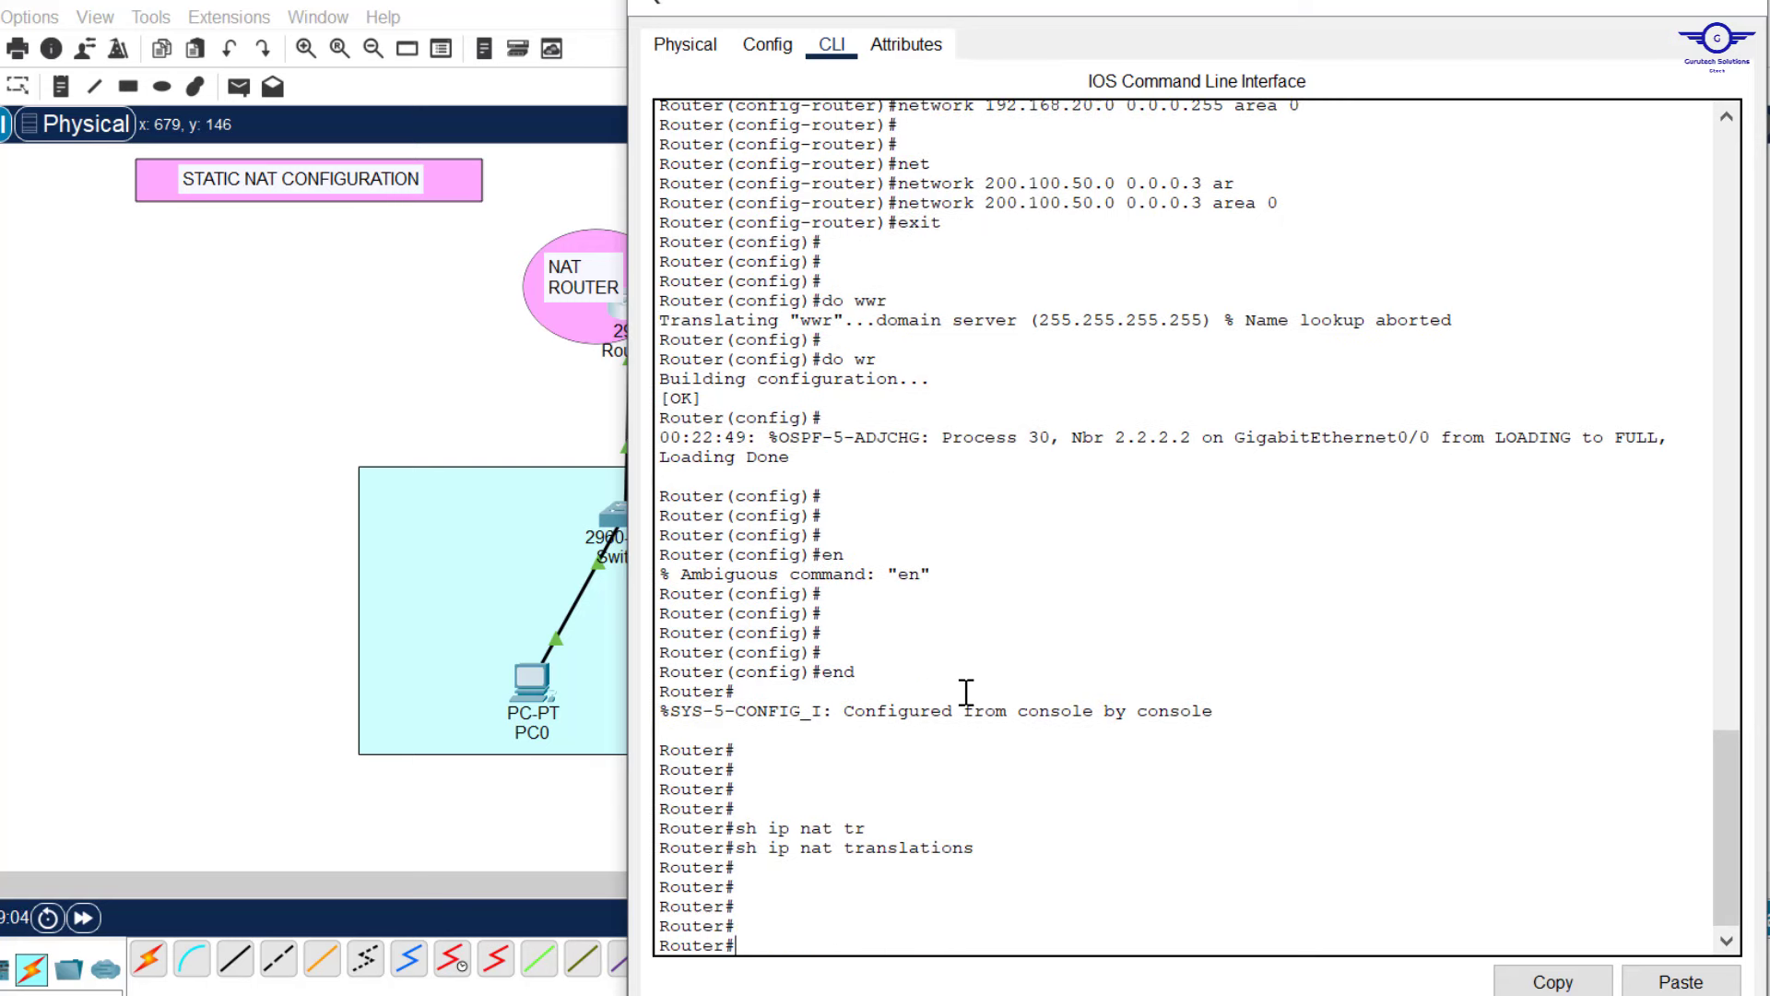
drag(996, 849, 724, 926)
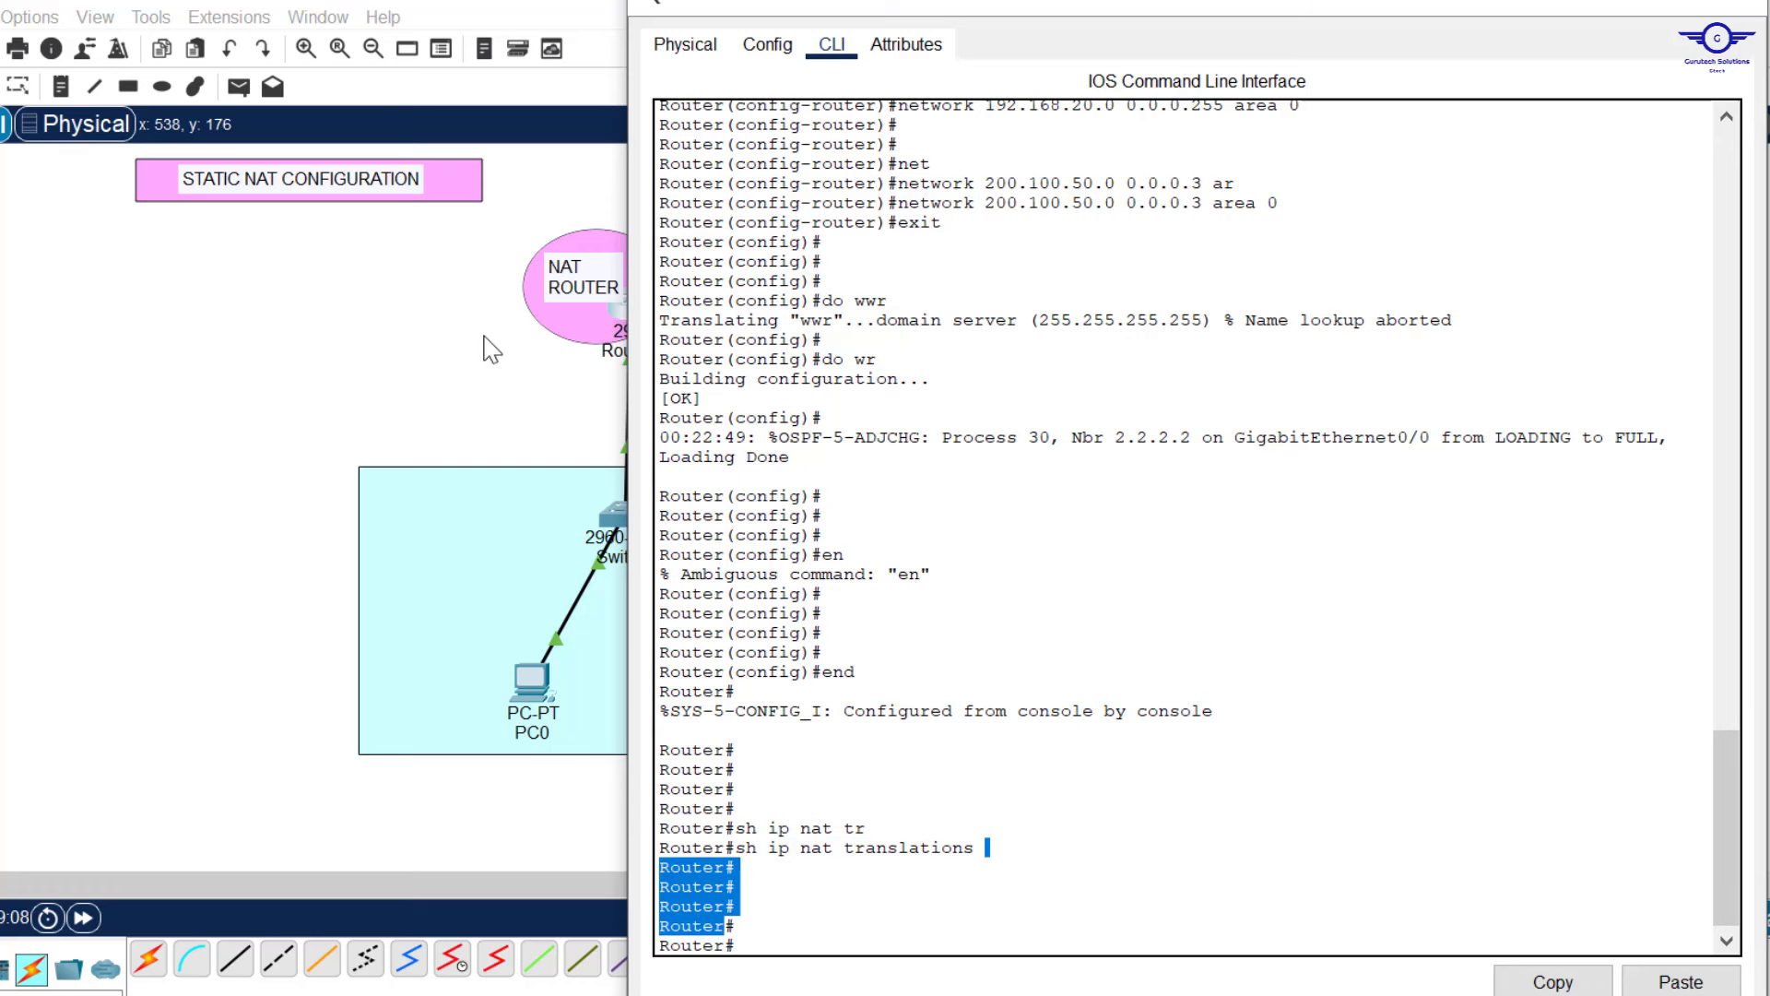
click(499, 417)
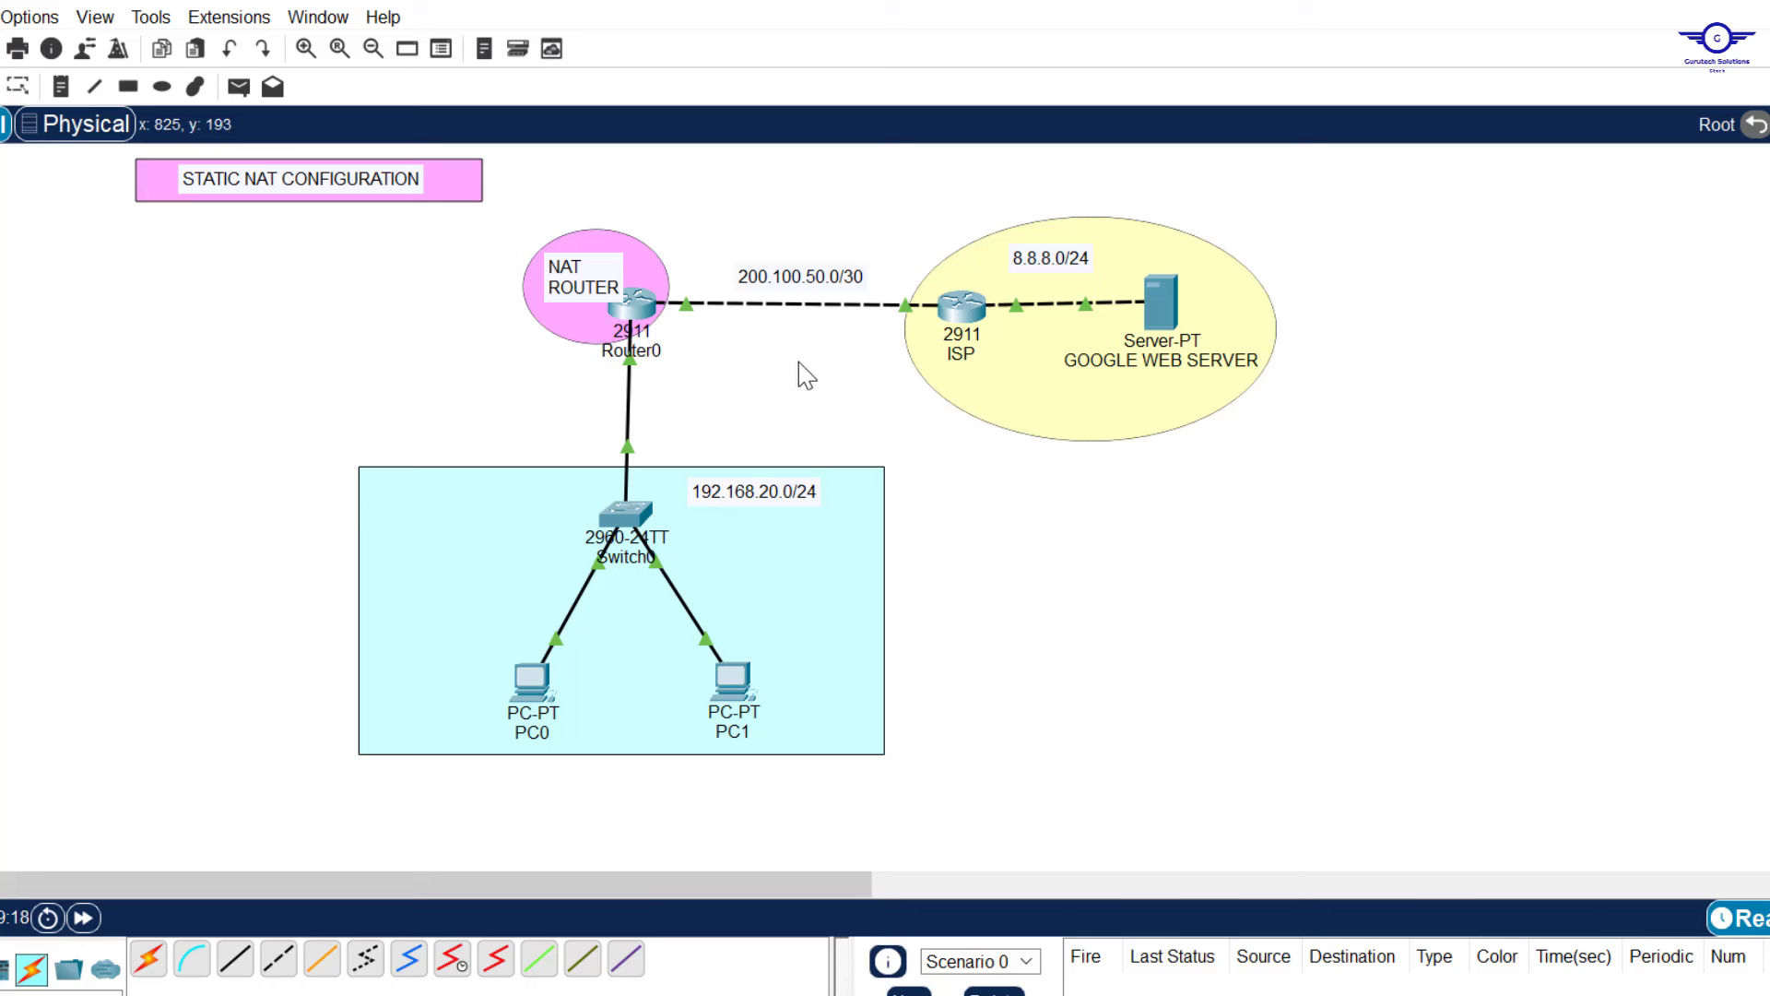
Enter global configuration mode on Router0 with conf t.
mouse_move(793, 276)
mouse_down()
mouse_move(742, 287)
mouse_move(823, 289)
mouse_move(793, 287)
mouse_up()
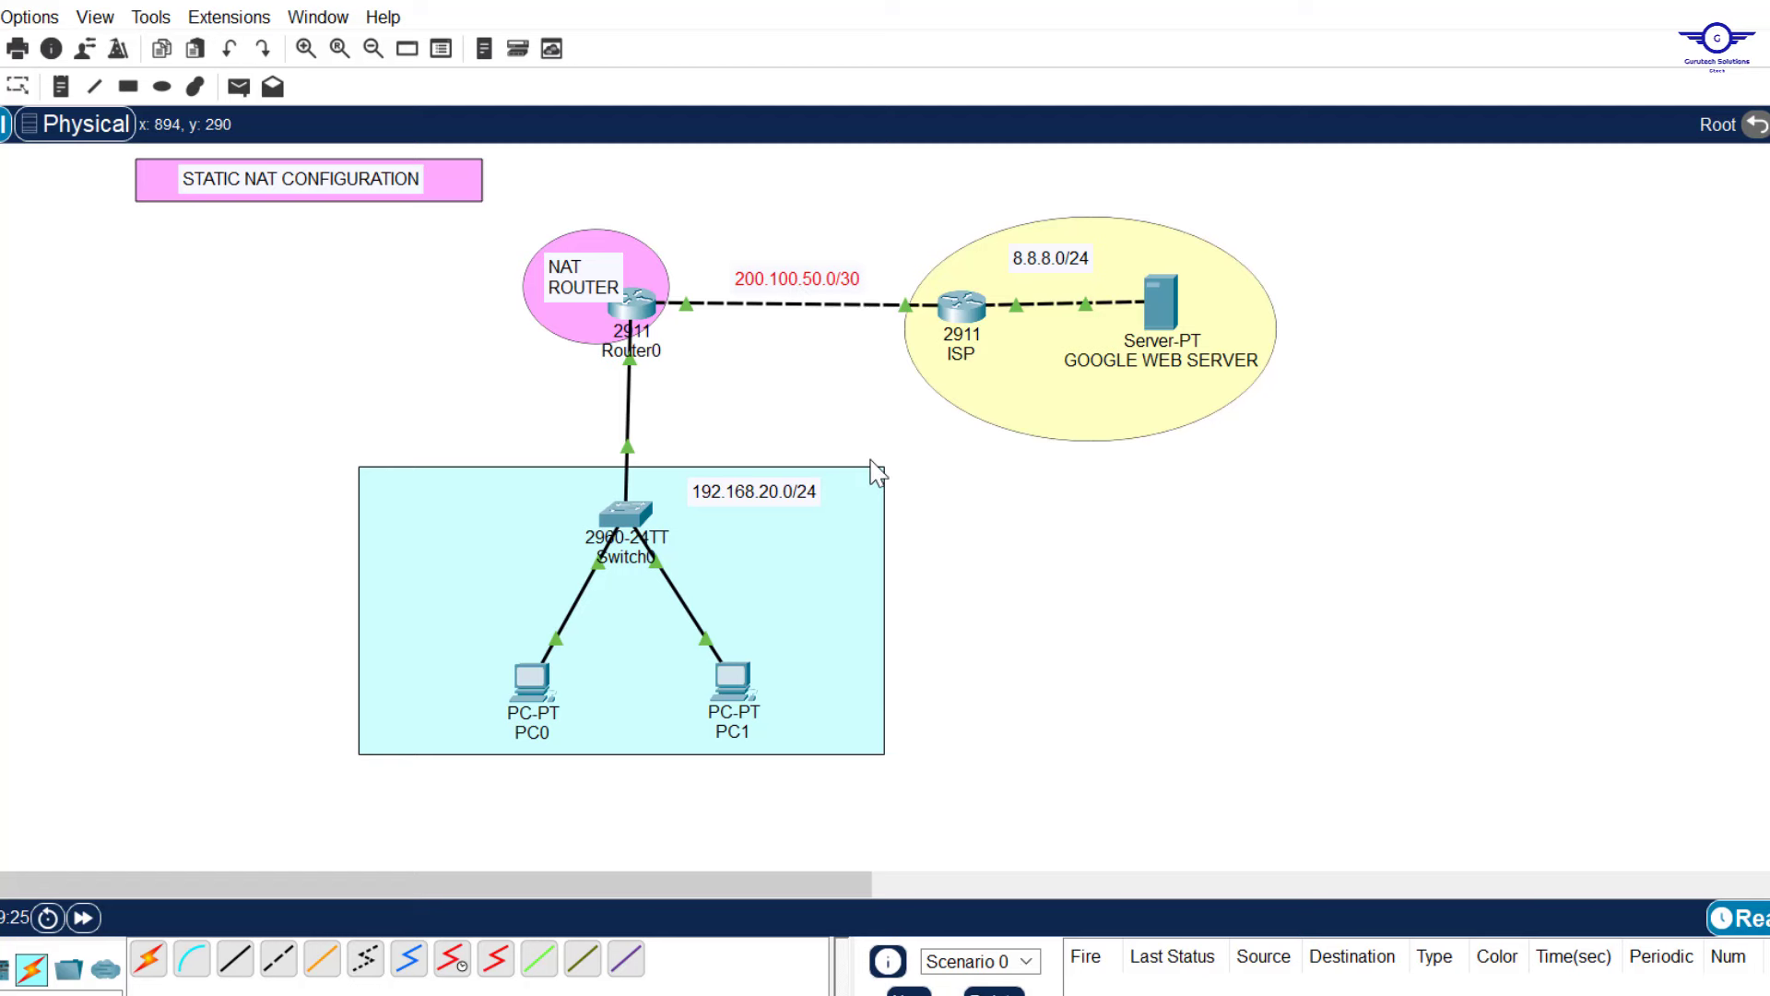
click(635, 302)
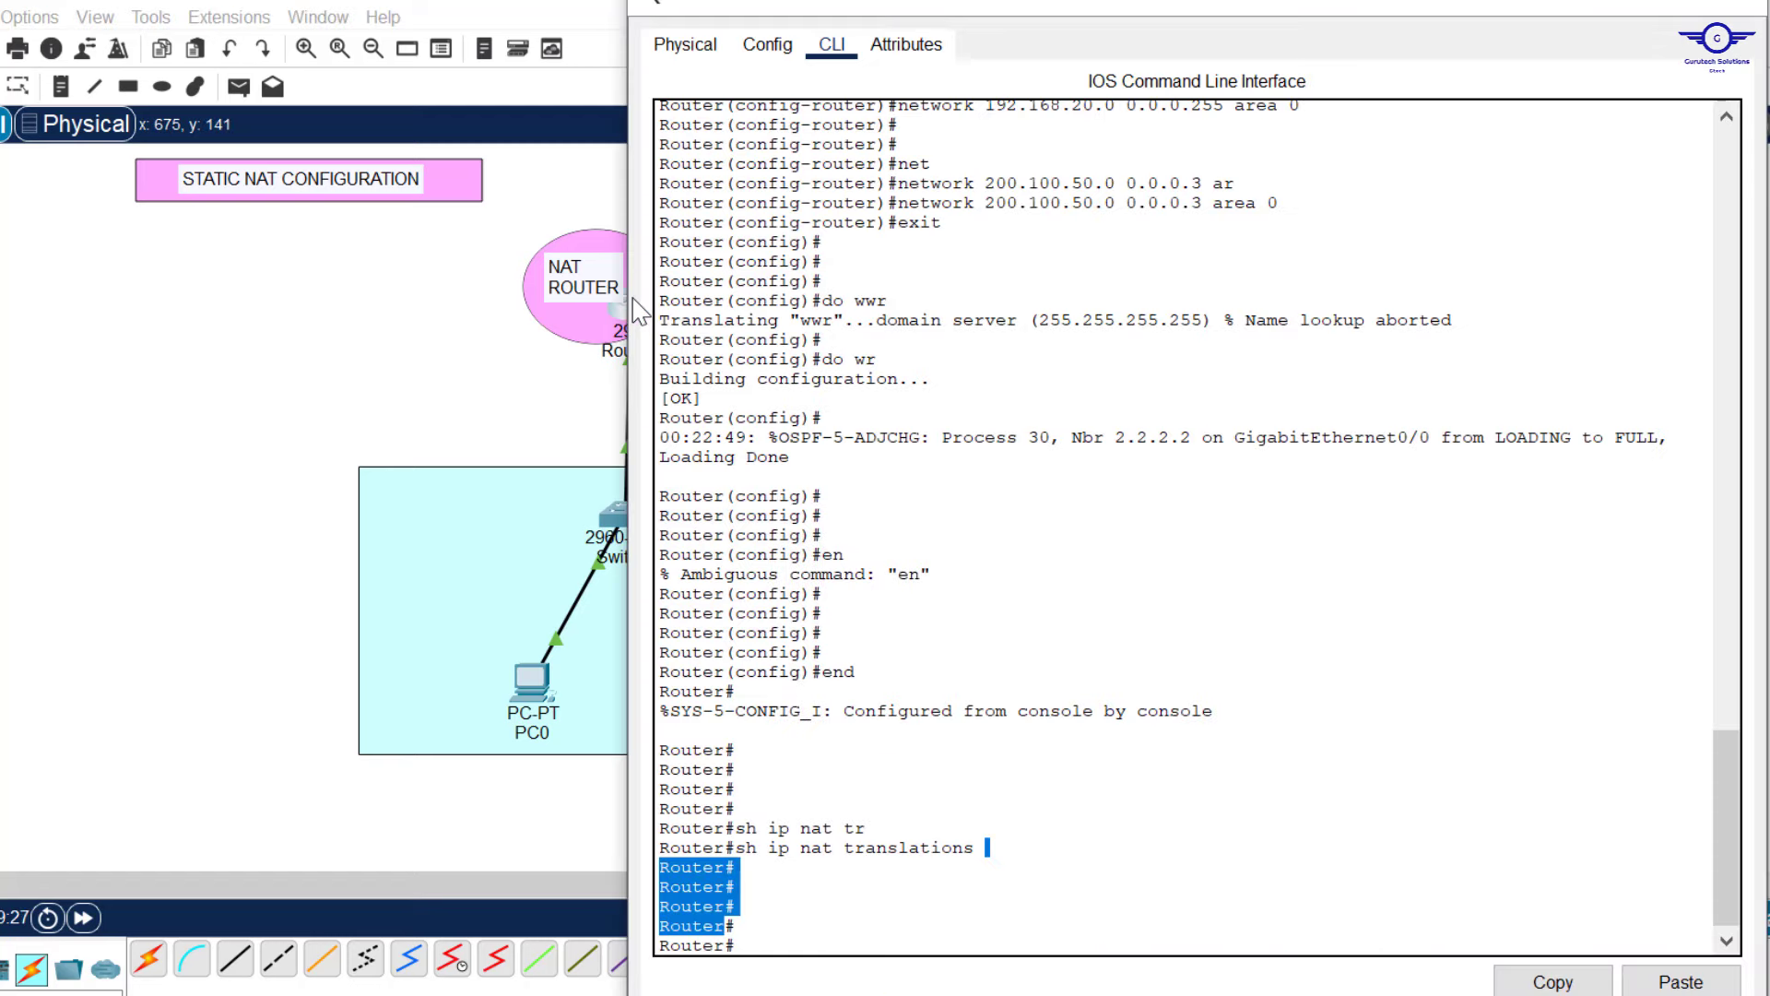
click(854, 595)
key(Return)
key(Return)
key(Return)
text(co)
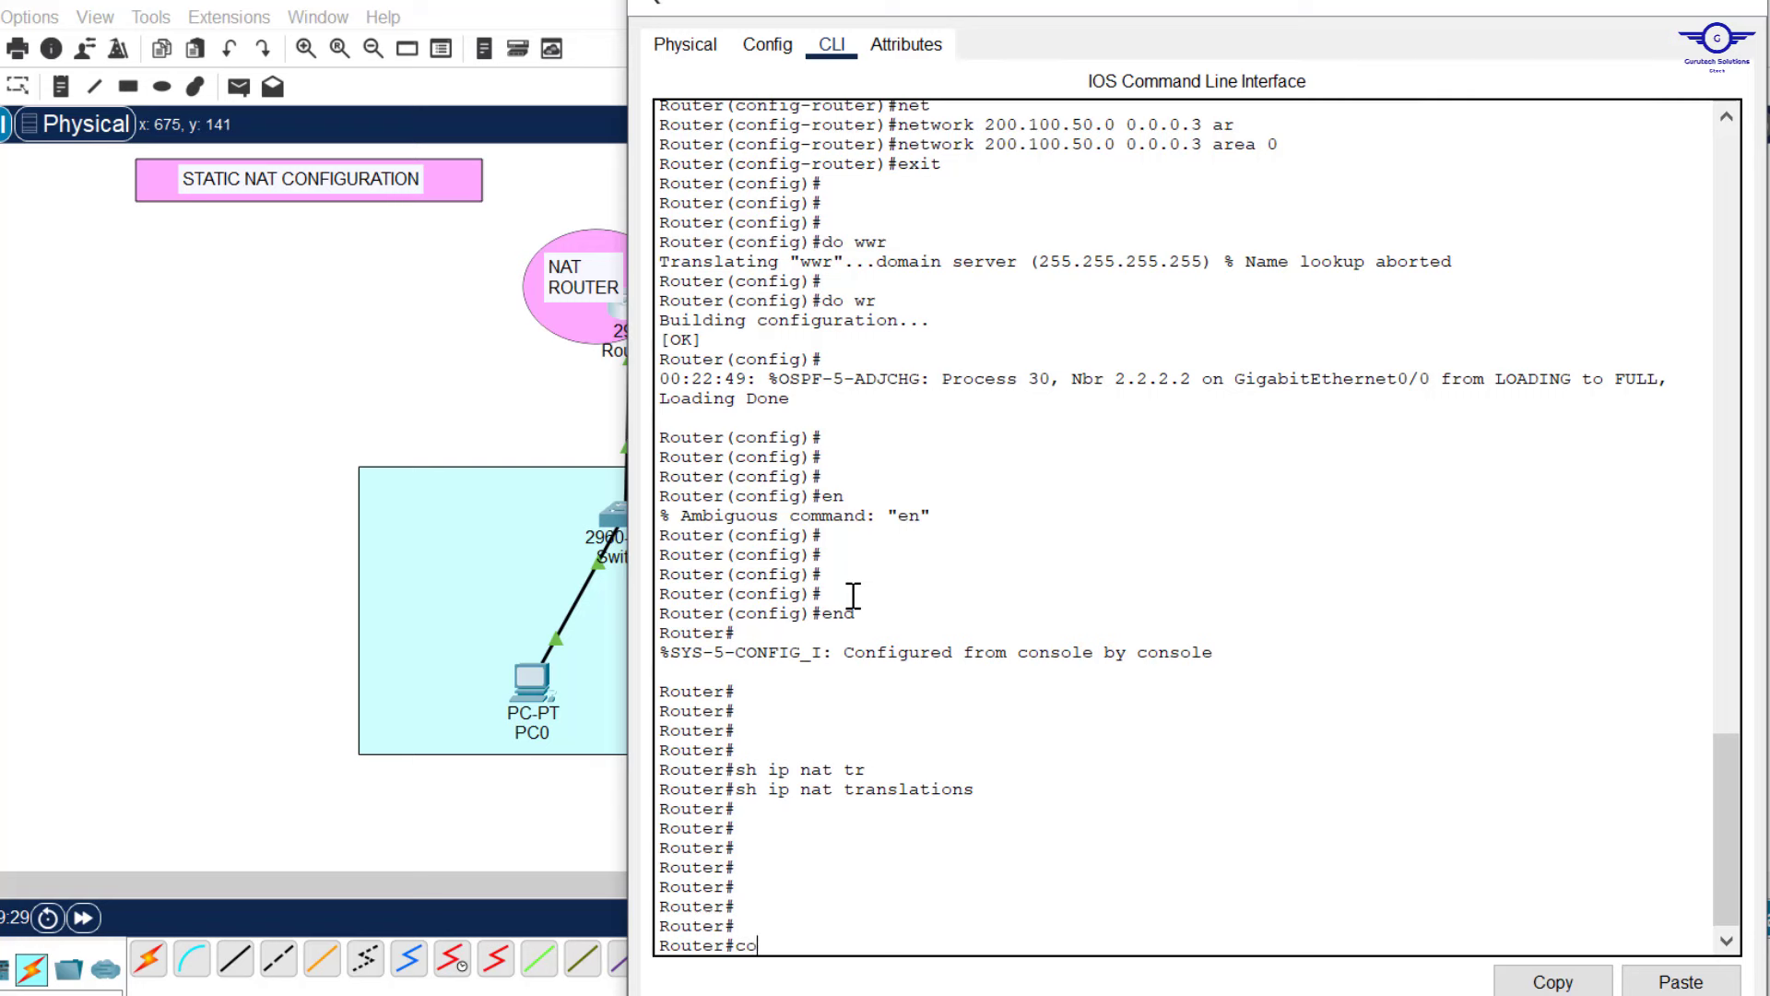
text(nf t)
key(Return)
key(Return)
key(Return)
key(Return)
key(Return)
key(Return)
key(Return)
key(Return)
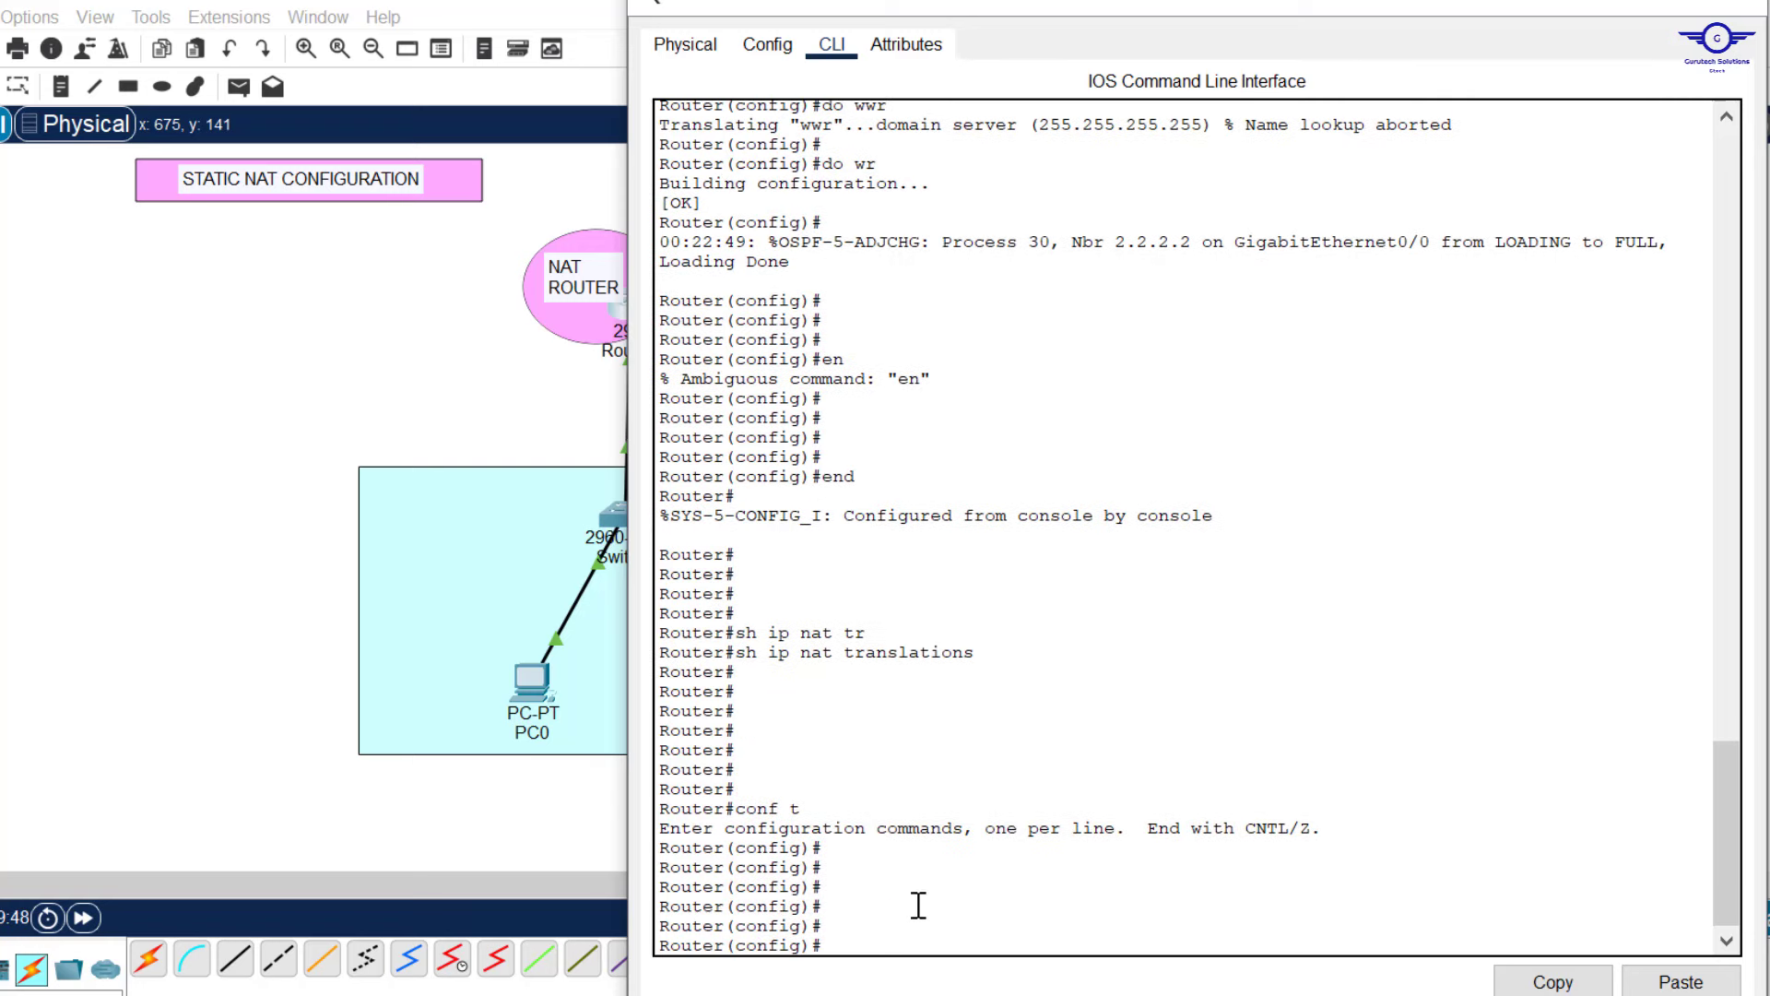
Begin a static NAT entry in Router0's global configuration with ip nat inside source static.
text(ip)
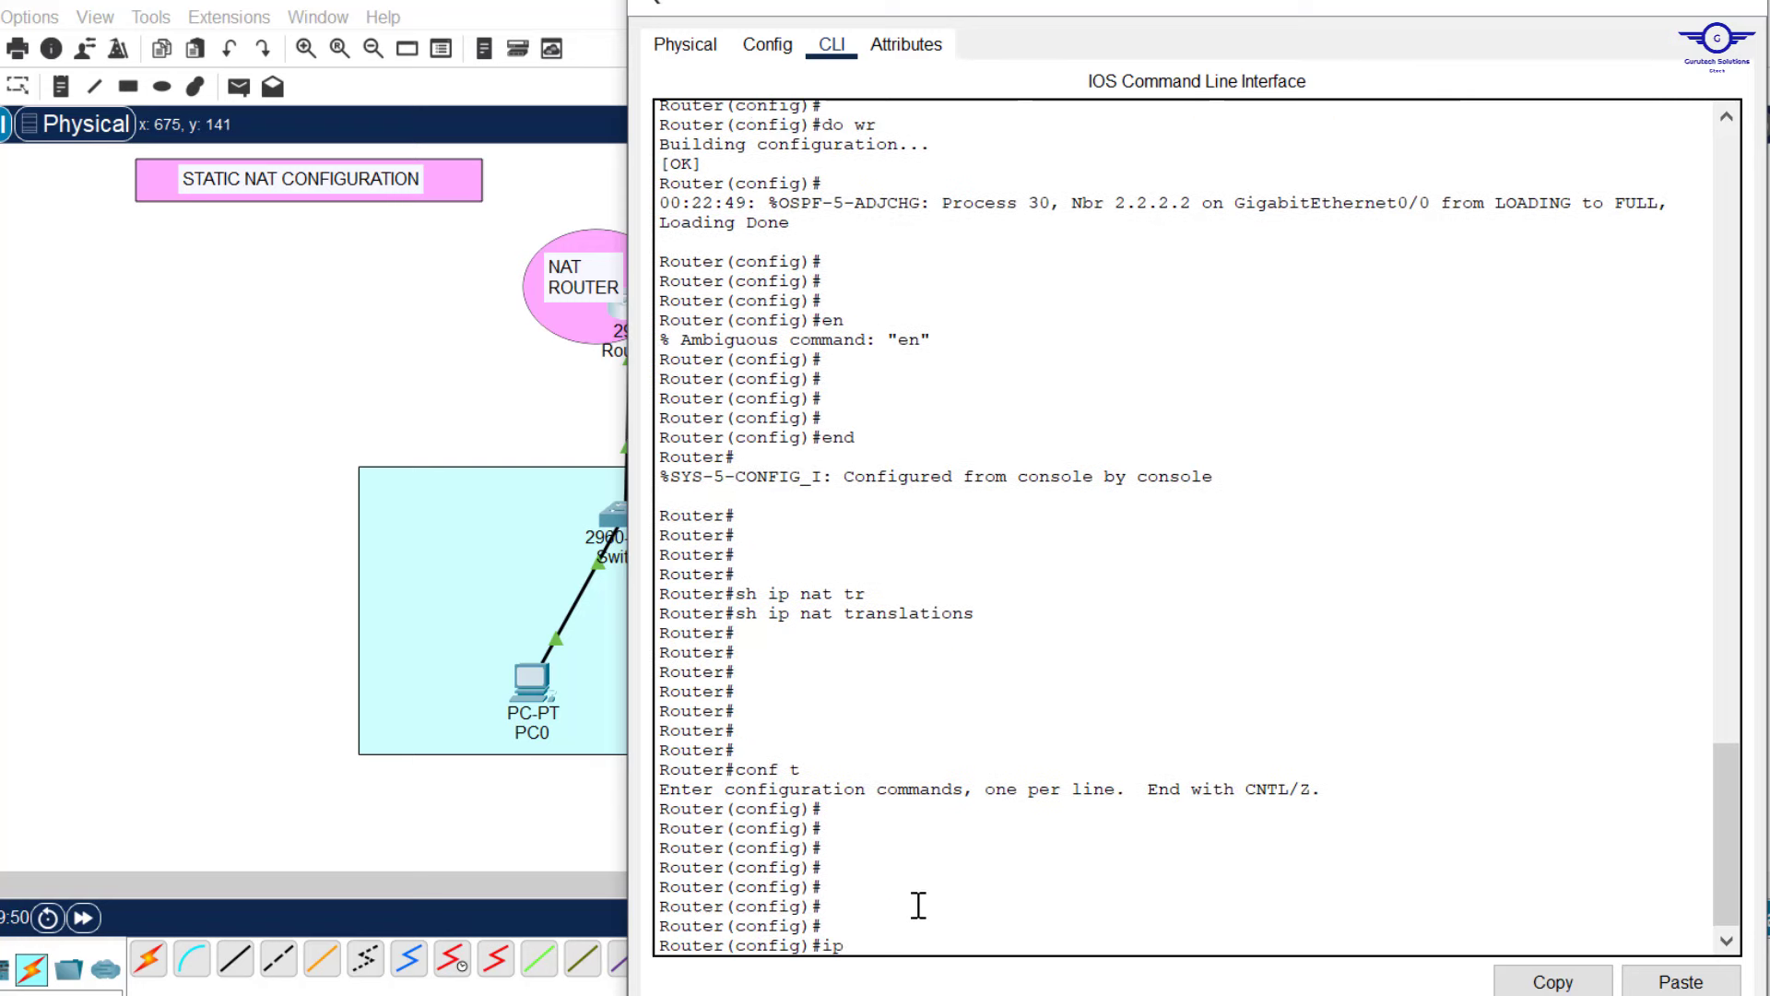
text( nat )
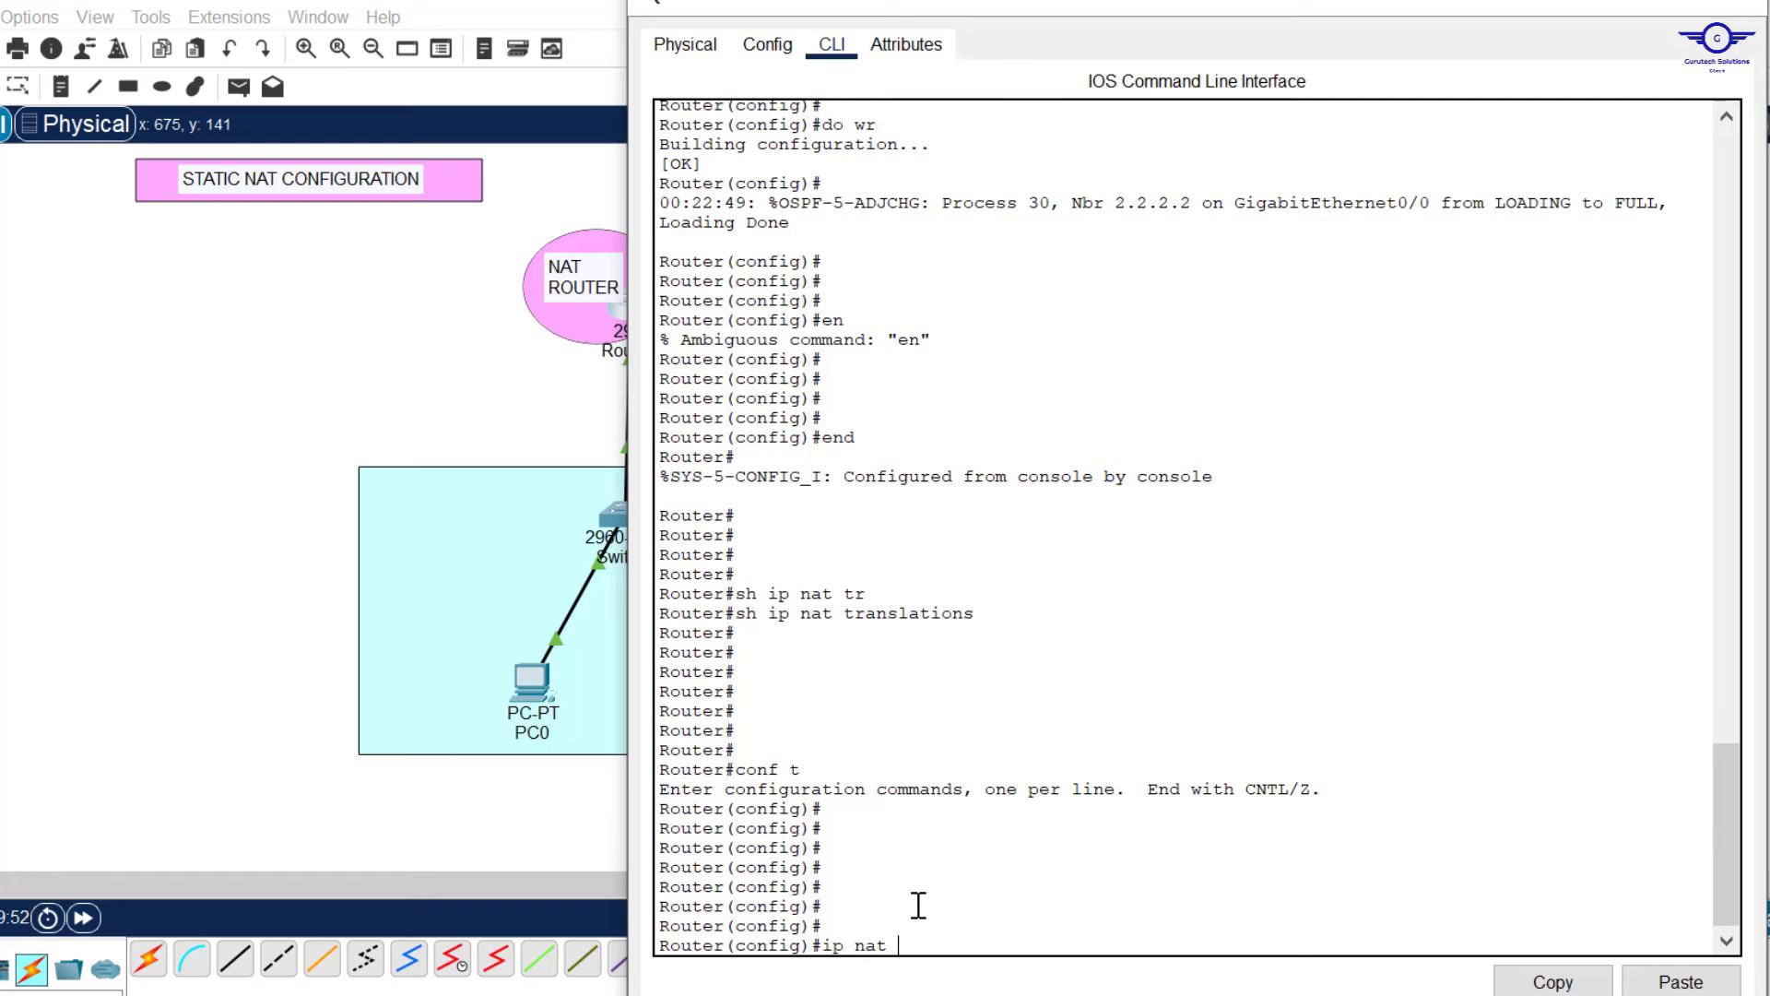
text(in)
key(Tab)
key(Caps_Lock)
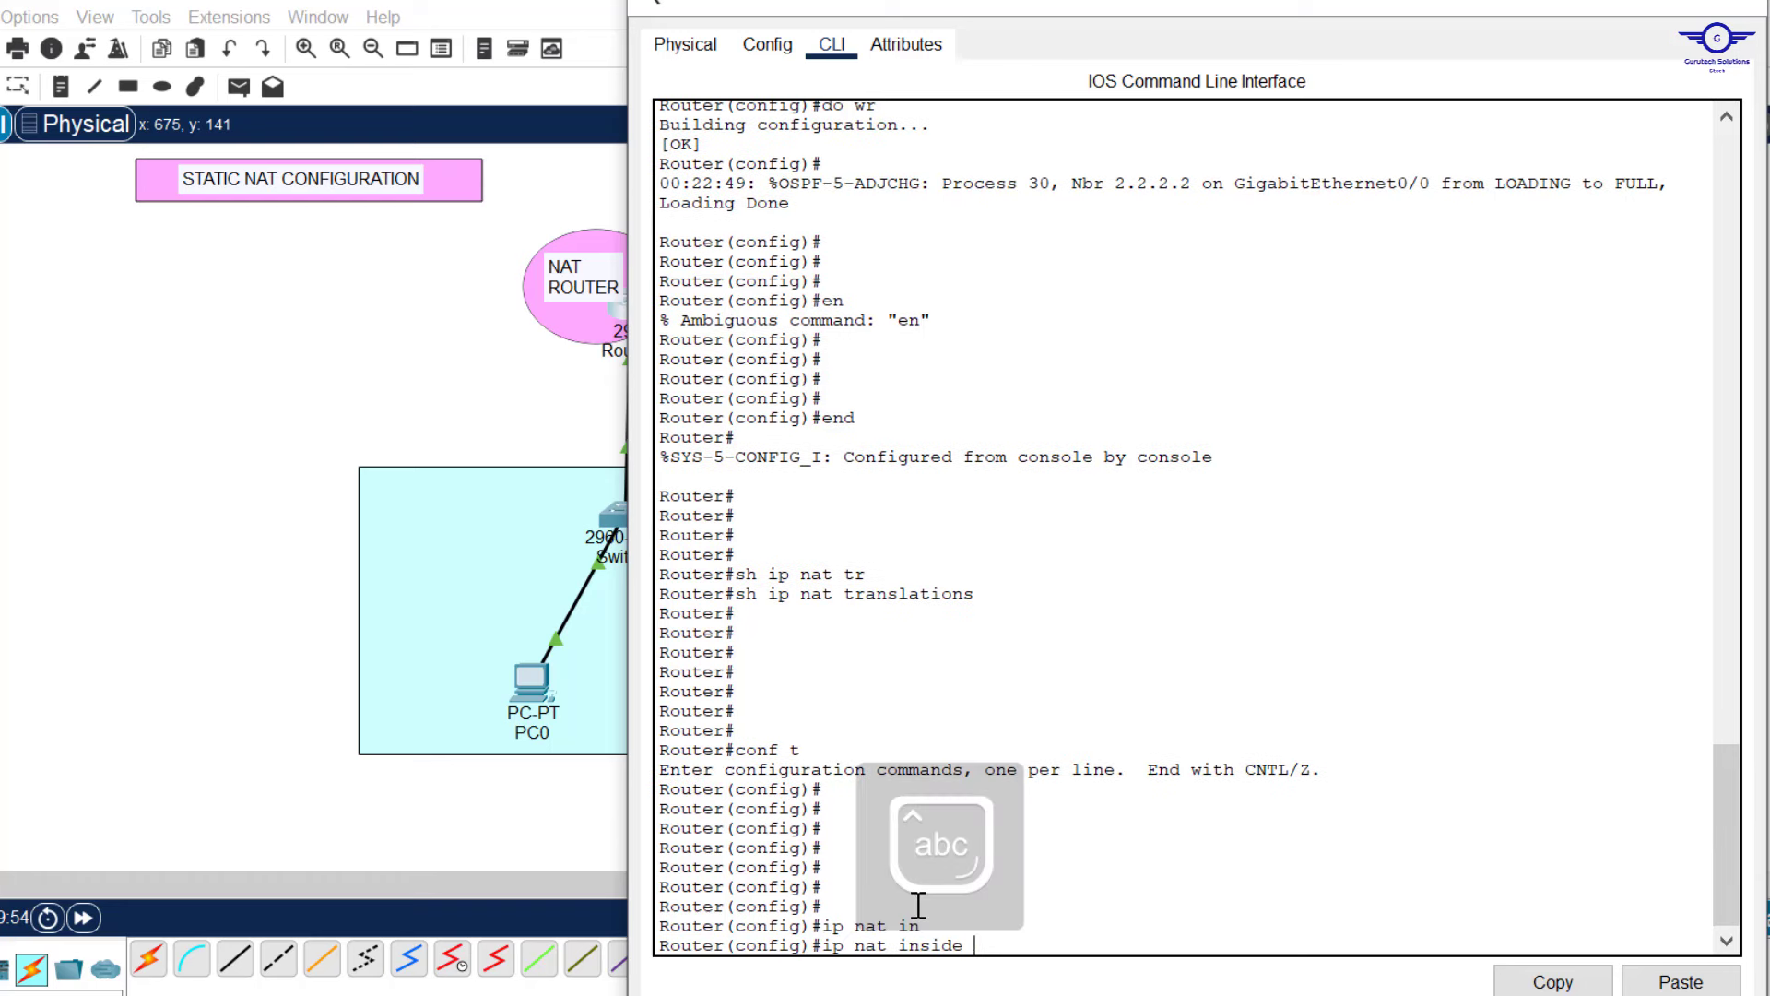
text(sou)
key(Tab)
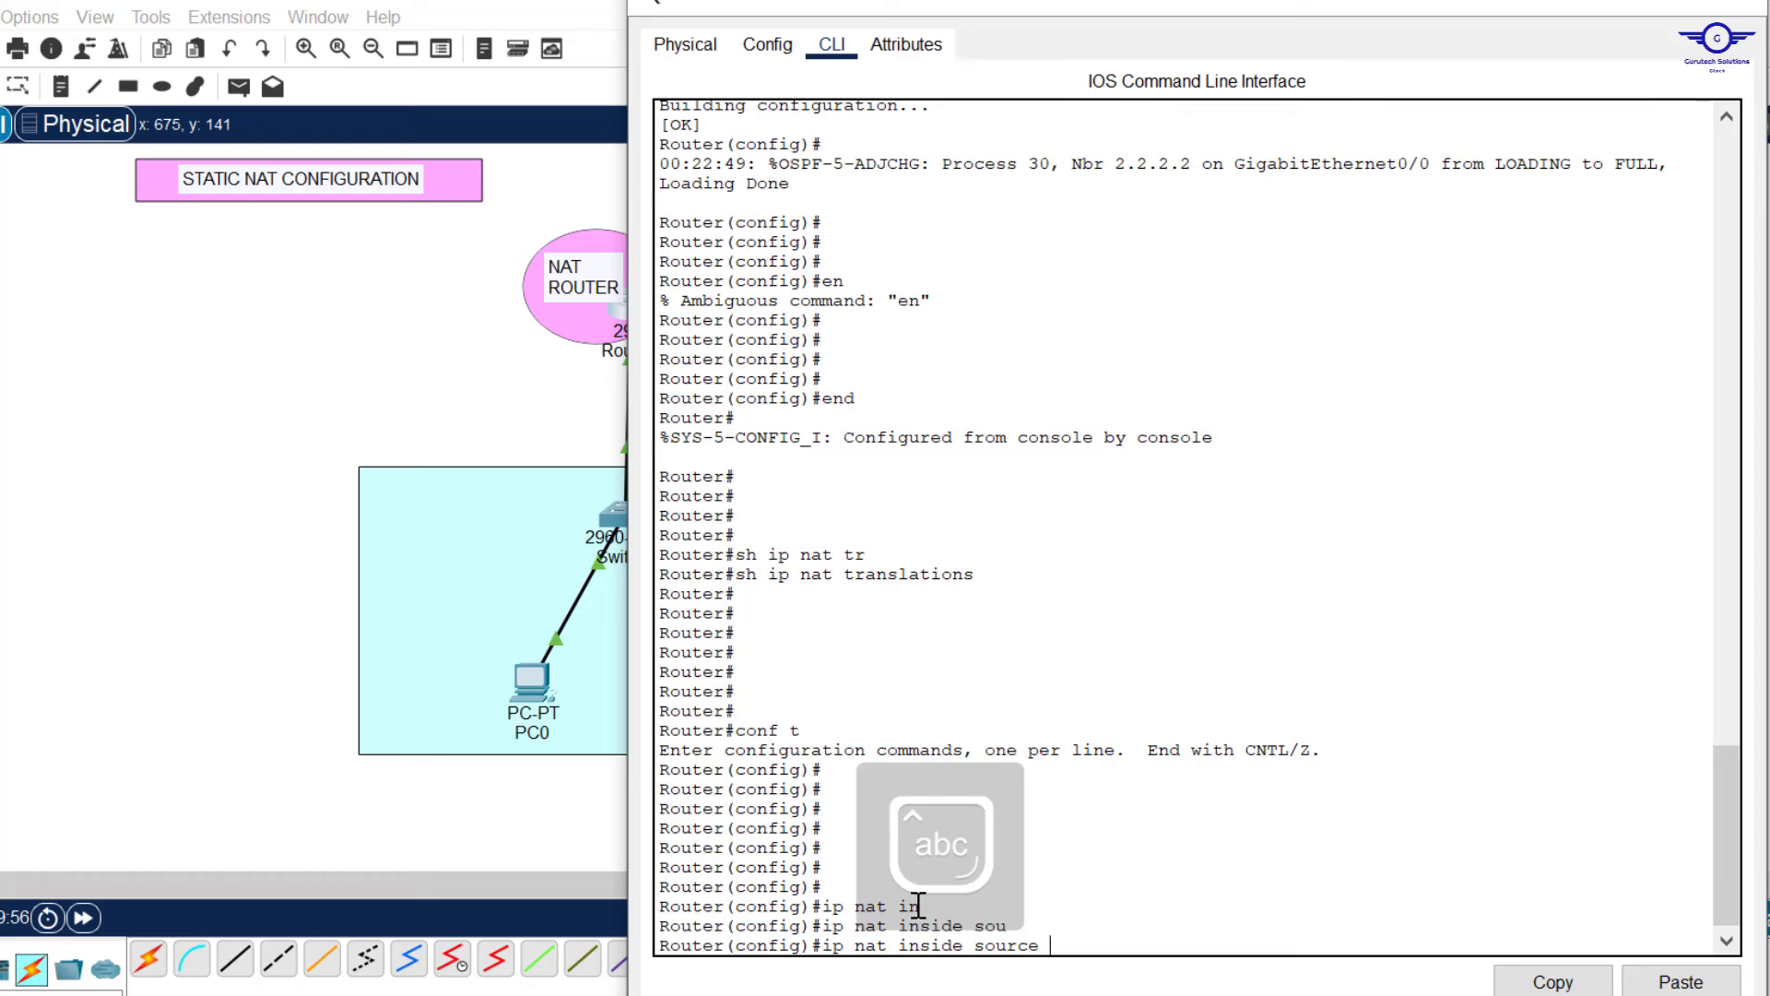
text(sta)
key(Tab)
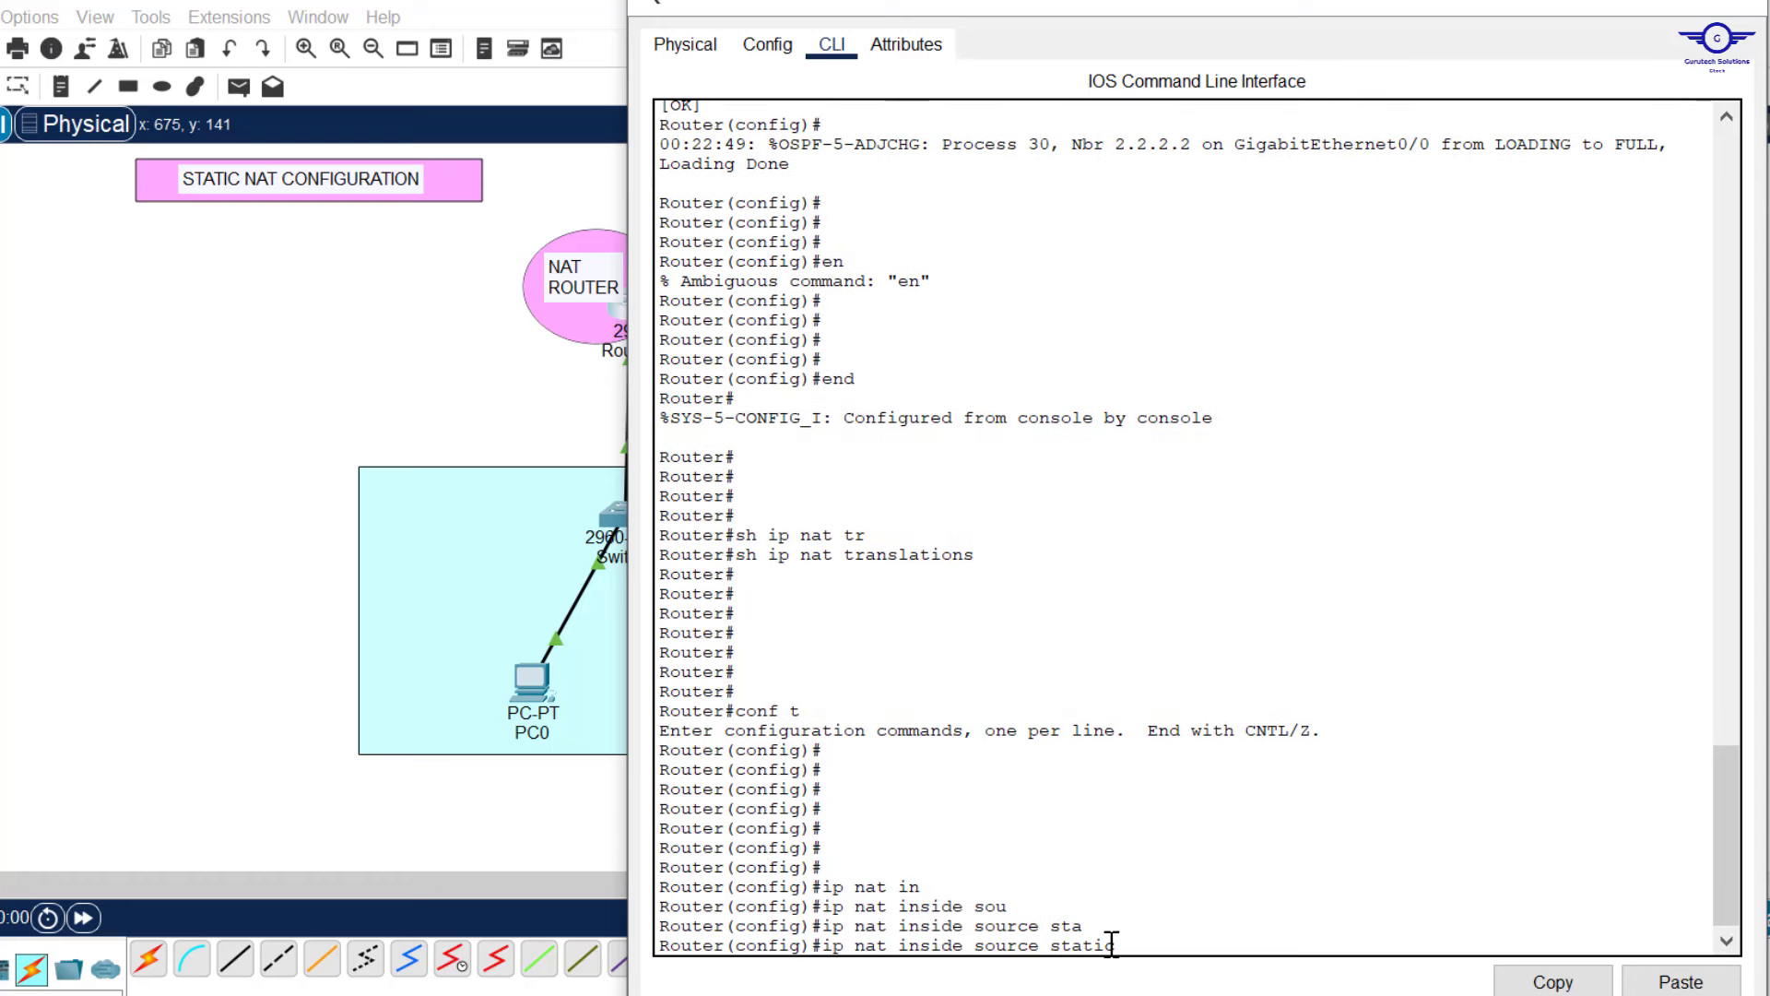
Look up PC0's IP address in the topology and return to Router0's CLI.
drag(1287, 0, 1281, 164)
drag(1167, 195, 1202, 20)
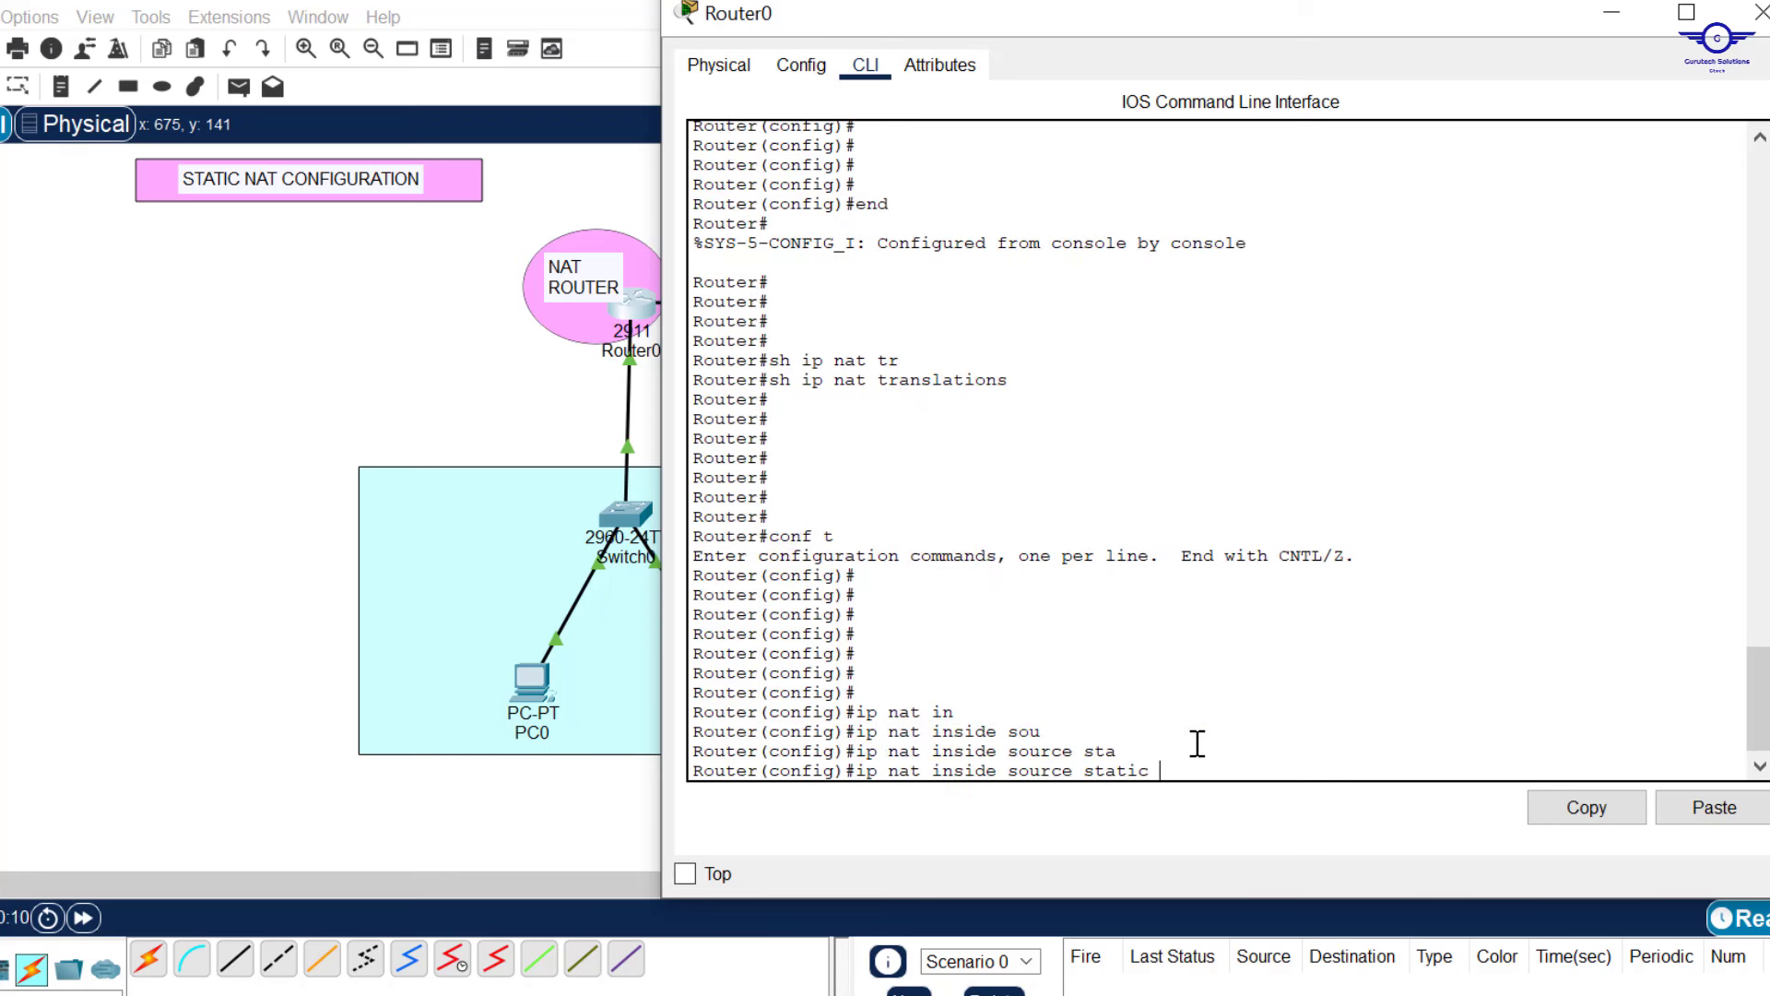
click(422, 363)
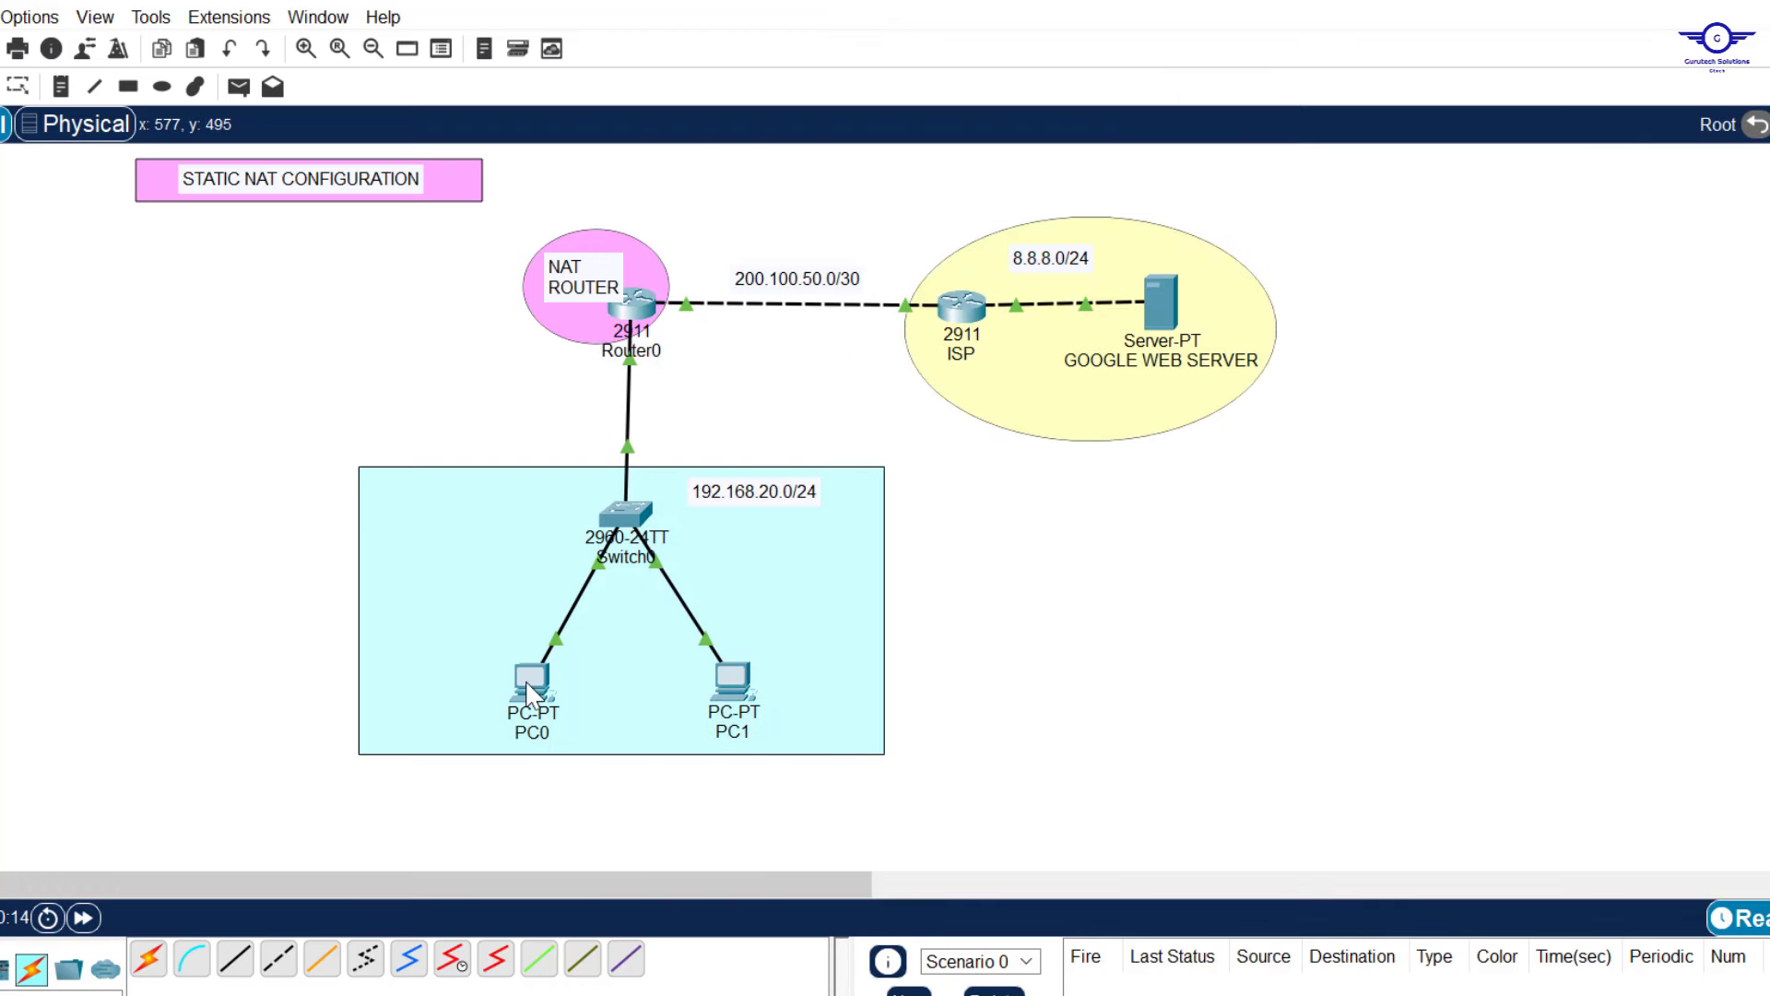
mouse_move(532, 693)
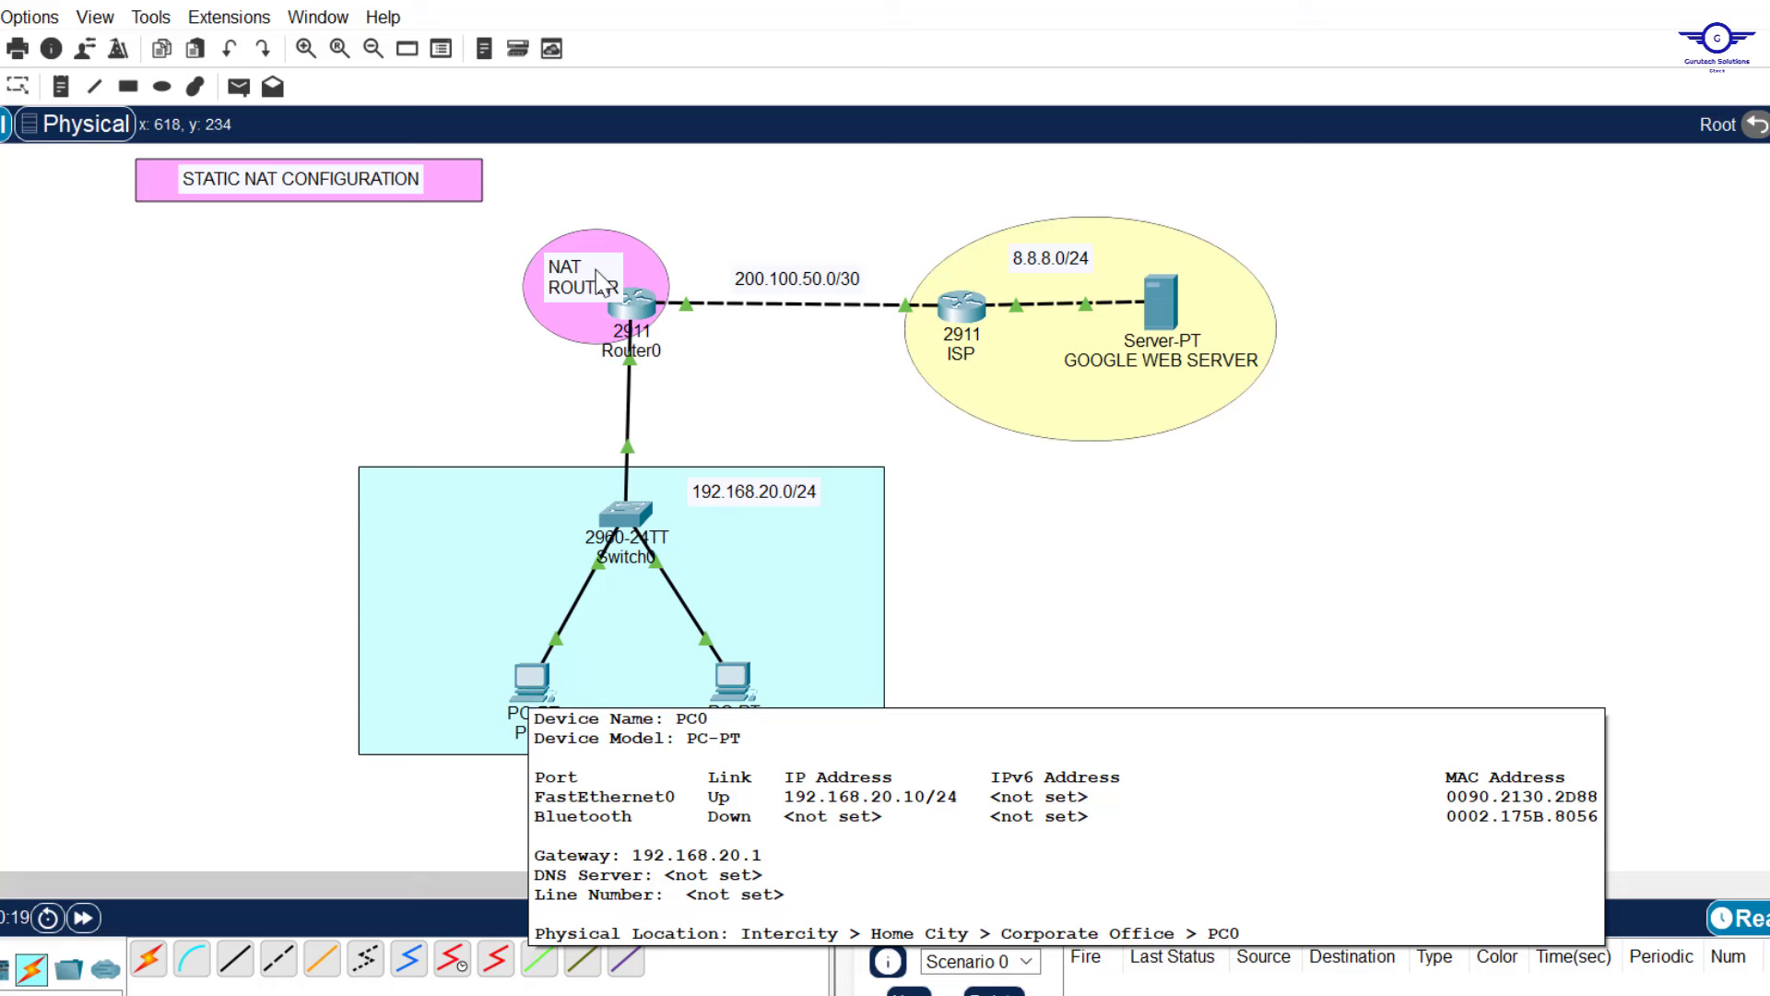
click(636, 320)
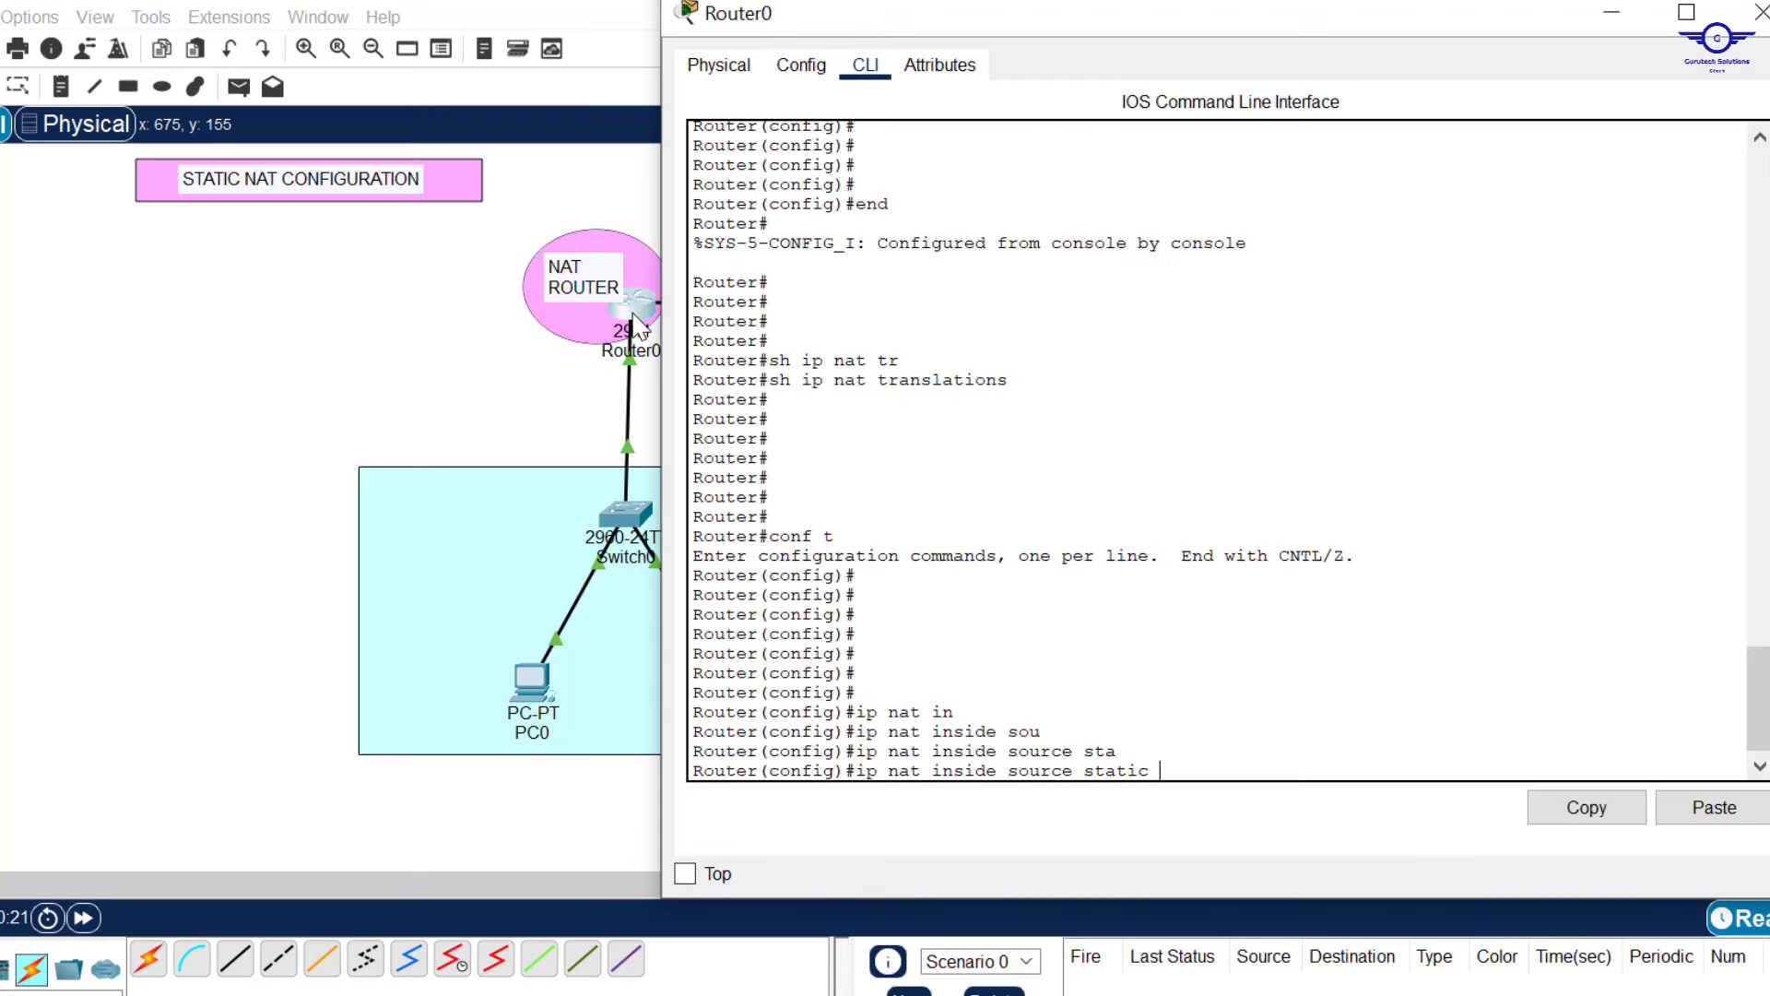
Complete the static NAT command by mapping inside local address 192.168.20.10 to inside global address 200.100.50.1.
text(192.168.20.10)
click(385, 365)
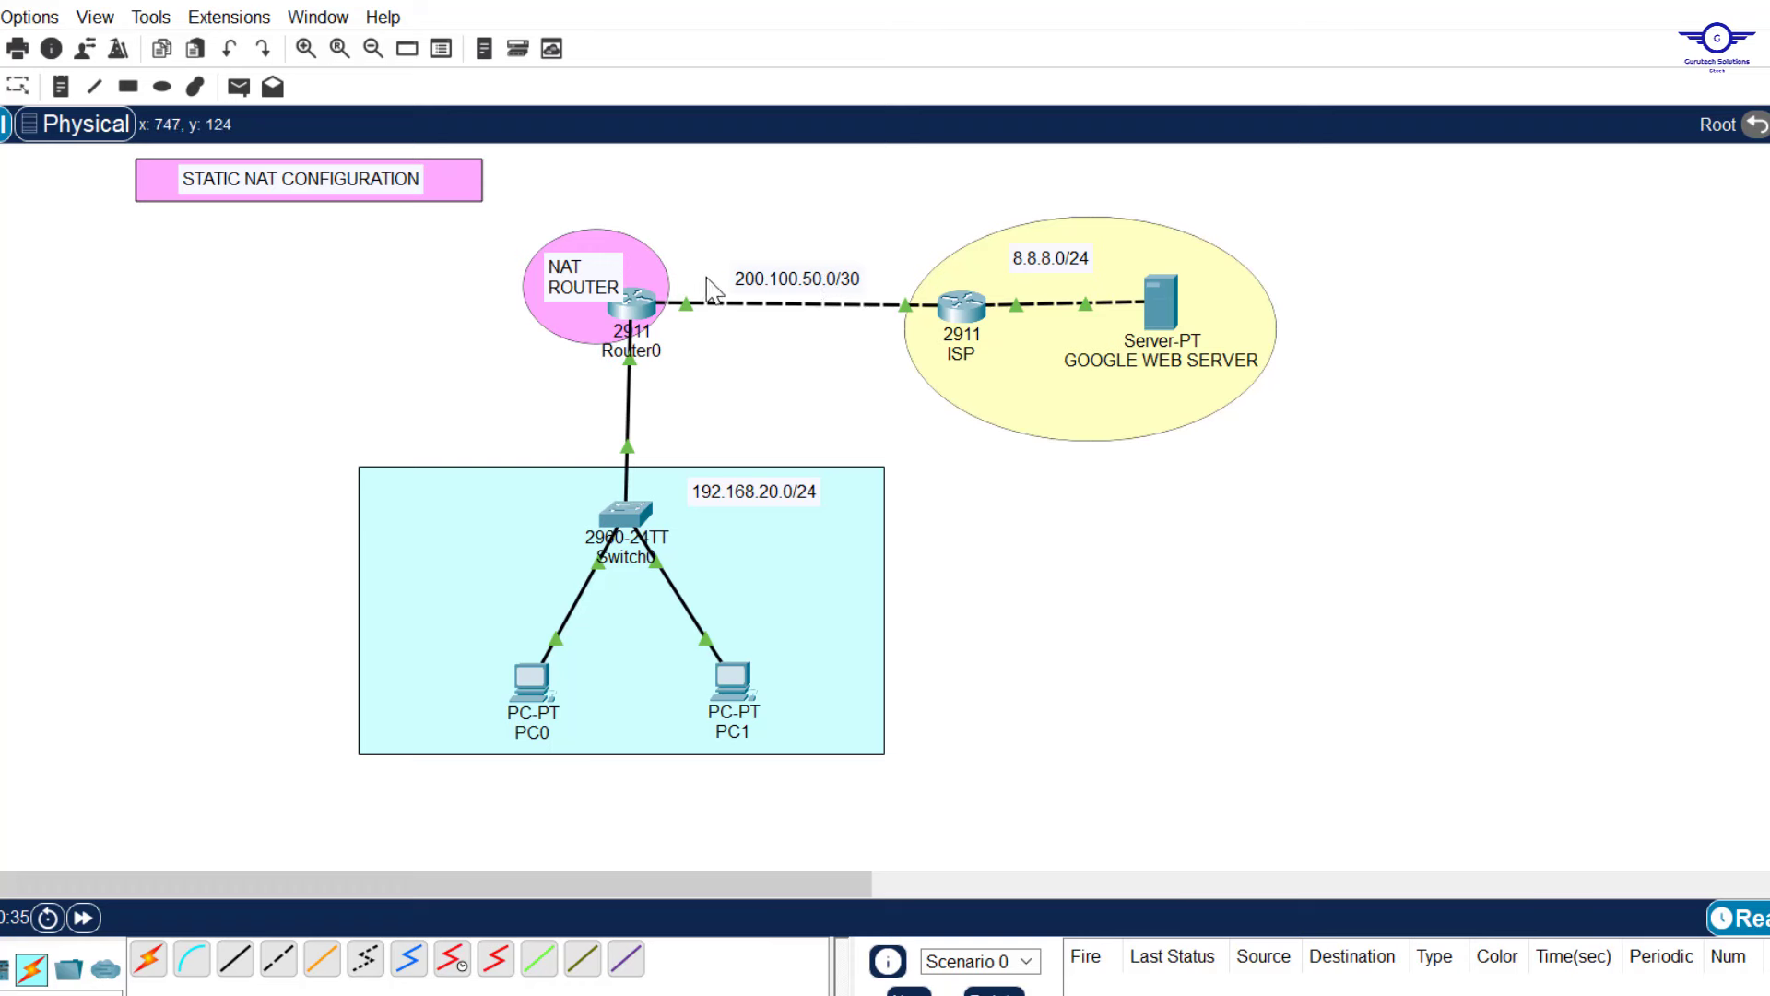
click(634, 307)
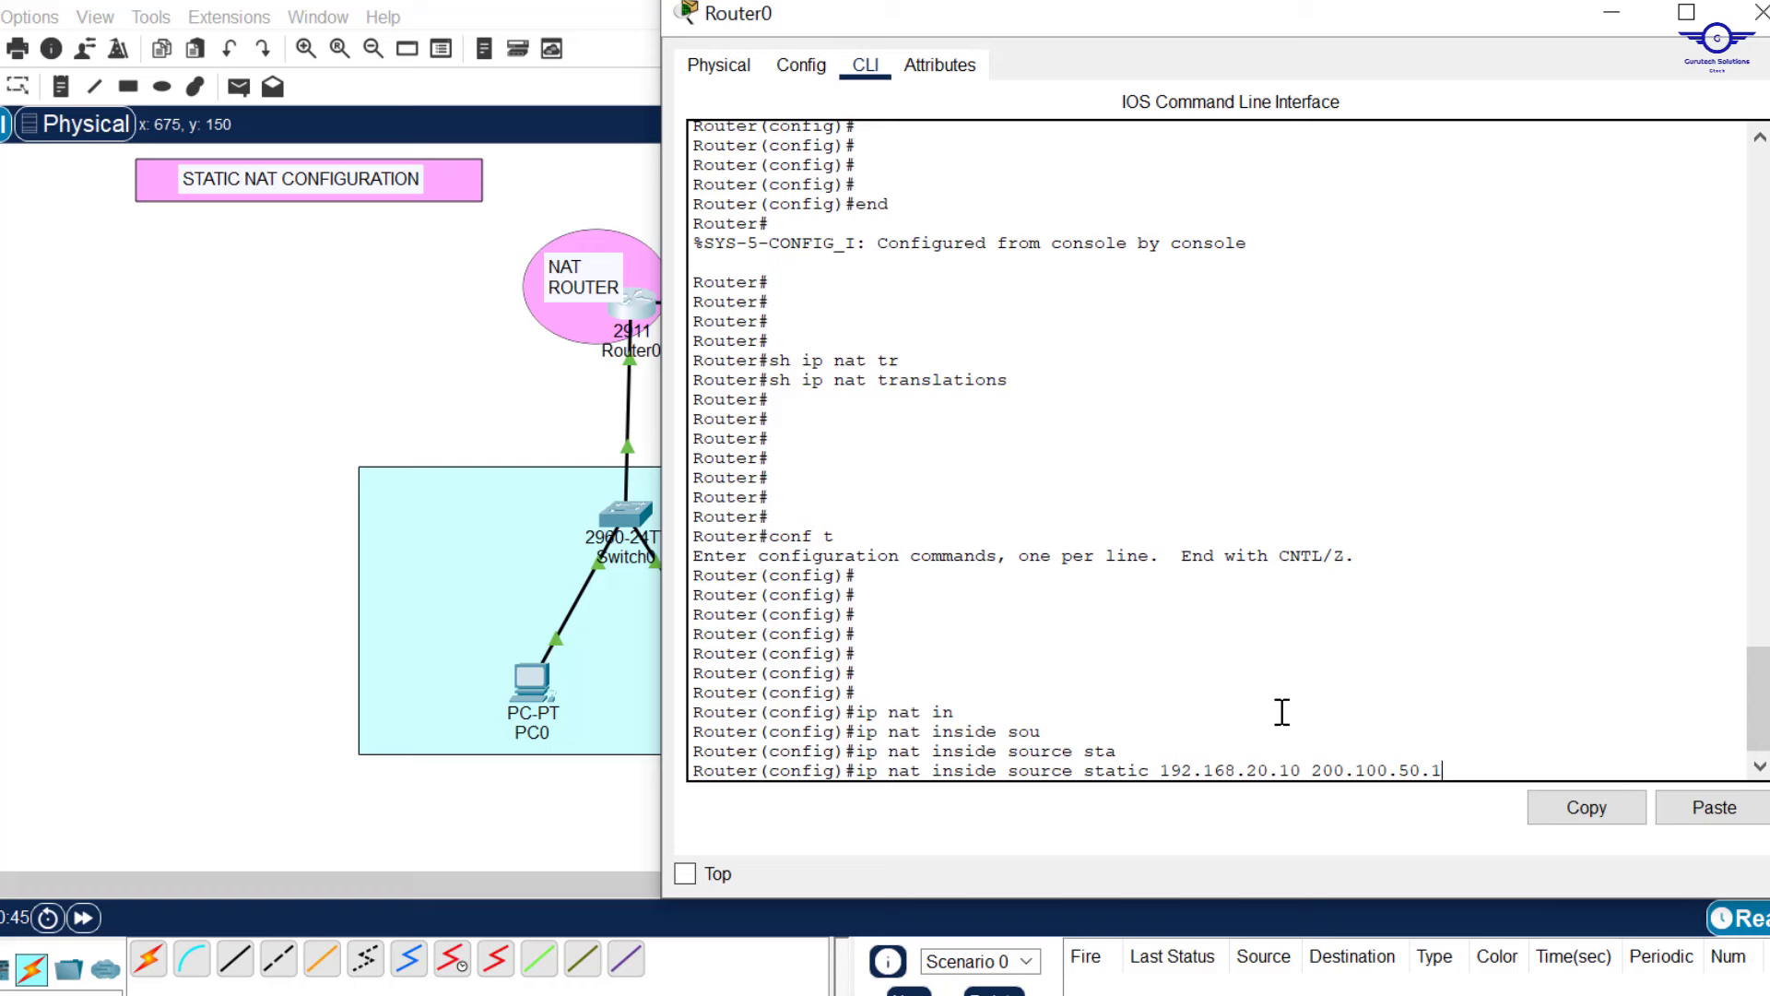
key(Return)
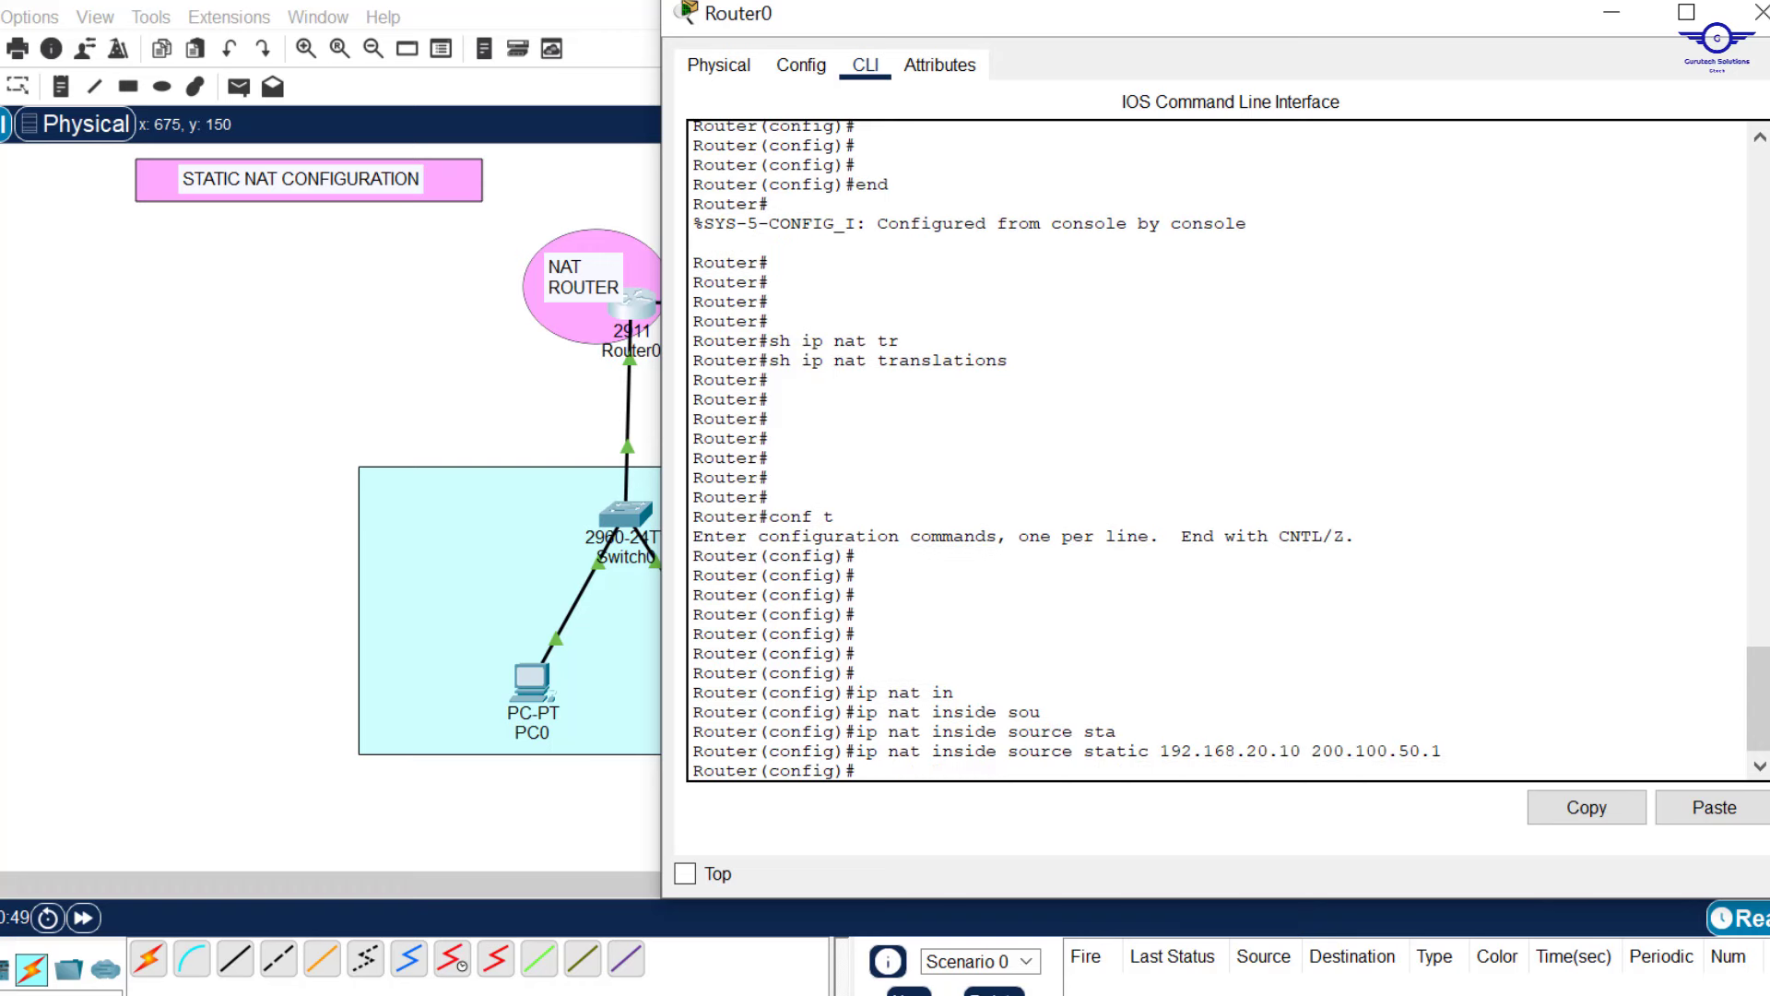
Switch to Notepad and highlight the instructions in step 4 on static NAT and step 5 on NAT inside and outside interfaces.
key(alt+Tab)
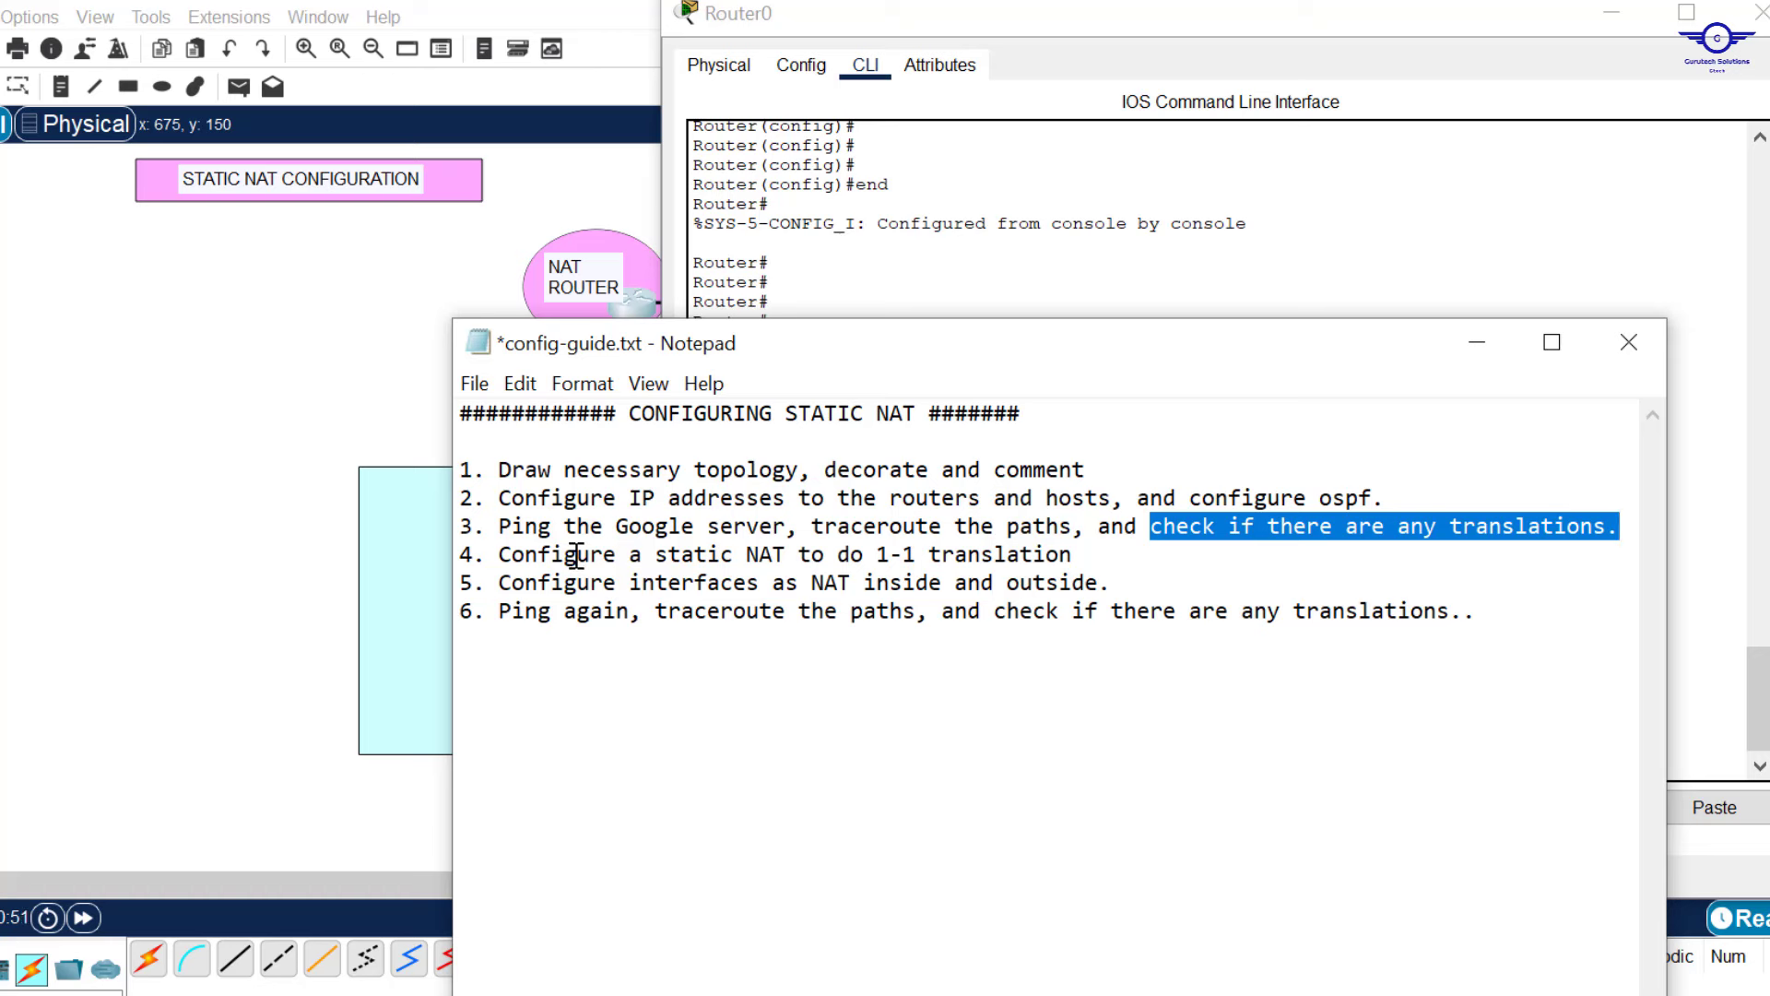
drag(1074, 554, 540, 554)
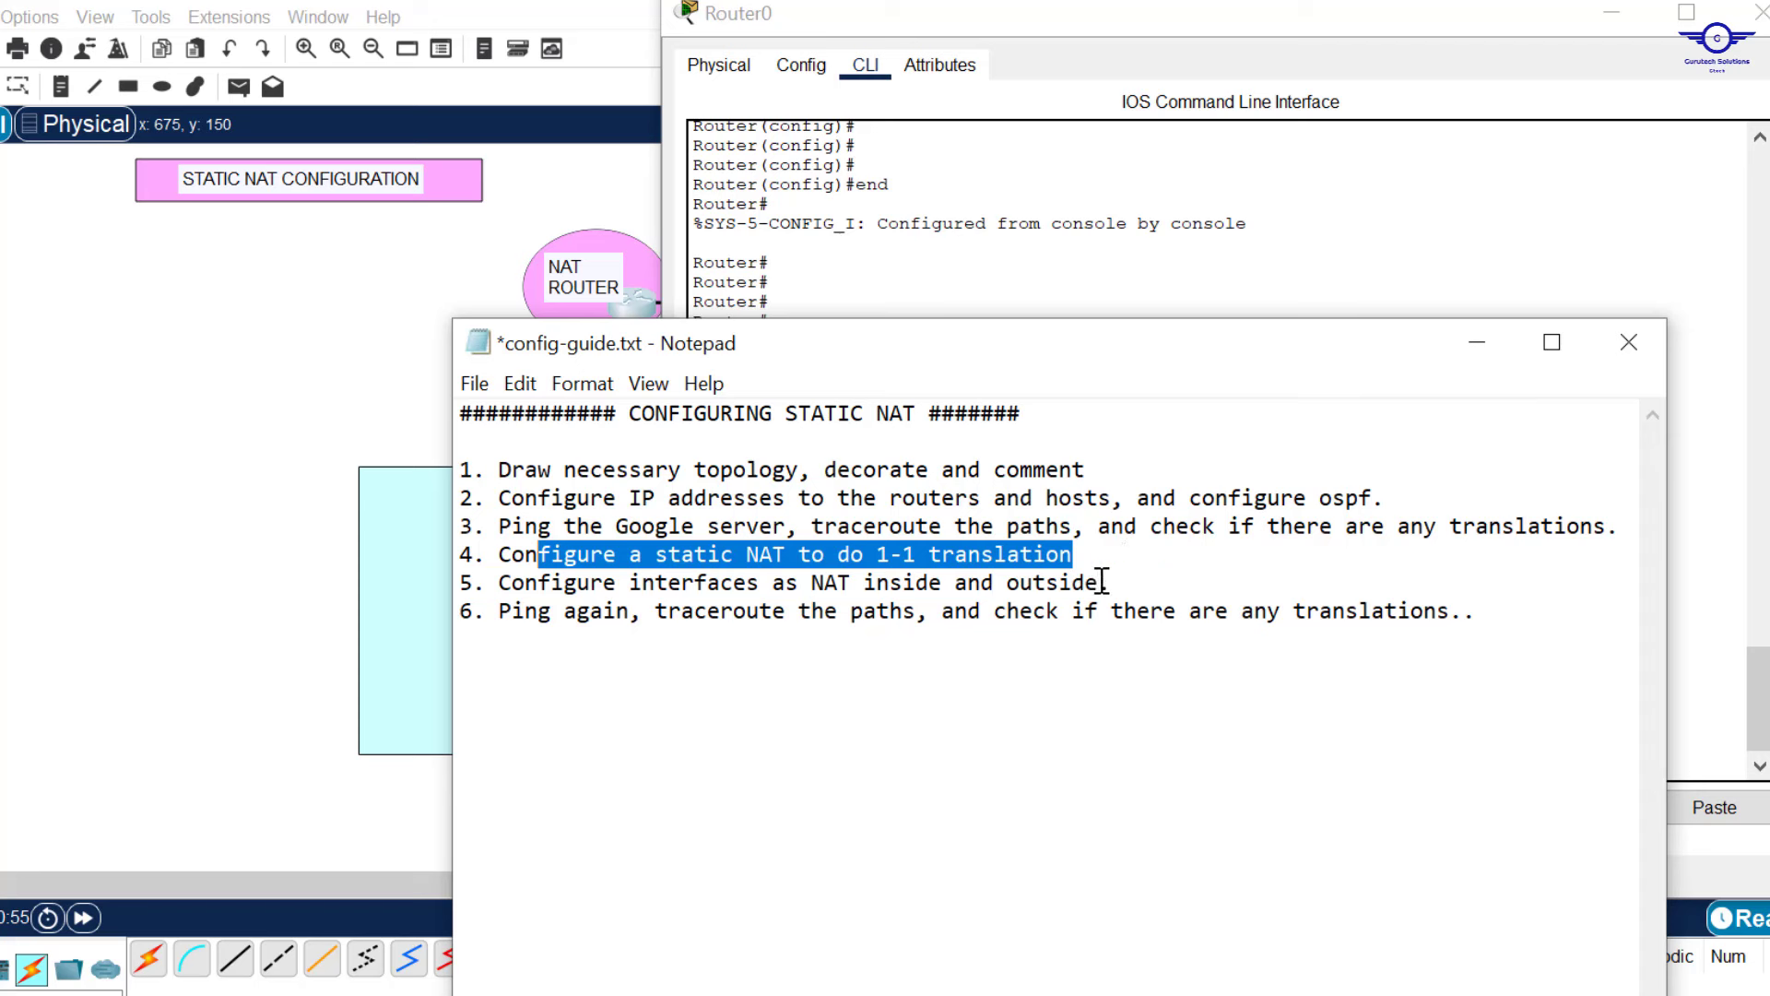
drag(1113, 582, 645, 582)
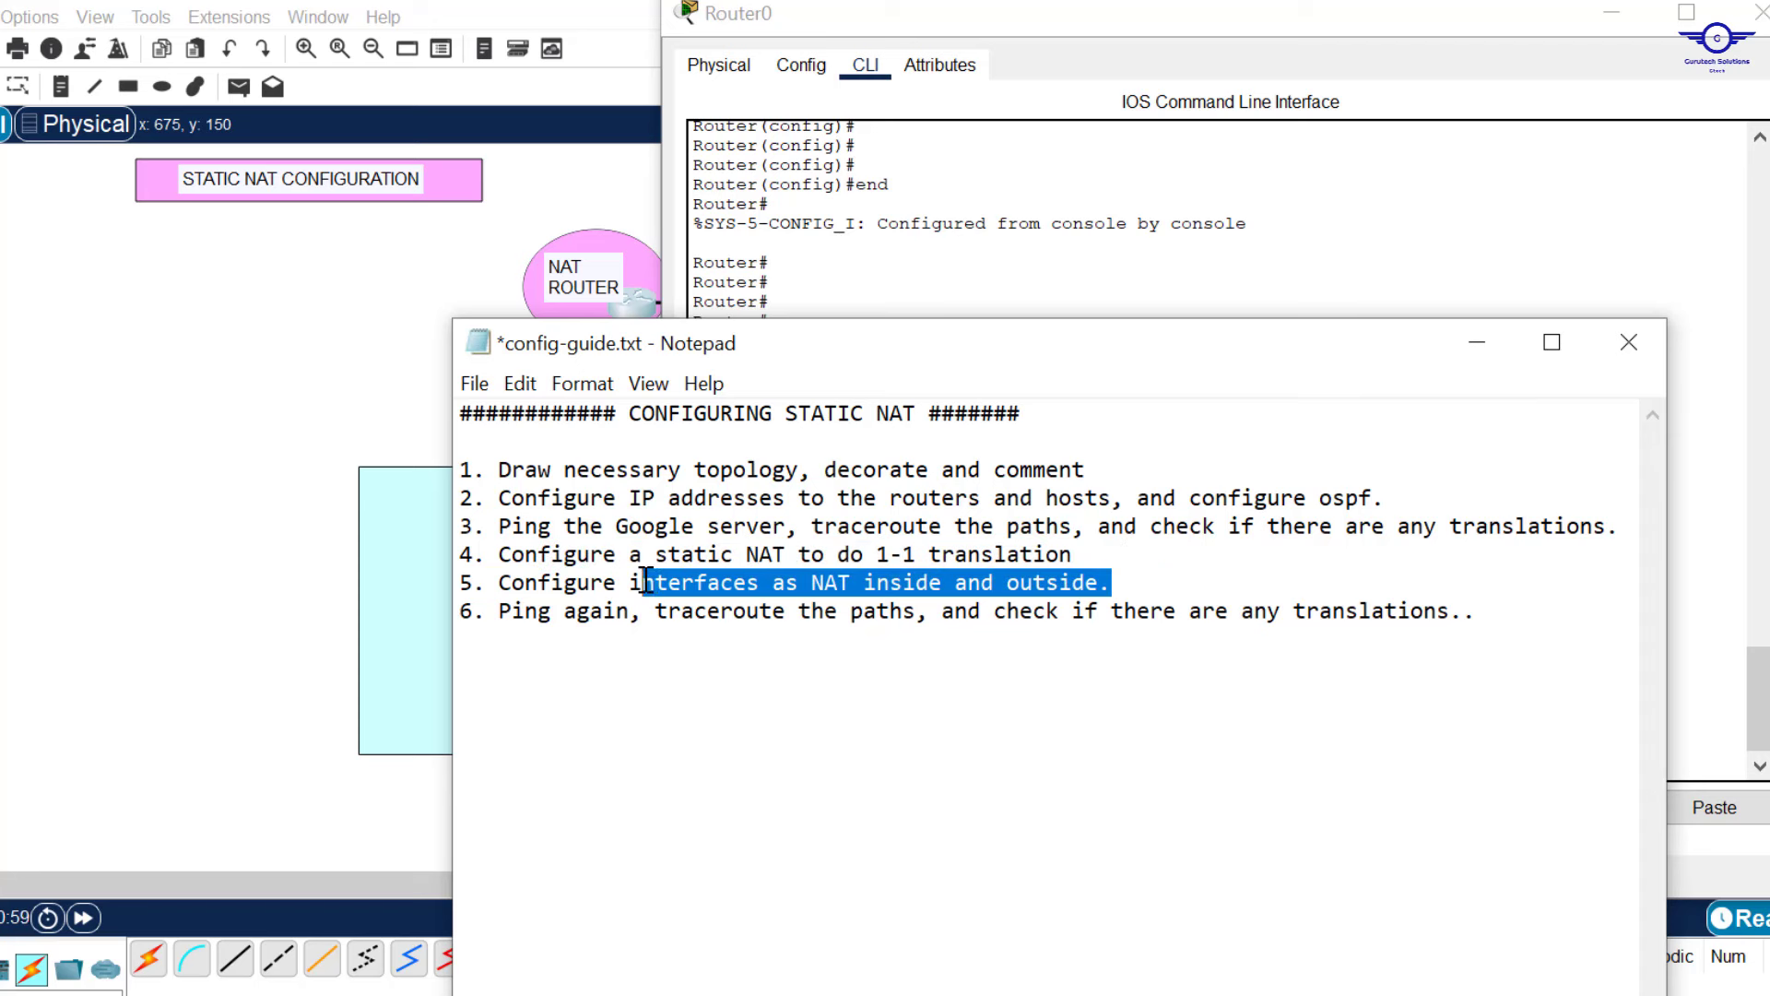
Go back to the topology and enter interface configuration for GigabitEthernet0/1 on Router0.
click(391, 312)
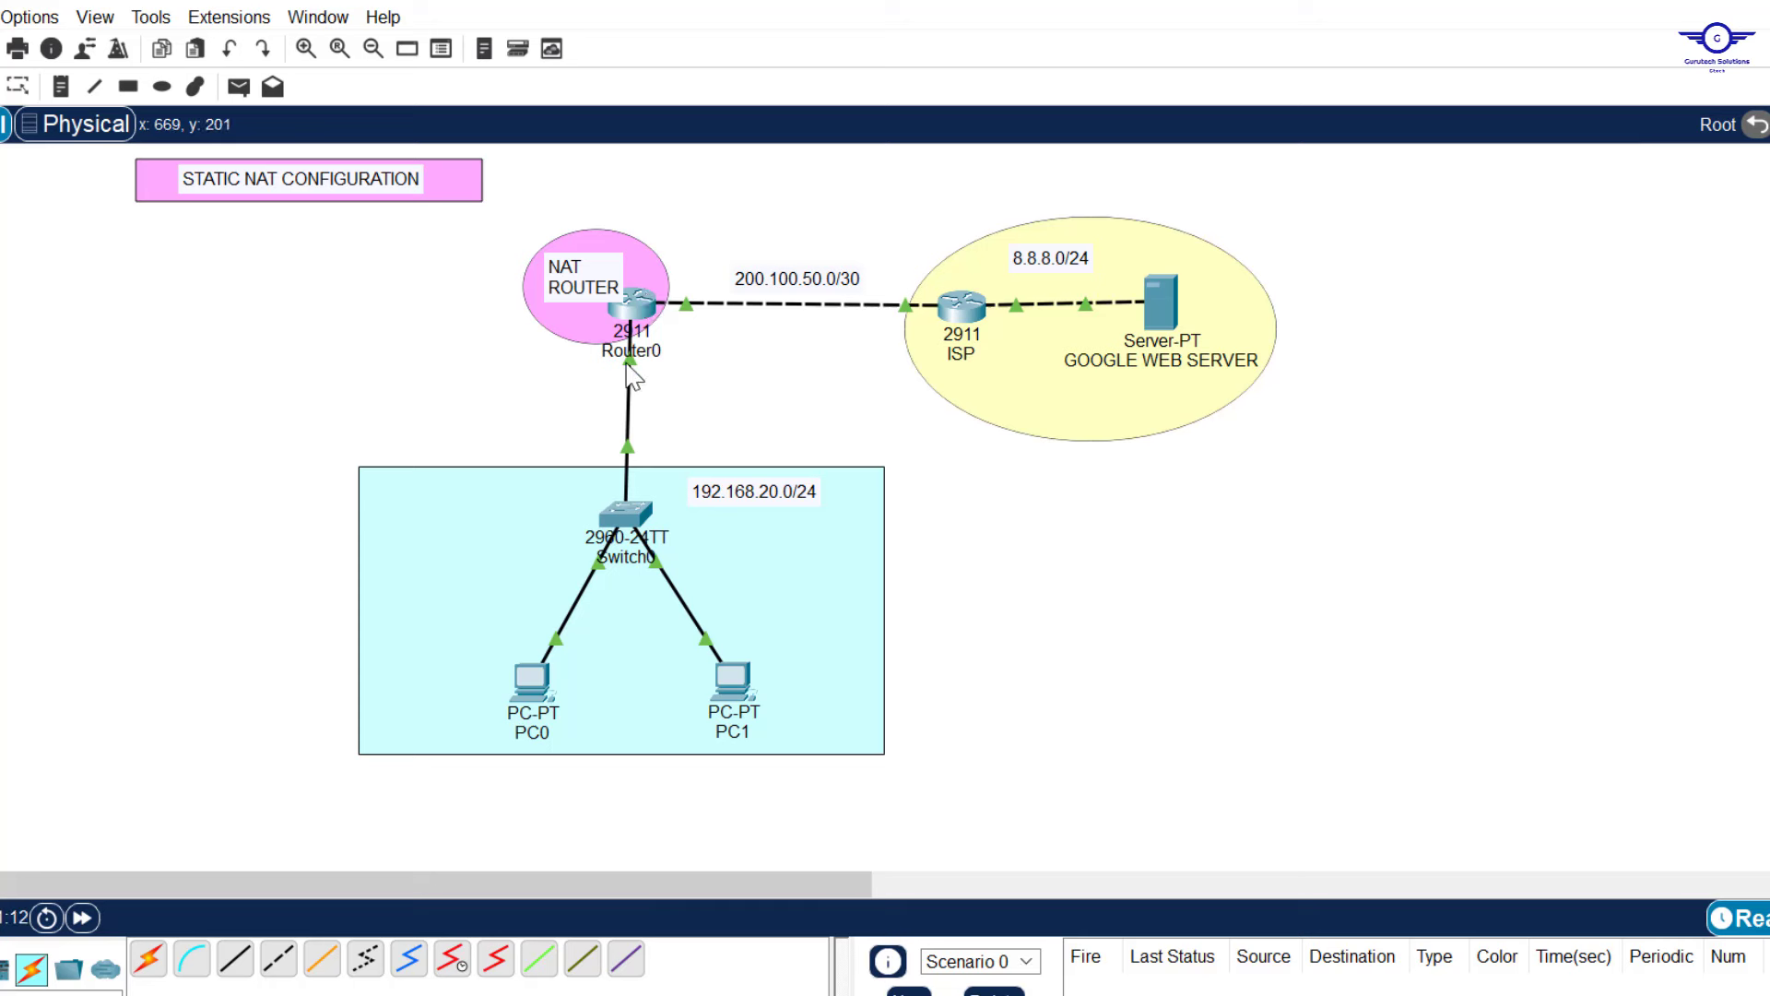
click(633, 303)
click(806, 79)
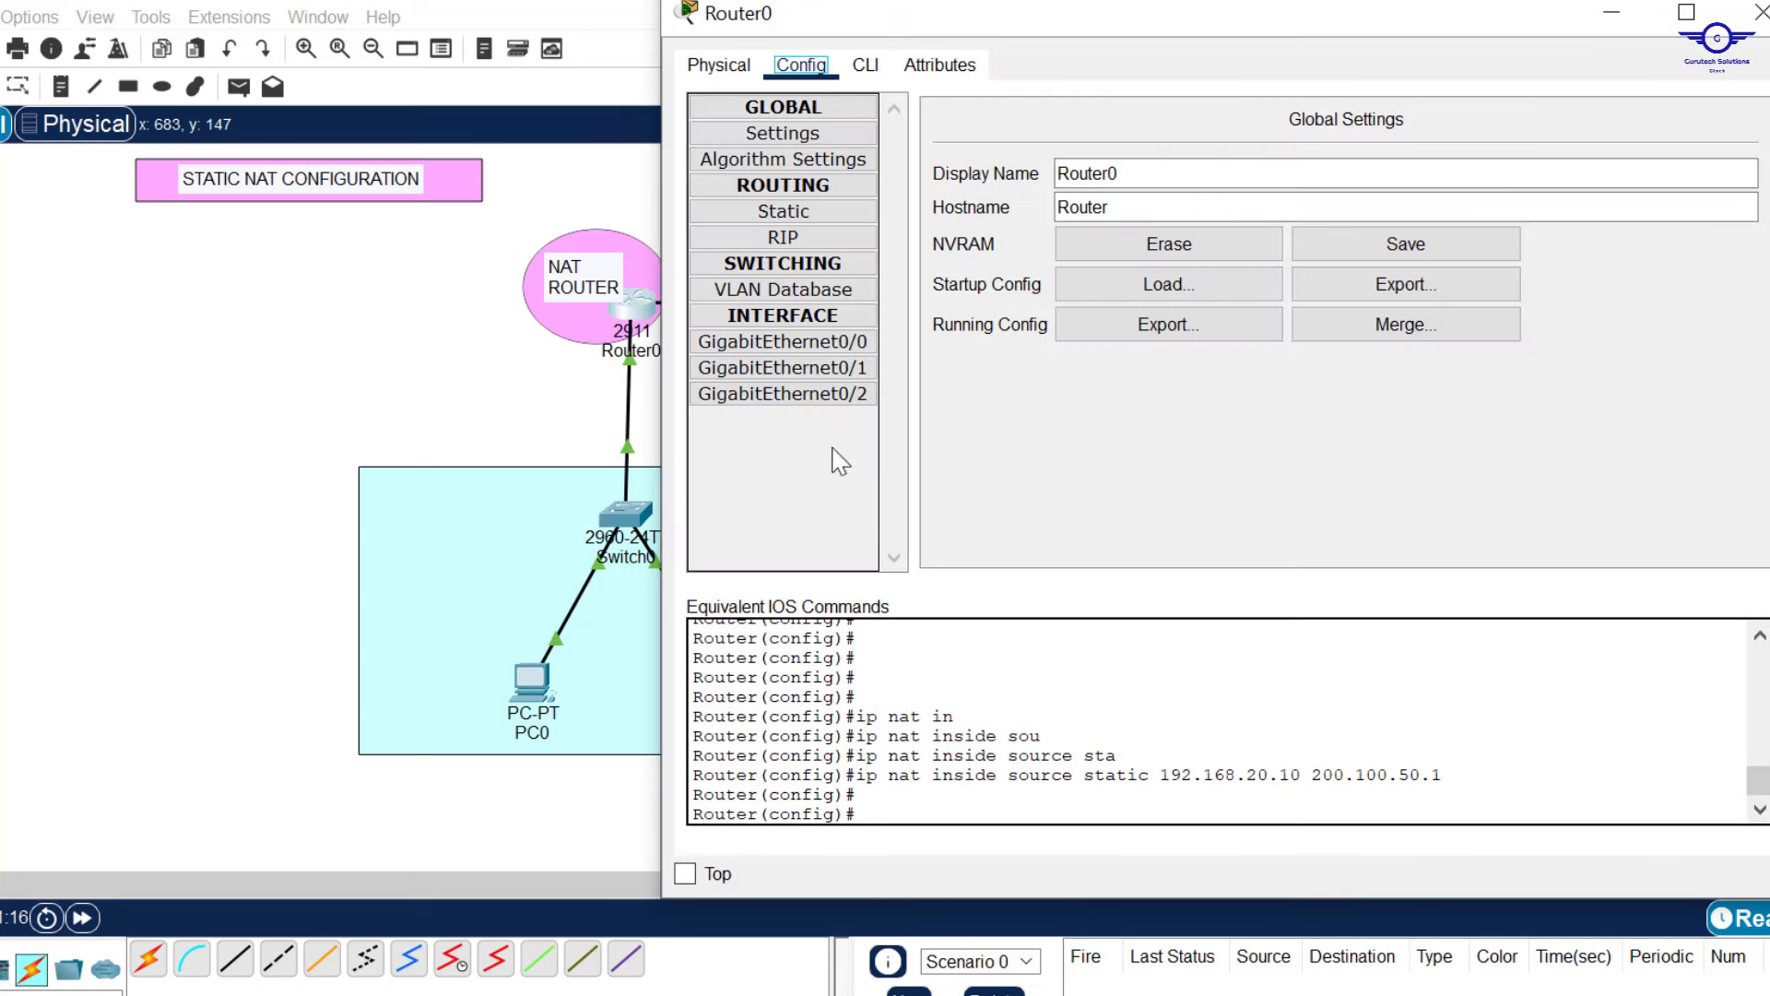
click(783, 368)
click(874, 70)
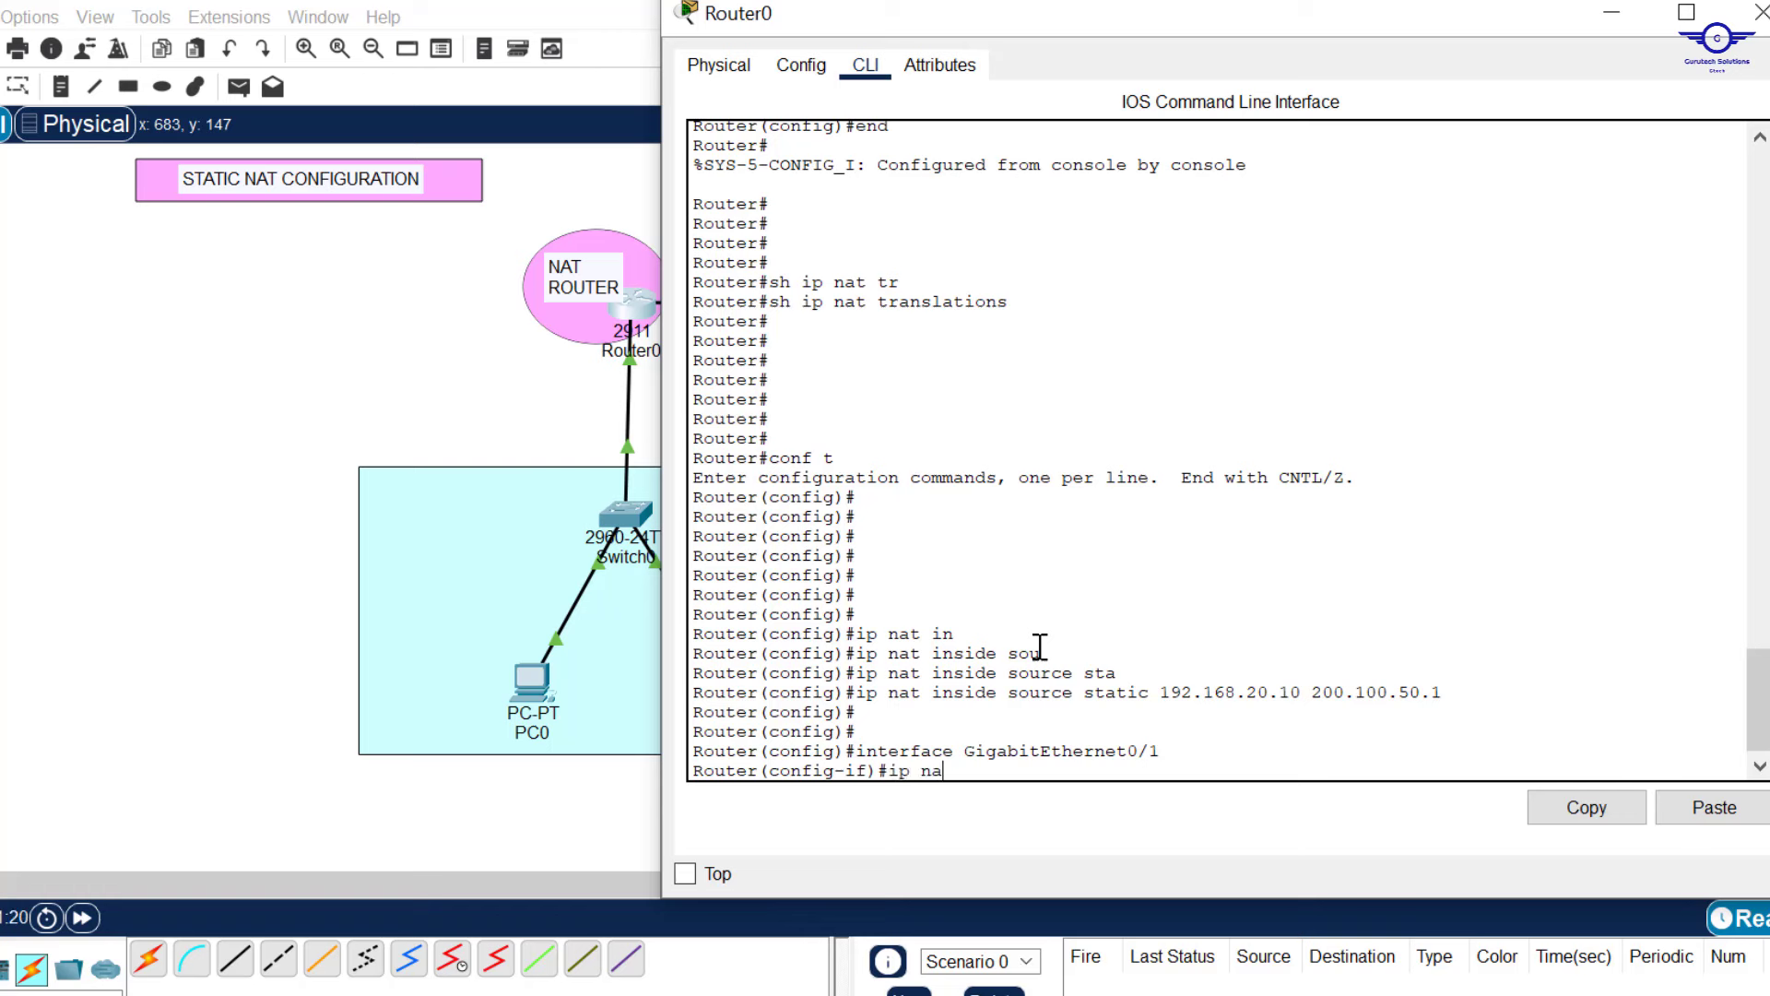
Set GigabitEthernet0/1 as the NAT inside interface with ip nat inside and return to global configuration mode.
text(ip na)
key(Tab)
text(in)
key(Tab)
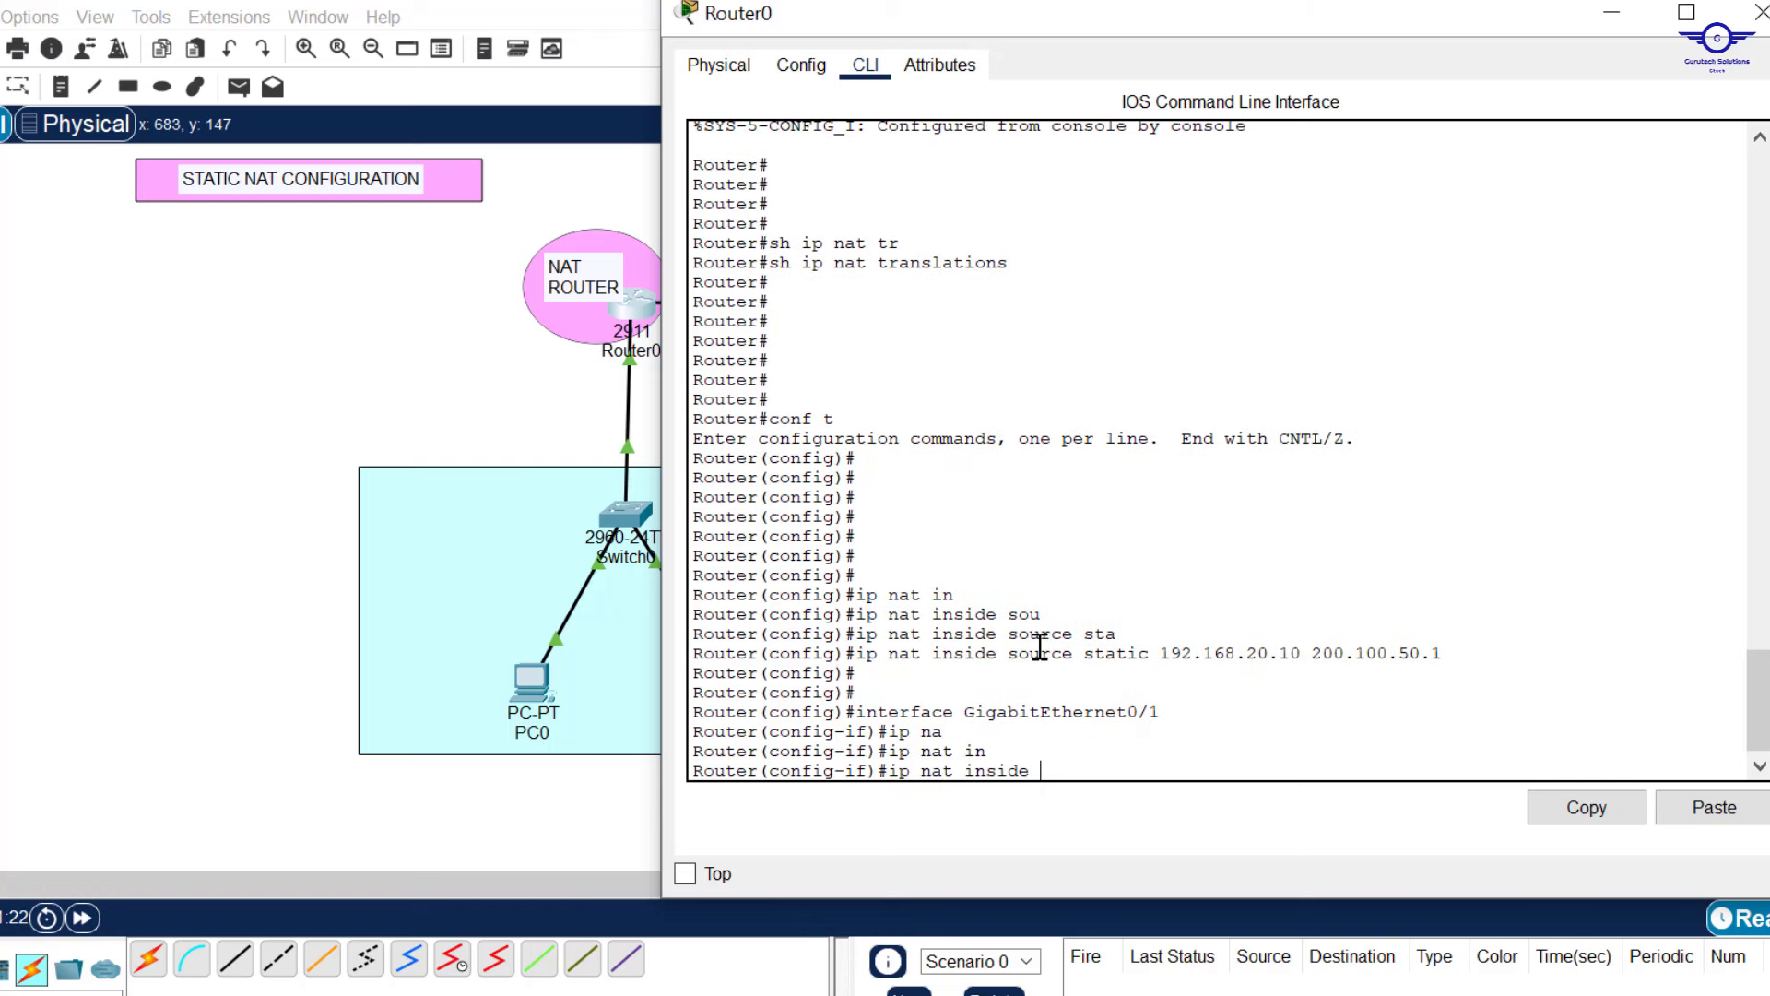
key(Return)
key(Return)
key(Return)
key(Return)
text(ex)
key(Return)
key(Return)
key(Return)
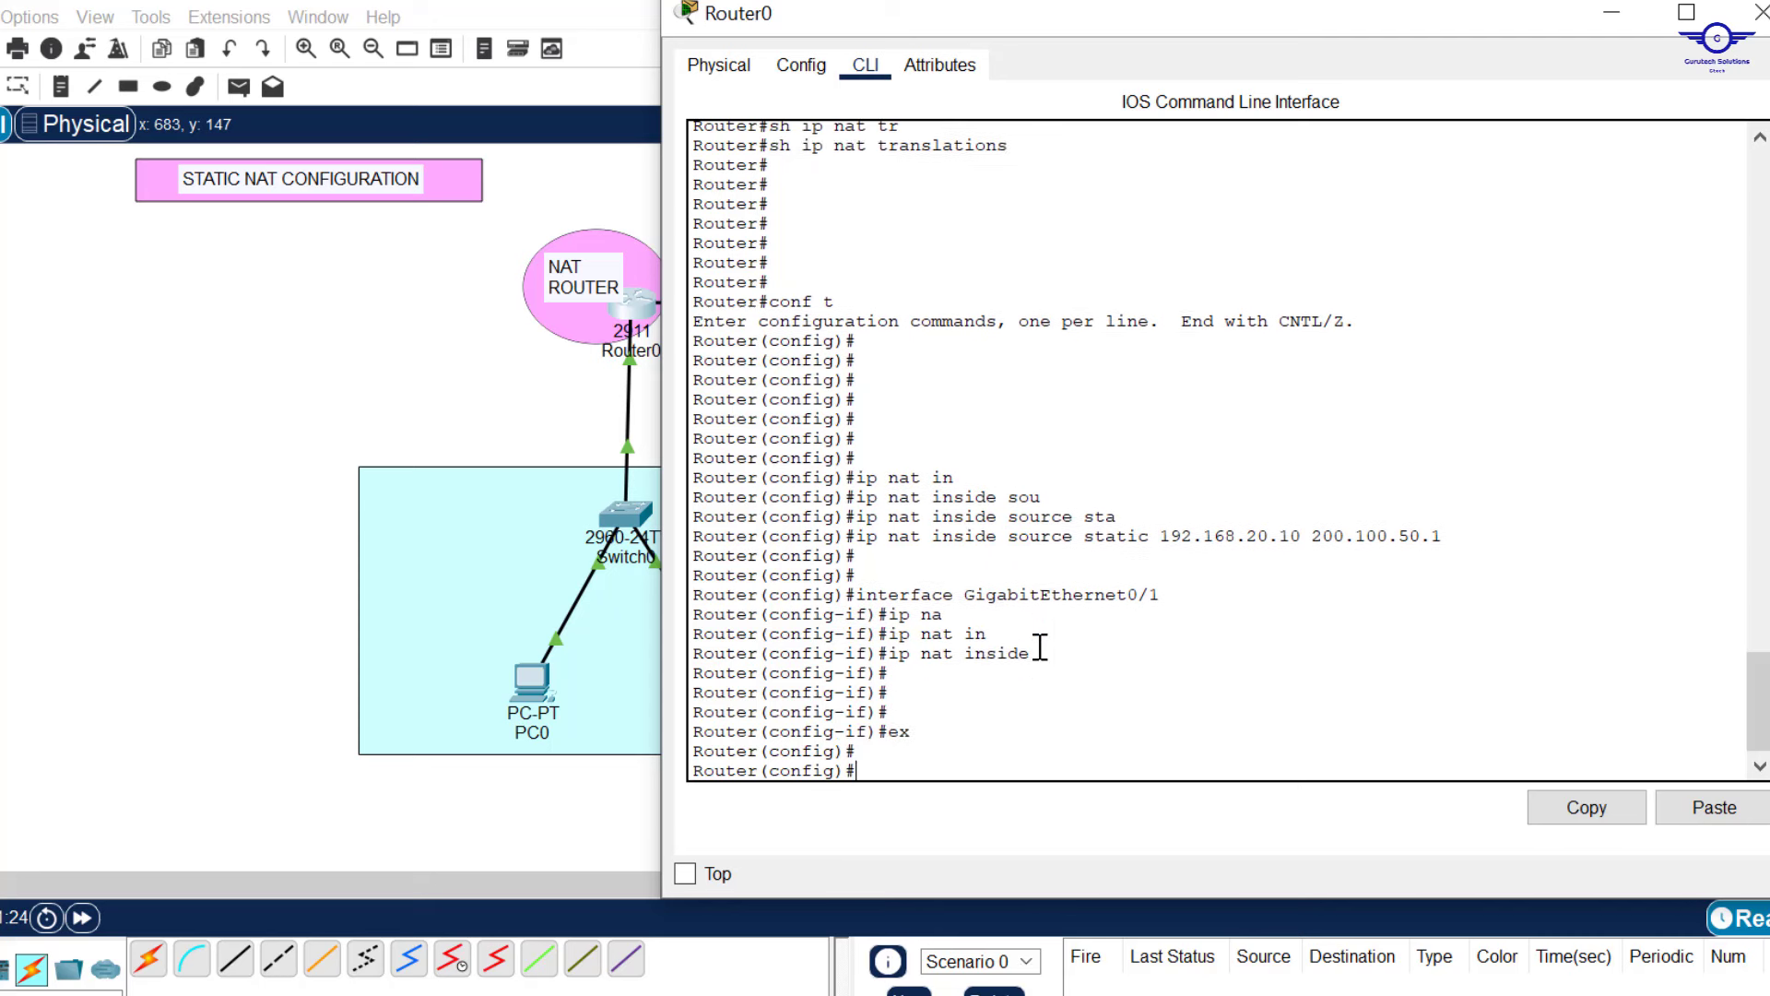
Enter interface GigabitEthernet0/0 on Router0 and set it as the NAT outside interface with ip nat outside.
key(Up)
key(Up)
key(Up)
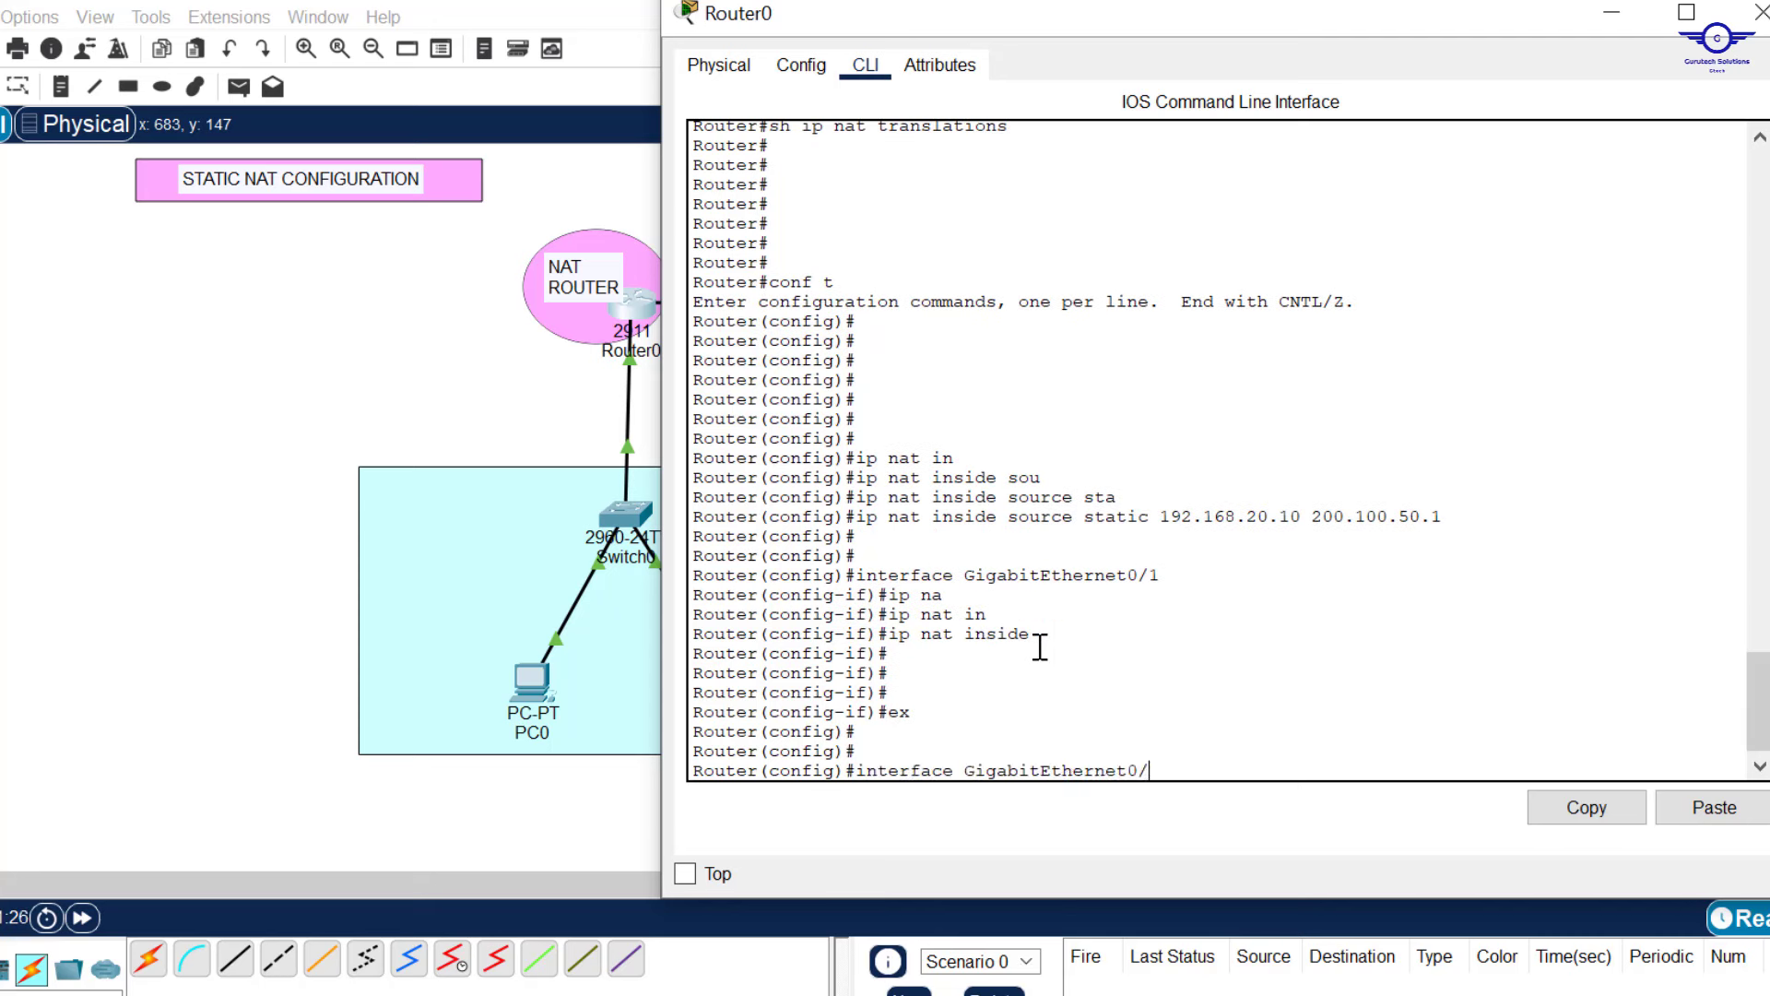
key(Return)
key(Up)
key(Up)
key(Up)
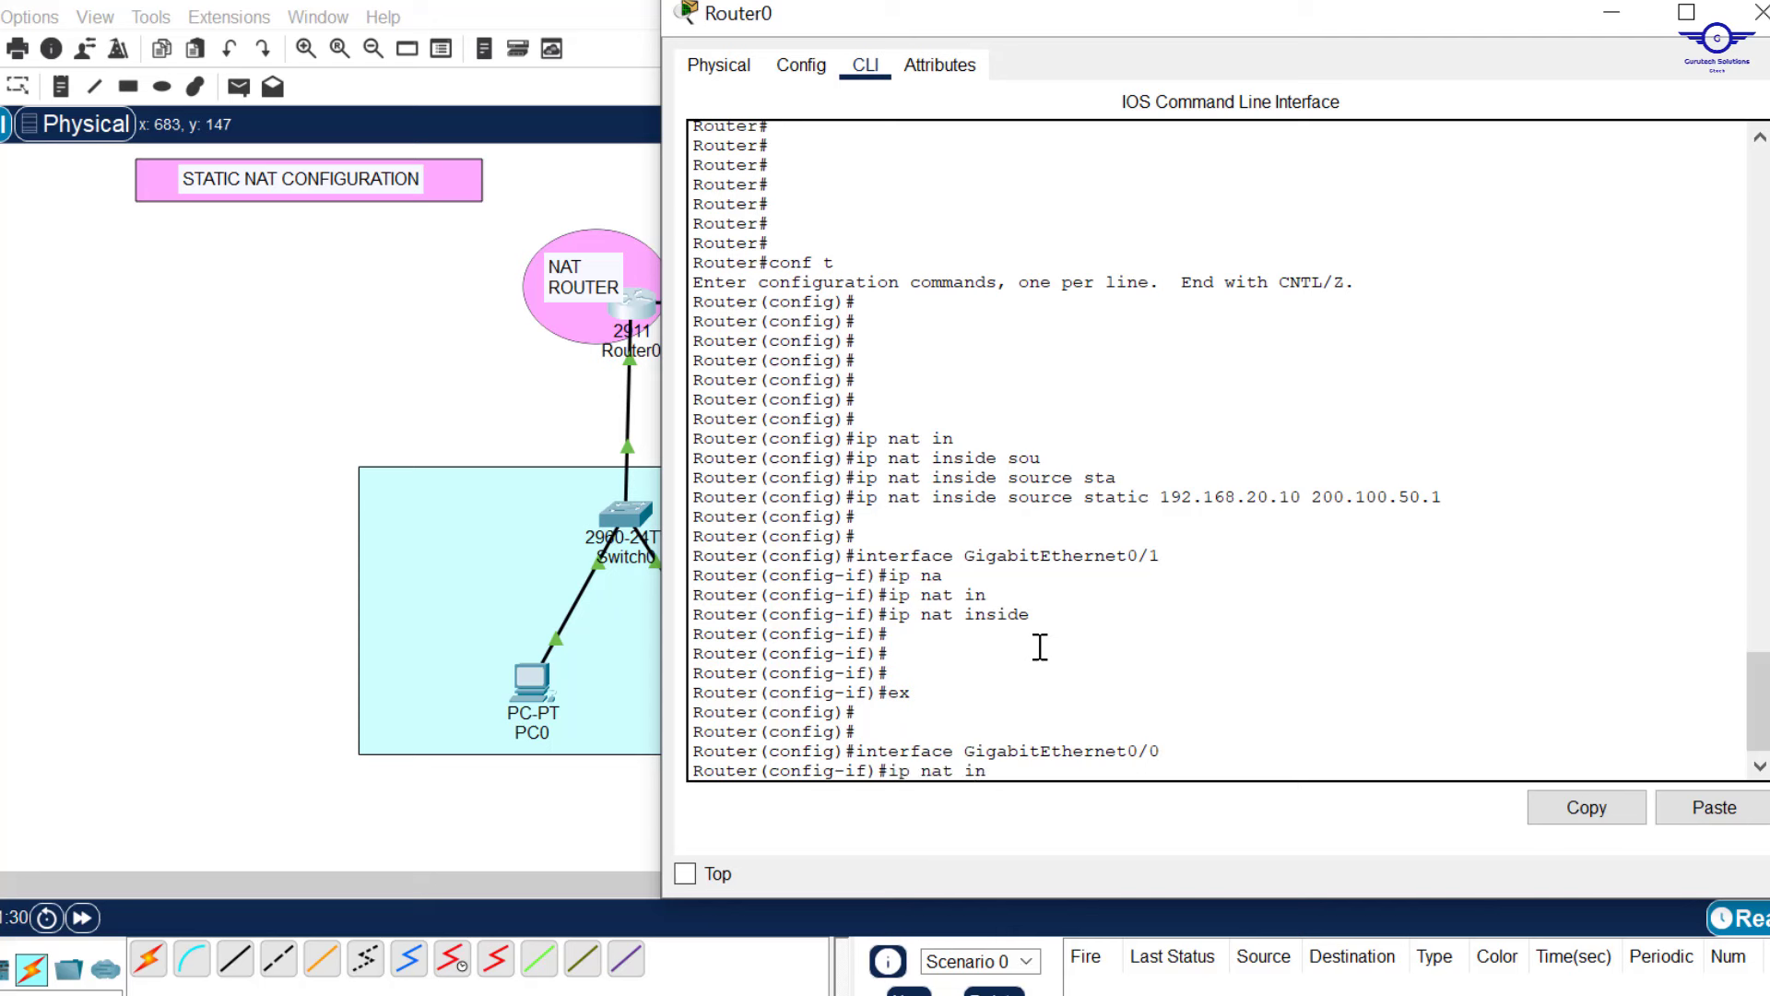
key(Tab)
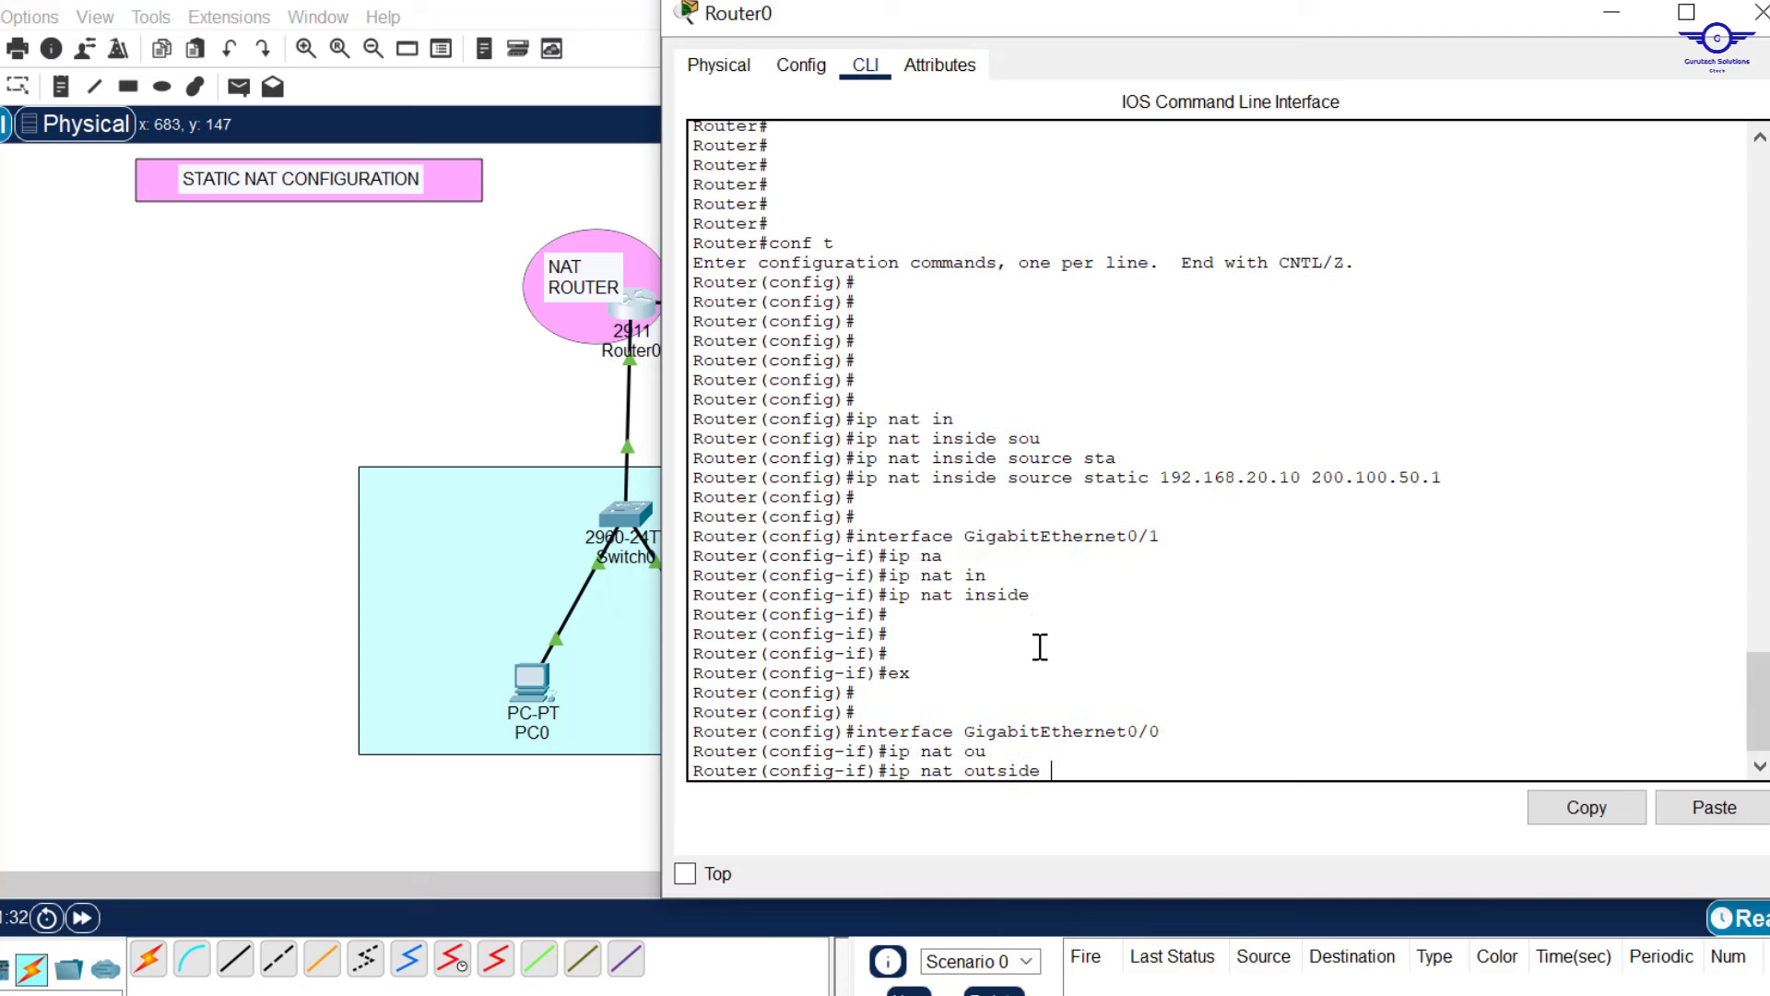
key(Return)
key(Return)
key(Return)
Return to global configuration mode and save Router0's configuration with do wr.
text(ex)
key(Return)
key(Return)
key(Return)
key(Return)
key(Return)
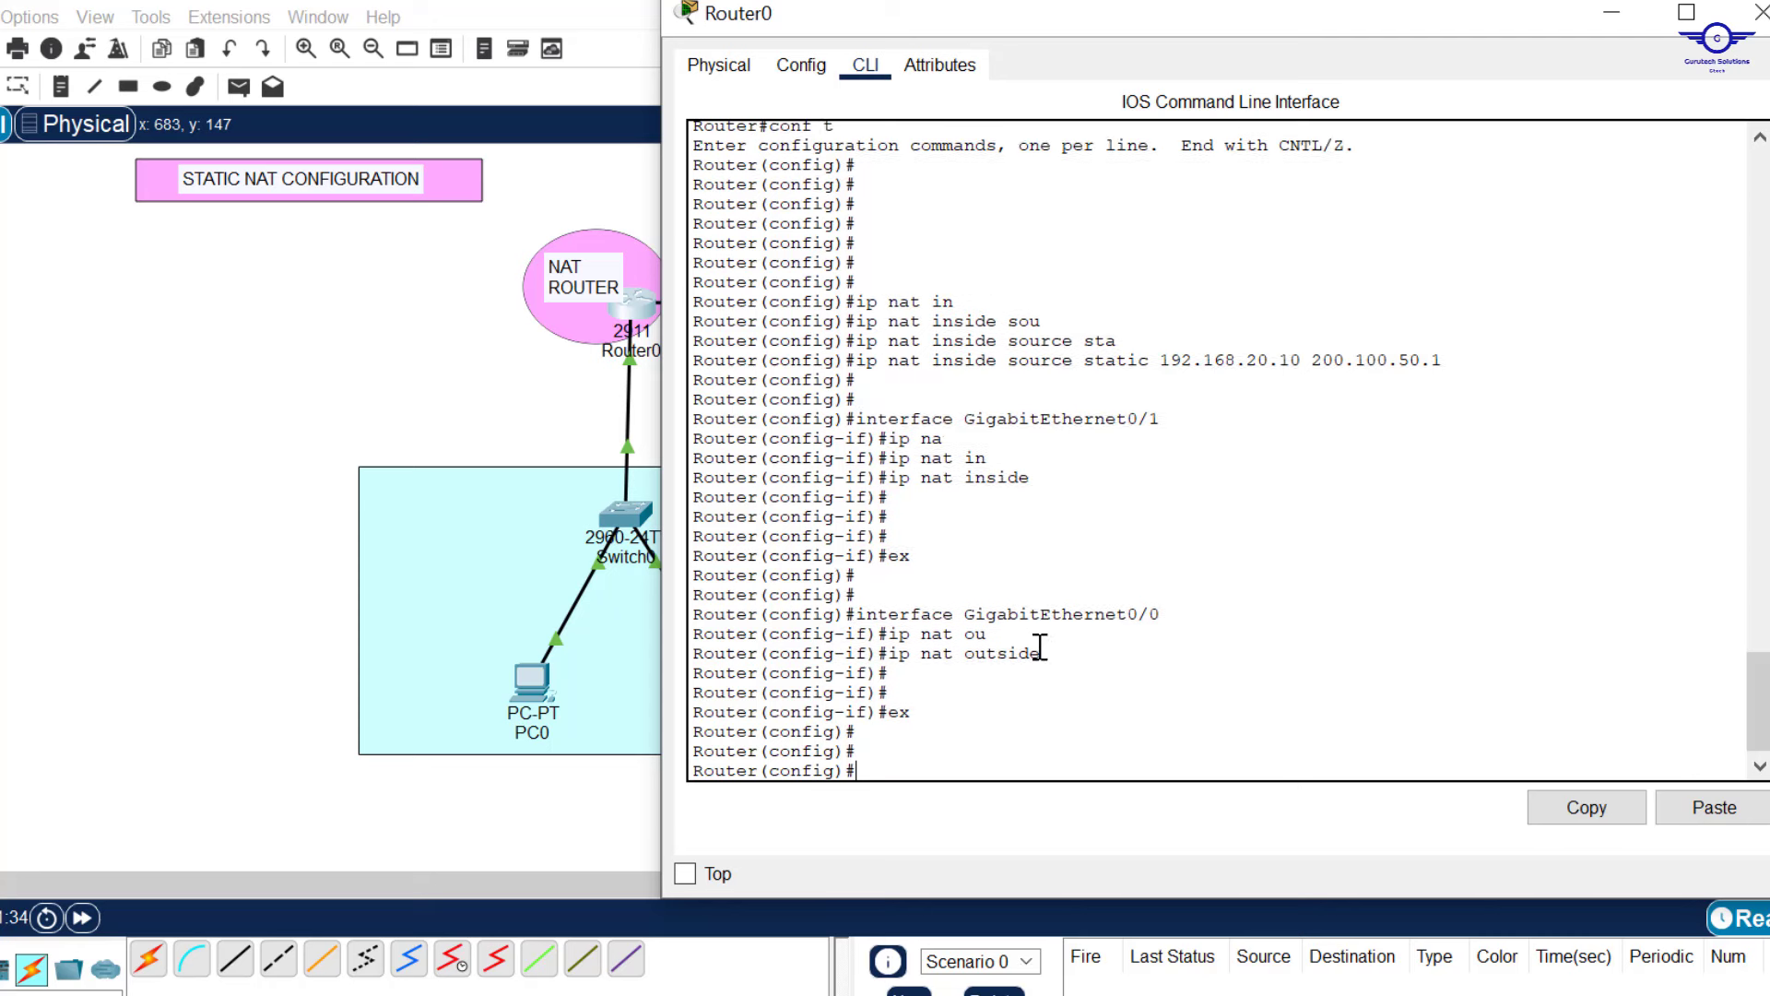
text(do wr)
key(Return)
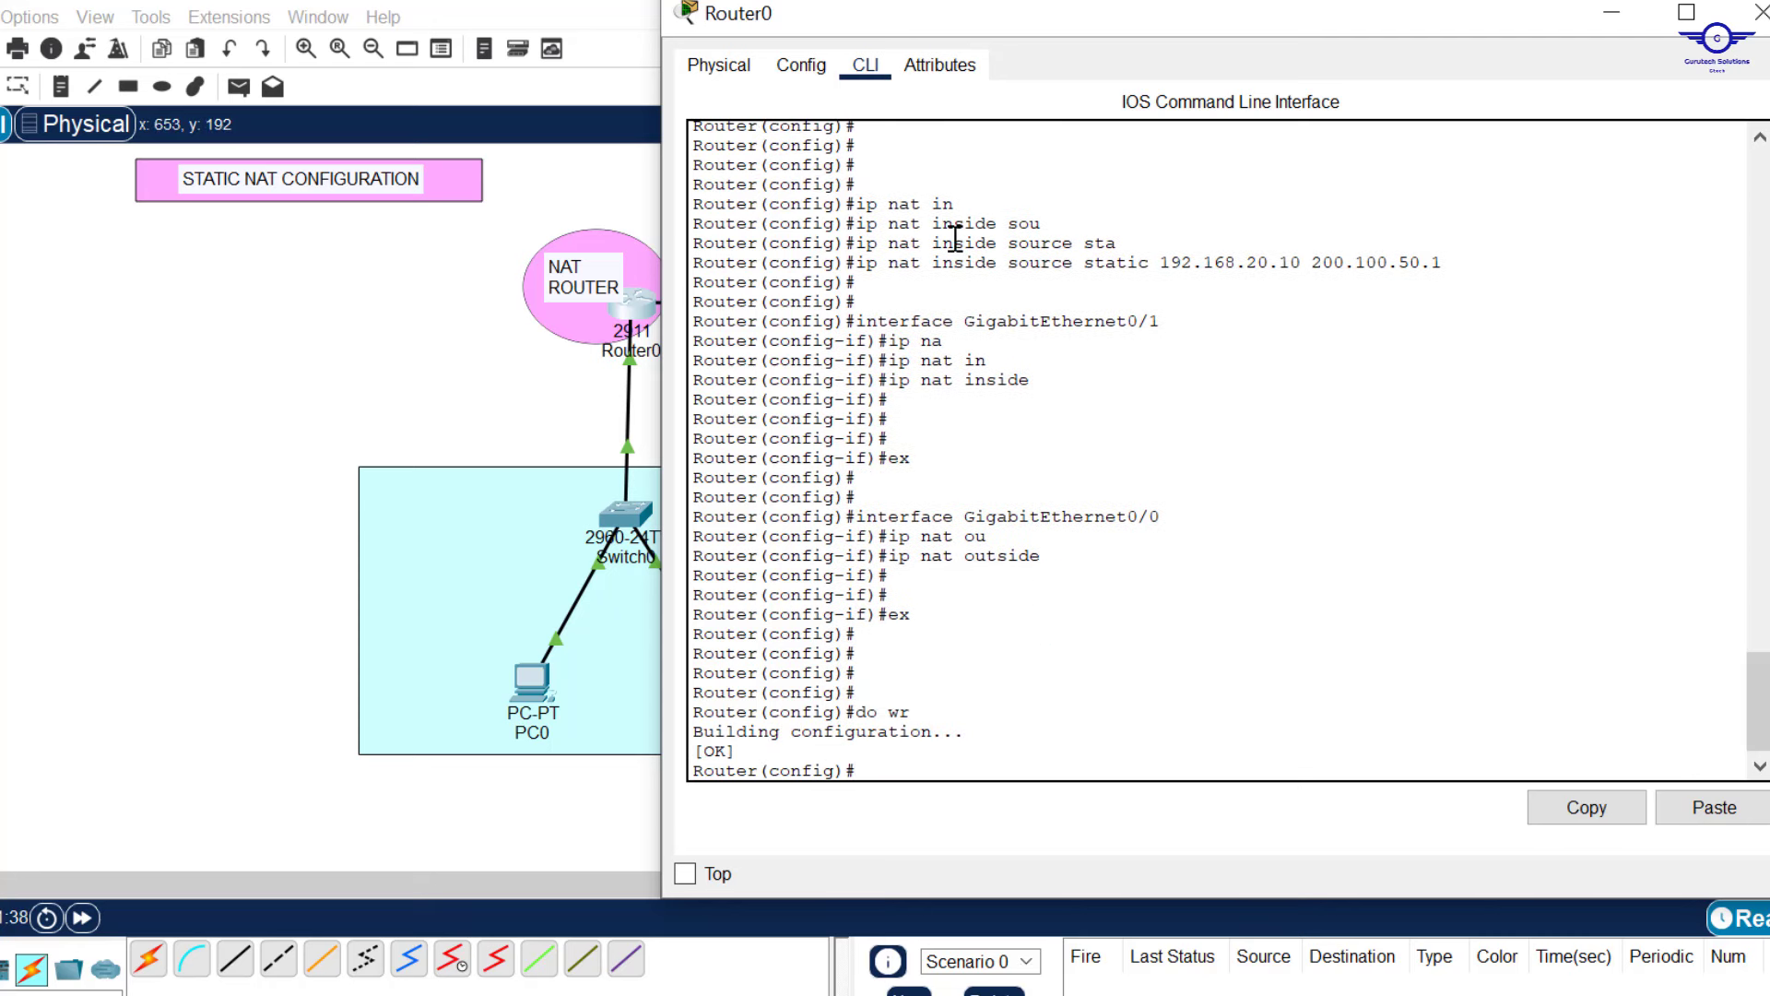
Review the entered static NAT command, highlighting its addresses 192.168.20.10 and 200.100.50.1.
drag(859, 263, 1482, 264)
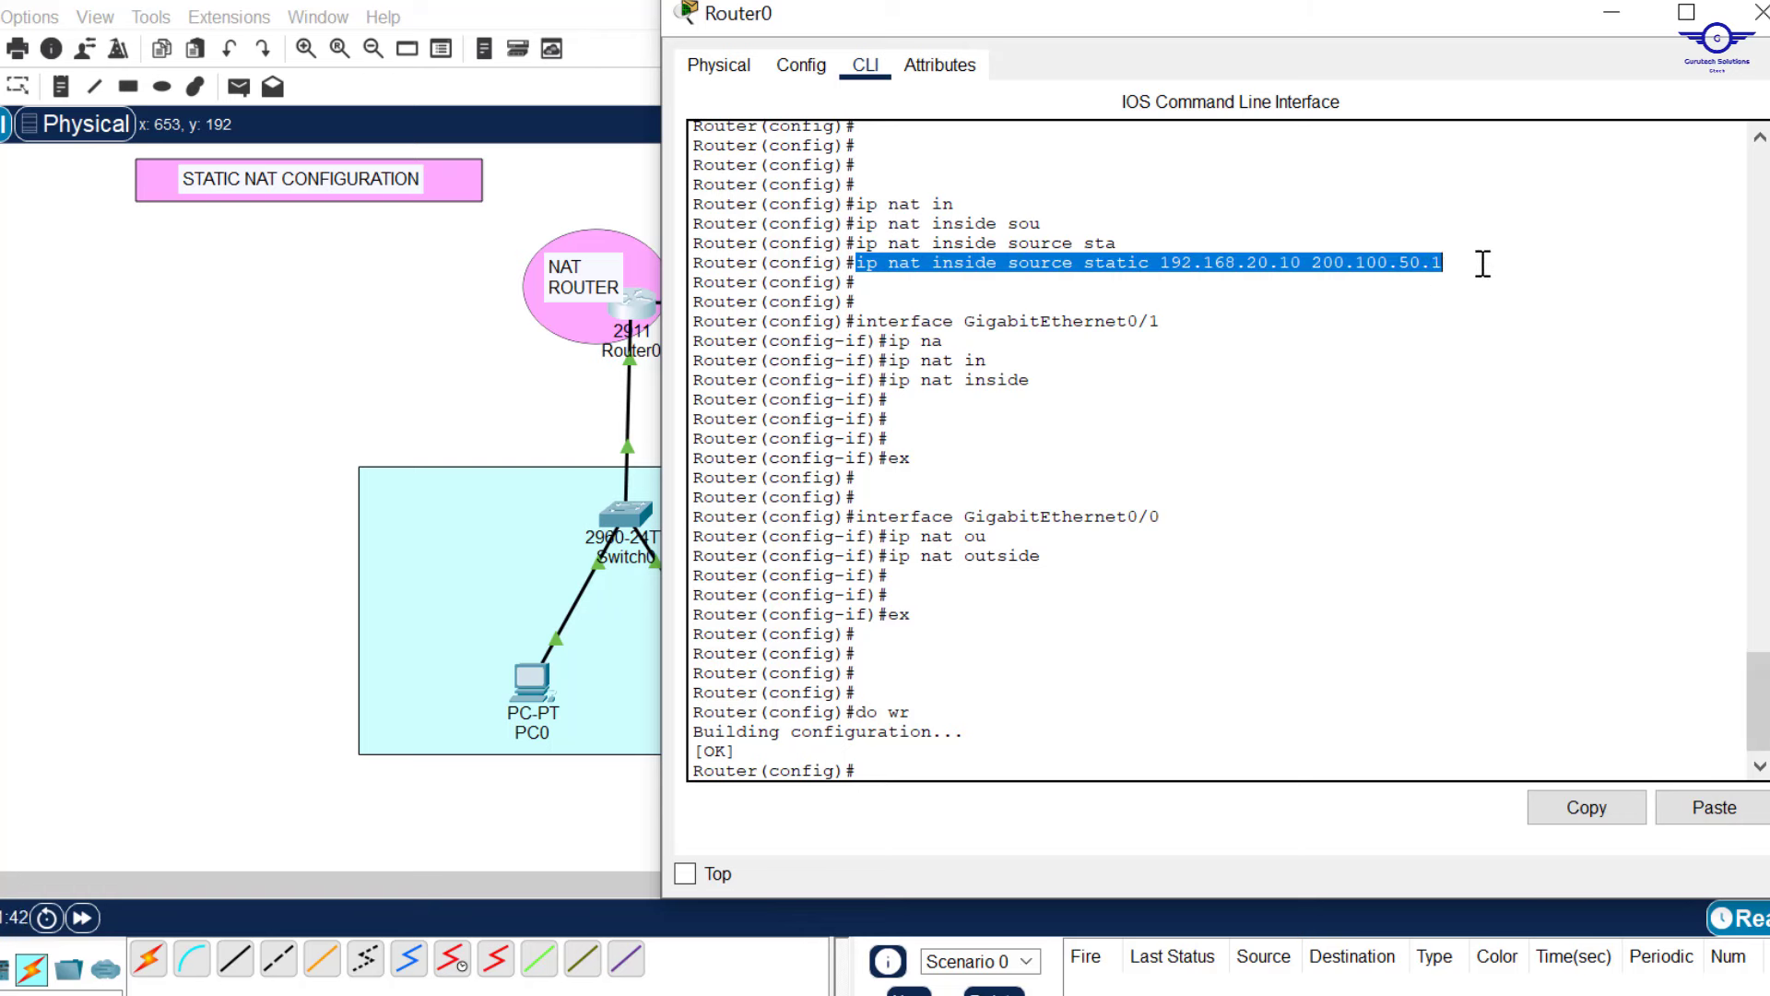
click(1168, 258)
drag(1168, 259, 1300, 263)
drag(1478, 265, 1314, 259)
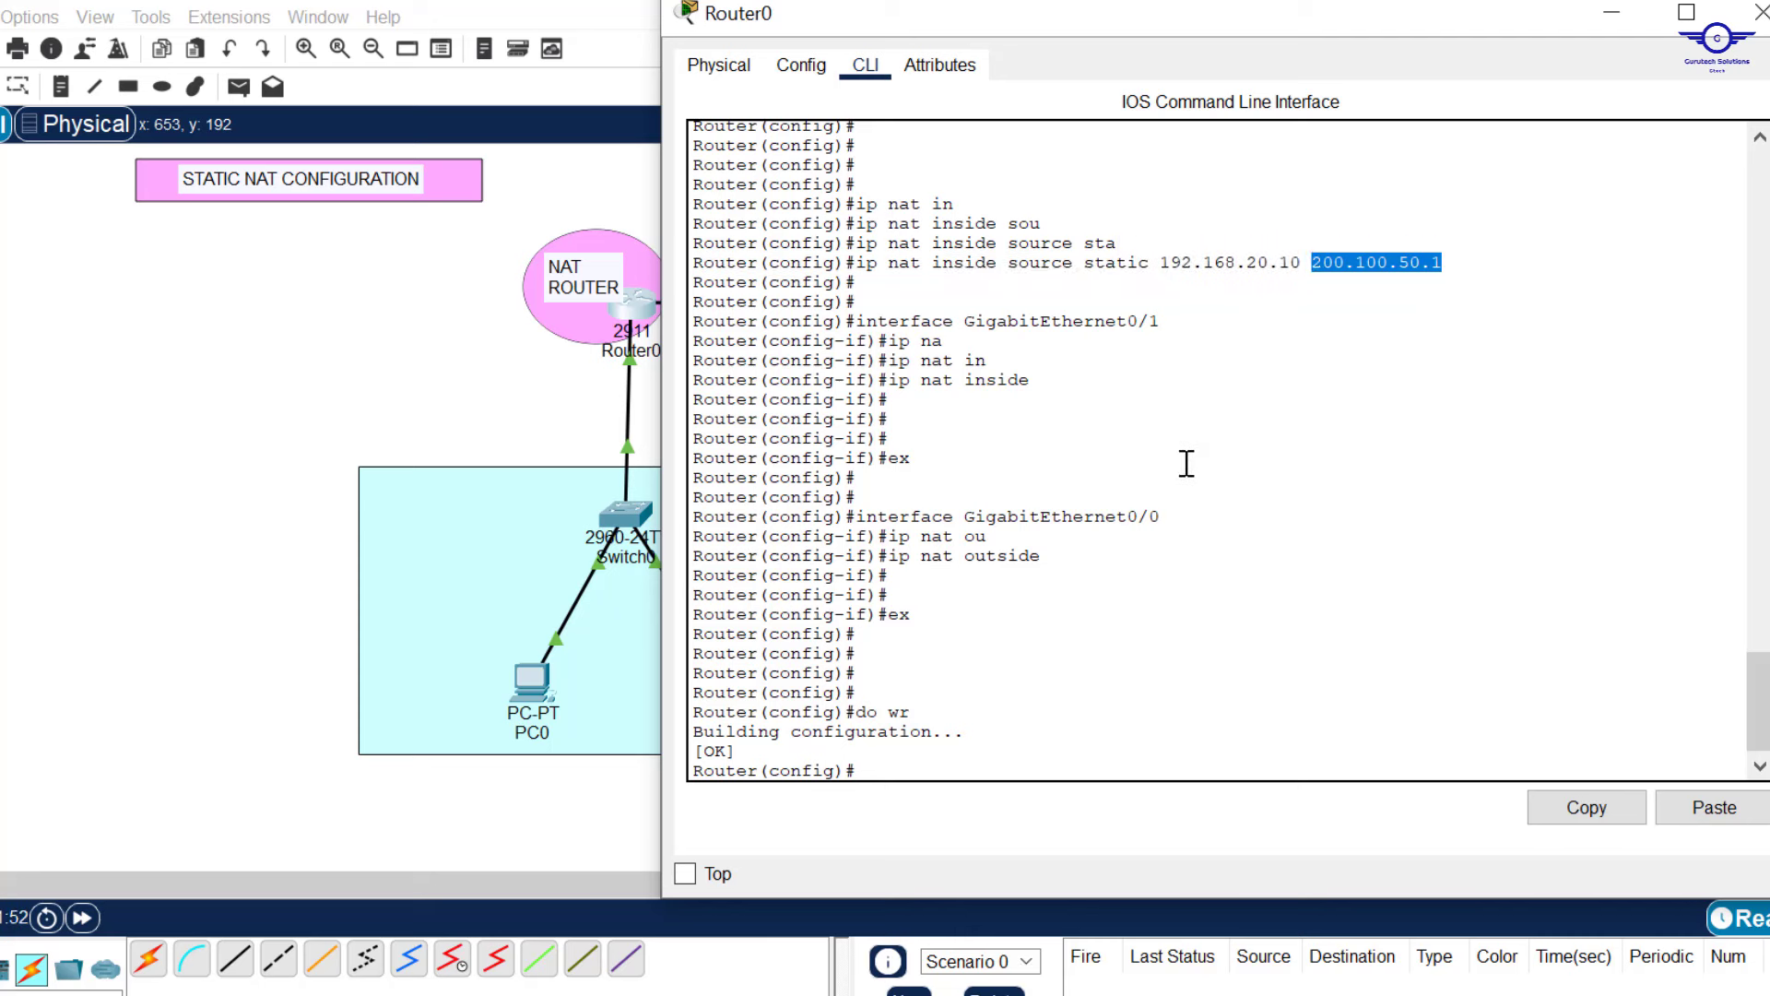
key(Return)
key(Return)
key(Return)
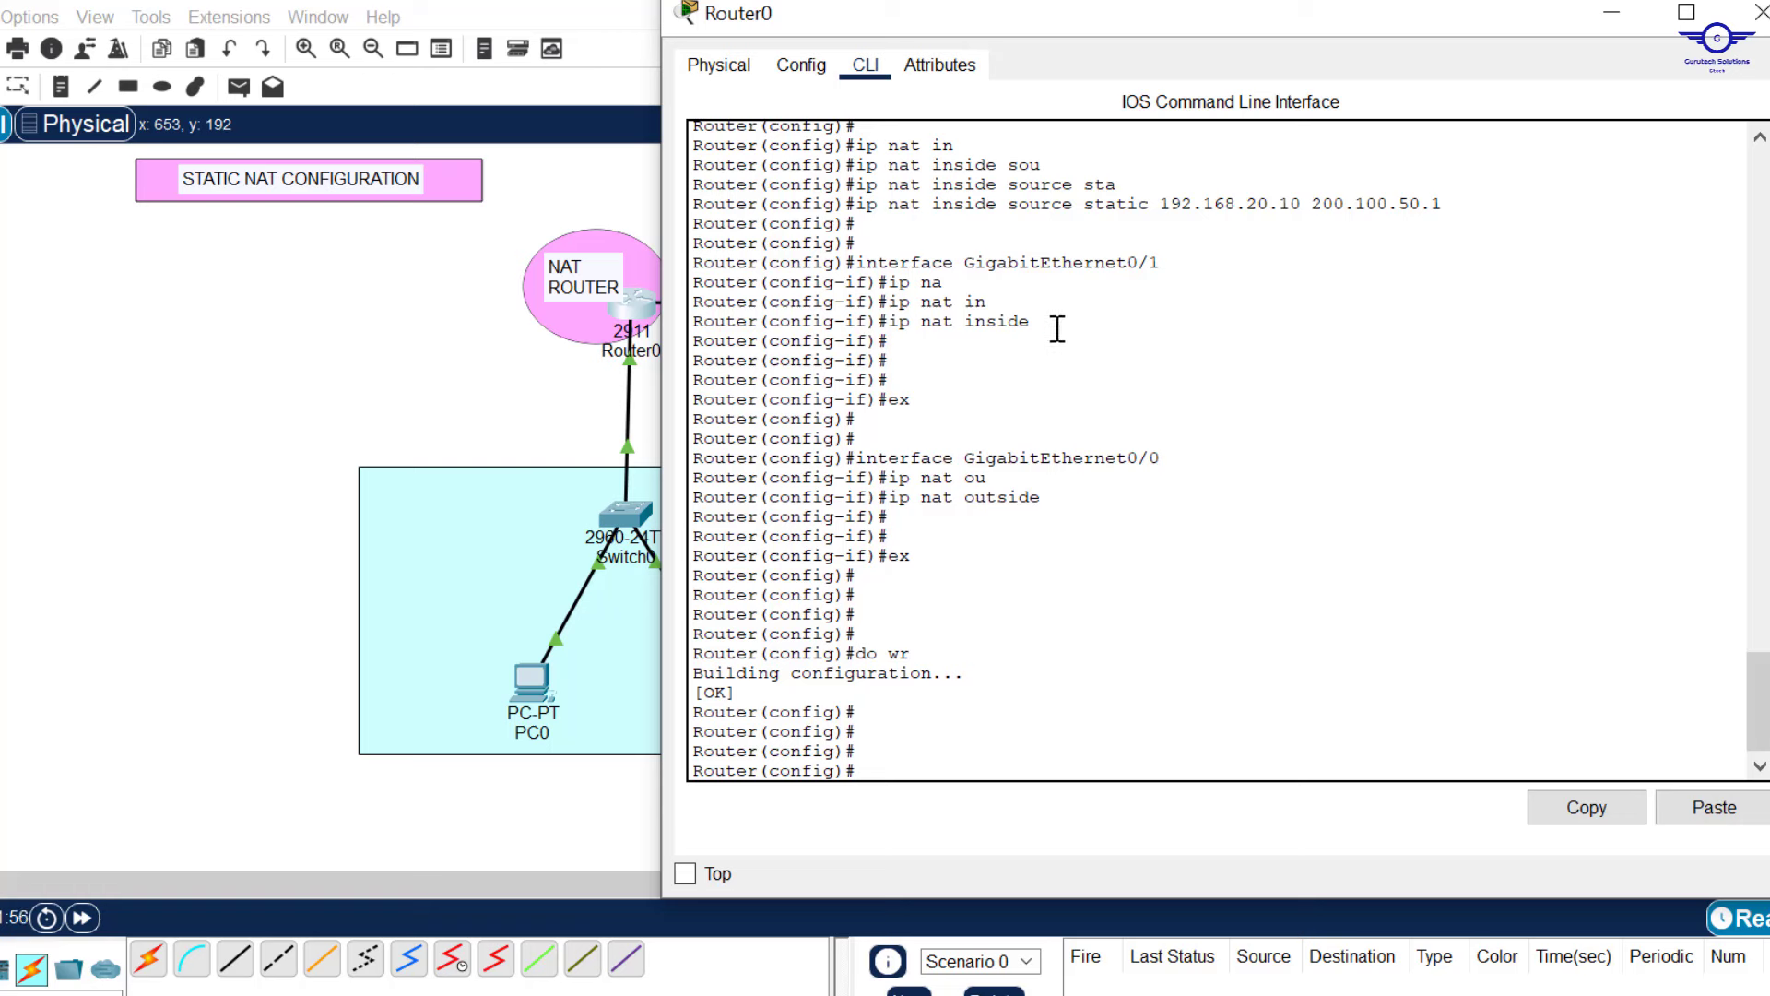
Highlight the NAT inside commands for GigabitEthernet0/1 and compare them with Router0's links in the topology.
drag(1058, 329, 856, 268)
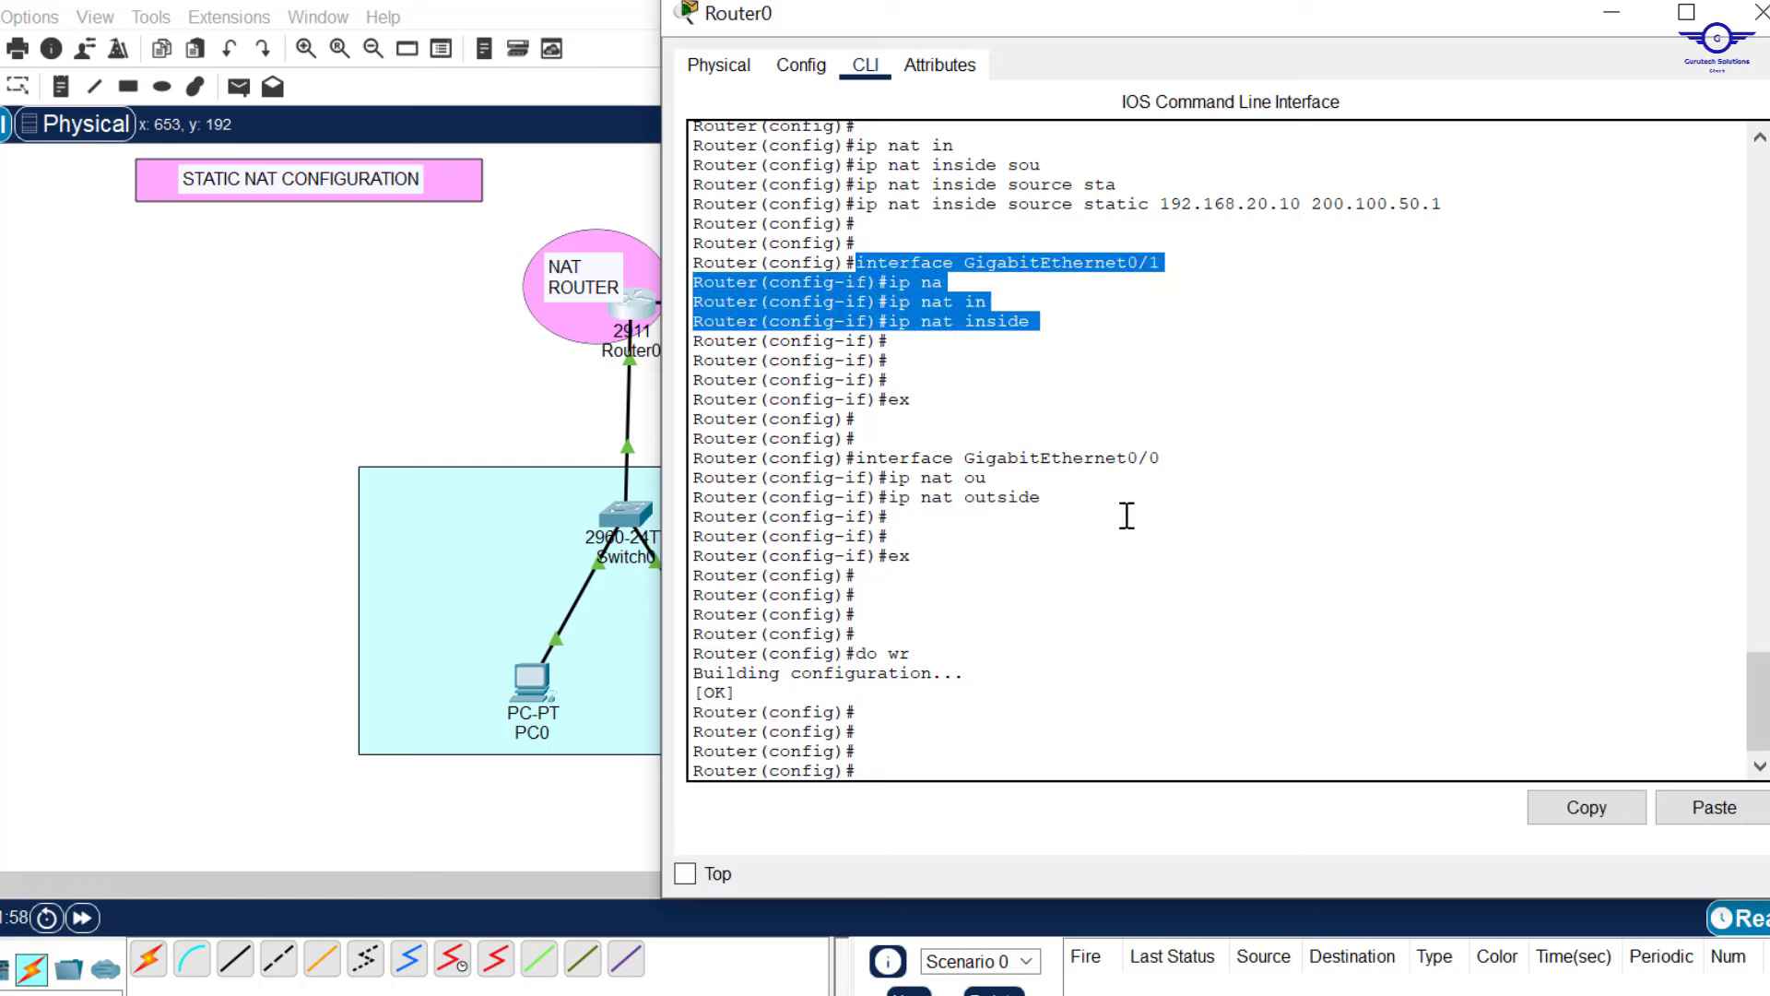
click(498, 357)
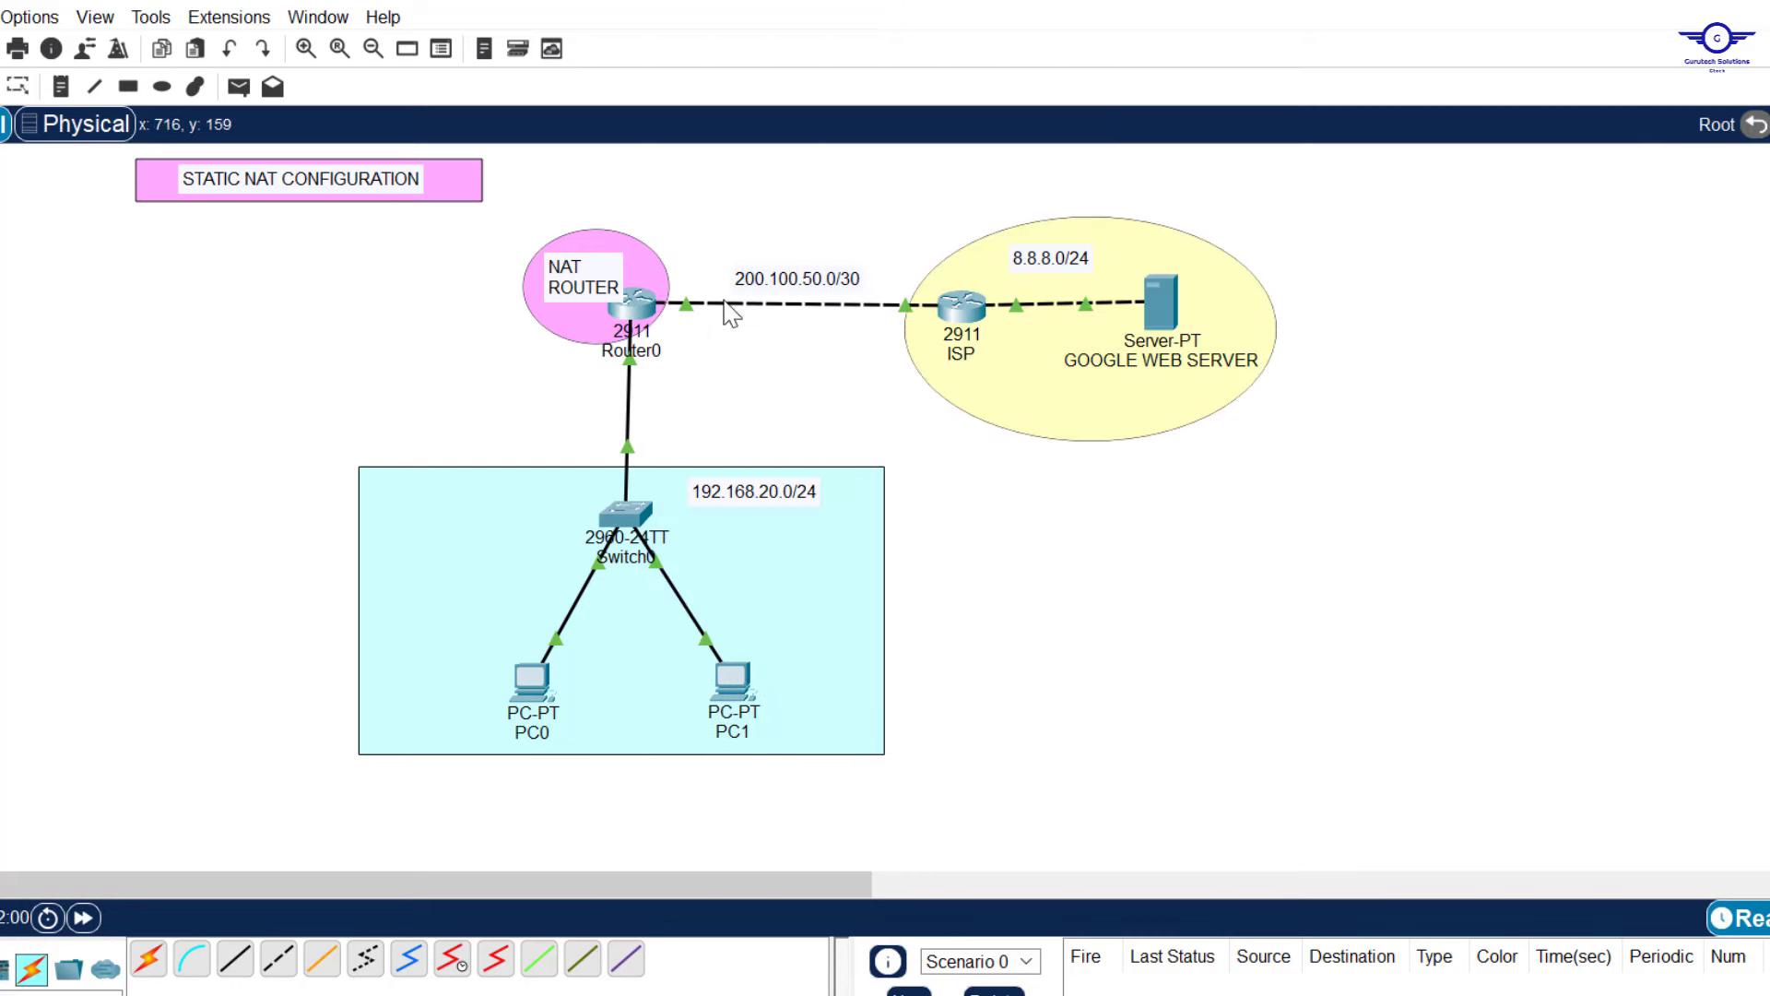
click(643, 306)
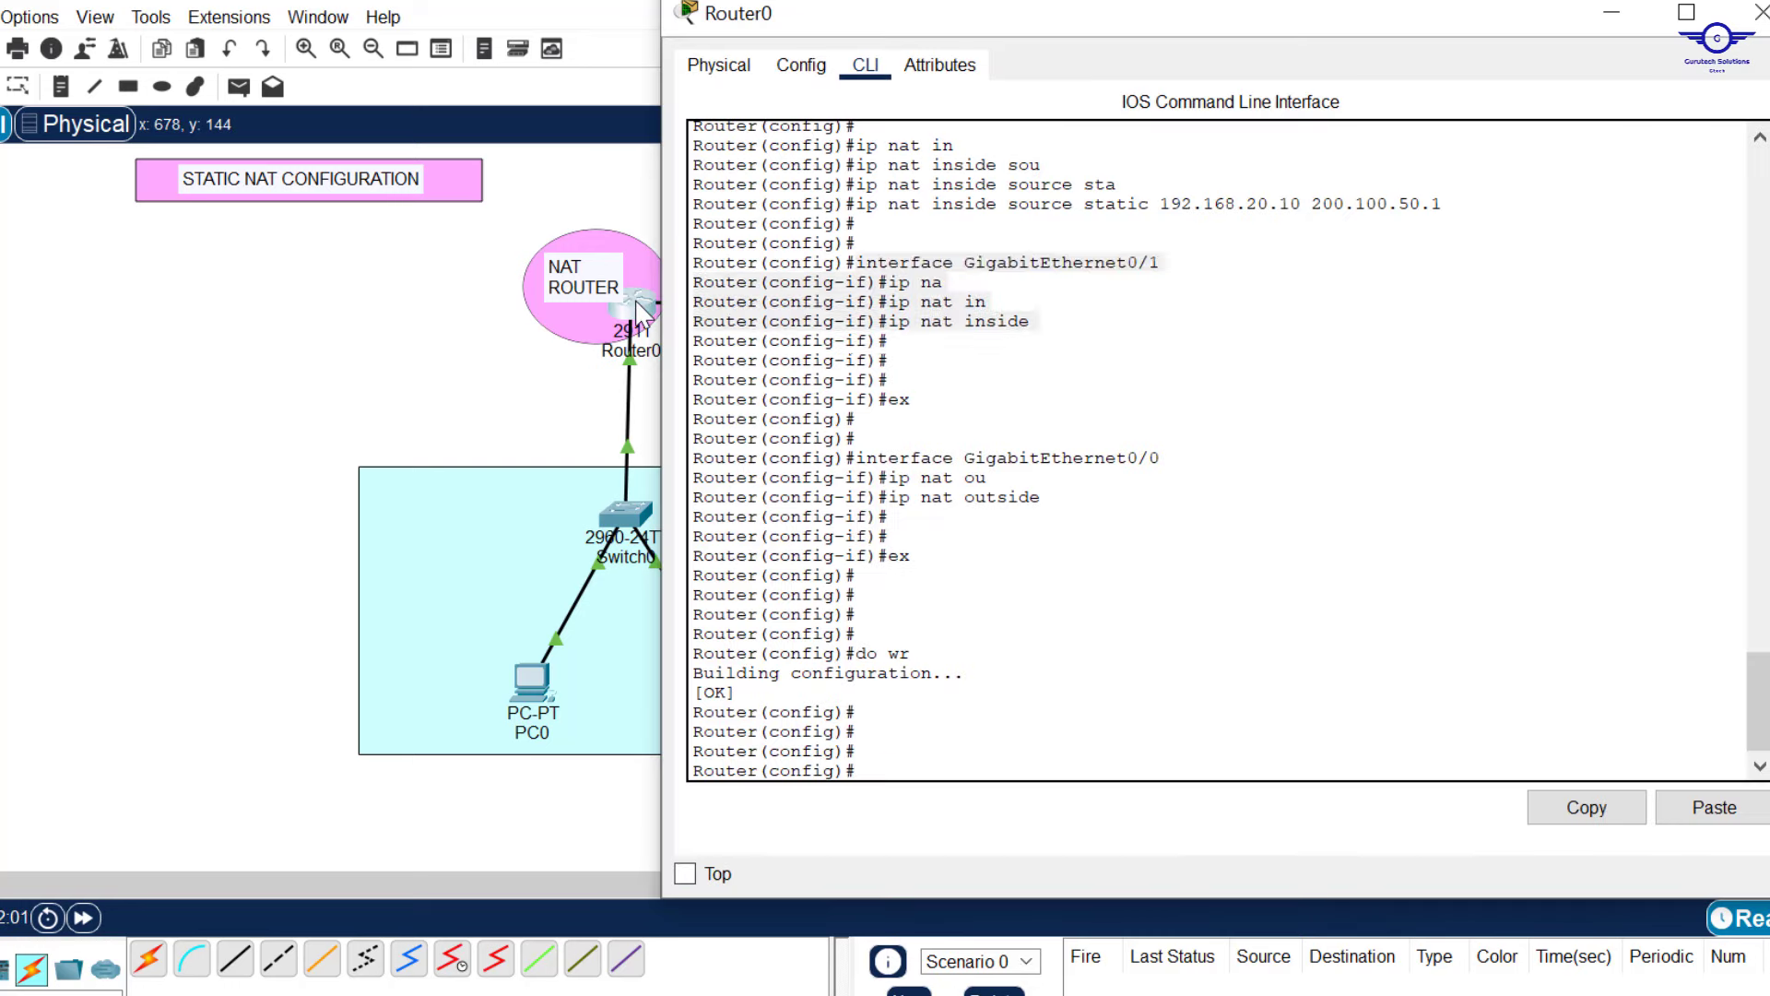
Leave Router0's global configuration mode for privileged EXEC mode with end.
click(1028, 764)
key(Return)
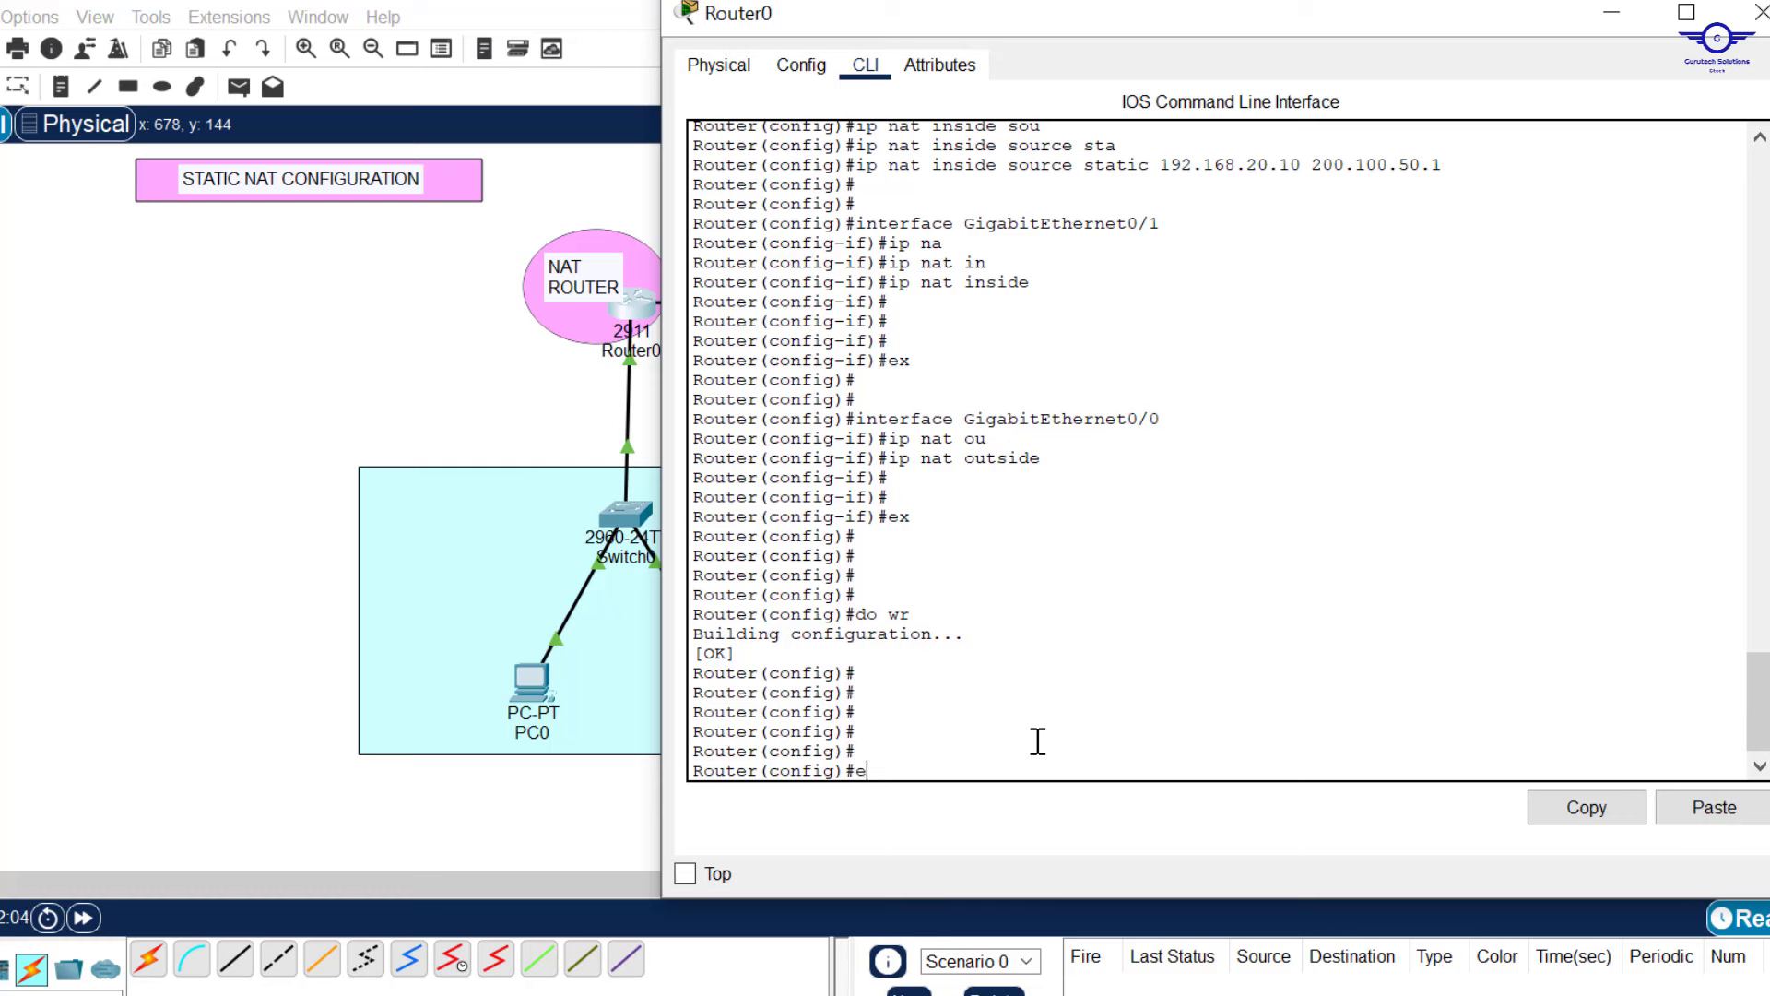
text(end)
key(Return)
key(Return)
key(Return)
Display Router0's NAT table with sh ip nat translations and highlight the resulting entry.
text(s)
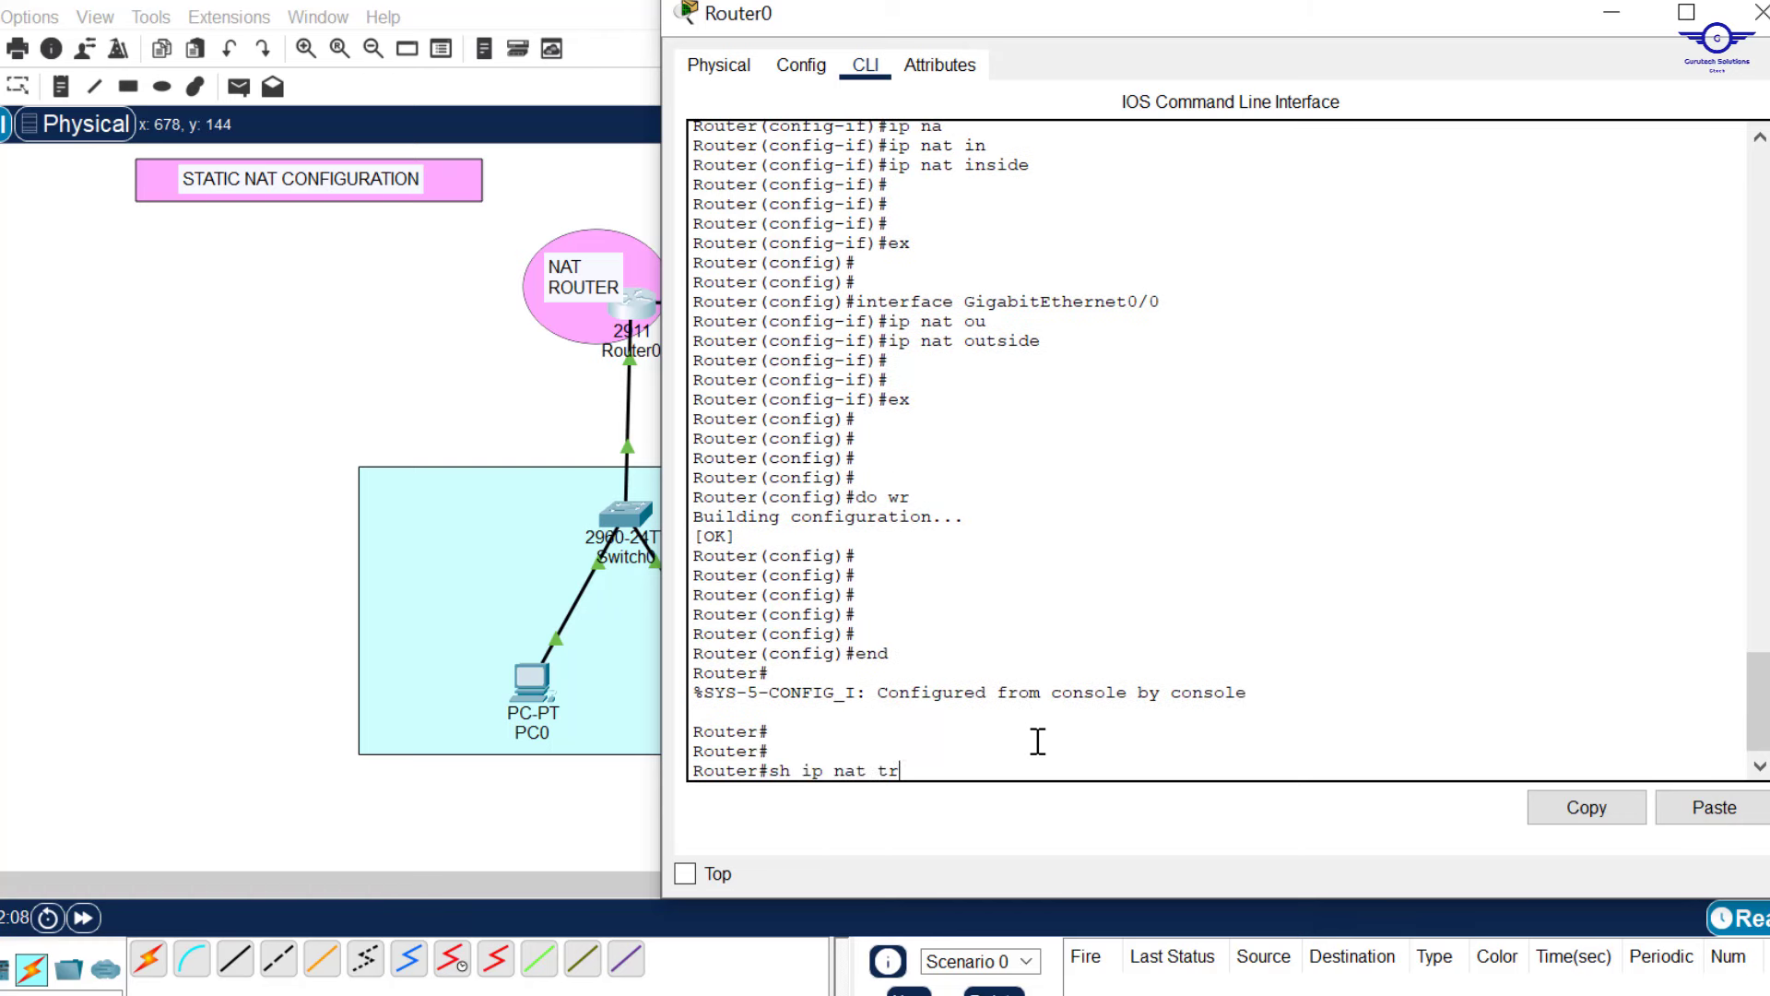
text(h ip nat tr)
key(Tab)
key(Return)
key(Return)
key(Return)
key(Return)
key(Return)
key(Return)
key(Return)
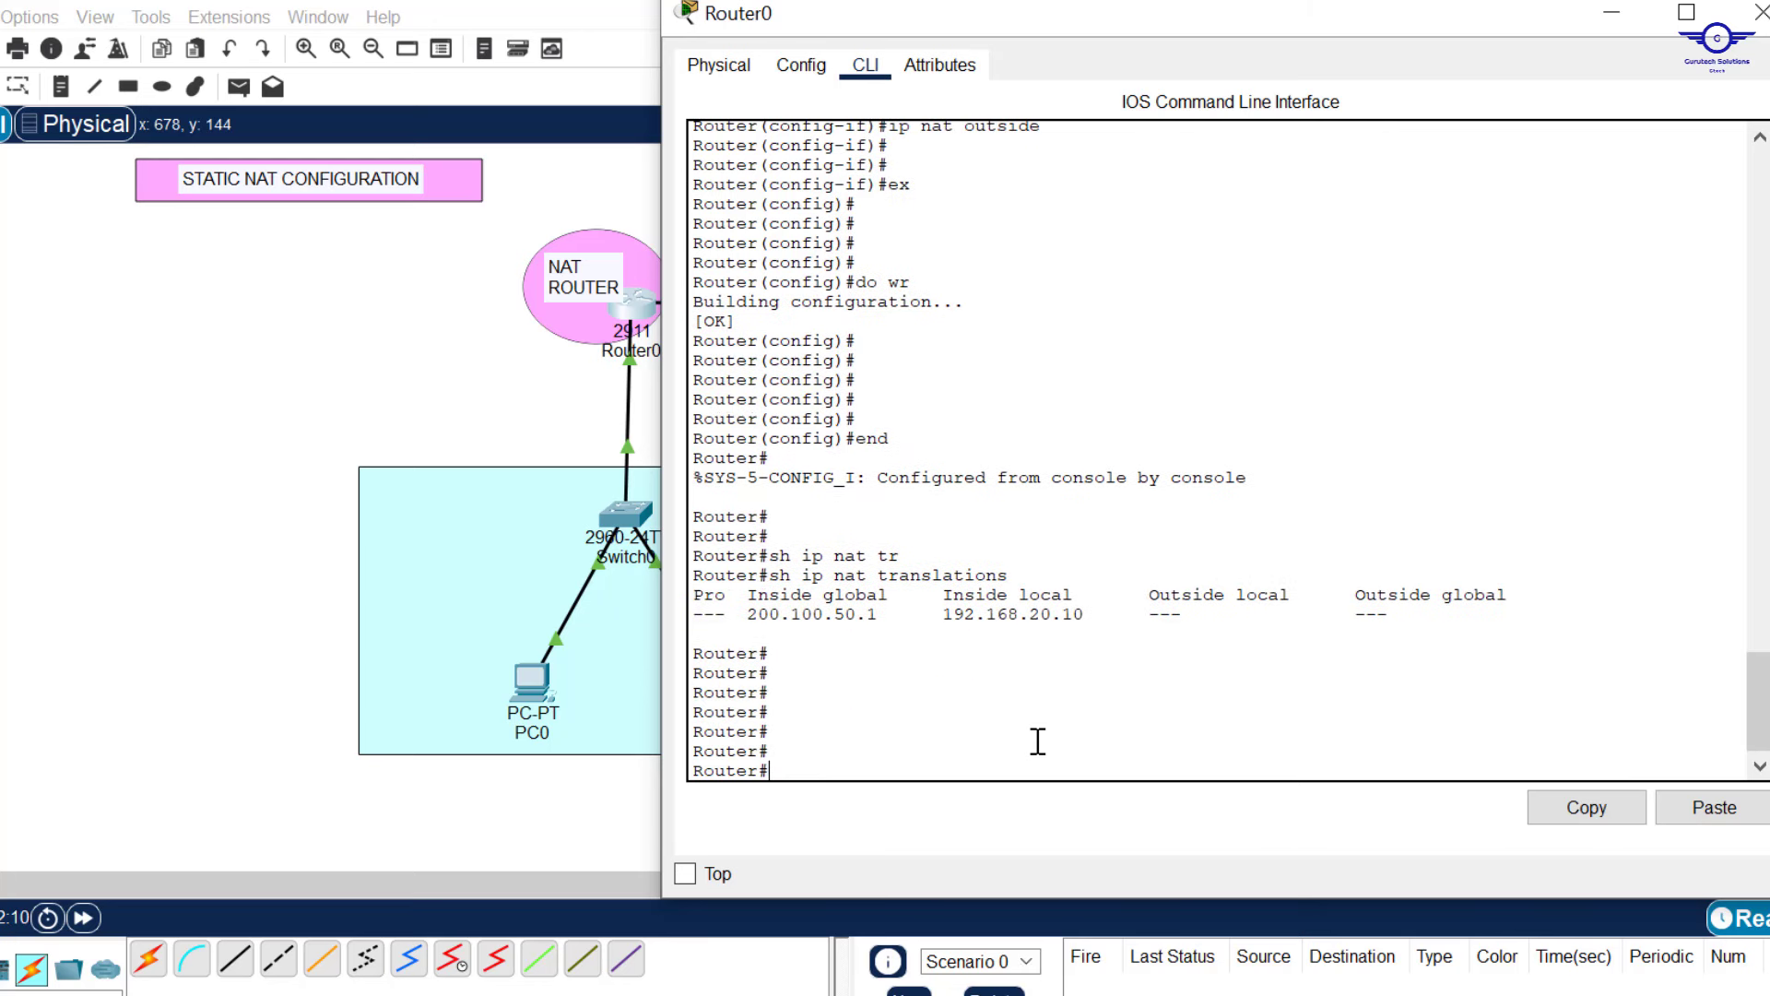
drag(698, 597, 1499, 615)
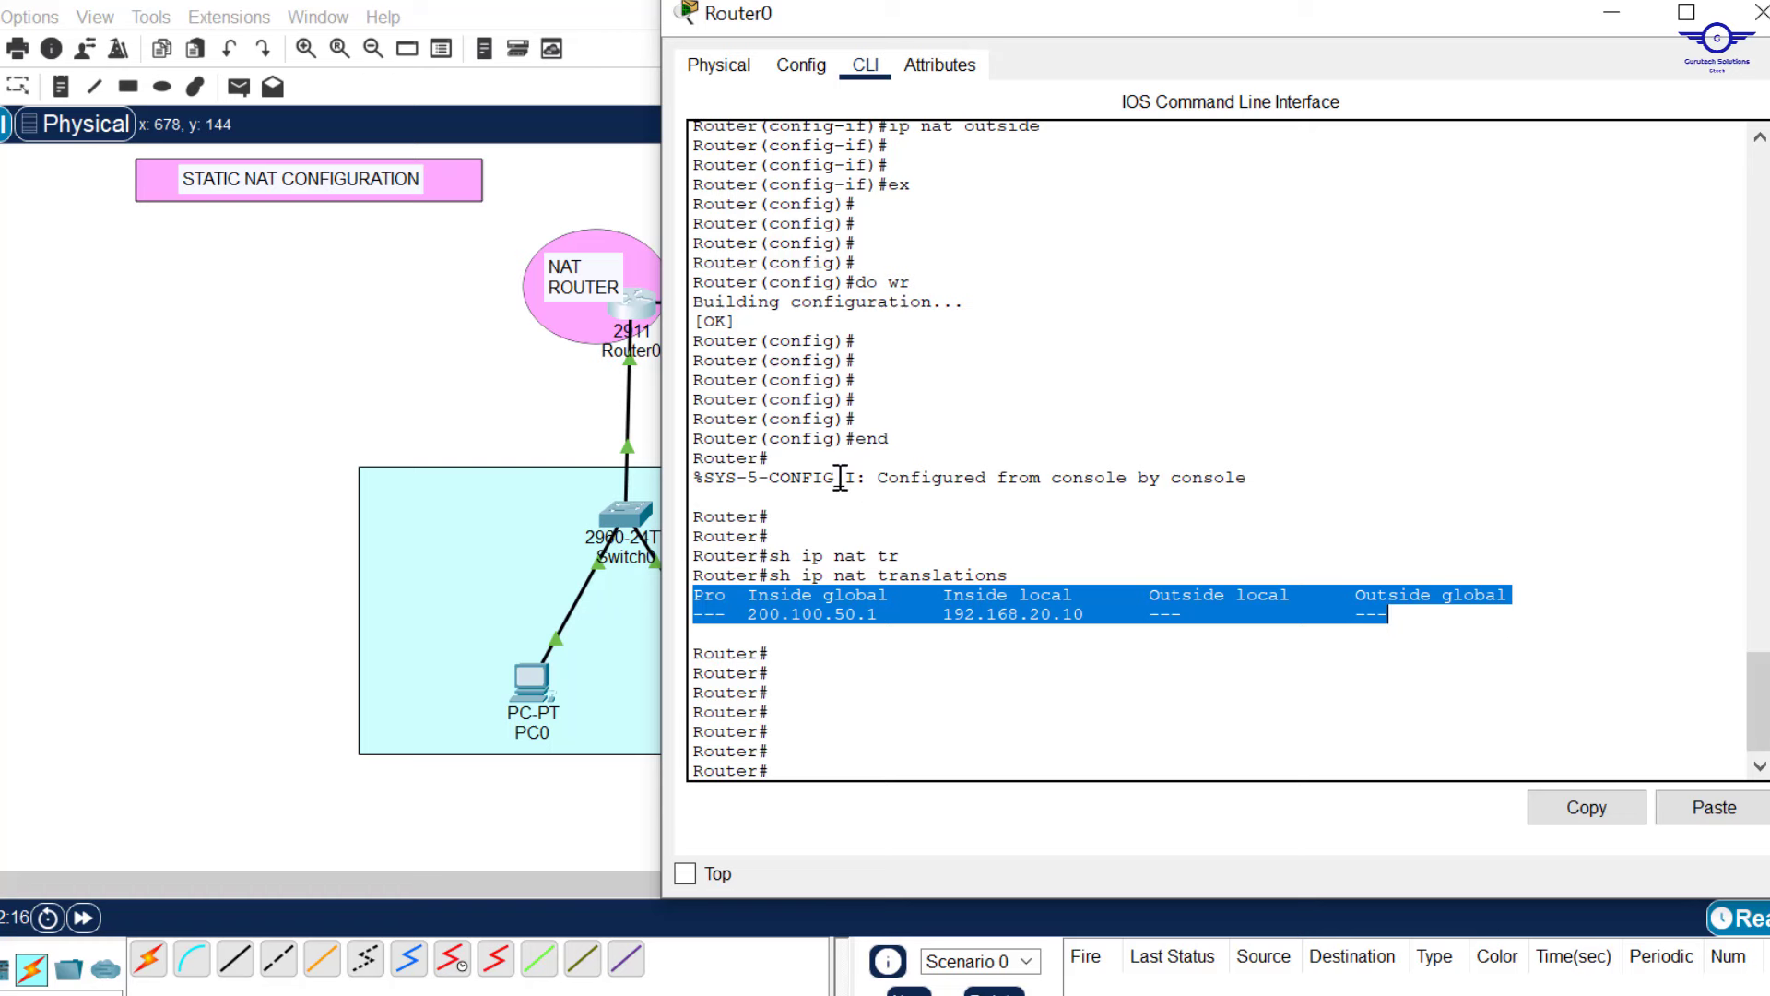
Run tracert 8.8.8.8 and then ping 8.8.8.8 from PC0's Command Prompt to send traffic through the NAT router.
click(492, 360)
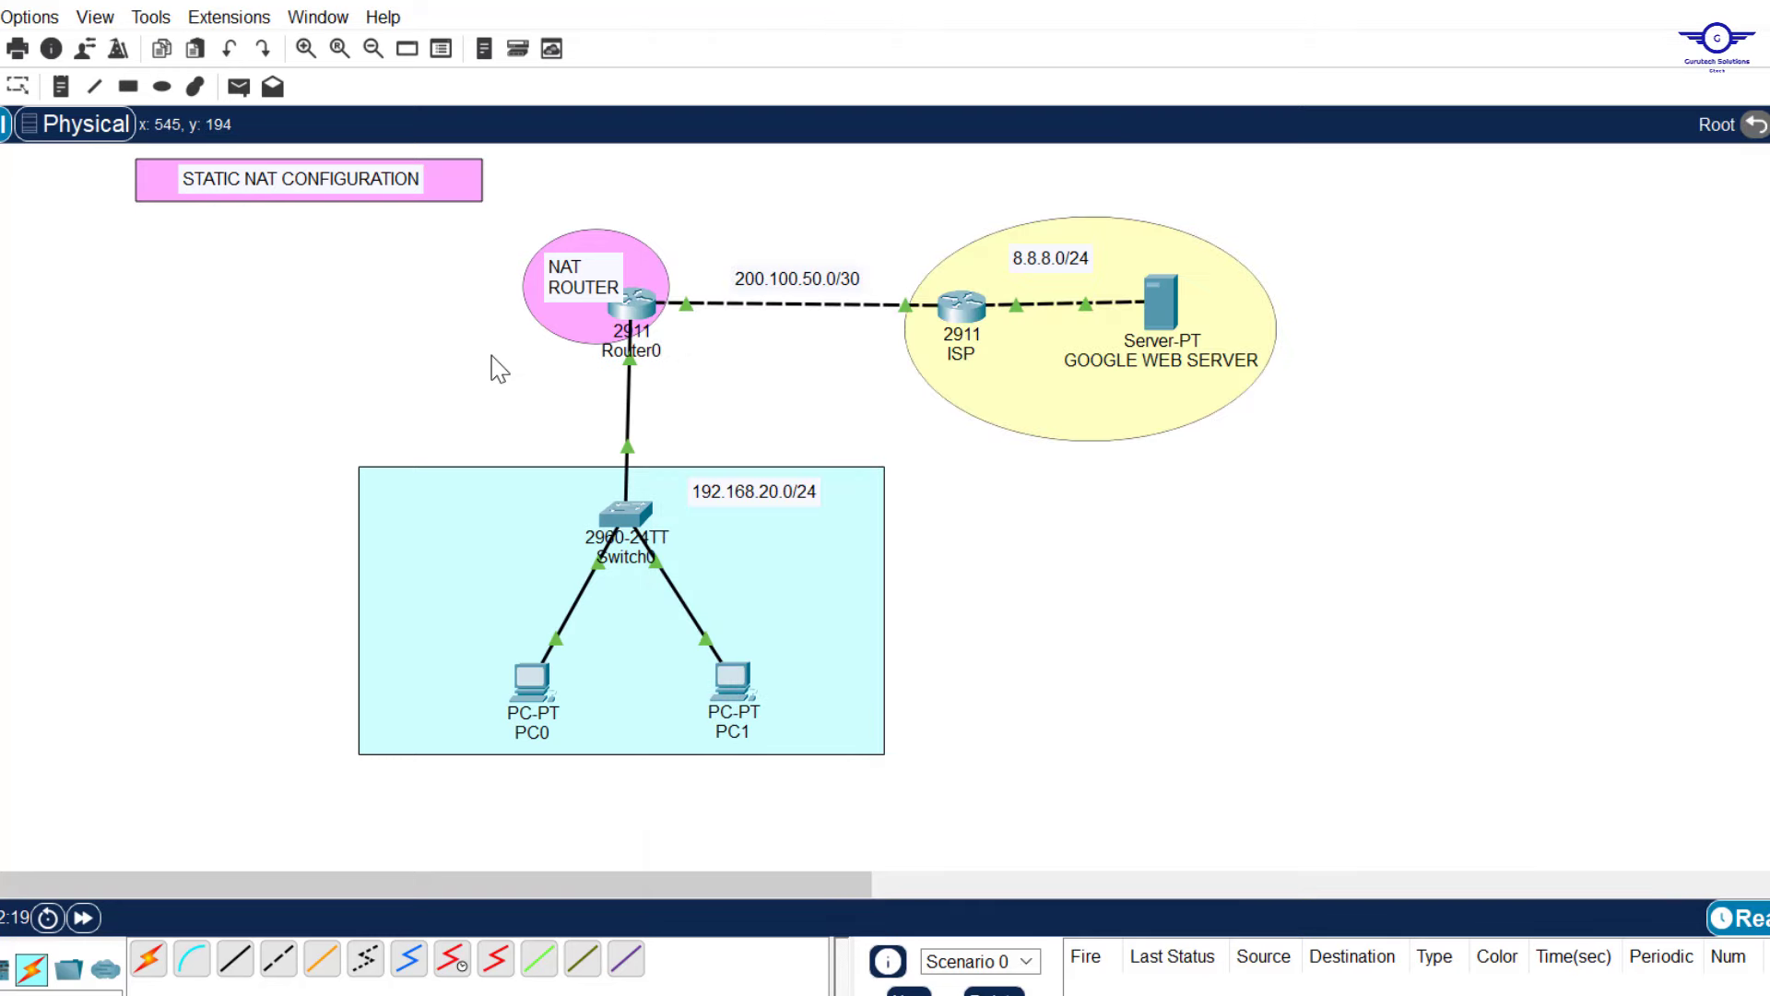
click(530, 696)
click(1359, 125)
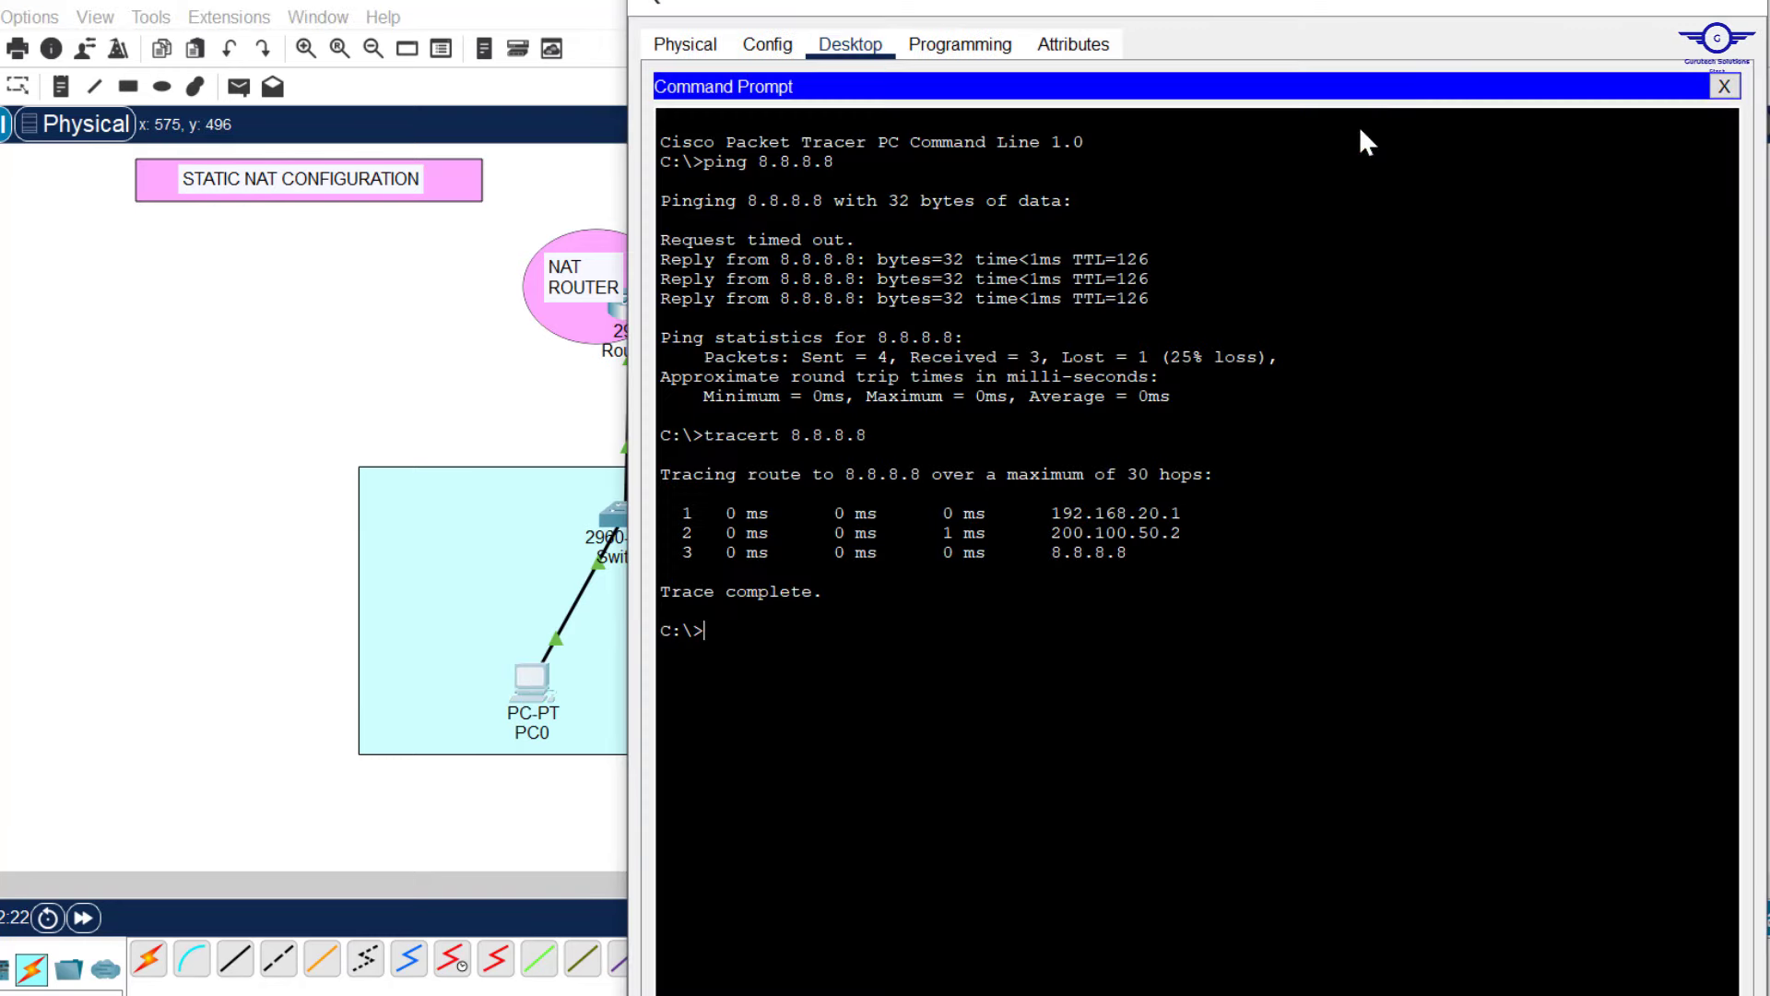
drag(1205, 0, 1206, 169)
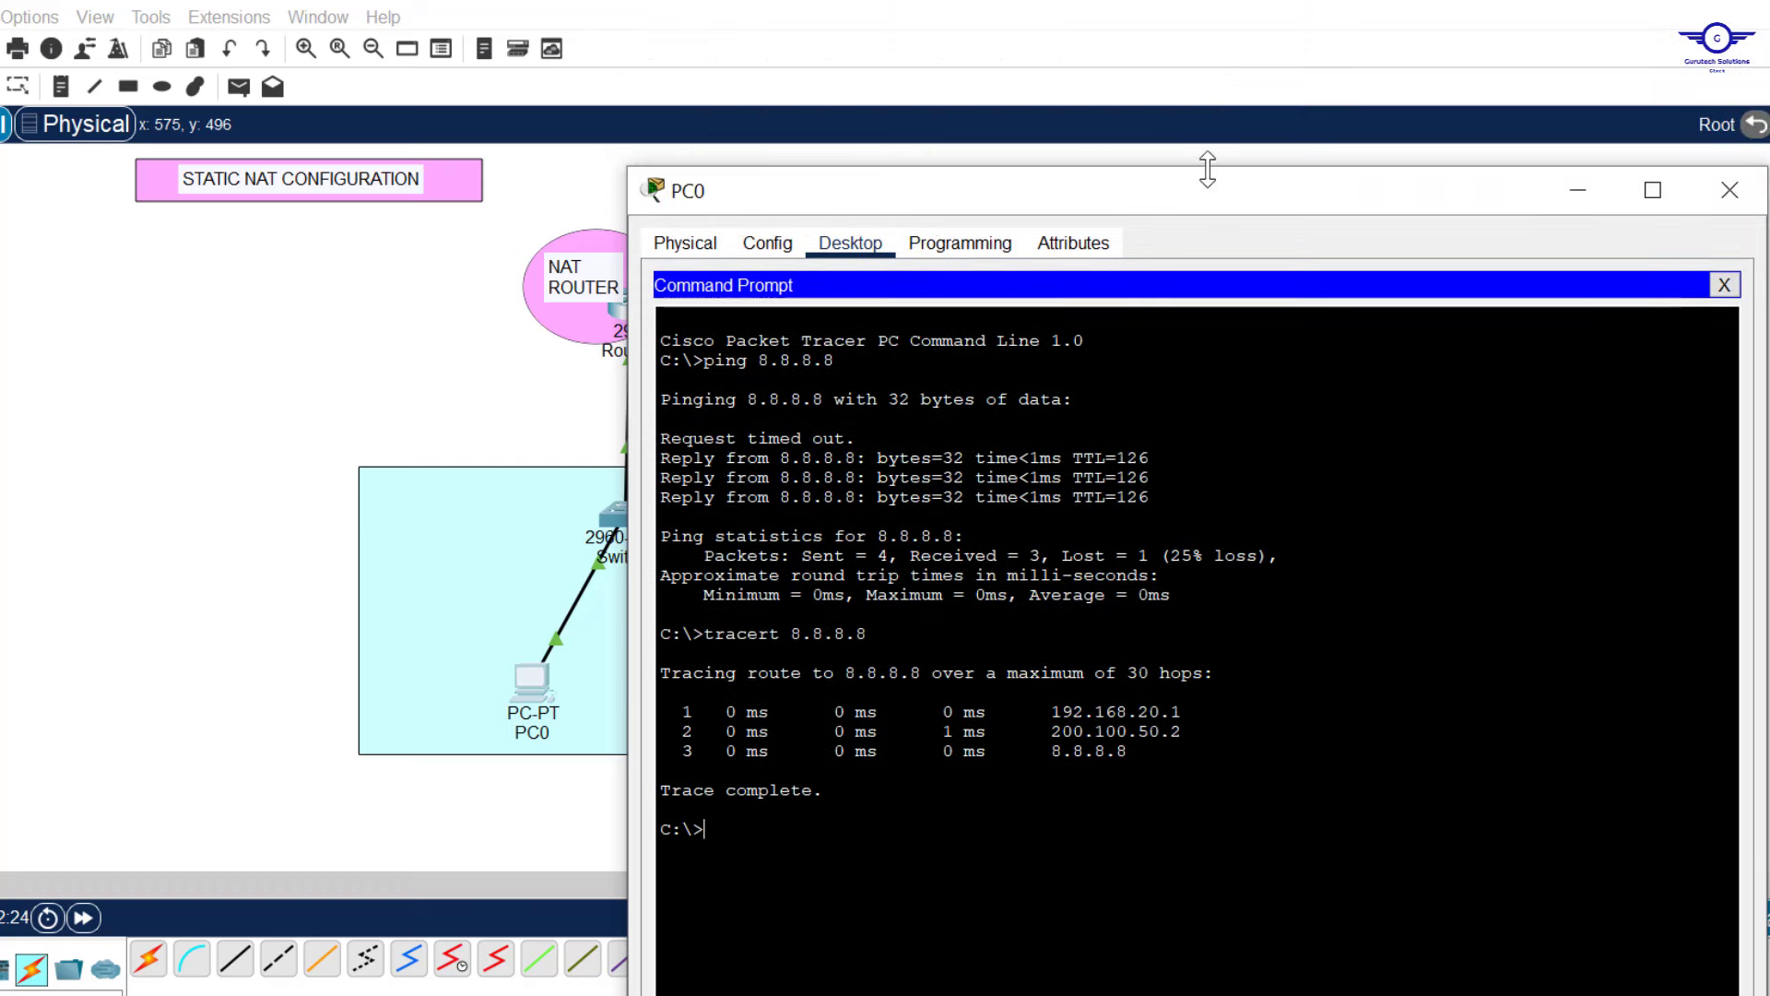
text(ping)
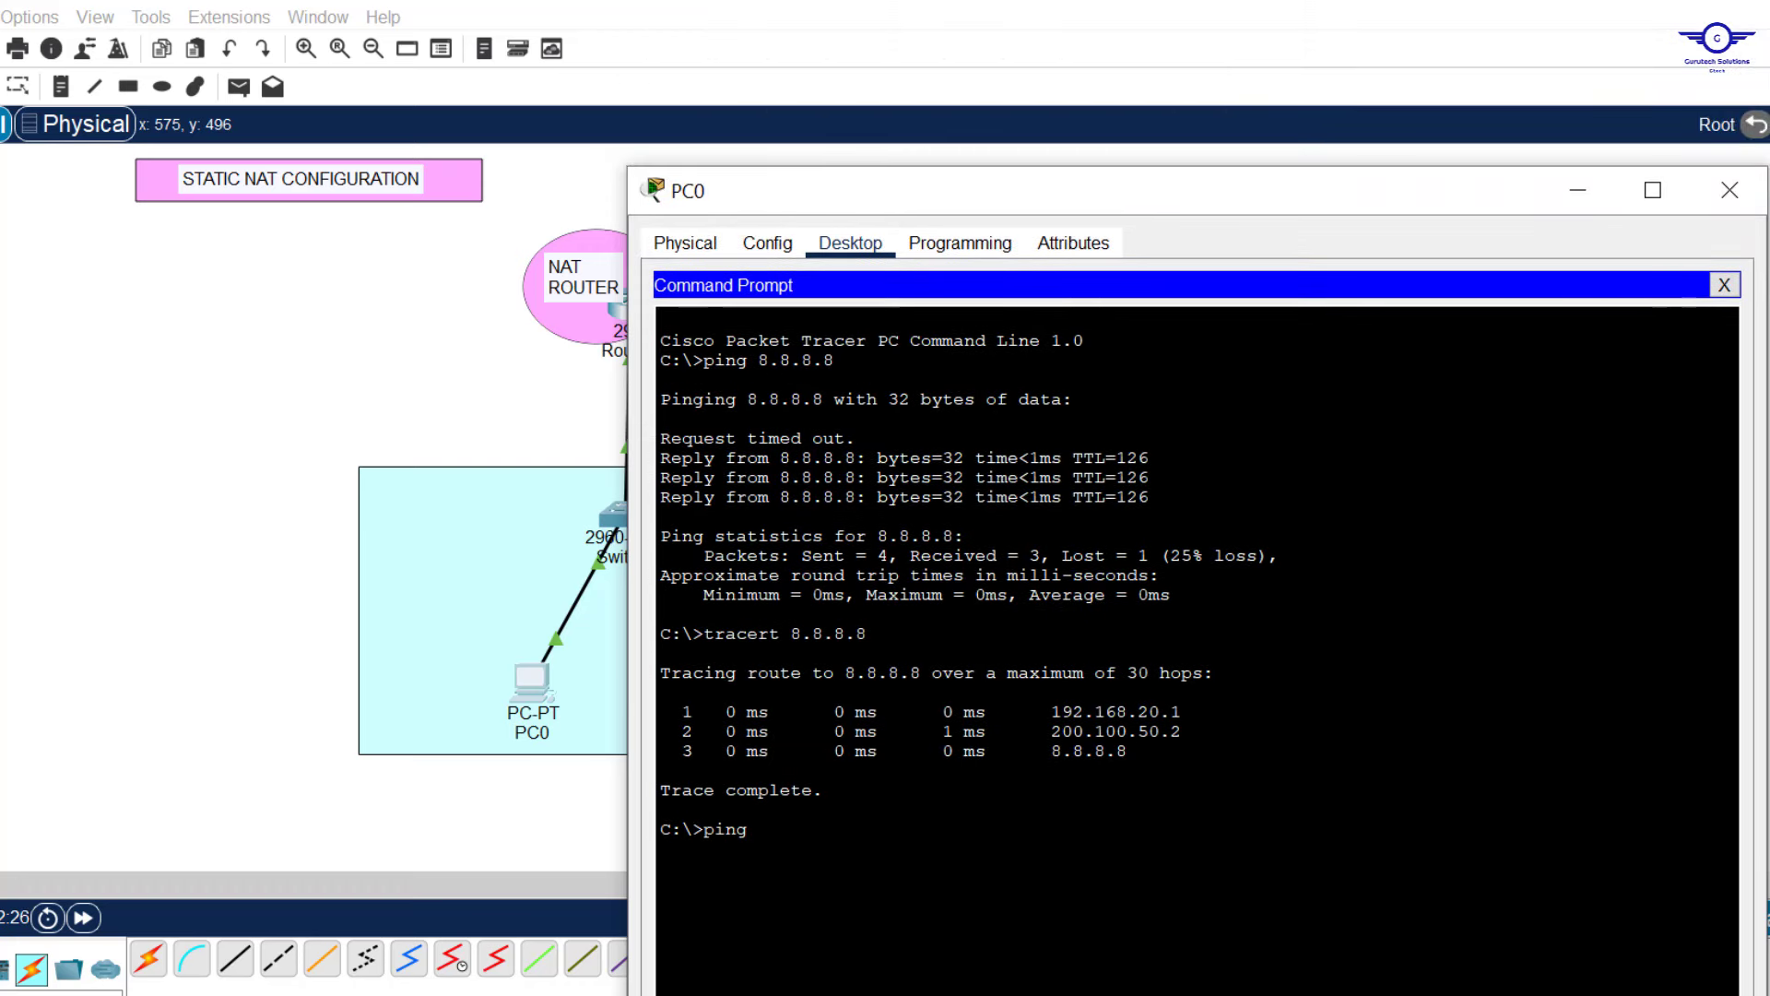
key(Up)
key(Return)
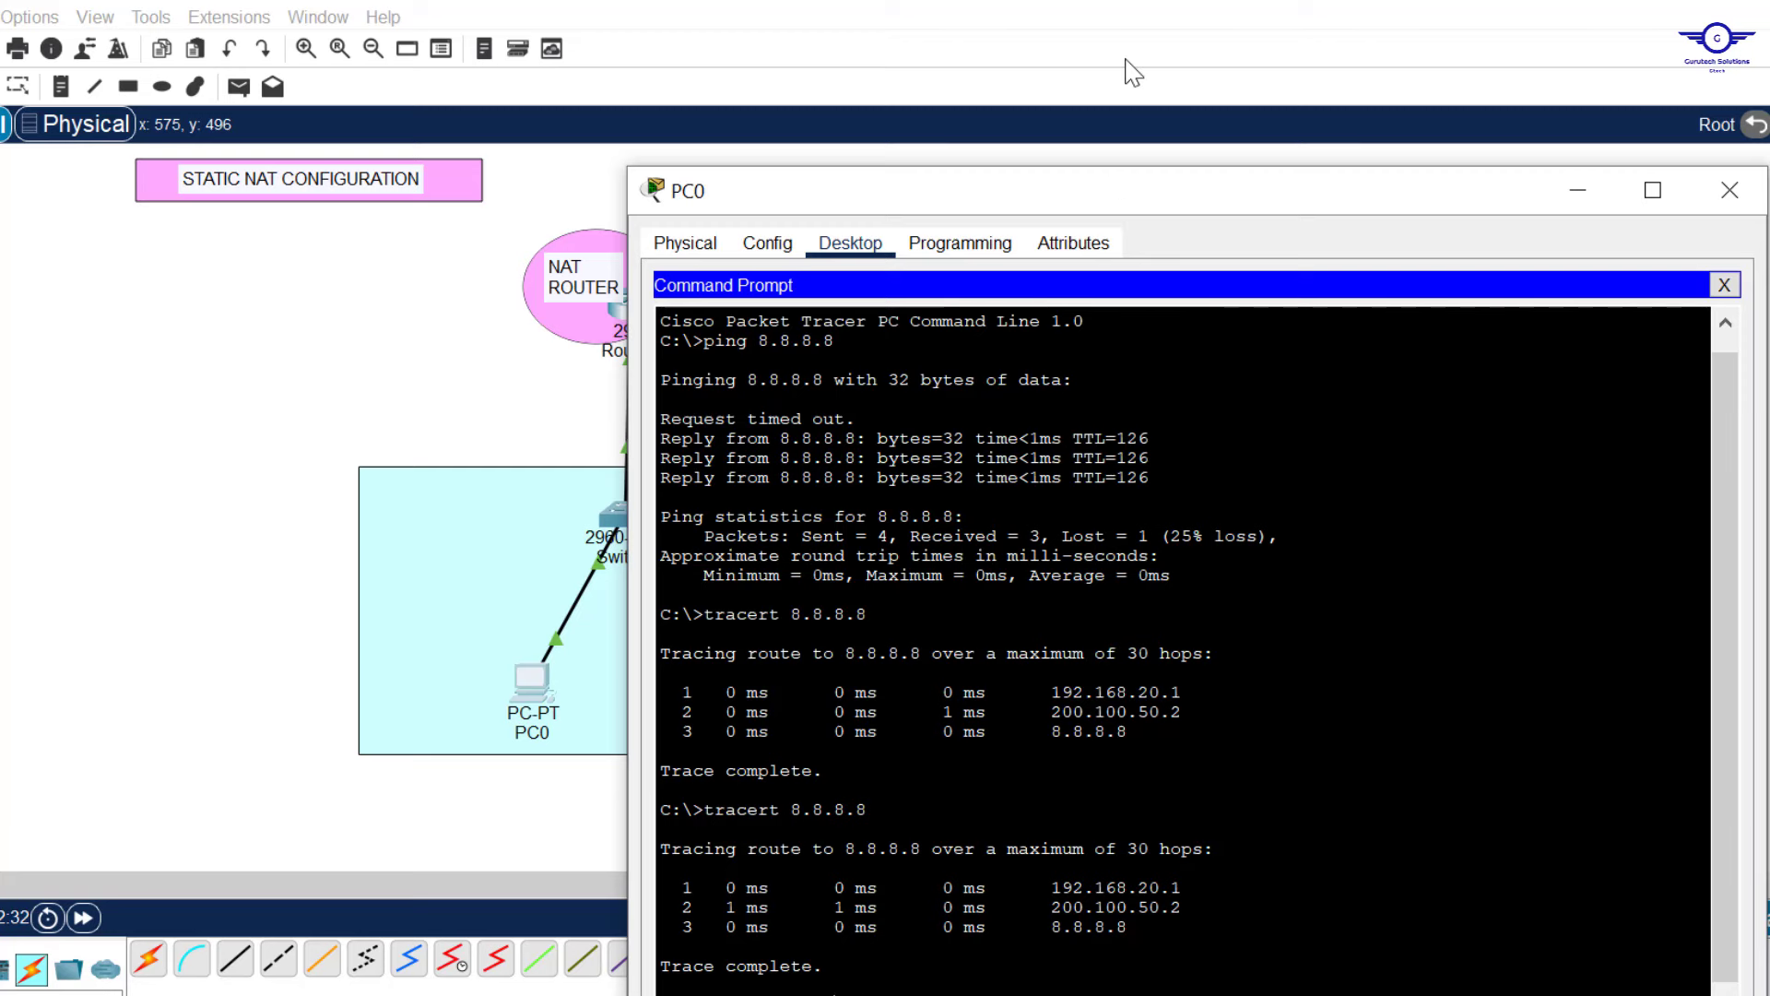
drag(1136, 205, 1156, 26)
key(Return)
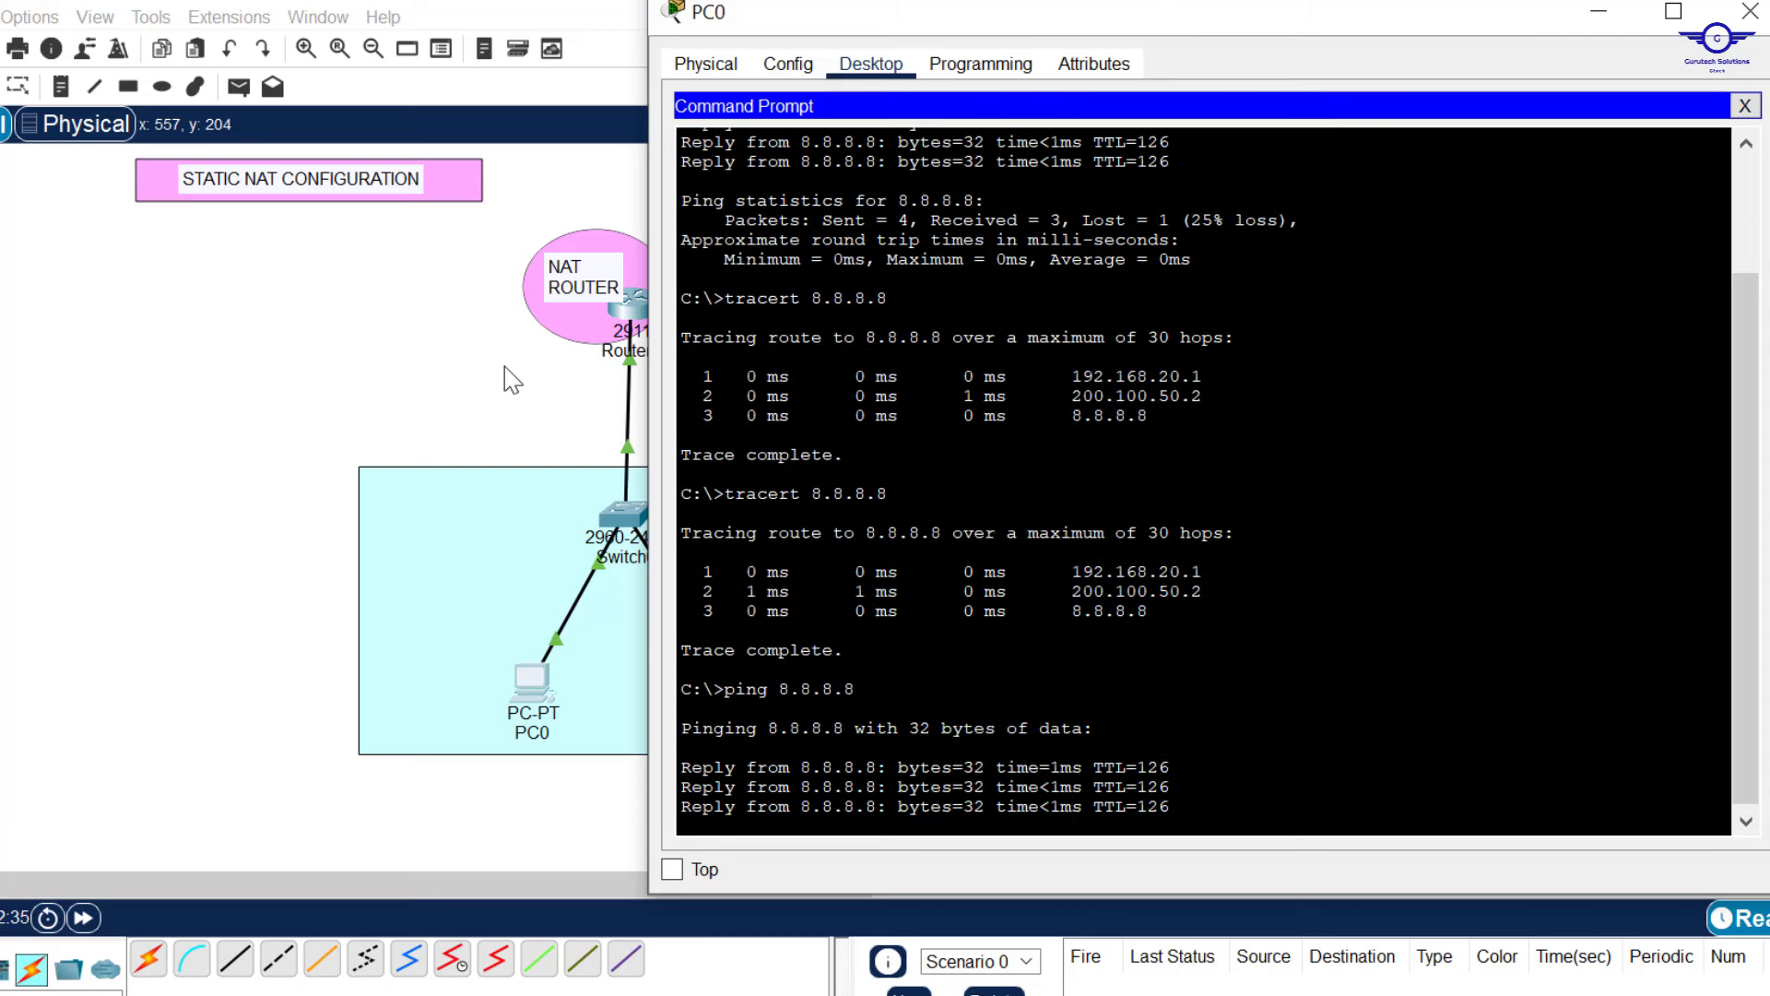
Return to Router0's CLI, rerun sh ip nat translations, and highlight the complete translation table for PC0's traffic.
click(427, 359)
click(643, 313)
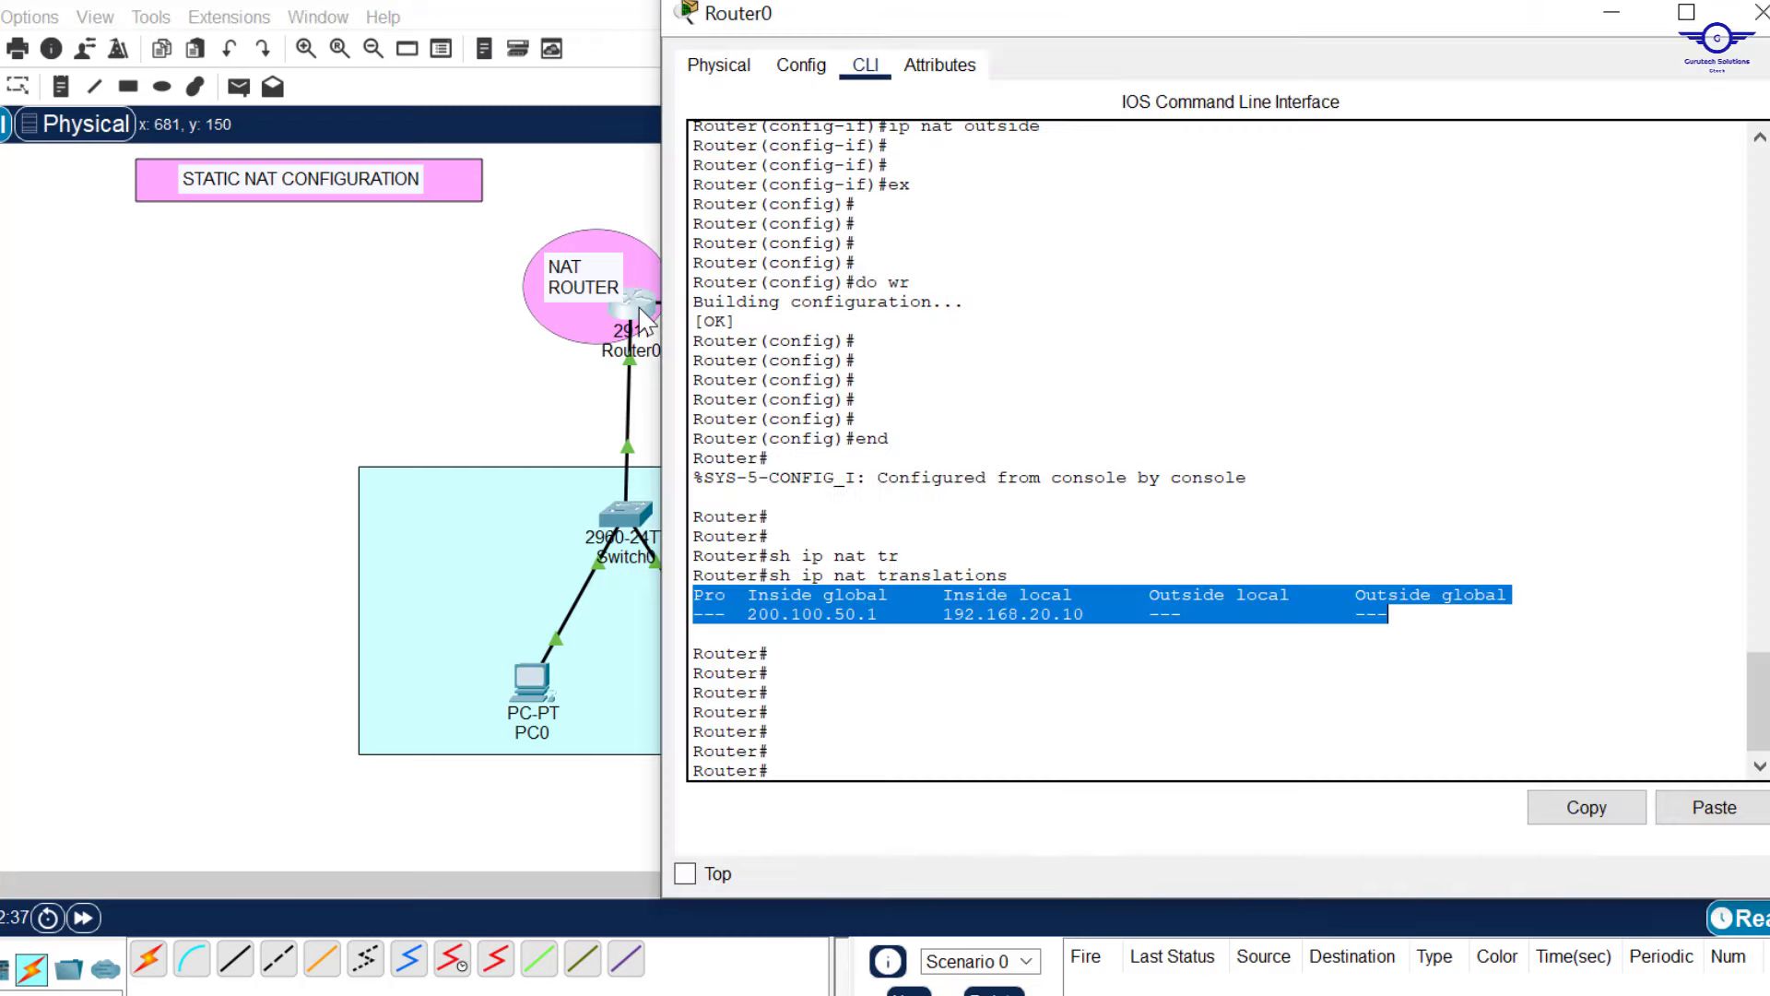
click(968, 710)
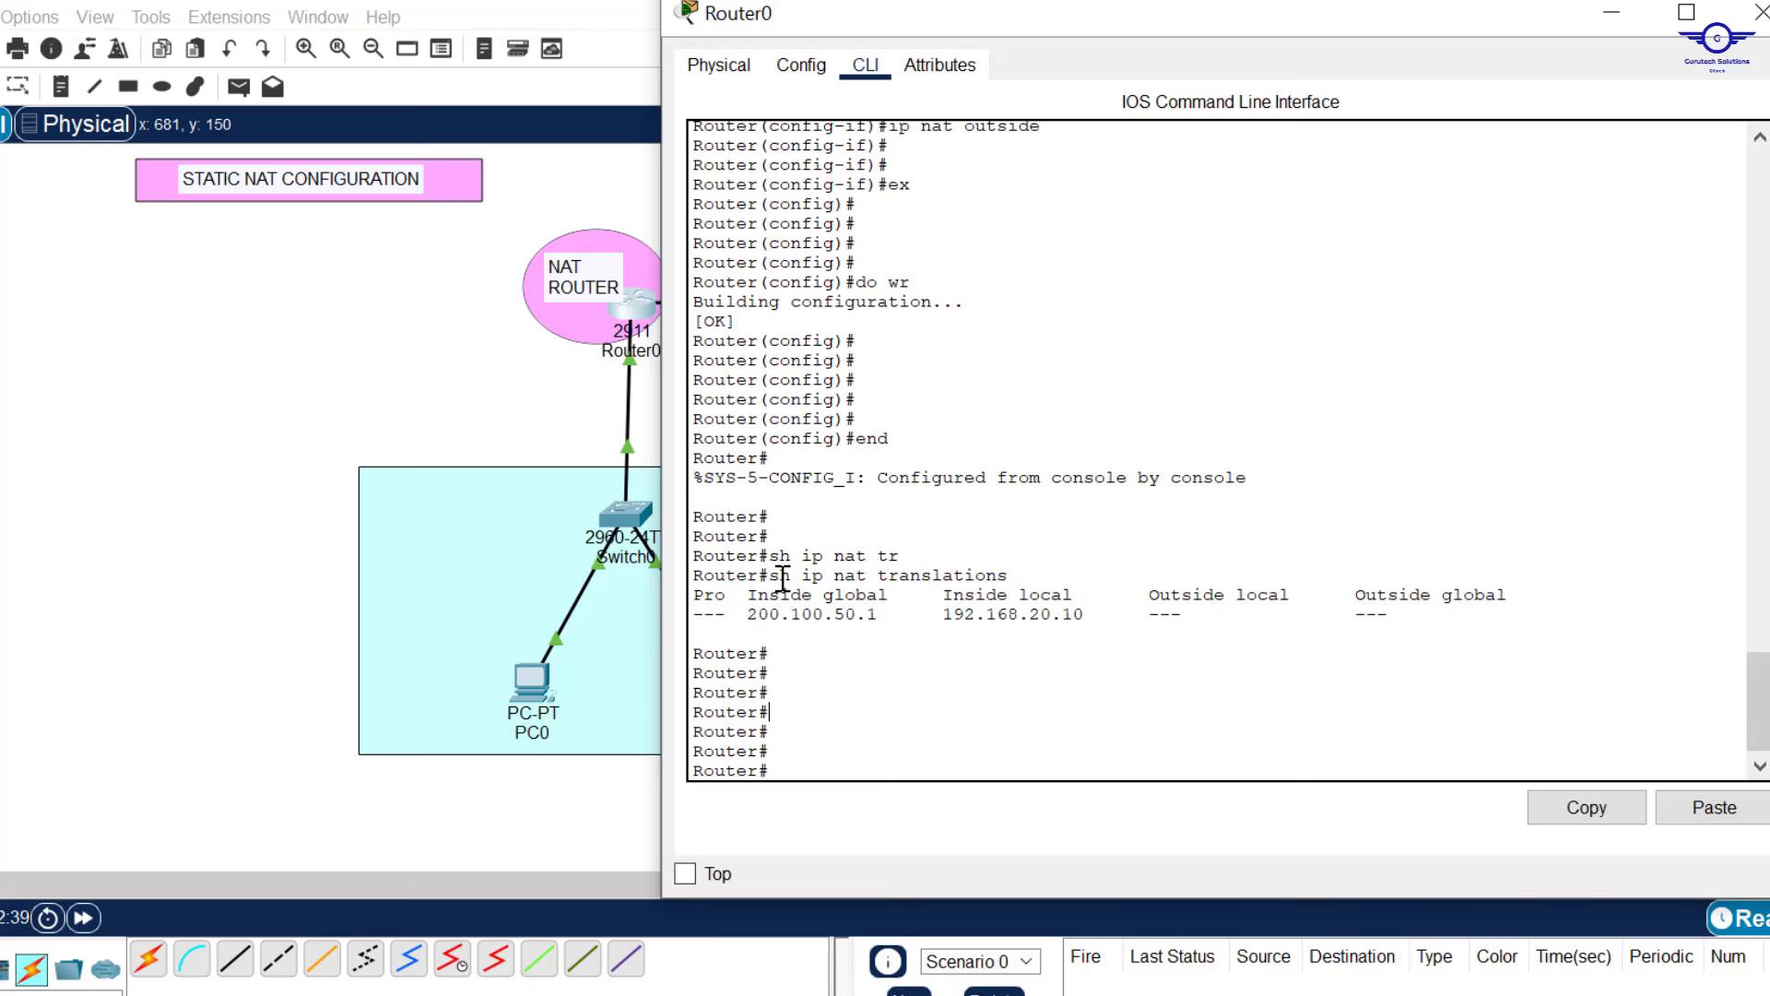
drag(774, 577, 793, 661)
click(794, 661)
key(Up)
key(Return)
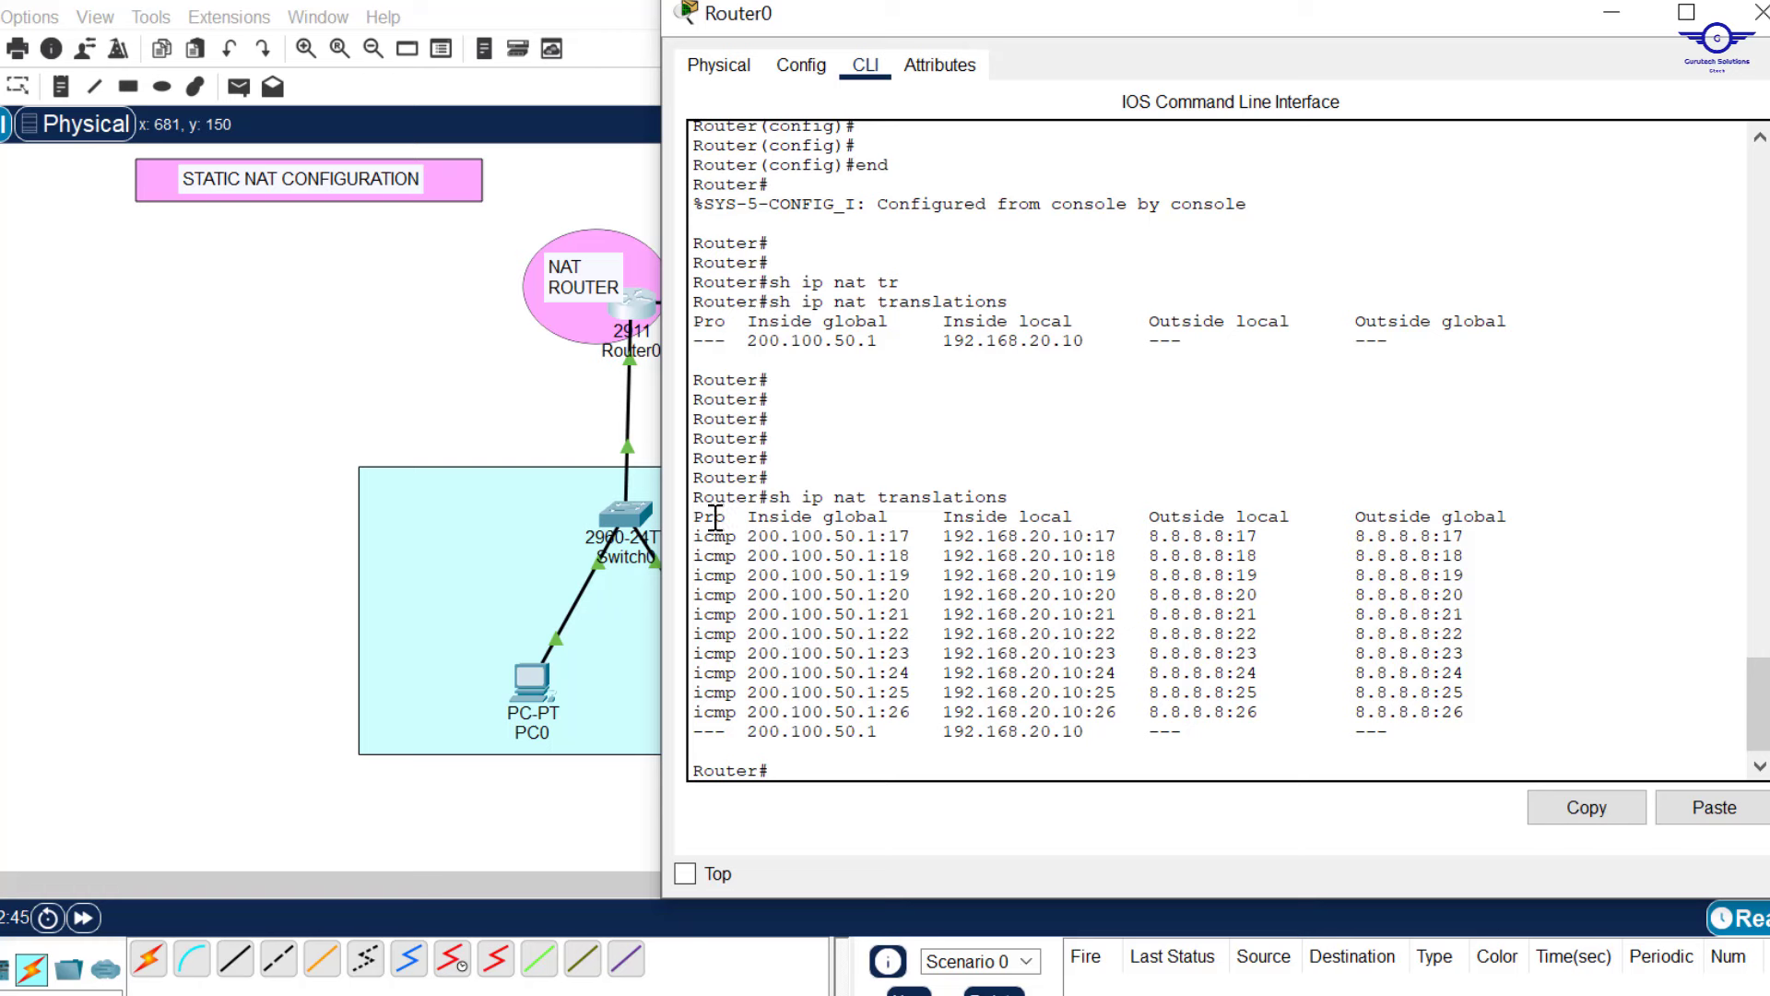
drag(717, 519, 1490, 745)
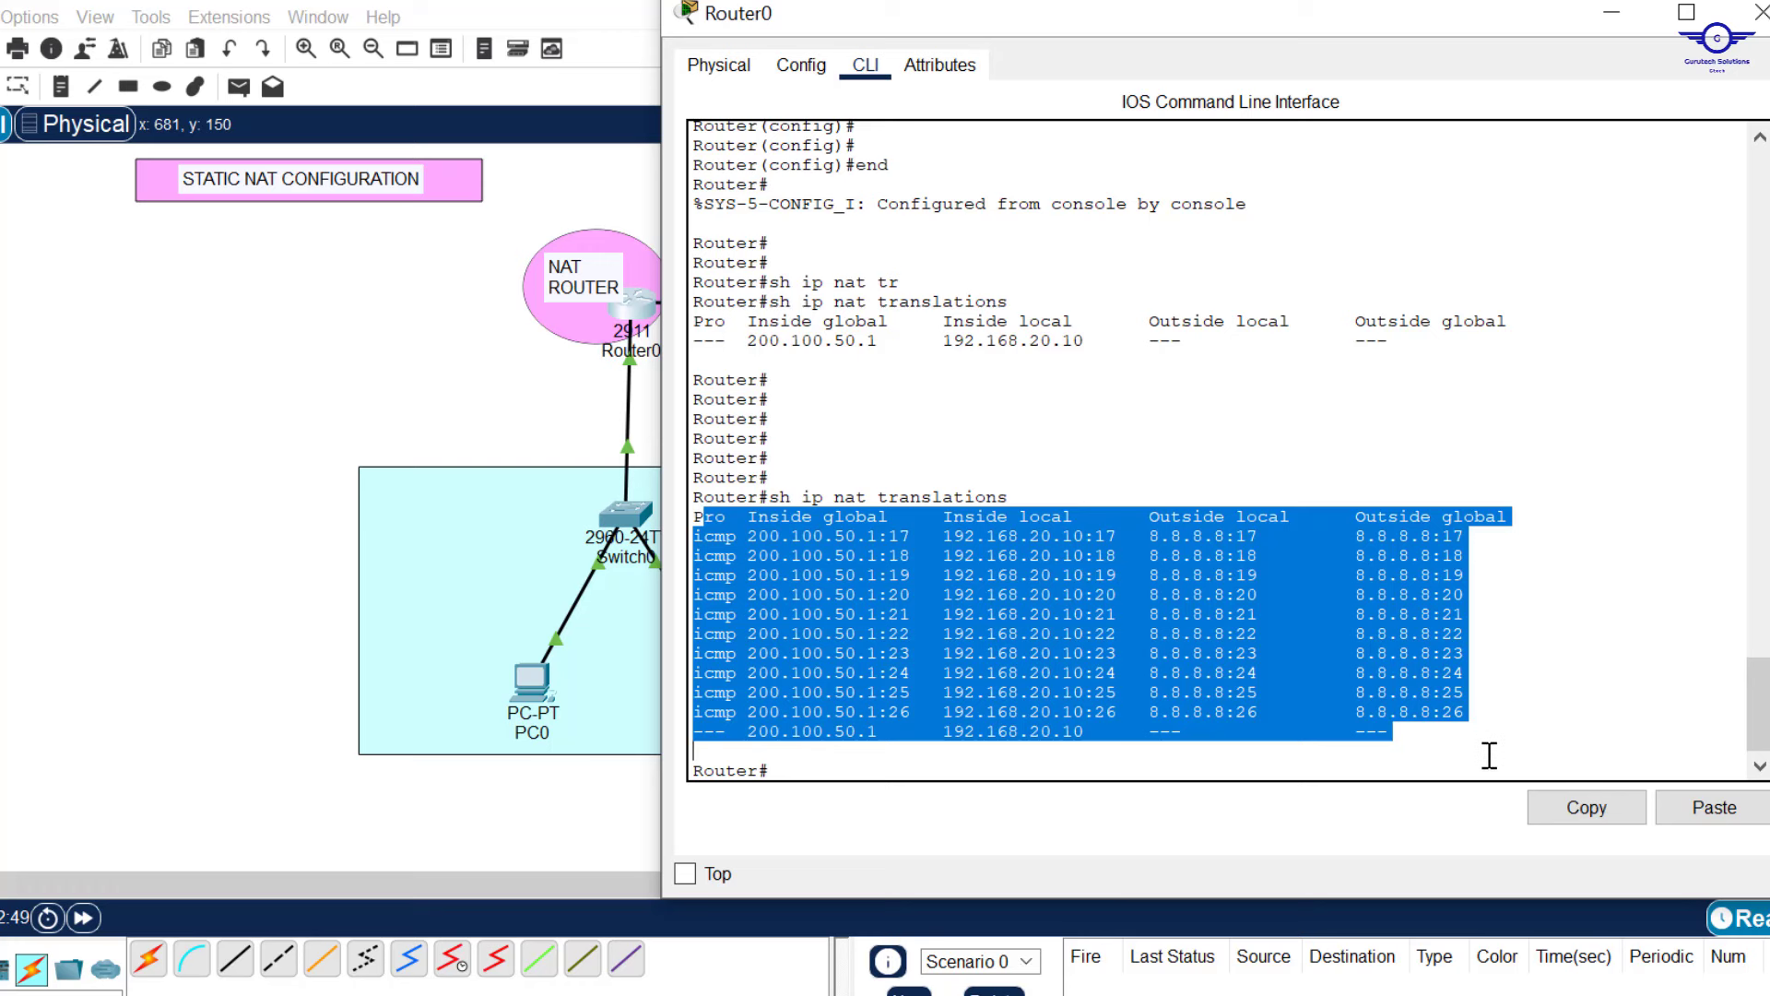
click(1240, 687)
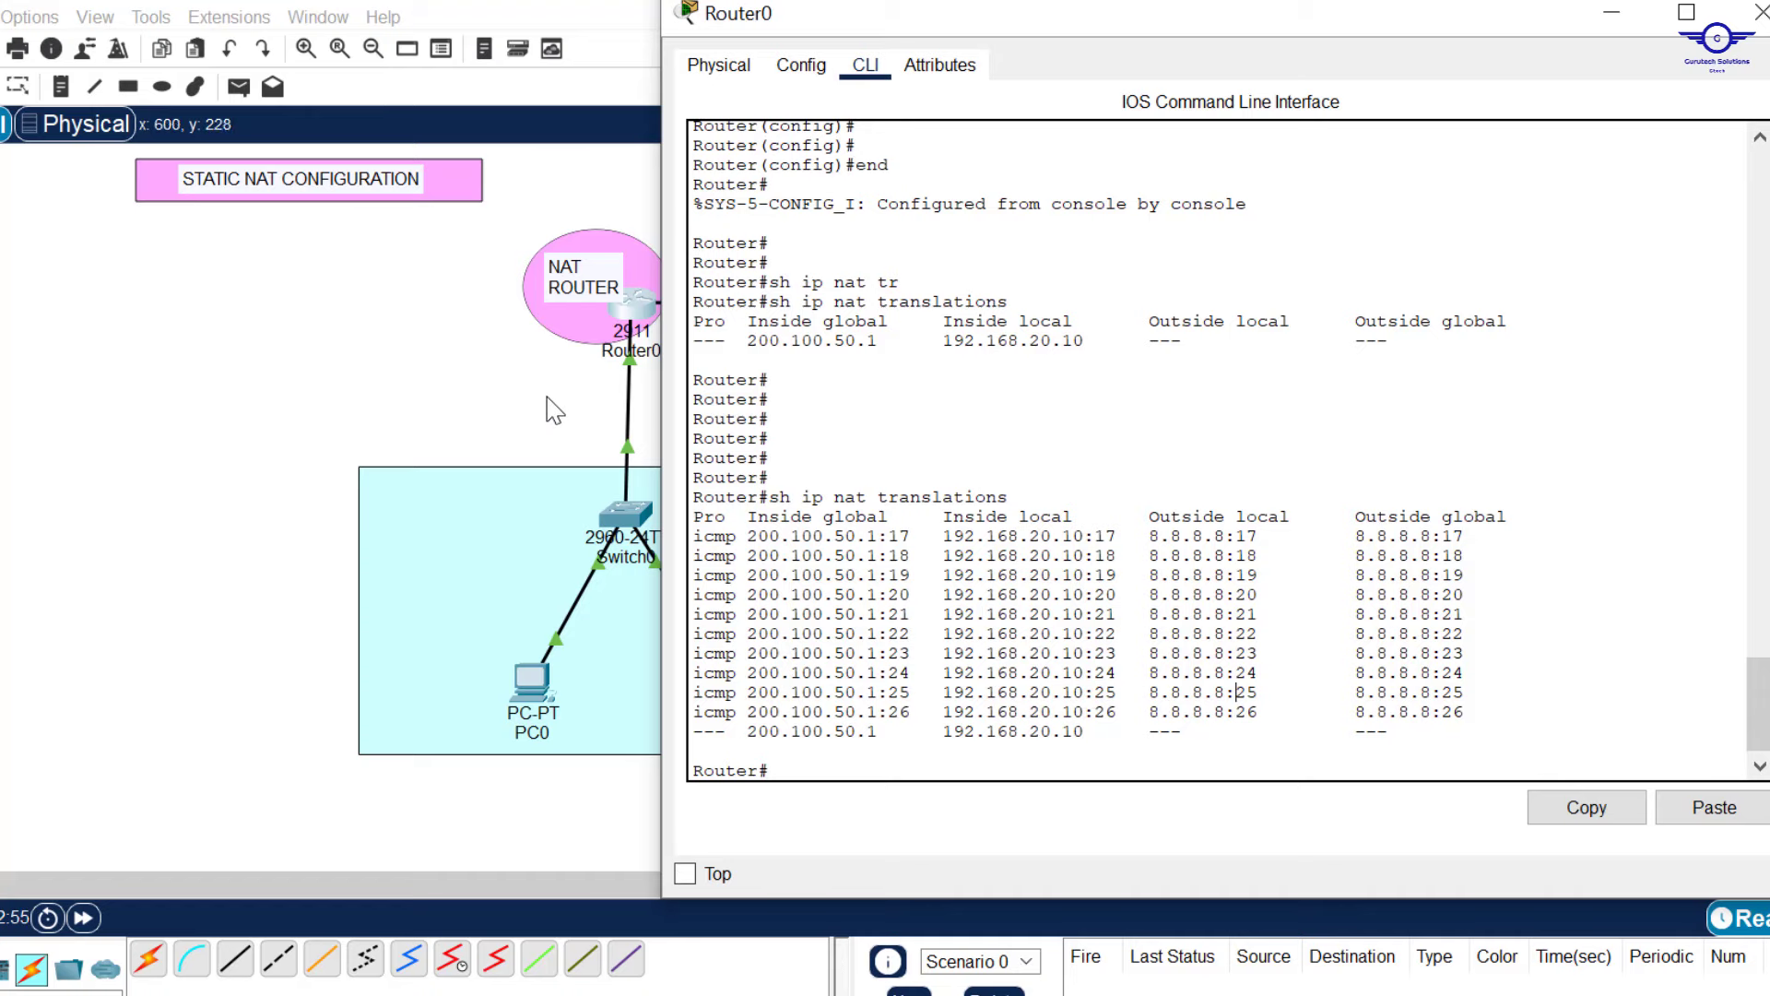
Switch to the Google Sheets course topic list to view the NAT - Static, dynamic & PAT entry, and return to Packet Tracer.
click(830, 995)
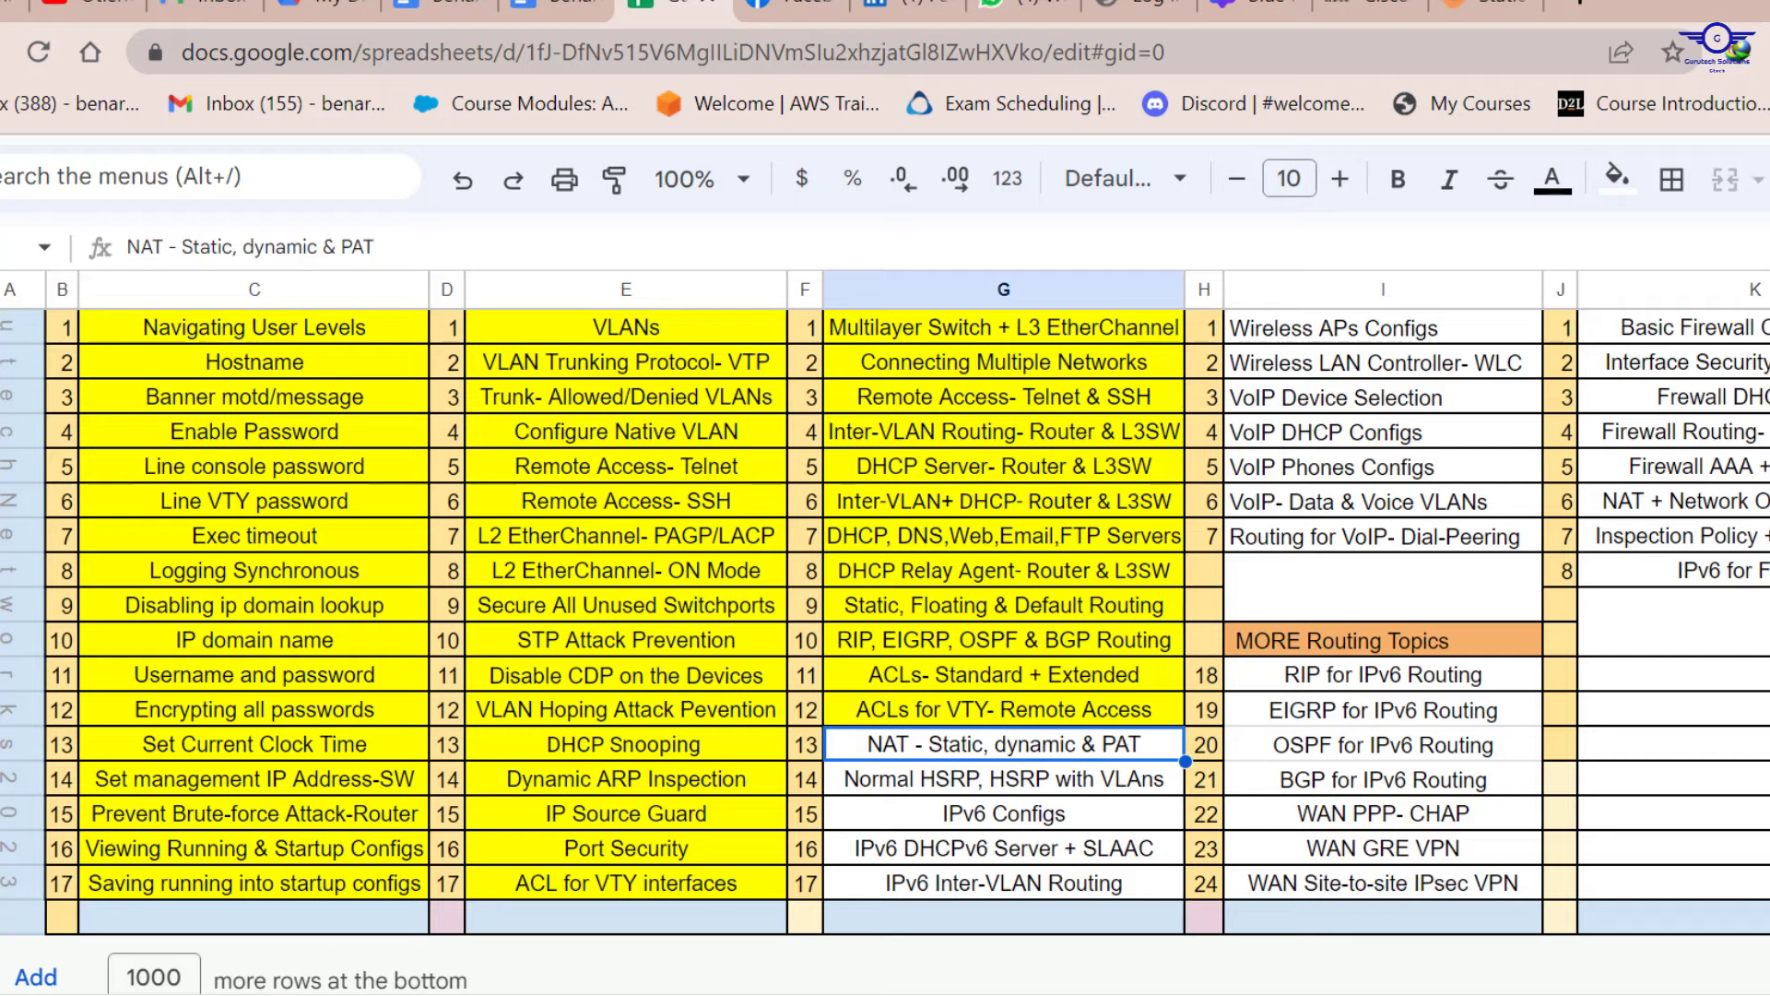
click(1767, 5)
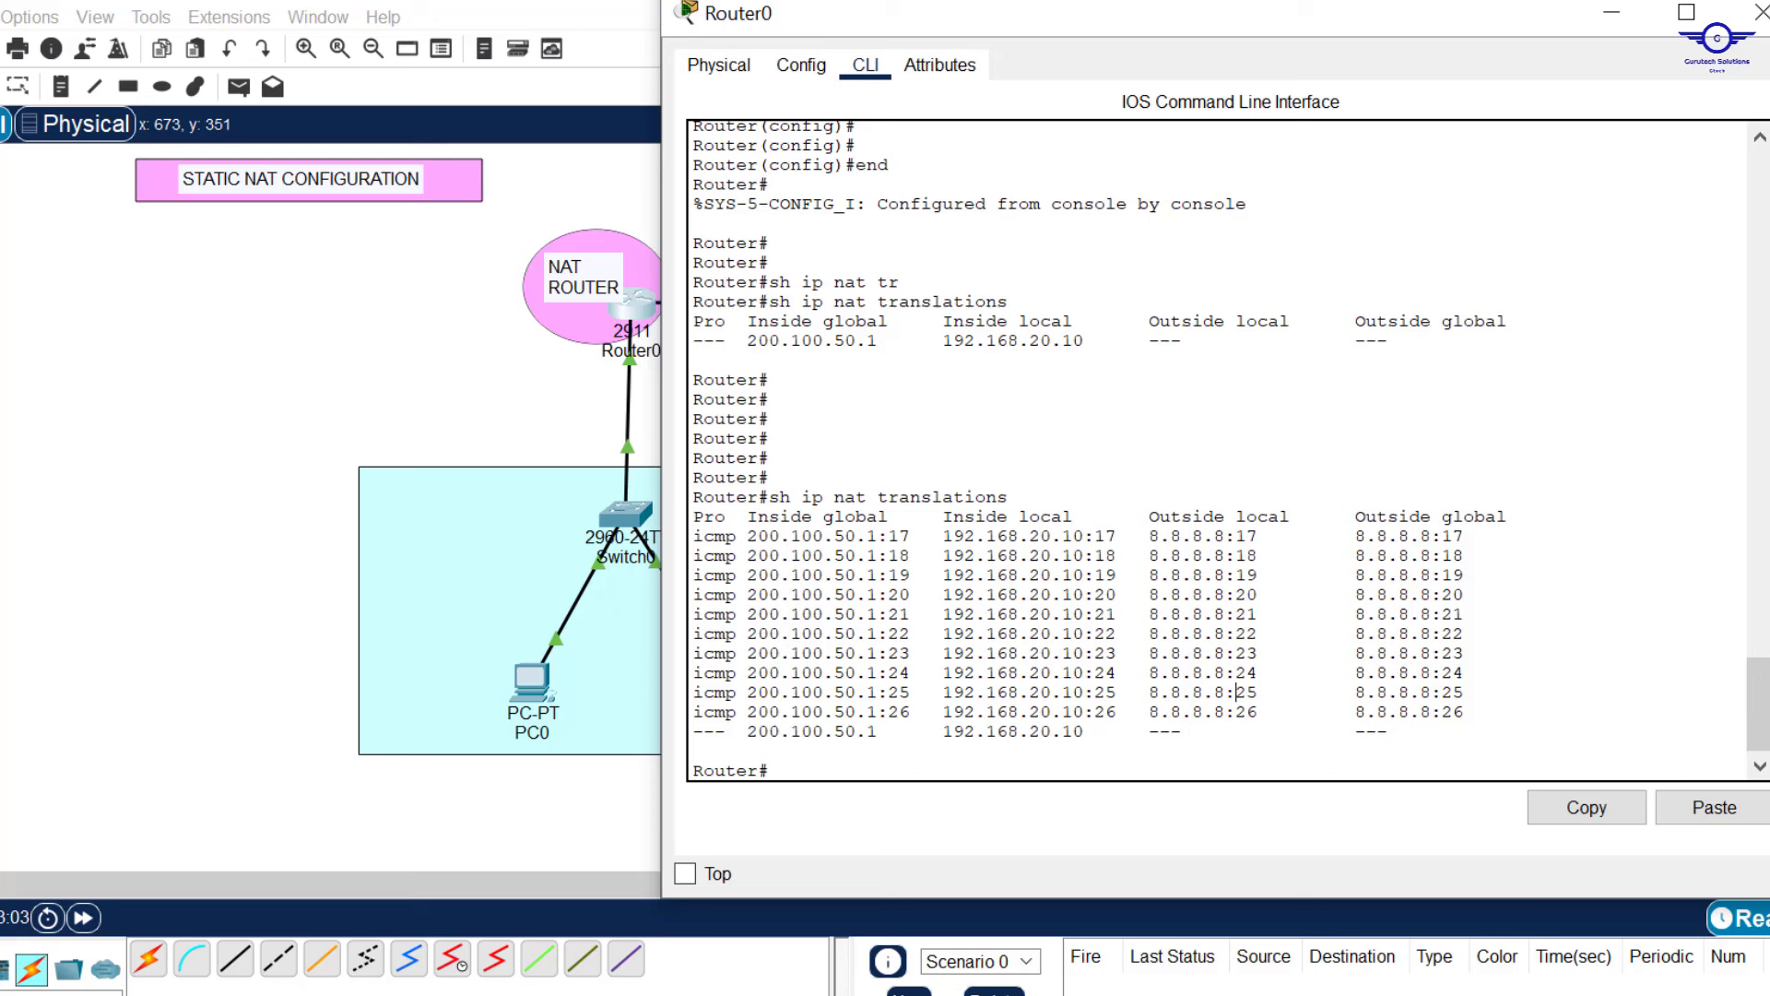